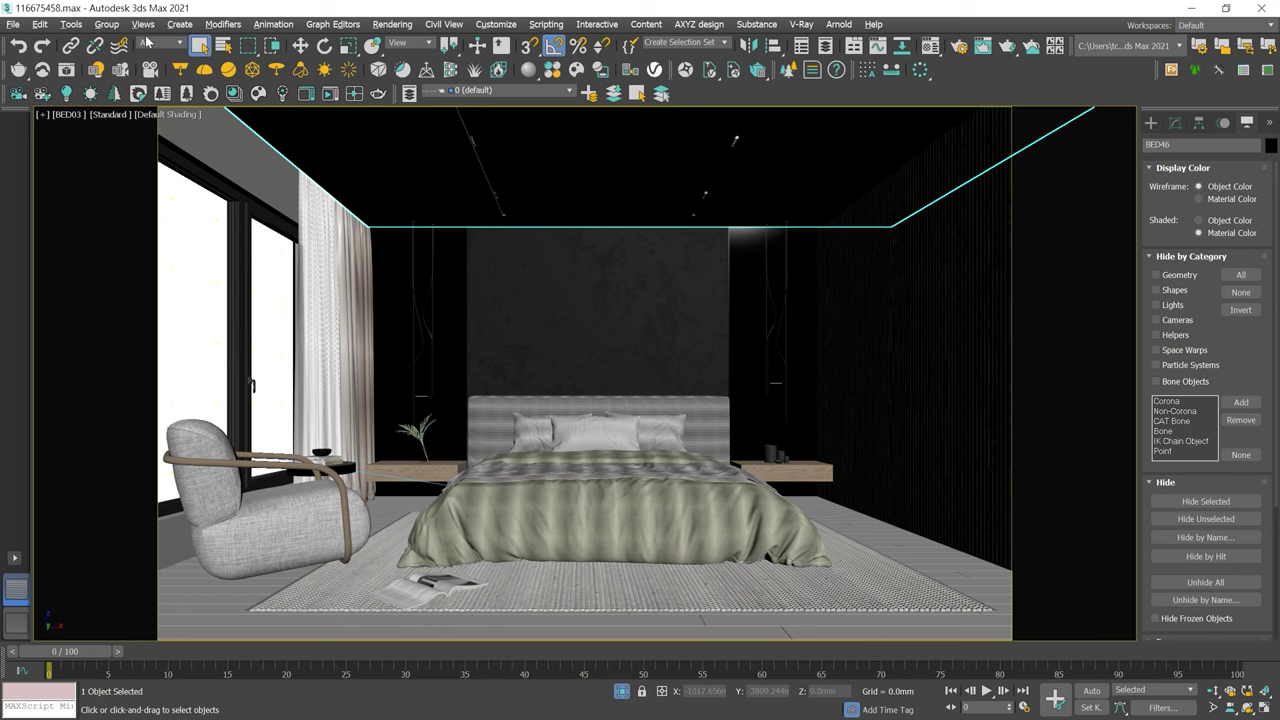
Step: Select all 57 bedroom objects in 3ds Max and start Export Selected
click(42, 26)
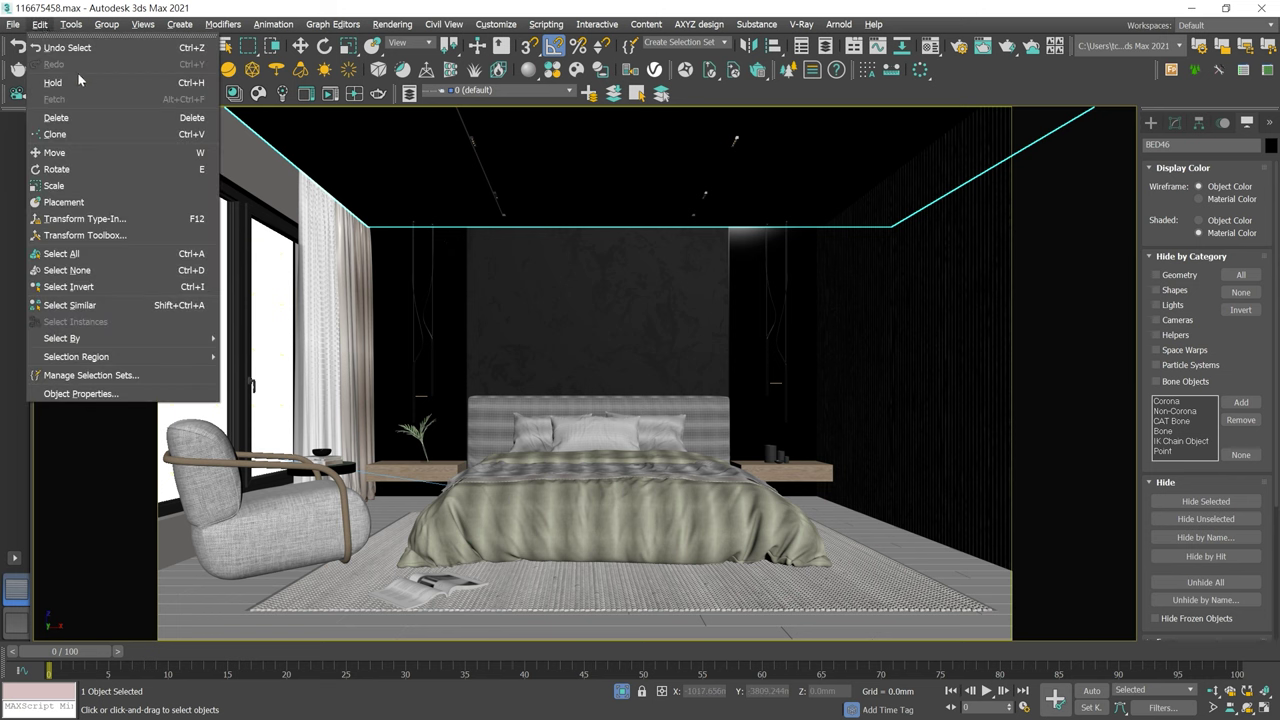
click(61, 253)
click(16, 24)
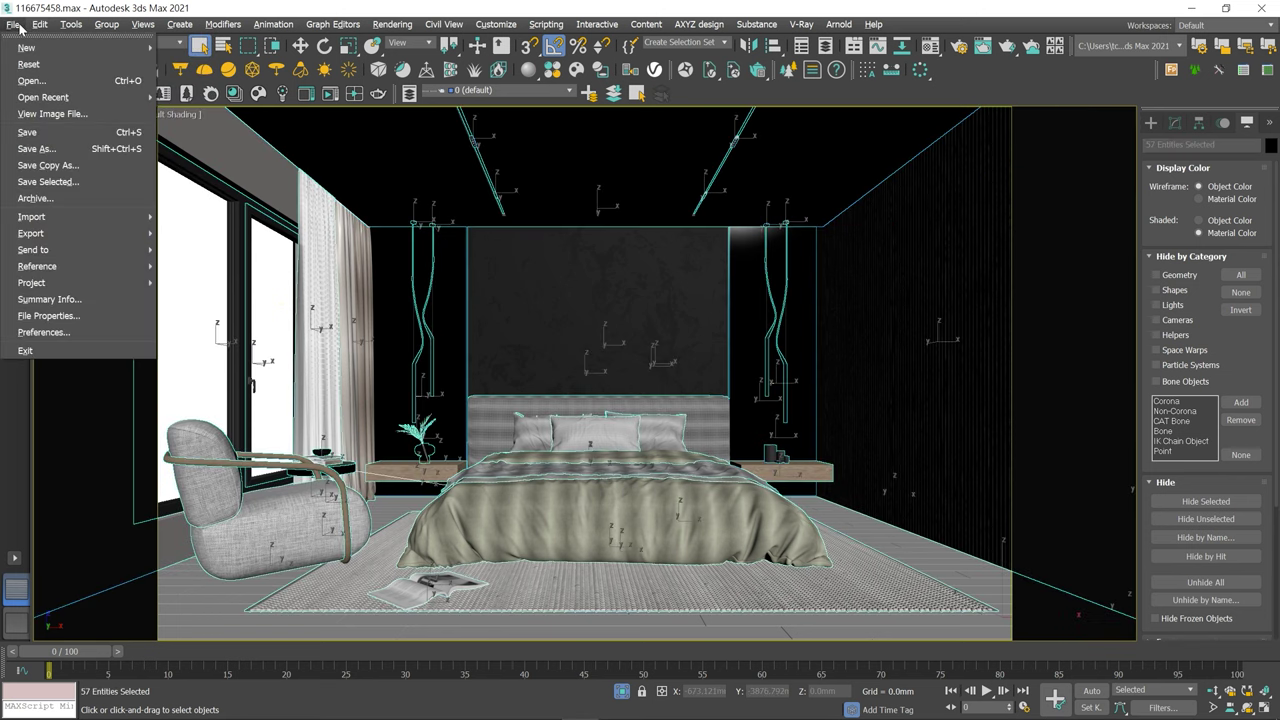
mouse_move(31, 233)
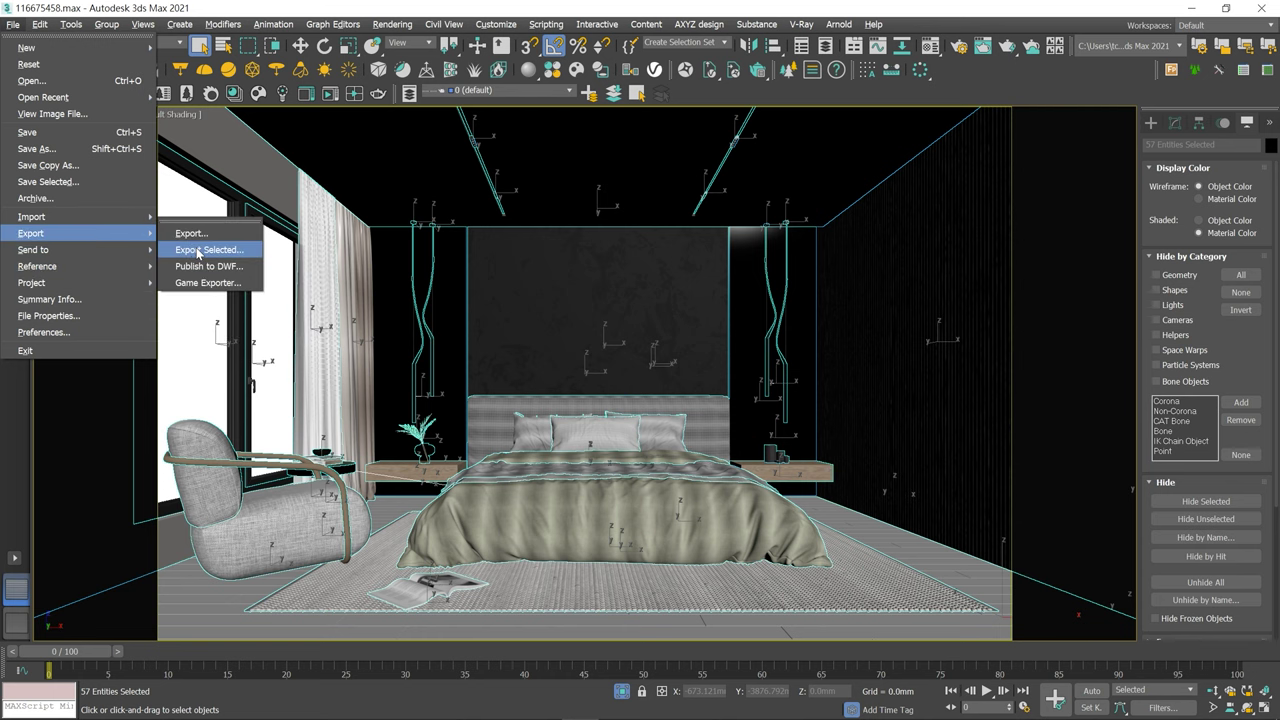
click(198, 252)
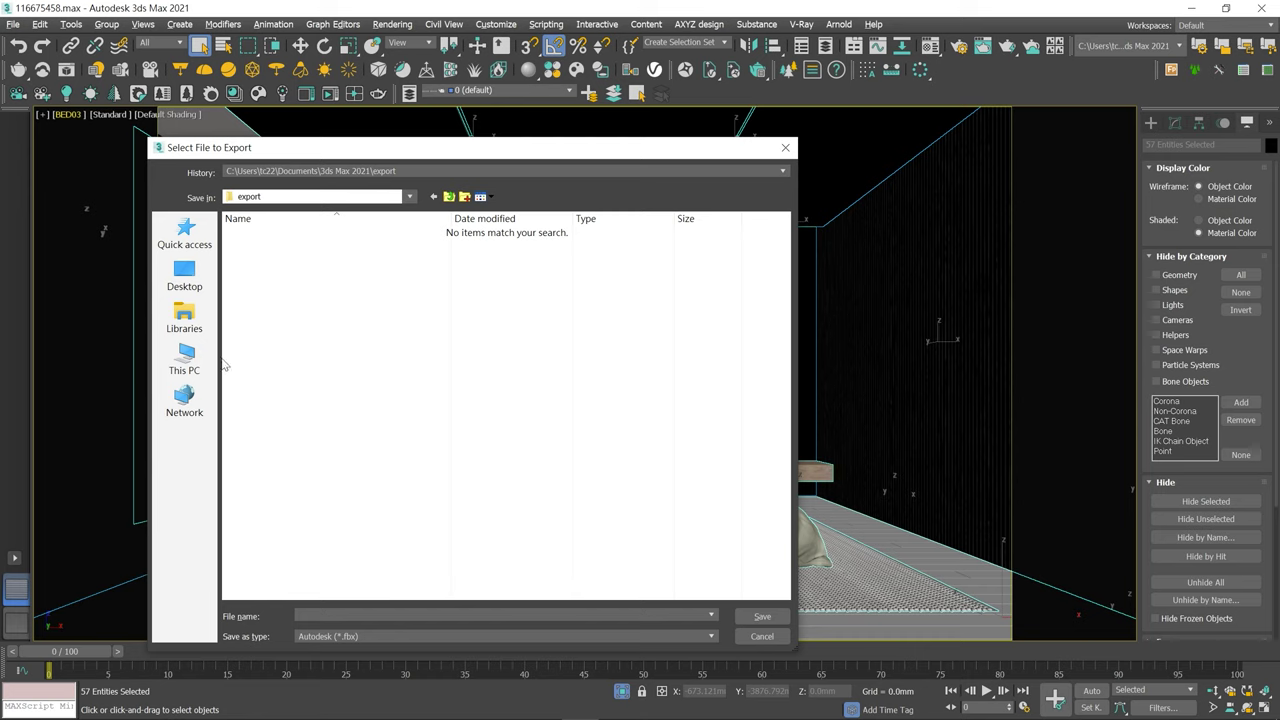
Step: Save the selection as Unreal Datasmith 'bed_data' in a new Desktop folder 'da', confirming export options
click(184, 275)
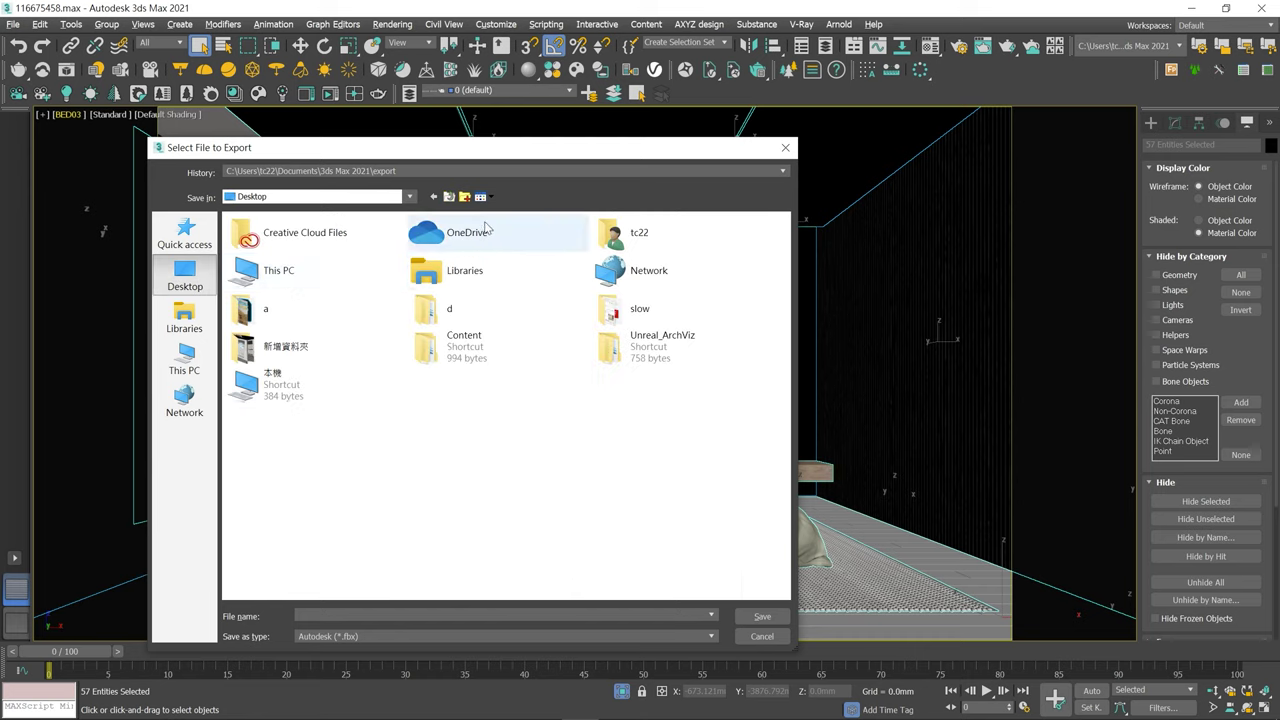
click(464, 196)
text(da)
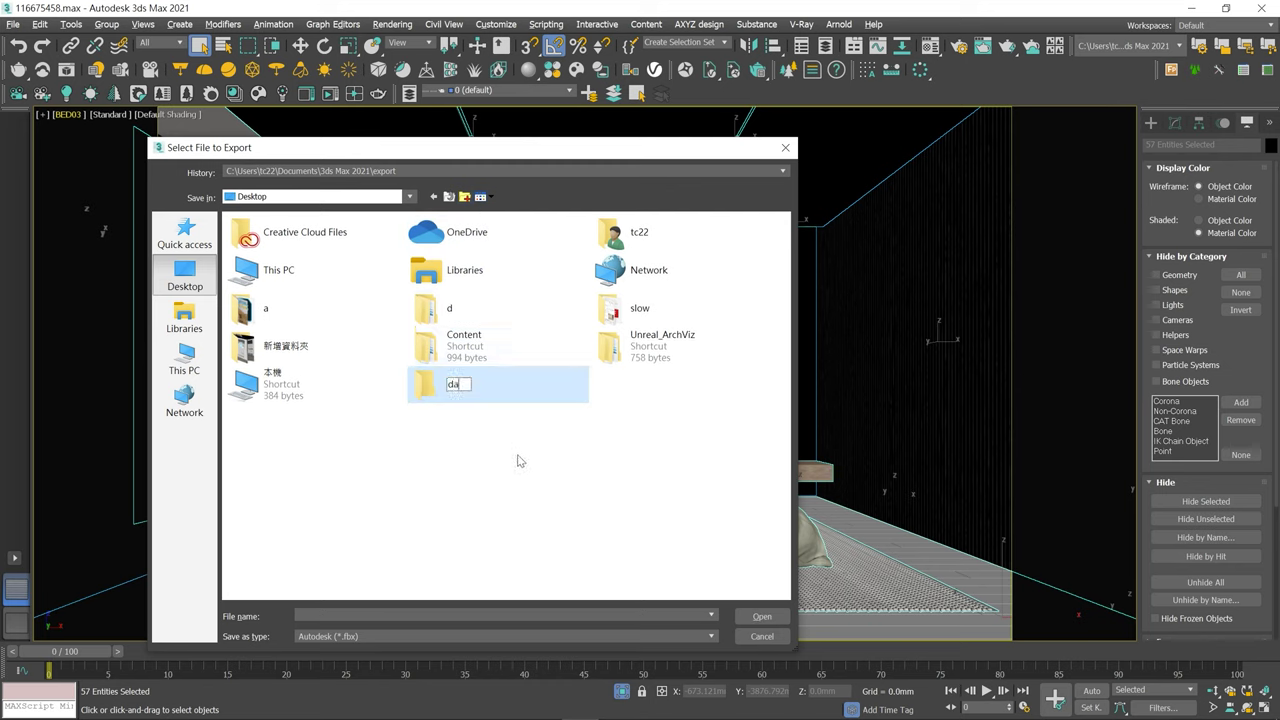
double_click(449, 399)
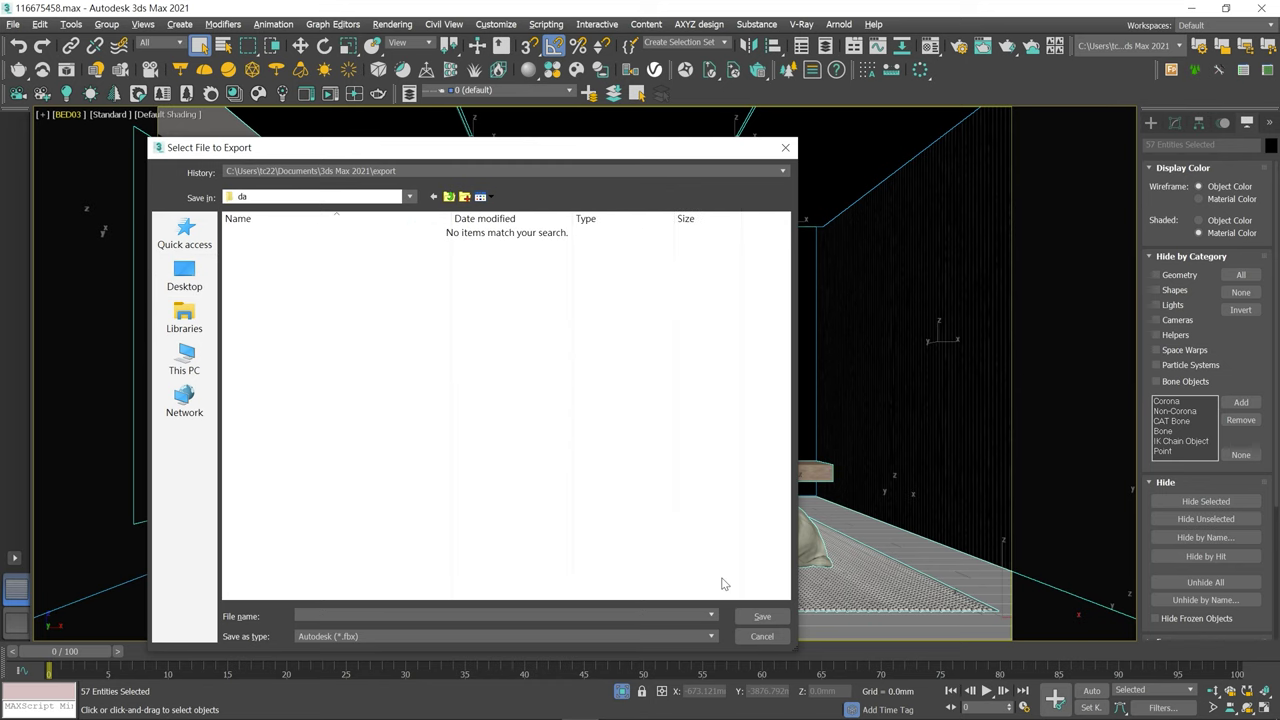
click(580, 636)
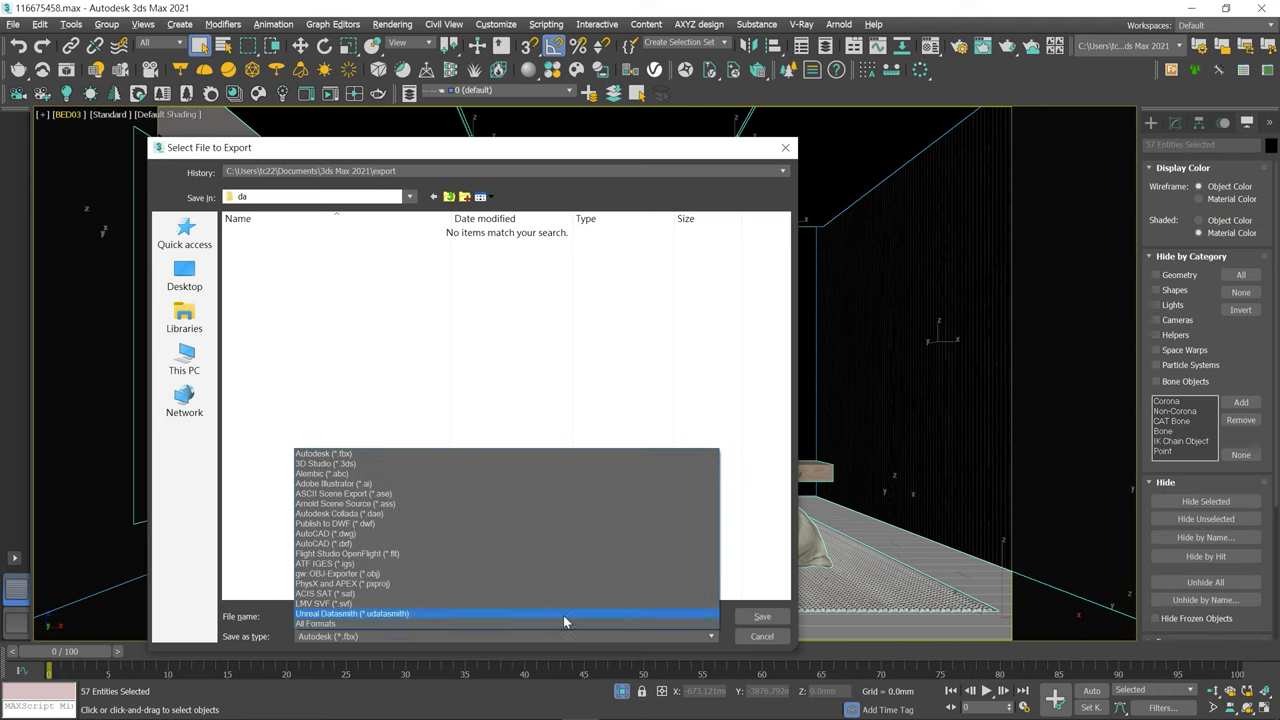
click(566, 612)
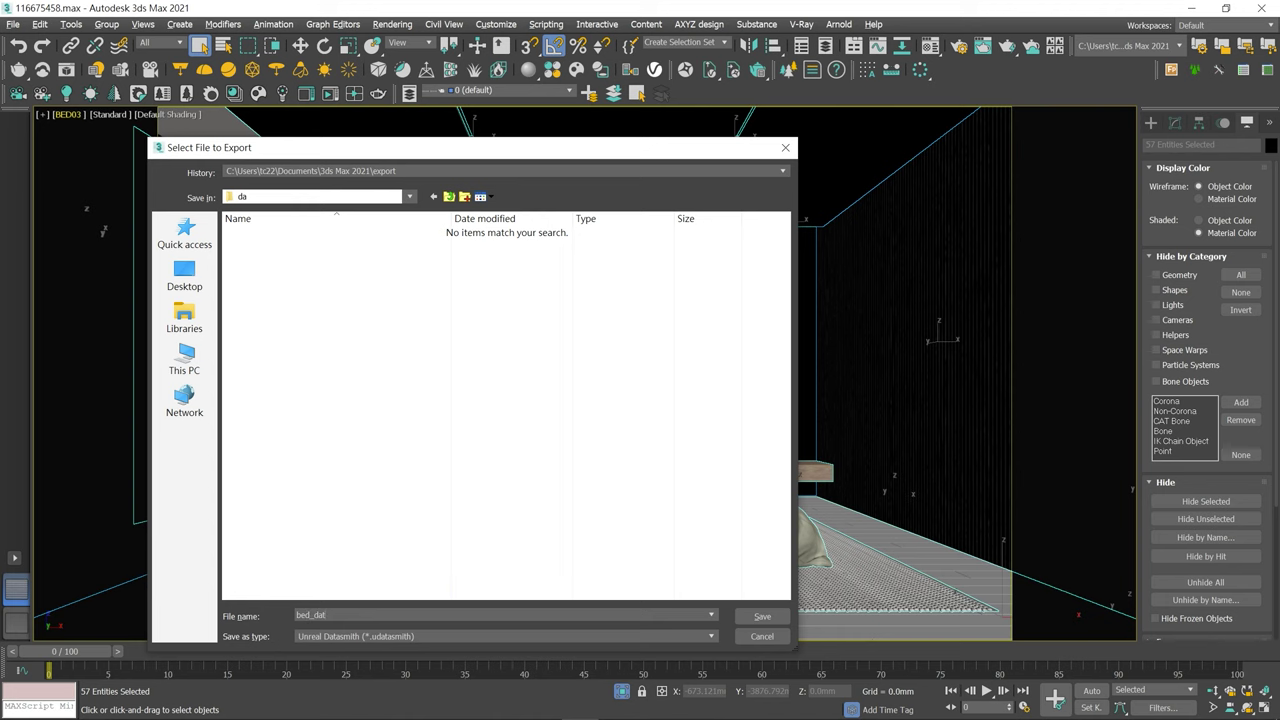
click(766, 617)
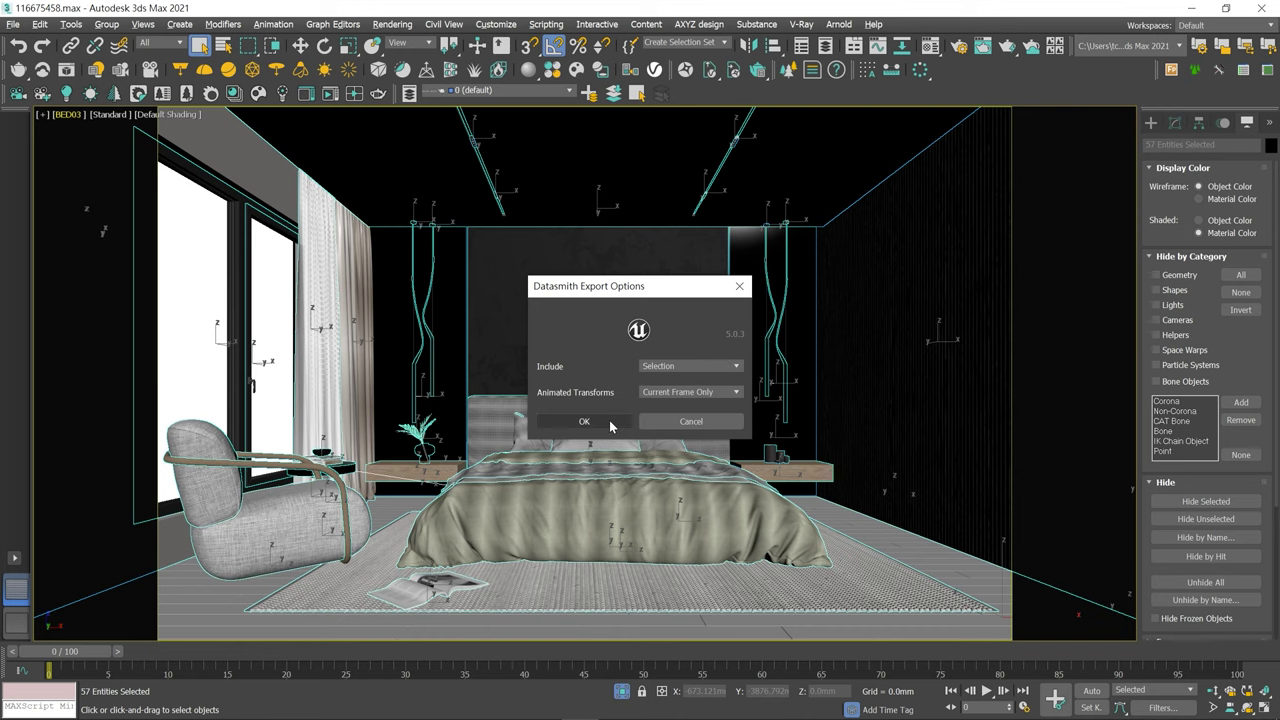
click(609, 422)
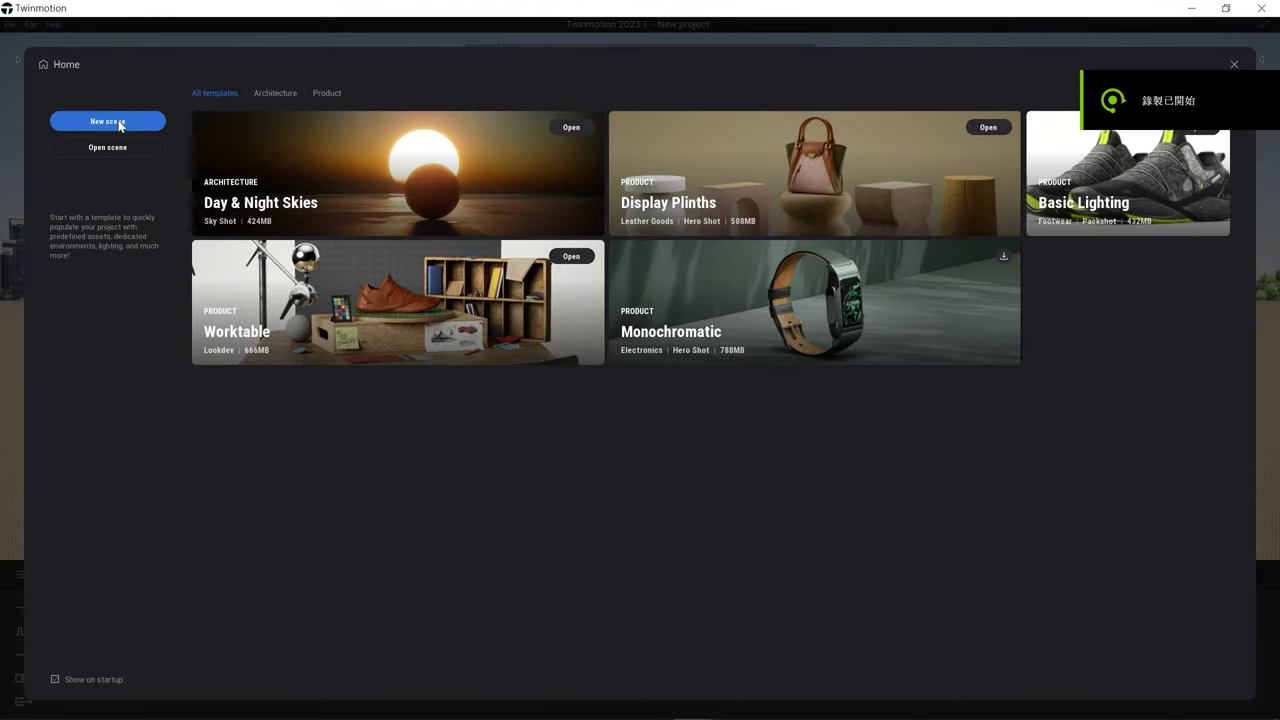
Step: Start a new Twinmotion scene and import bed_data.udatasmith with the default Geometry options
click(120, 125)
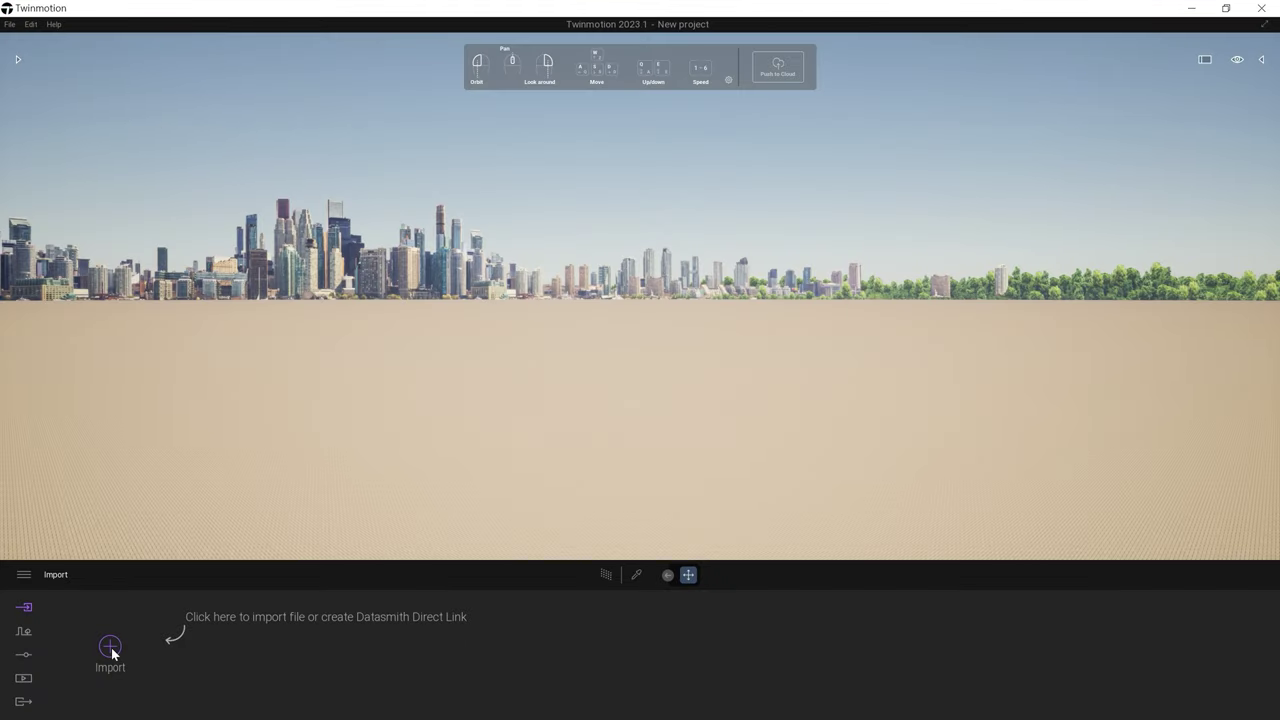
click(110, 647)
click(720, 362)
double_click(592, 388)
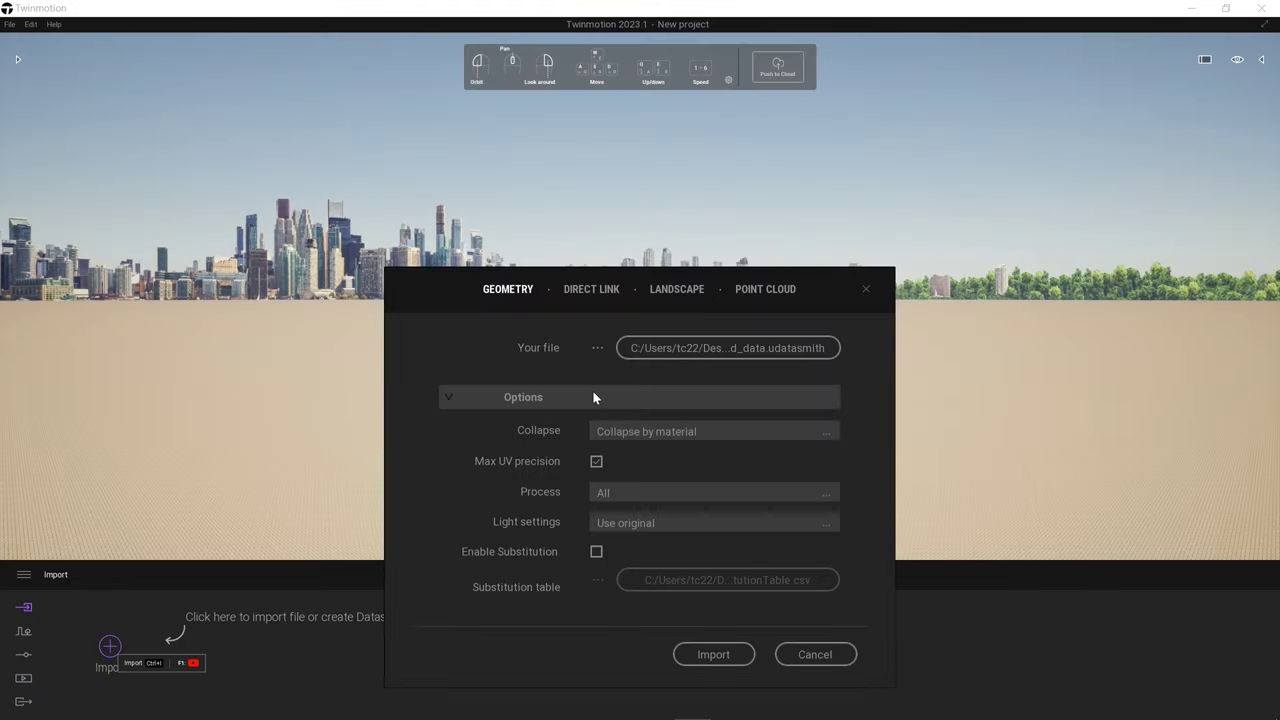
click(729, 657)
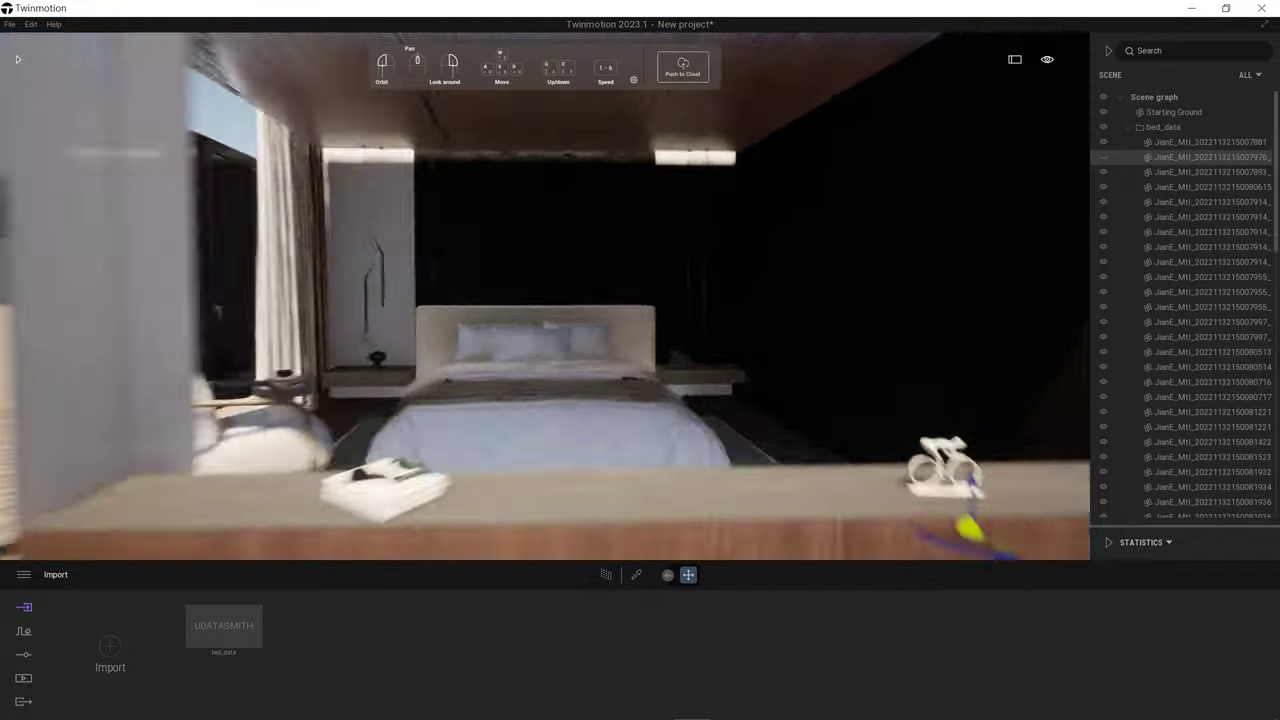
scroll(1200, 311, down, 3)
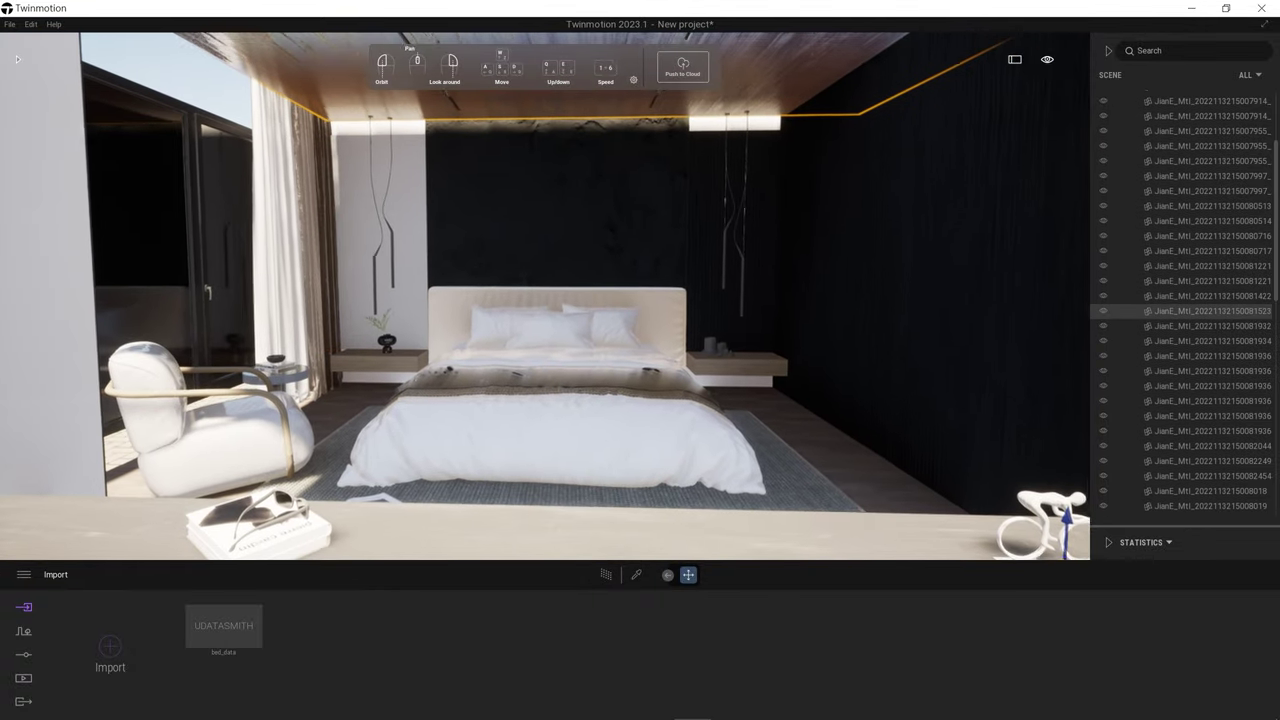
Step: Focus on a scene-graph object and orbit around the bedroom, briefly previewing path tracing
scroll(1200, 300, up, 5)
double_click(1208, 216)
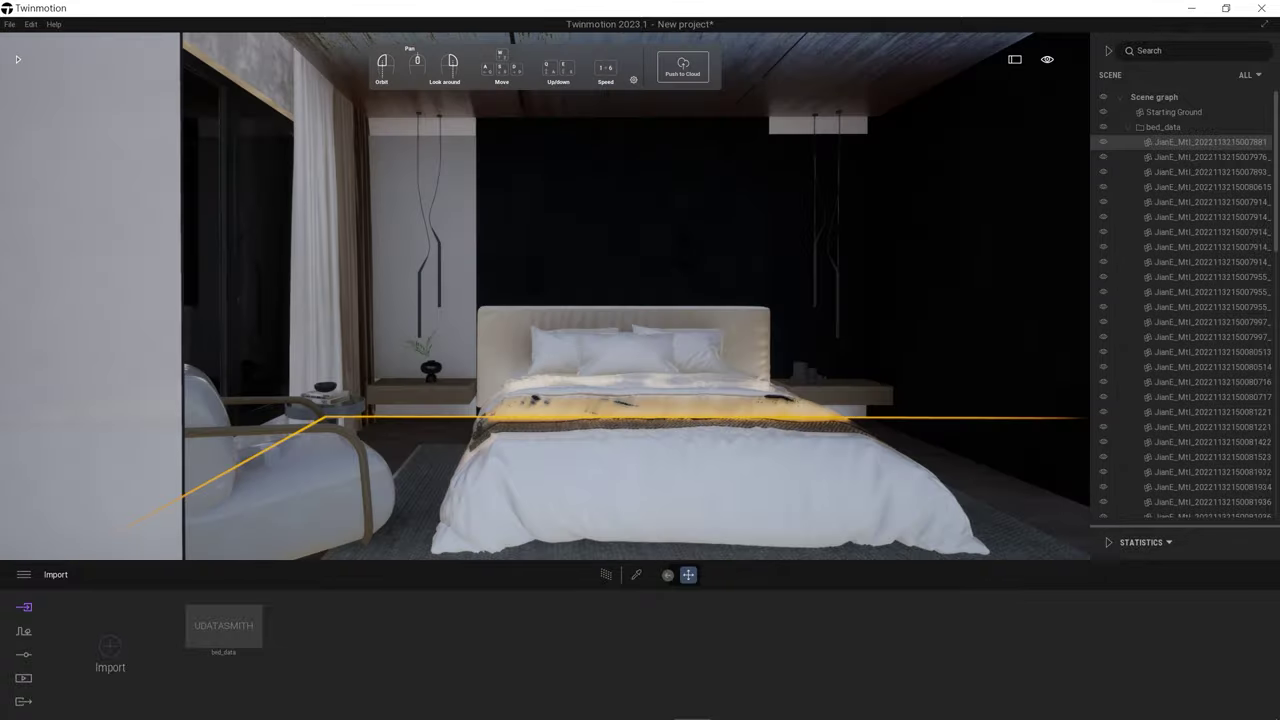
click(734, 315)
click(605, 576)
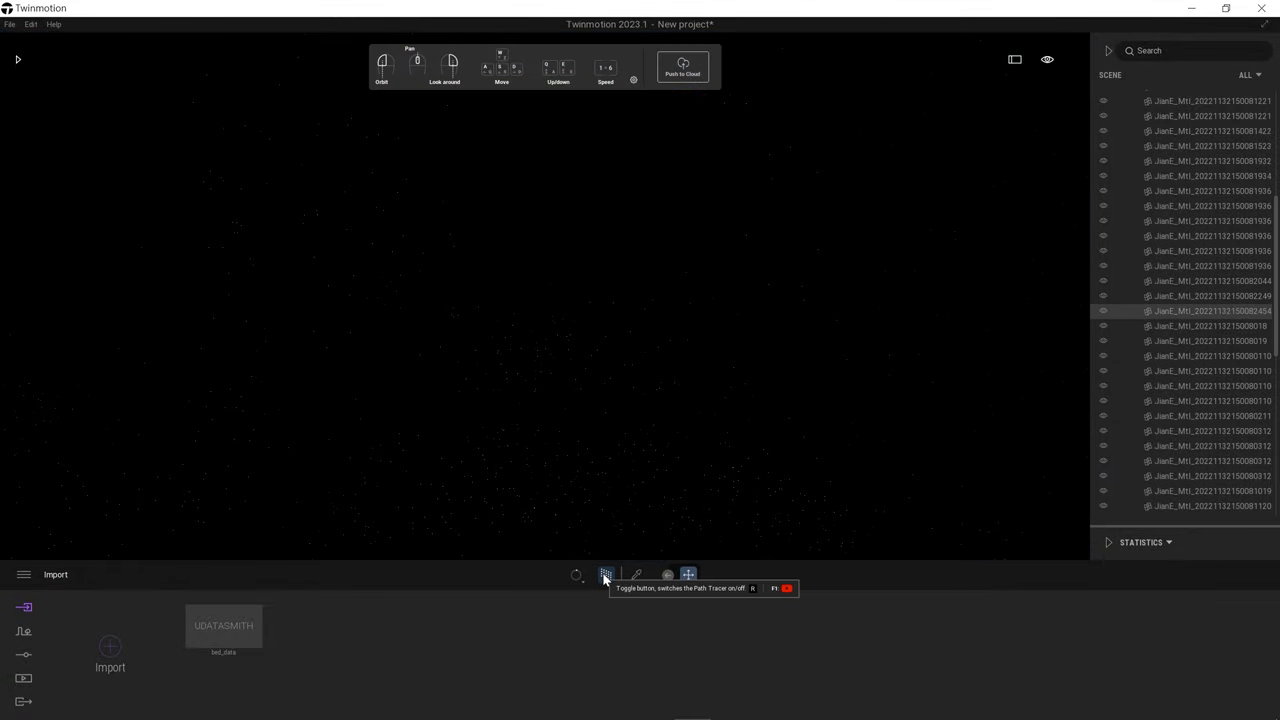
click(605, 576)
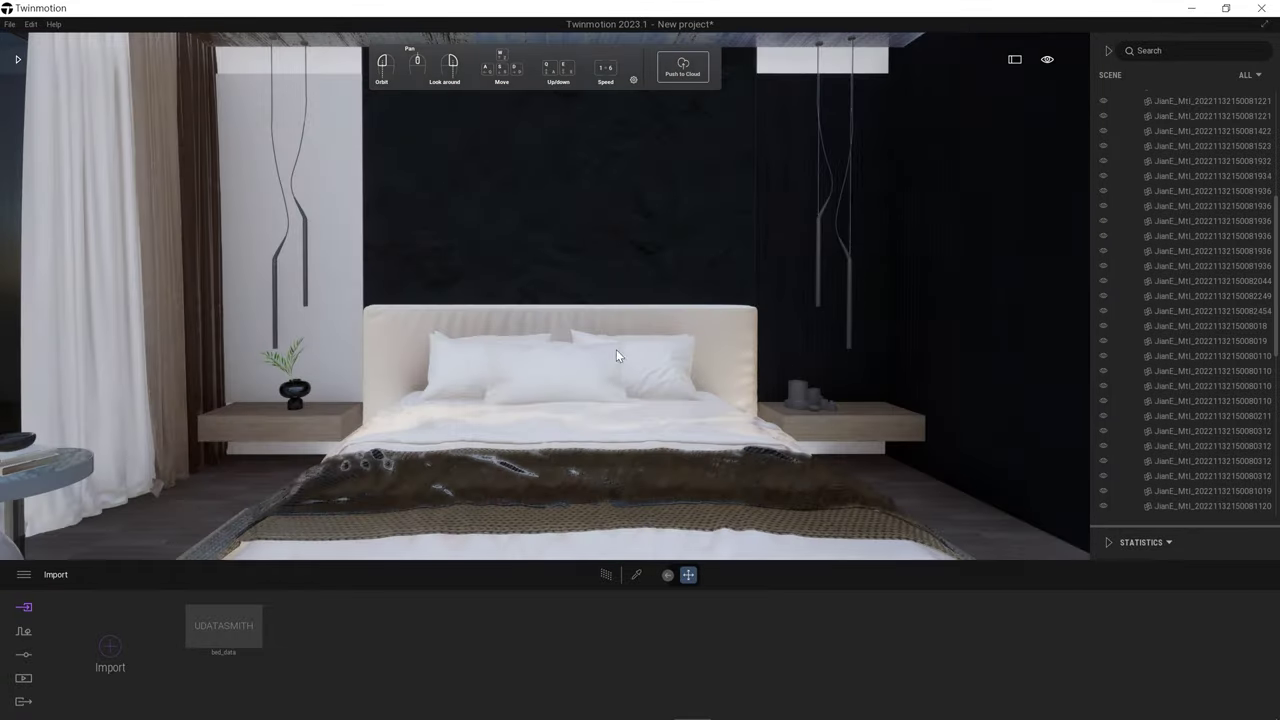
mouse_move(616, 349)
mouse_down()
mouse_move(700, 350)
mouse_move(629, 345)
mouse_up()
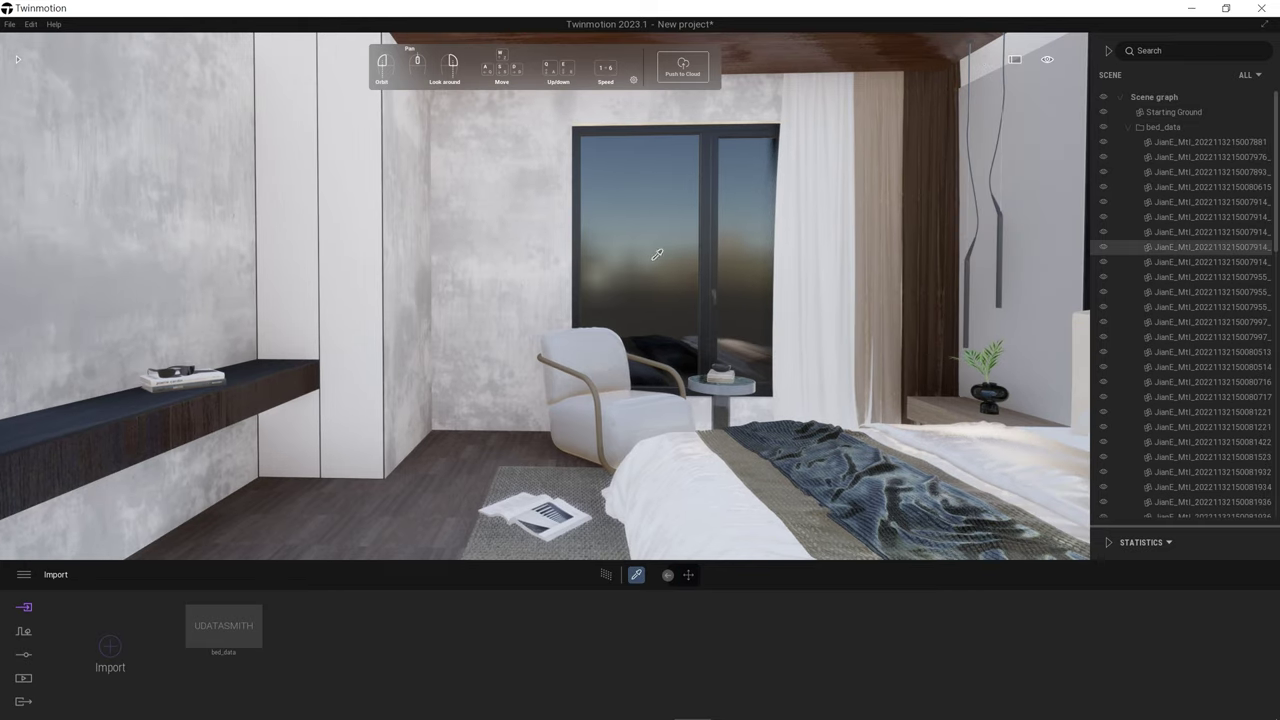
drag(657, 255, 33, 656)
Step: Drag an Area light from Library > Lights into the bedroom near the window
click(17, 59)
click(163, 206)
drag(110, 196, 462, 160)
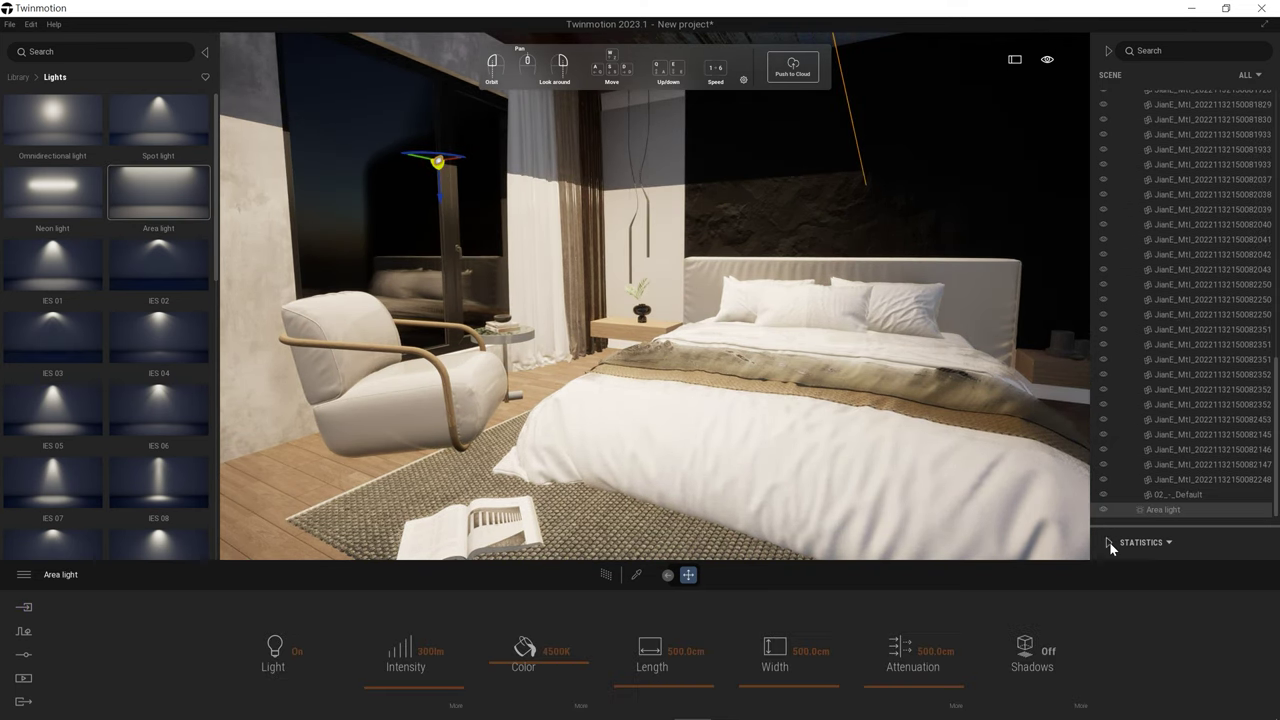
Step: Rotate the area light 90° around Y to face the bed
click(1110, 547)
click(1148, 437)
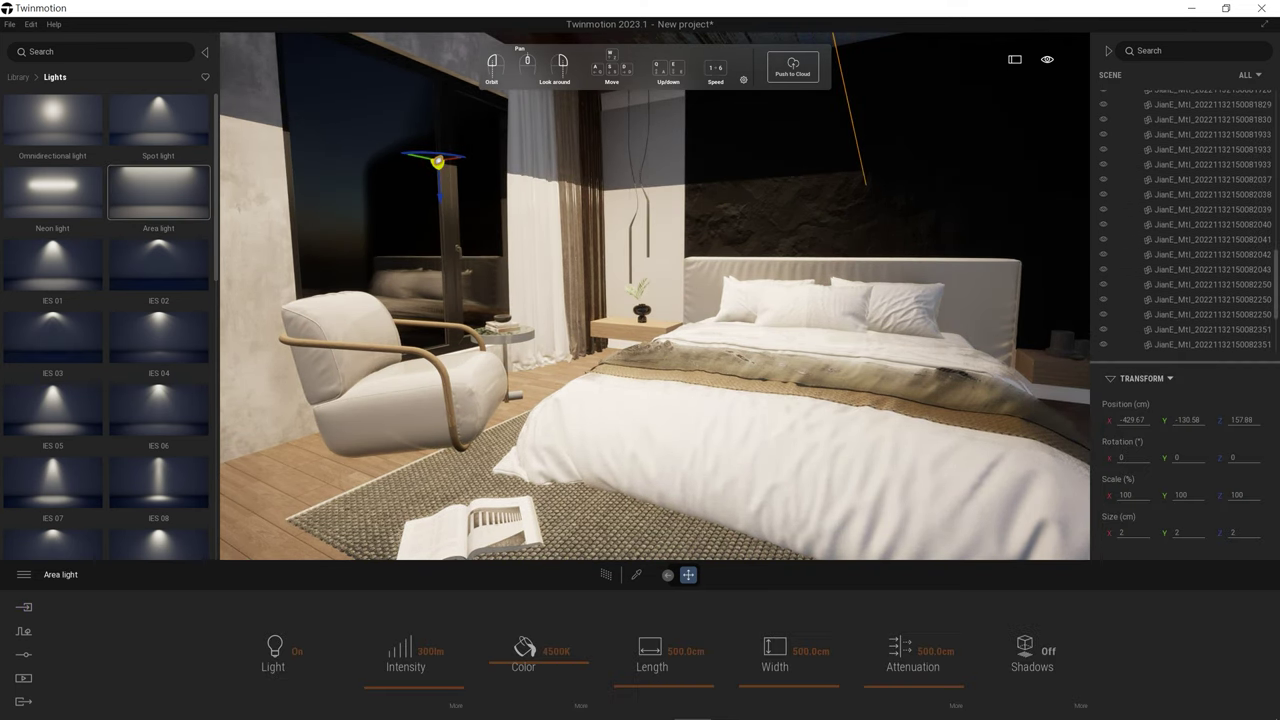
text(90)
key(Return)
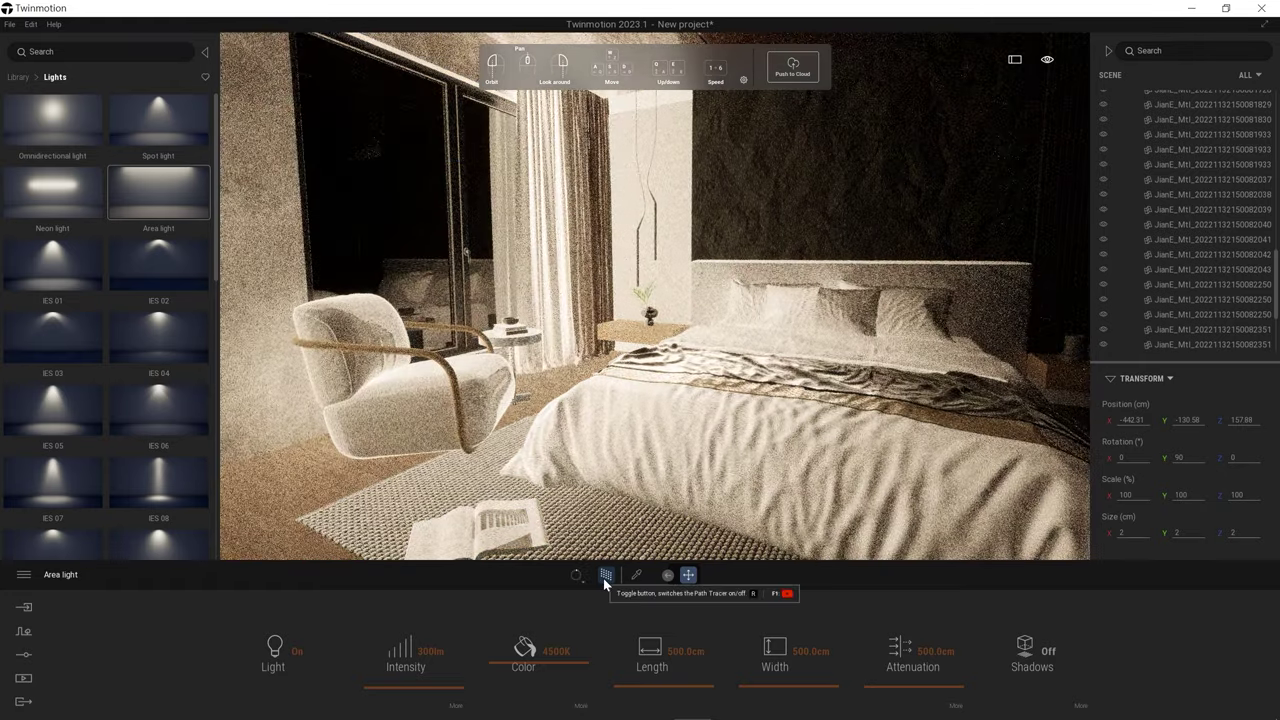
Step: Set the area light to 1000 lm intensity and 6500K colour temperature
drag(523, 650, 560, 652)
mouse_move(405, 652)
mouse_down()
mouse_move(390, 667)
mouse_move(440, 652)
mouse_up()
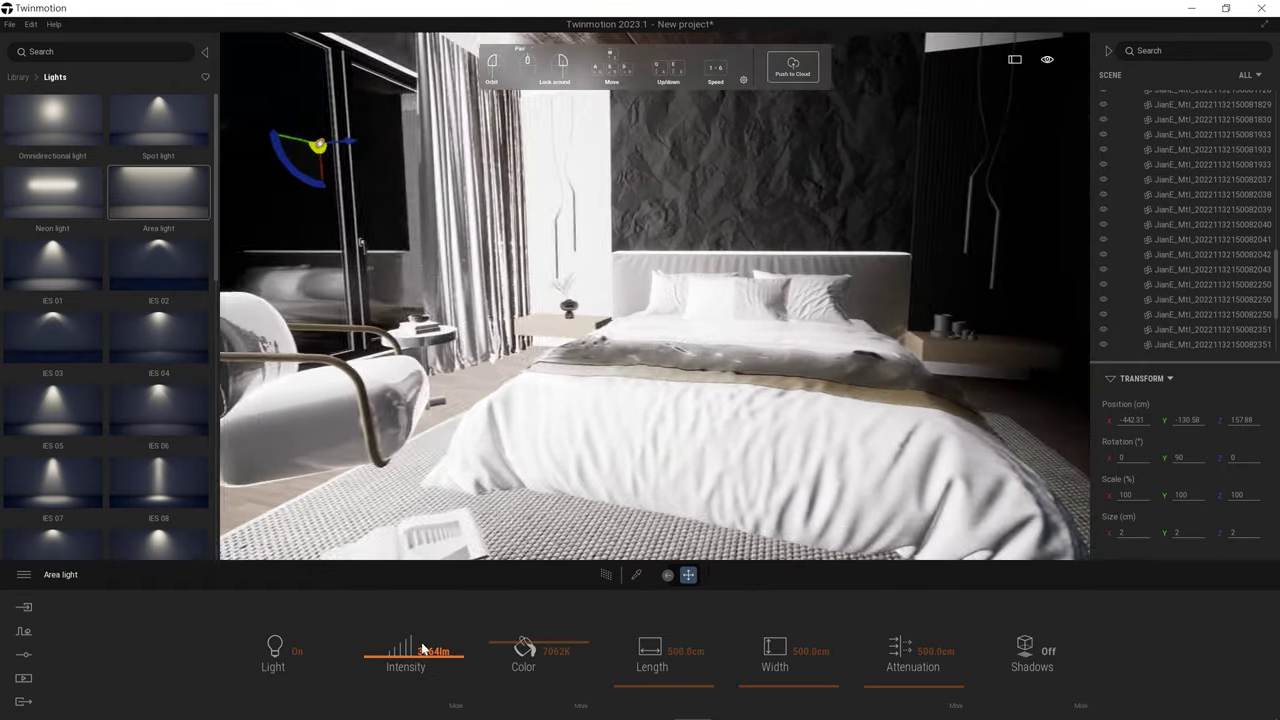
click(443, 650)
text(1000)
key(Return)
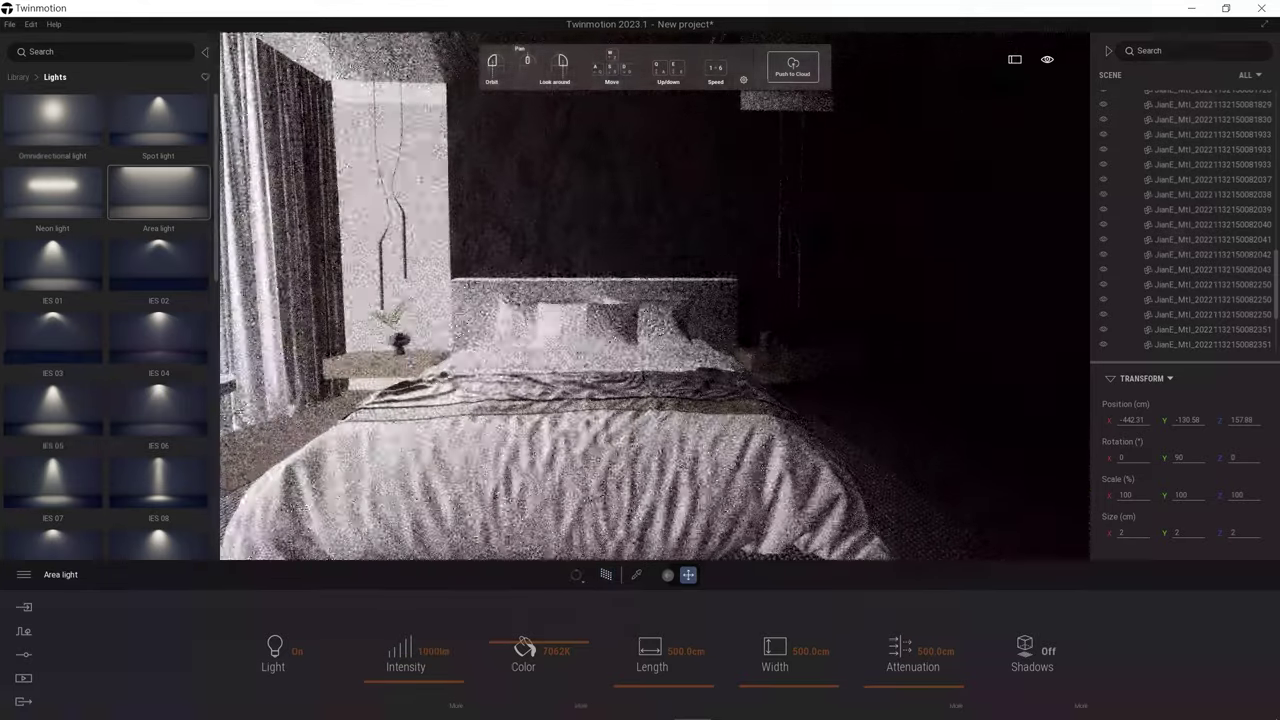
scroll(562, 362, down, 2)
drag(540, 648, 556, 648)
click(556, 651)
Step: Size the area light 200 × 200 cm with 1000 cm attenuation
click(659, 678)
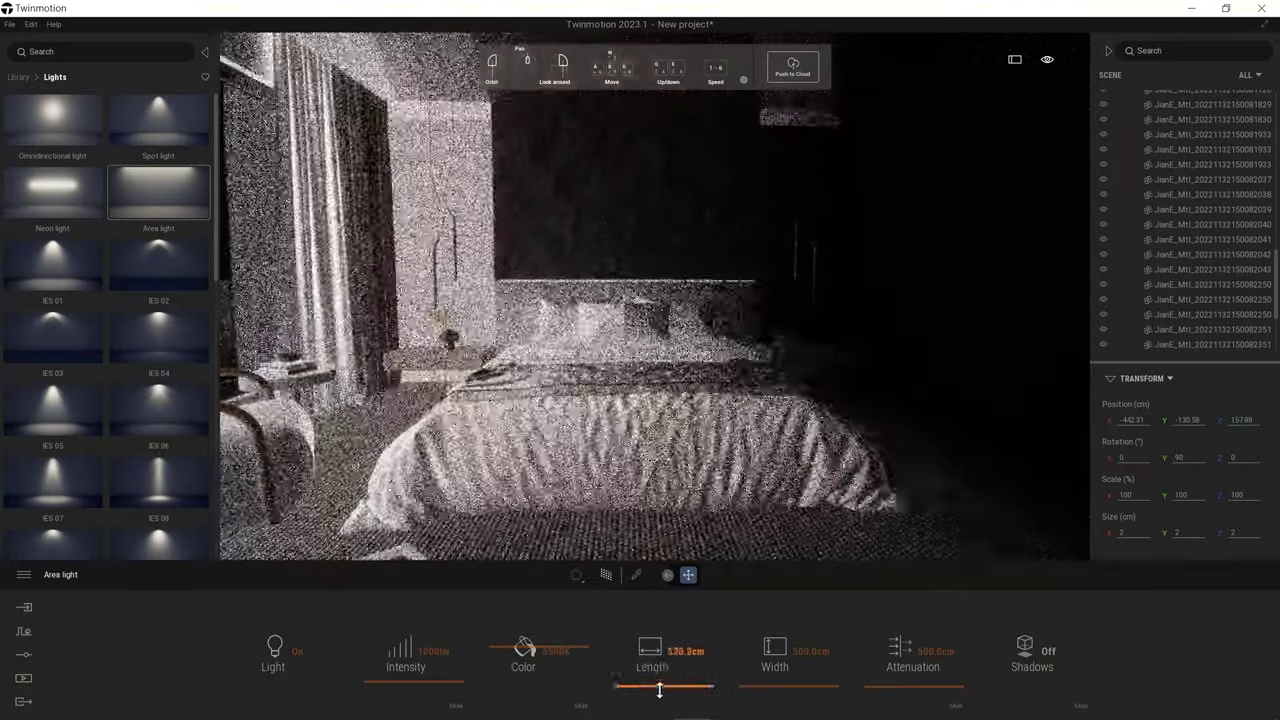
text(200)
key(Tab)
text(200)
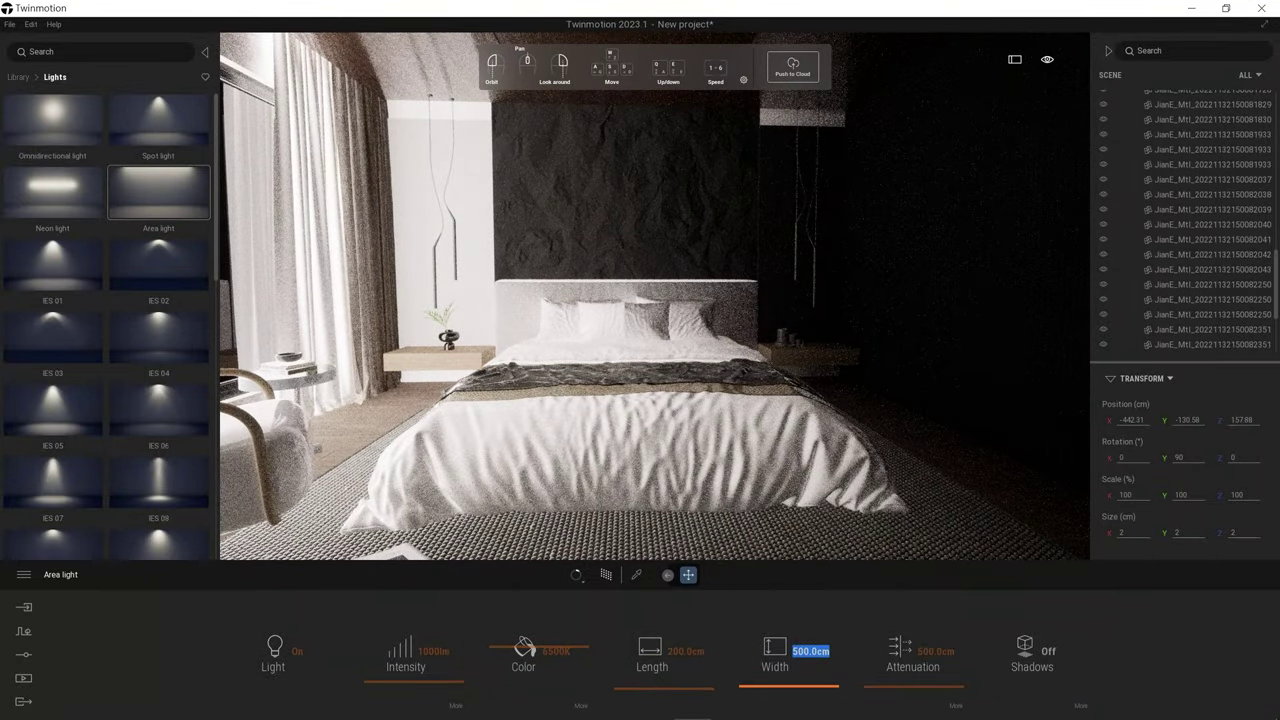
key(Tab)
text(1000)
click(1047, 655)
click(1045, 651)
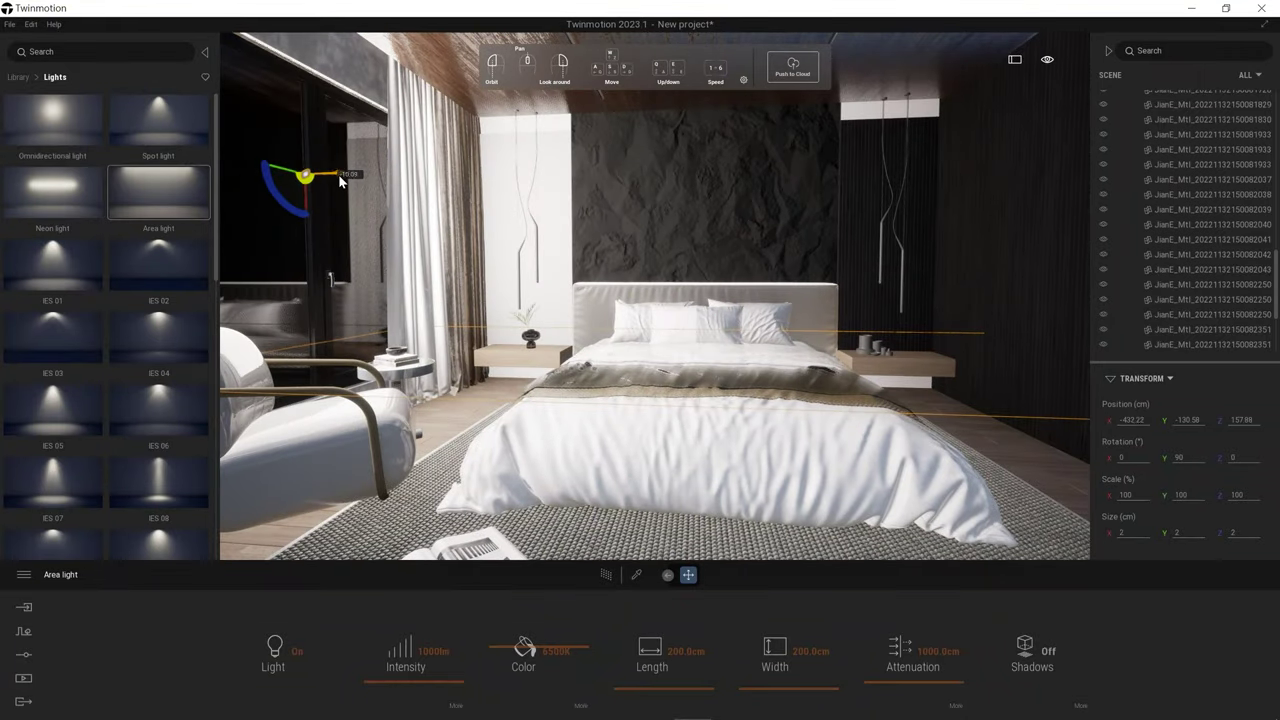
Step: Enable the light's shadows and move it higher, checking with the path tracer
drag(340, 178, 416, 184)
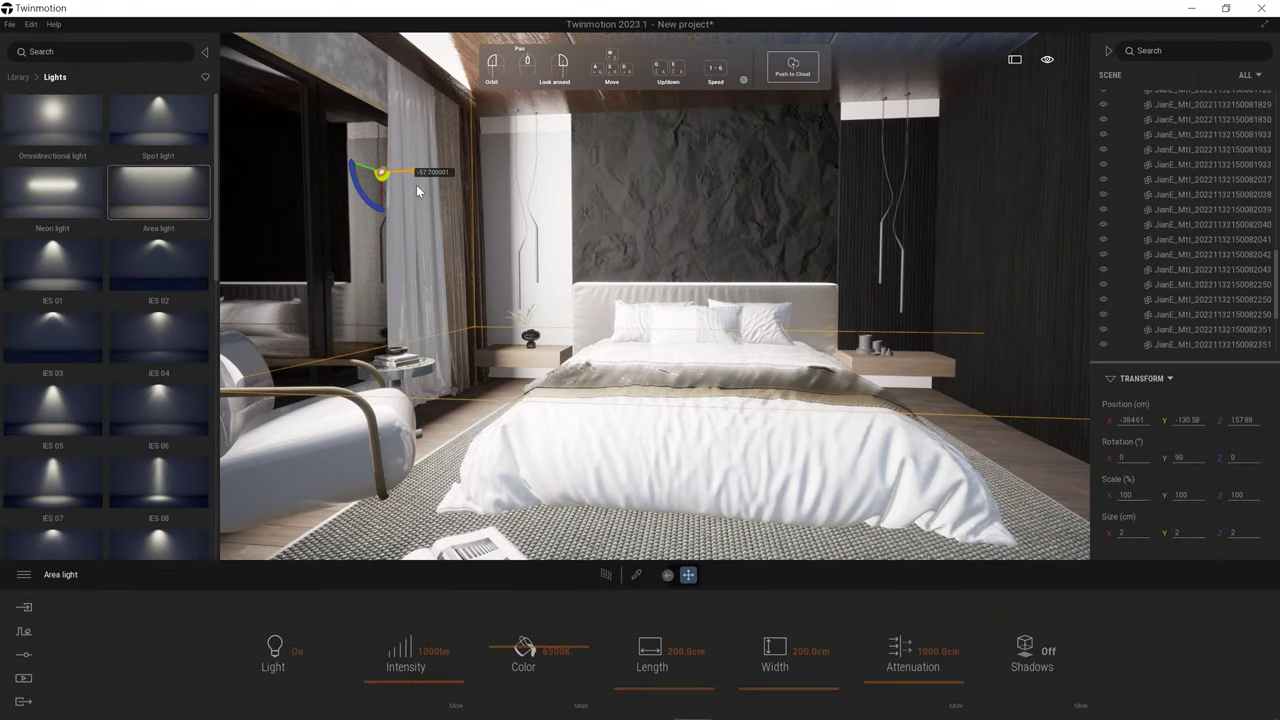
click(1045, 651)
click(606, 575)
click(607, 576)
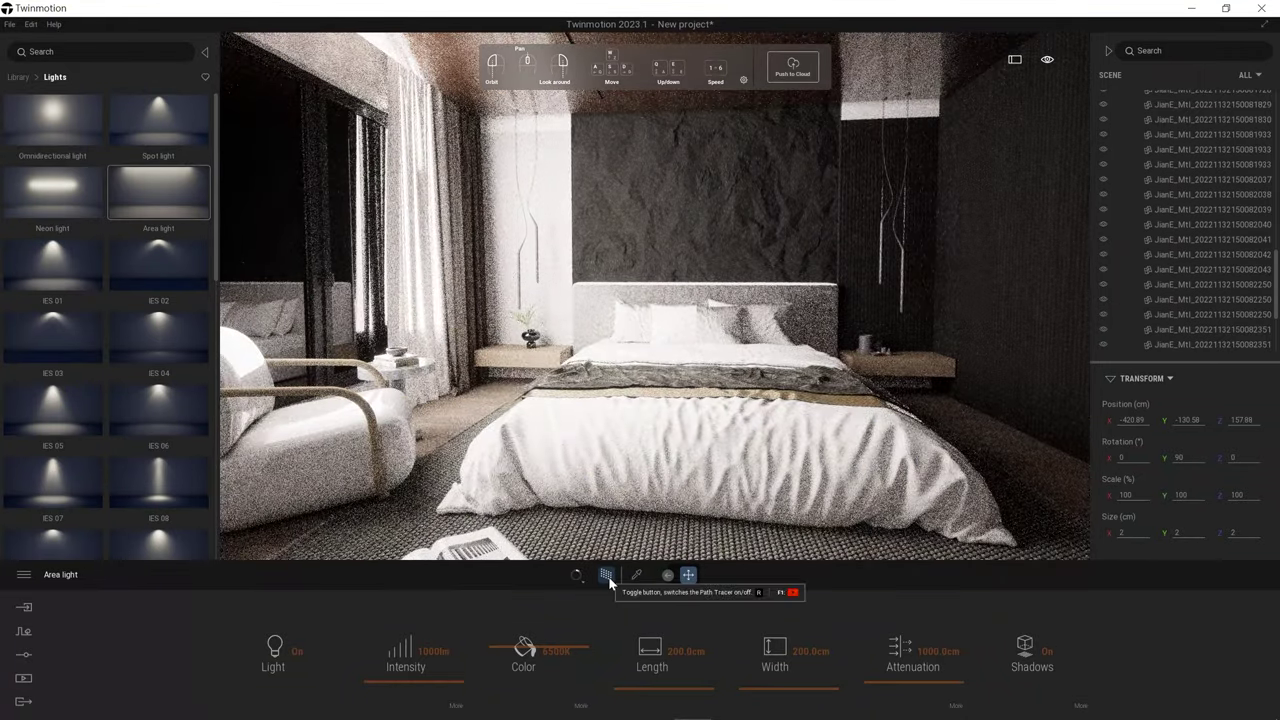
mouse_move(323, 200)
mouse_down()
mouse_move(322, 168)
mouse_move(330, 222)
mouse_move(343, 206)
mouse_up()
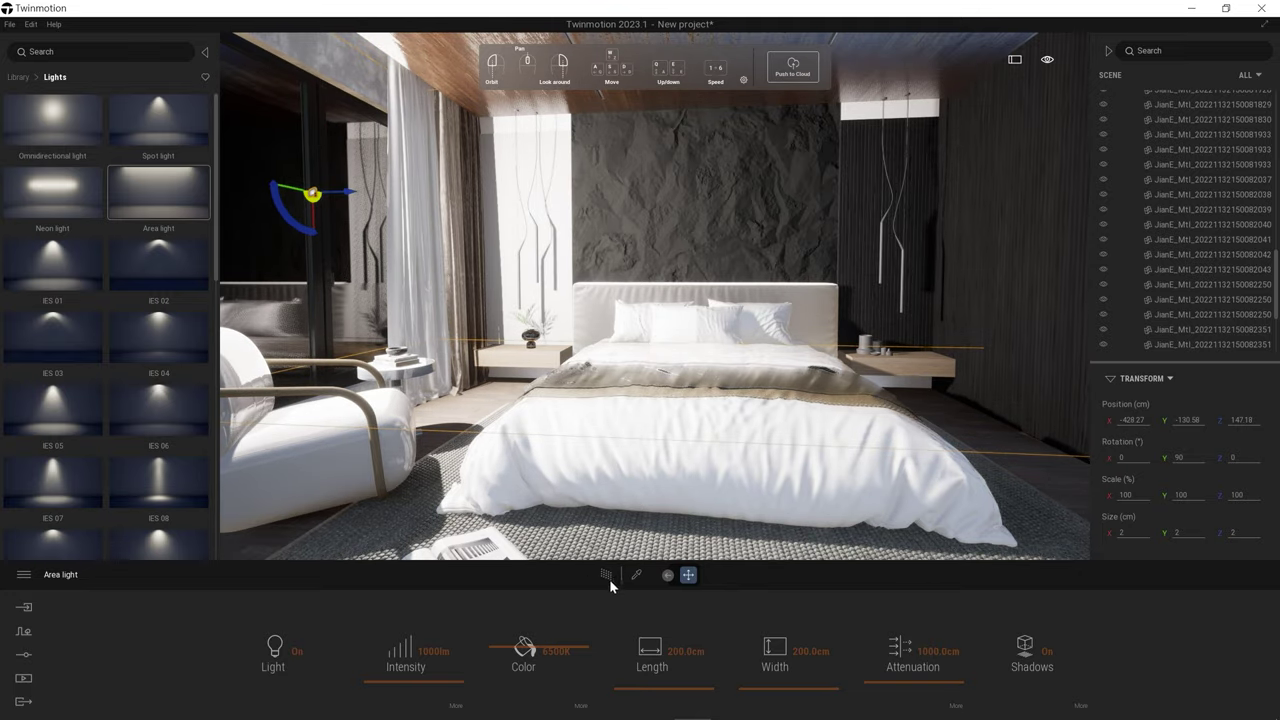
Step: Shift the area light right and increase its attenuation, reviewing its shadow settings
click(607, 576)
drag(341, 199, 356, 197)
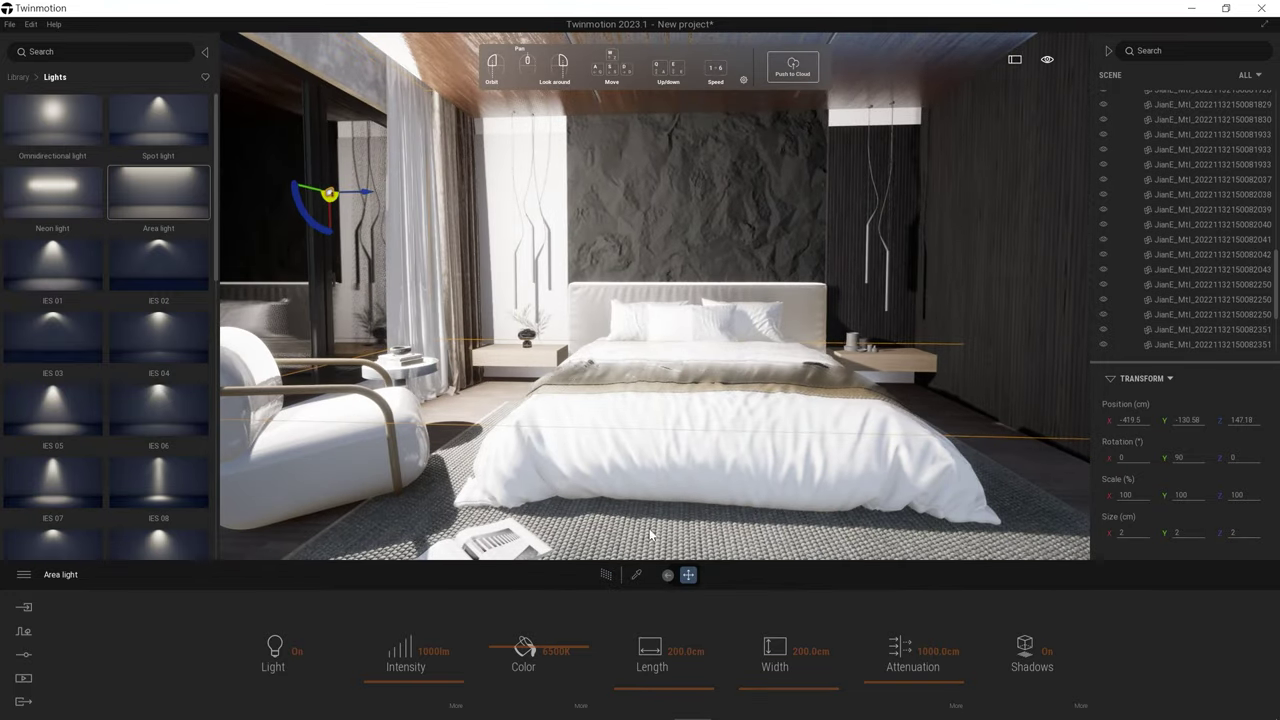
click(607, 576)
drag(900, 679, 926, 679)
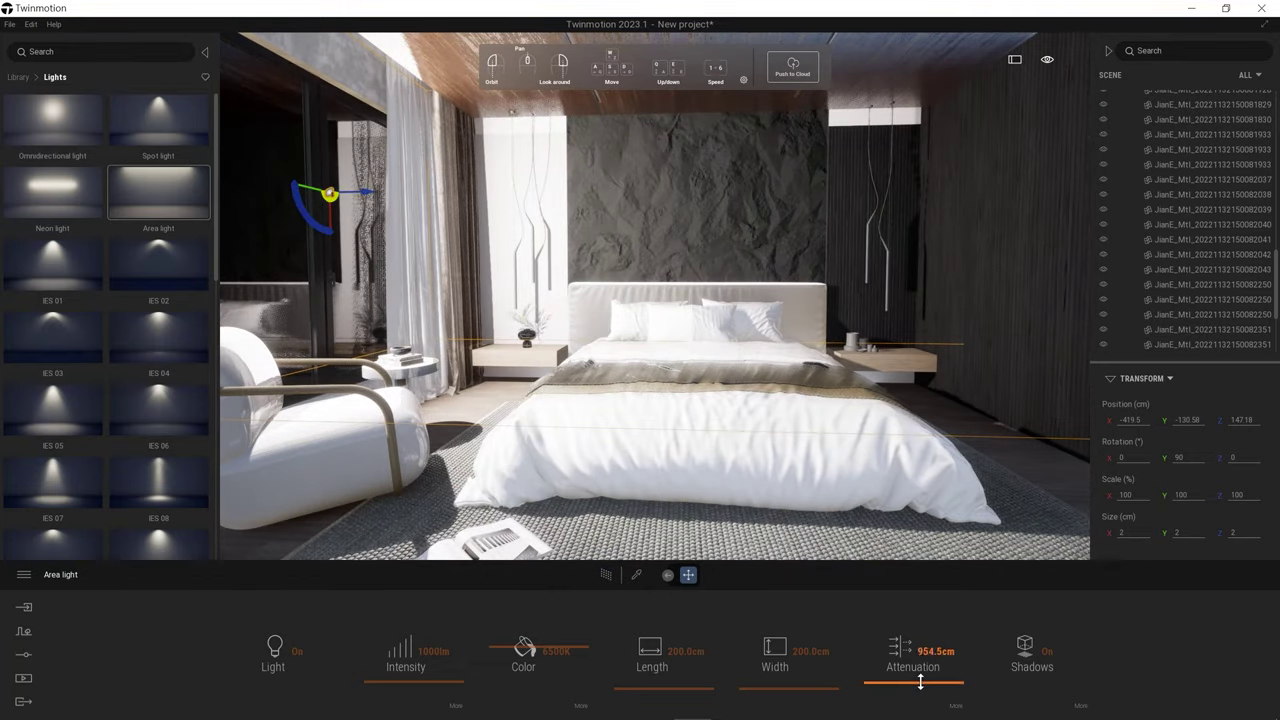
click(1080, 705)
click(636, 575)
click(1040, 651)
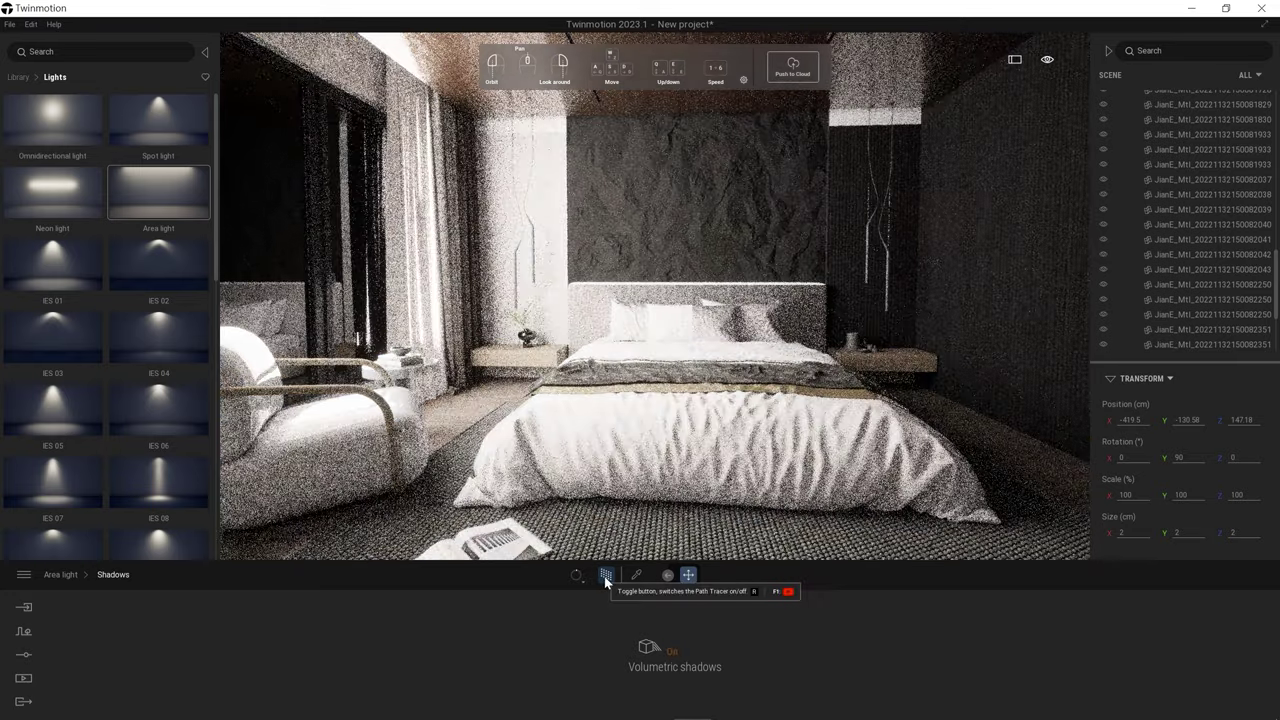
click(60, 574)
Step: Enlarge the area light's length and width, previewing with the path tracer
click(673, 690)
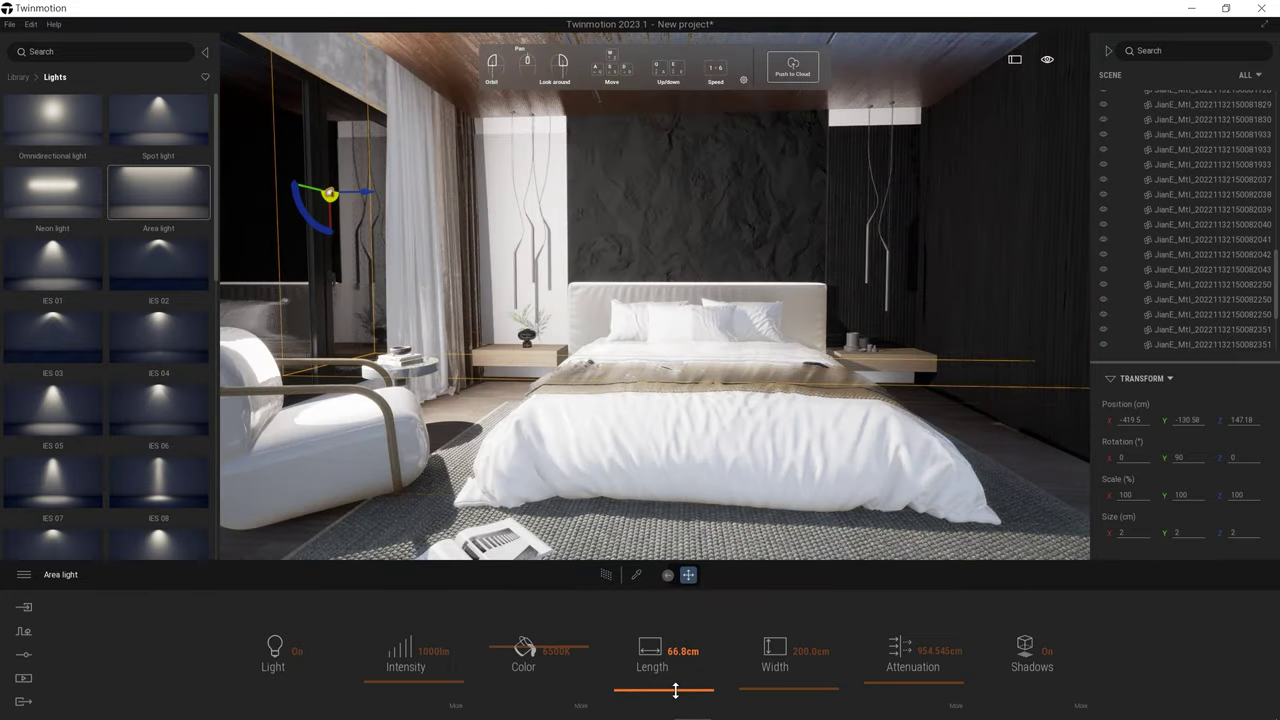
drag(798, 683, 838, 683)
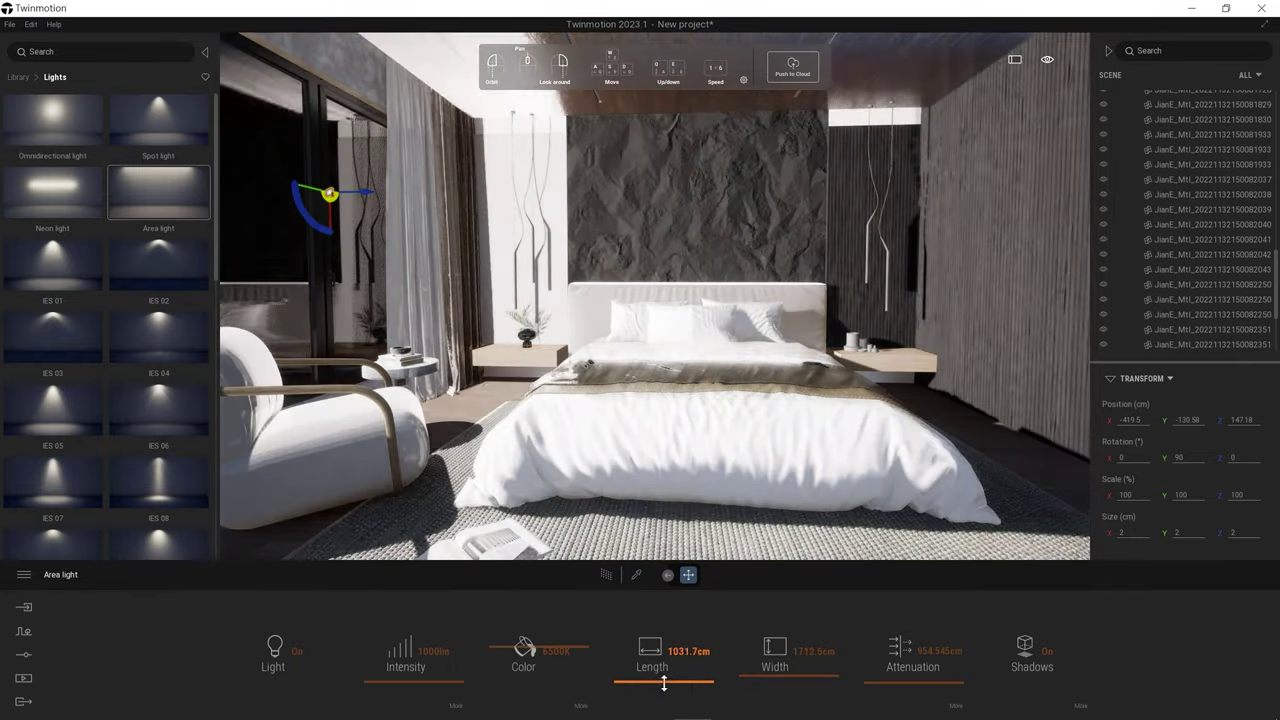
click(666, 680)
click(607, 575)
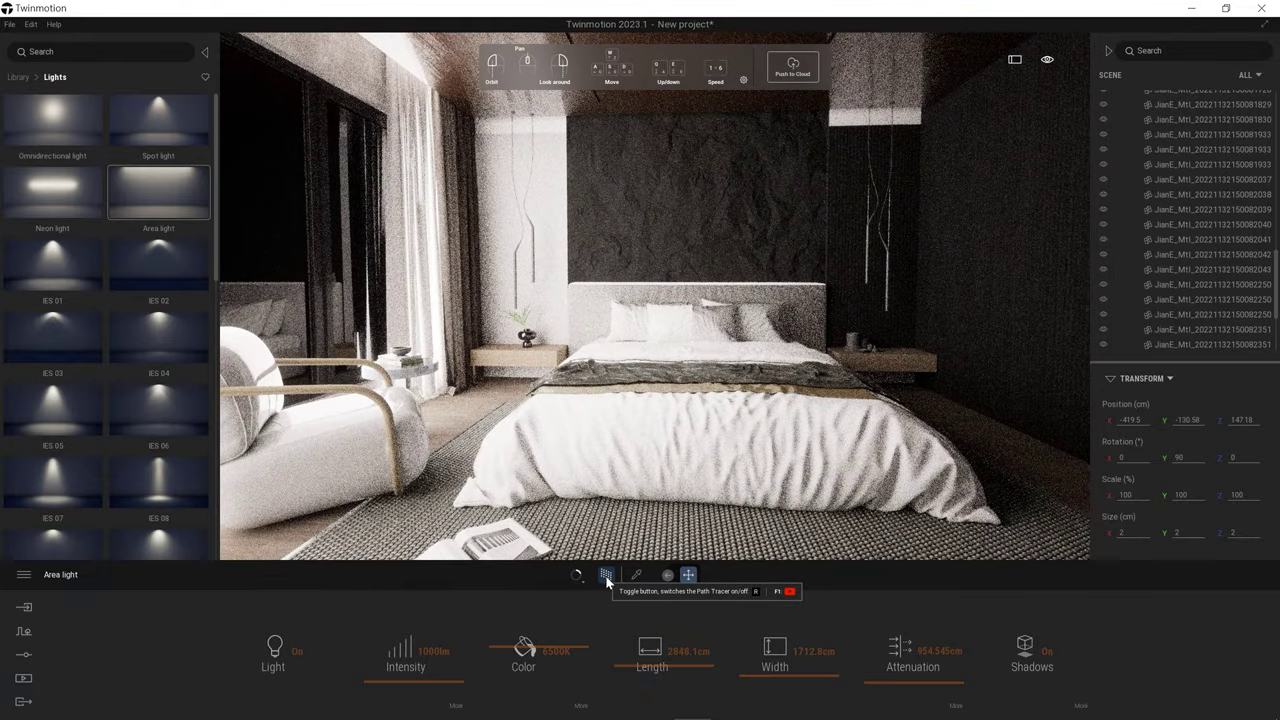
click(607, 575)
click(686, 663)
click(786, 680)
Step: Extend attenuation to about 4177 cm and fine-tune the light's size with path-traced previews
click(607, 575)
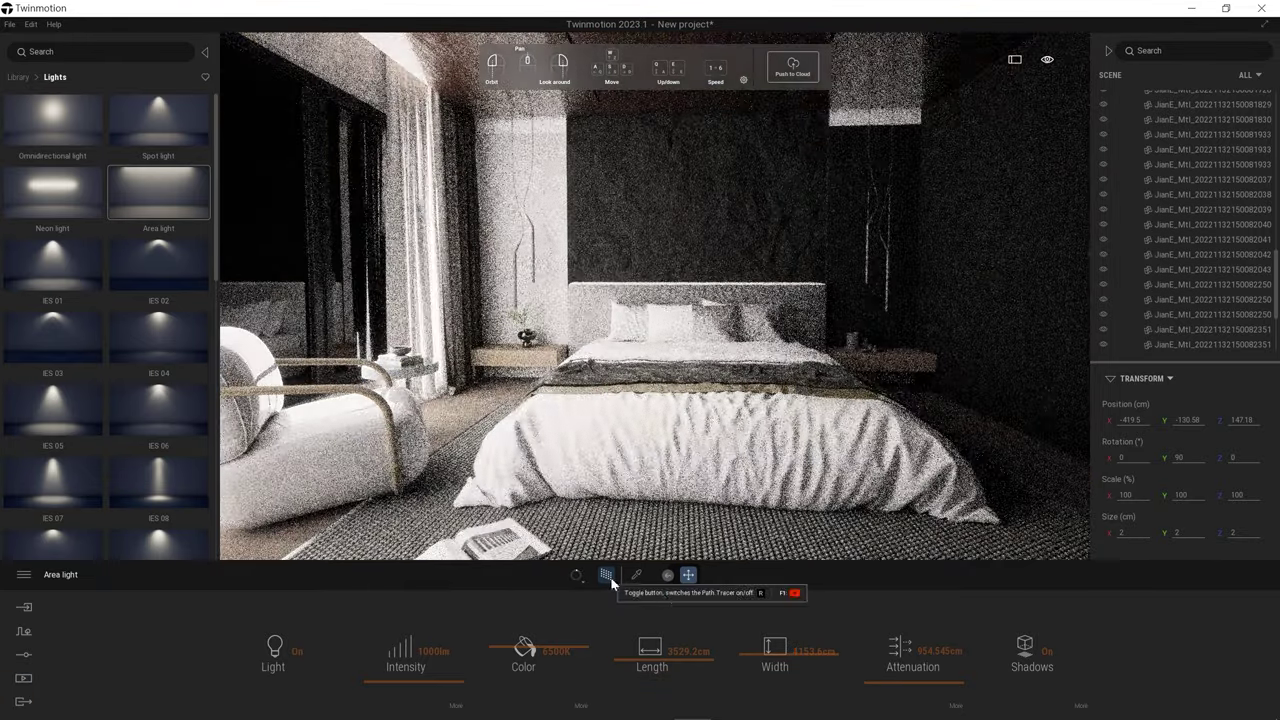
drag(905, 683, 923, 683)
click(671, 663)
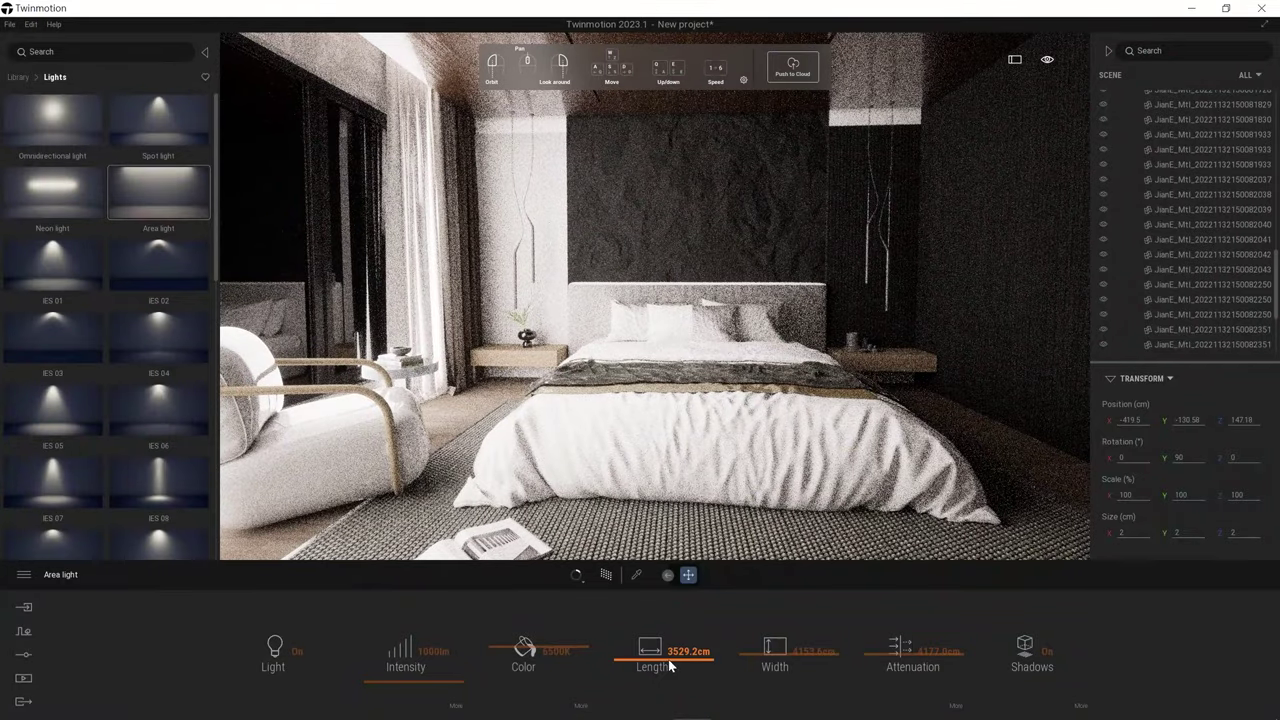
click(771, 663)
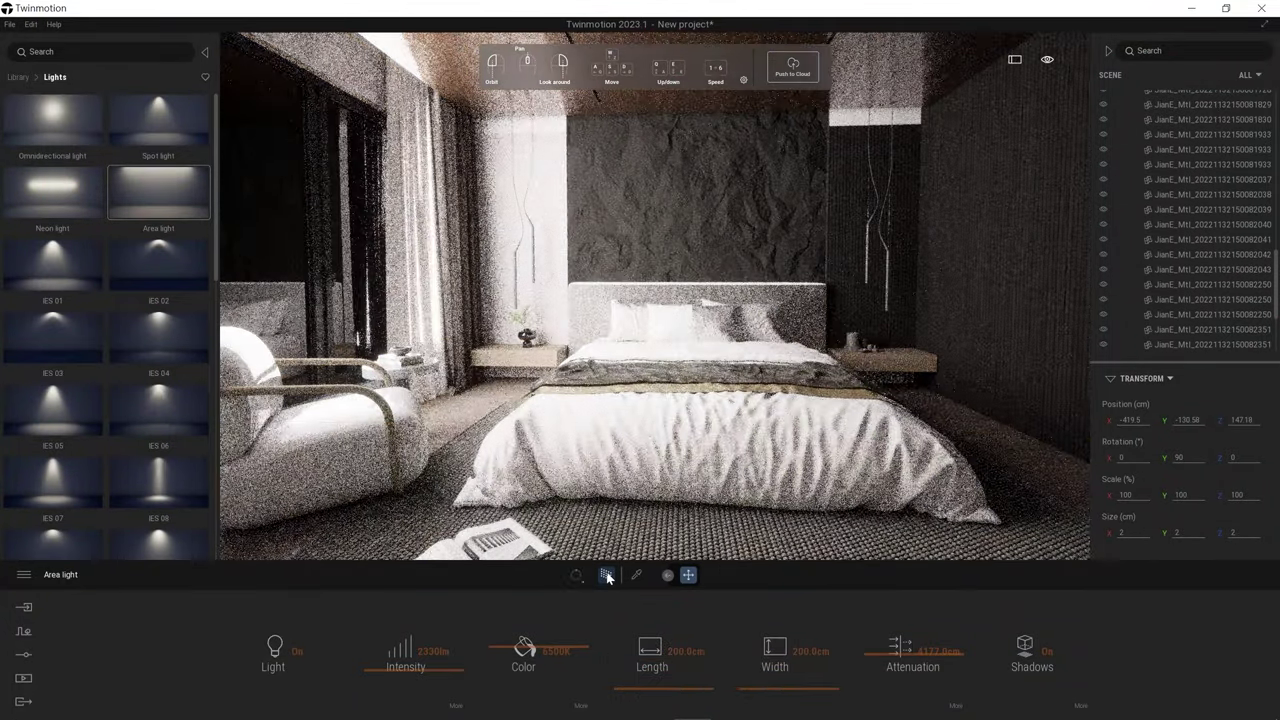
click(606, 576)
click(606, 576)
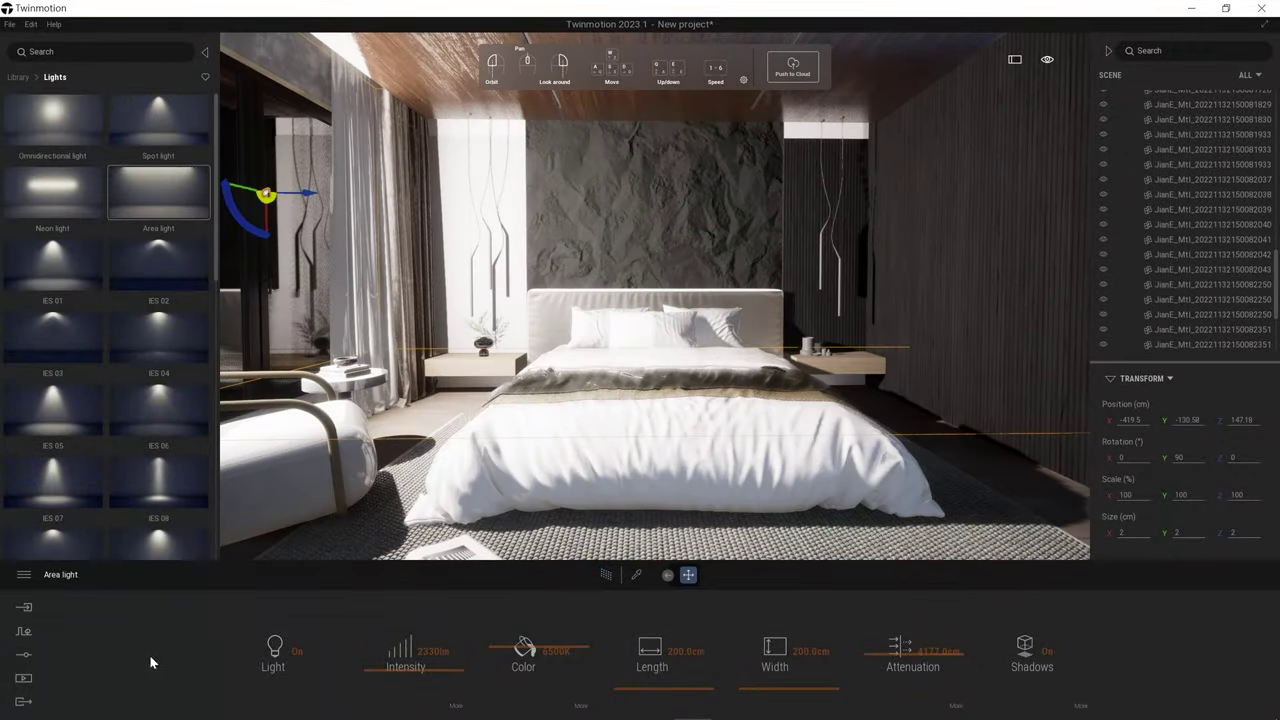
Step: Open the Image1 shot under Media > Image and show its settings
click(23, 678)
click(343, 651)
click(103, 640)
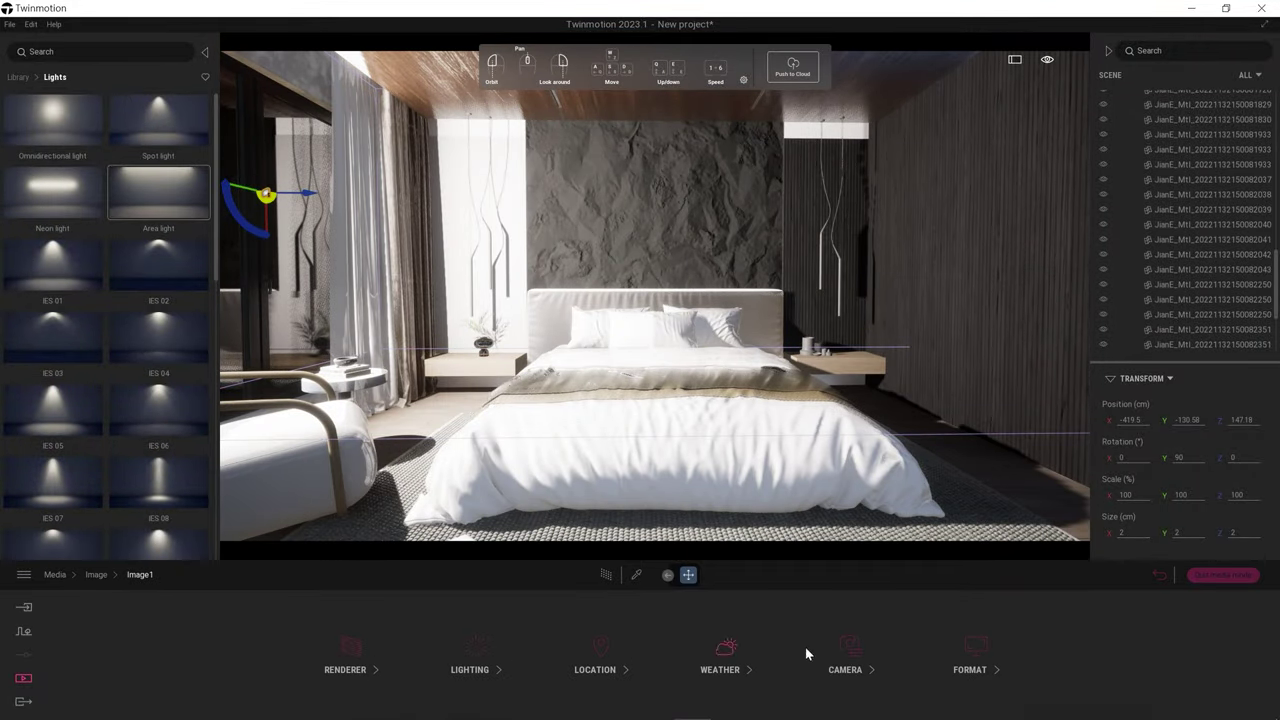
Step: Give Image1's camera 30 mm focal length, parallelism on and 270 cm near clipping
click(845, 660)
click(463, 648)
drag(850, 650, 900, 650)
click(875, 651)
click(664, 447)
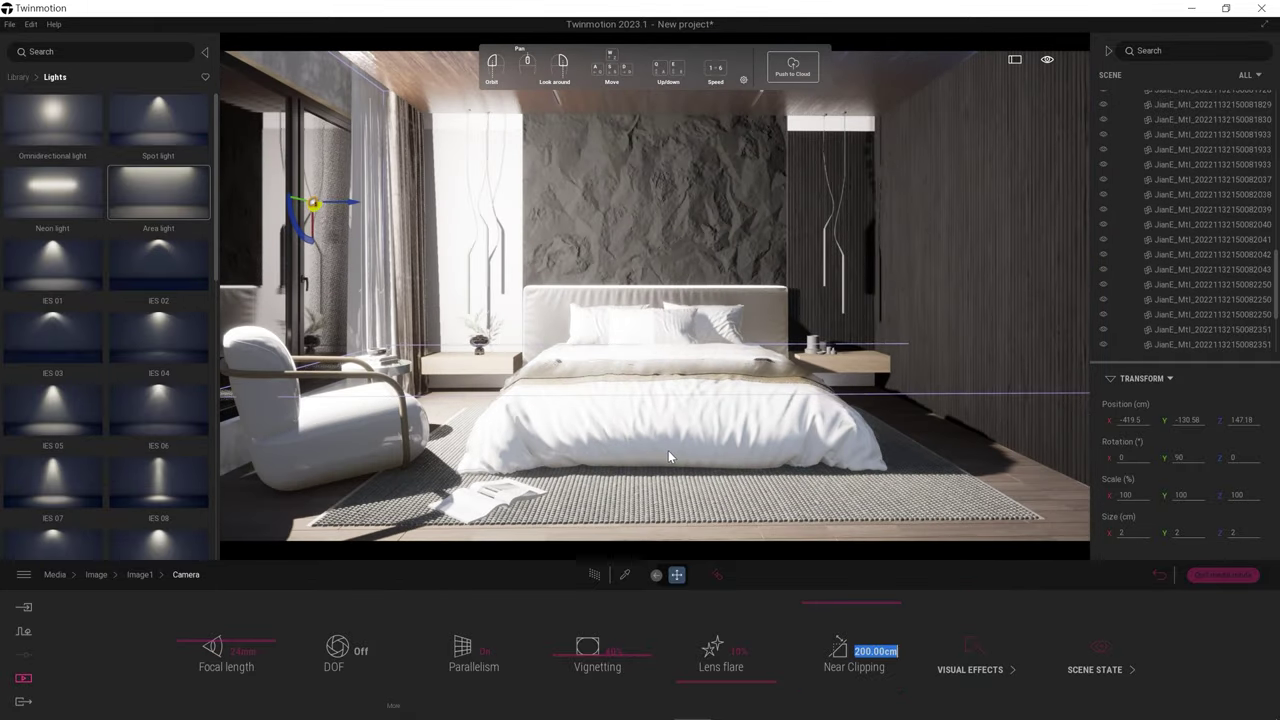
key(Return)
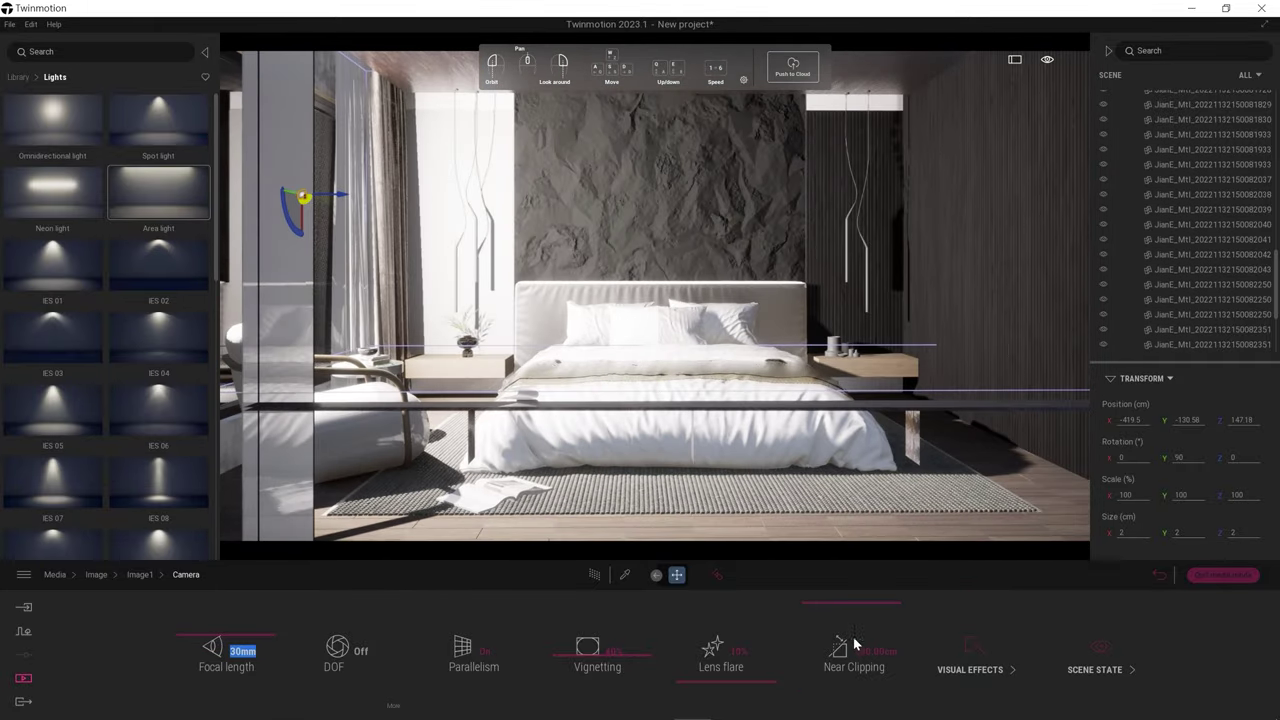
key(Tab)
key(Return)
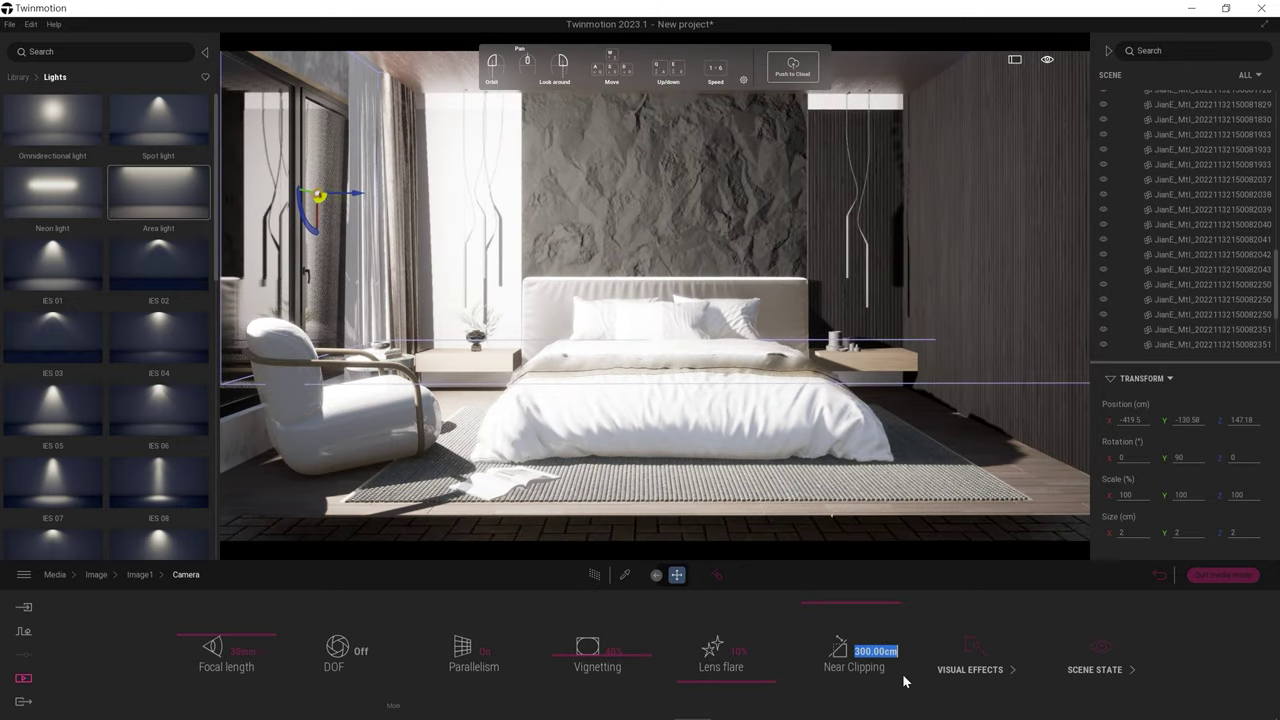
click(594, 575)
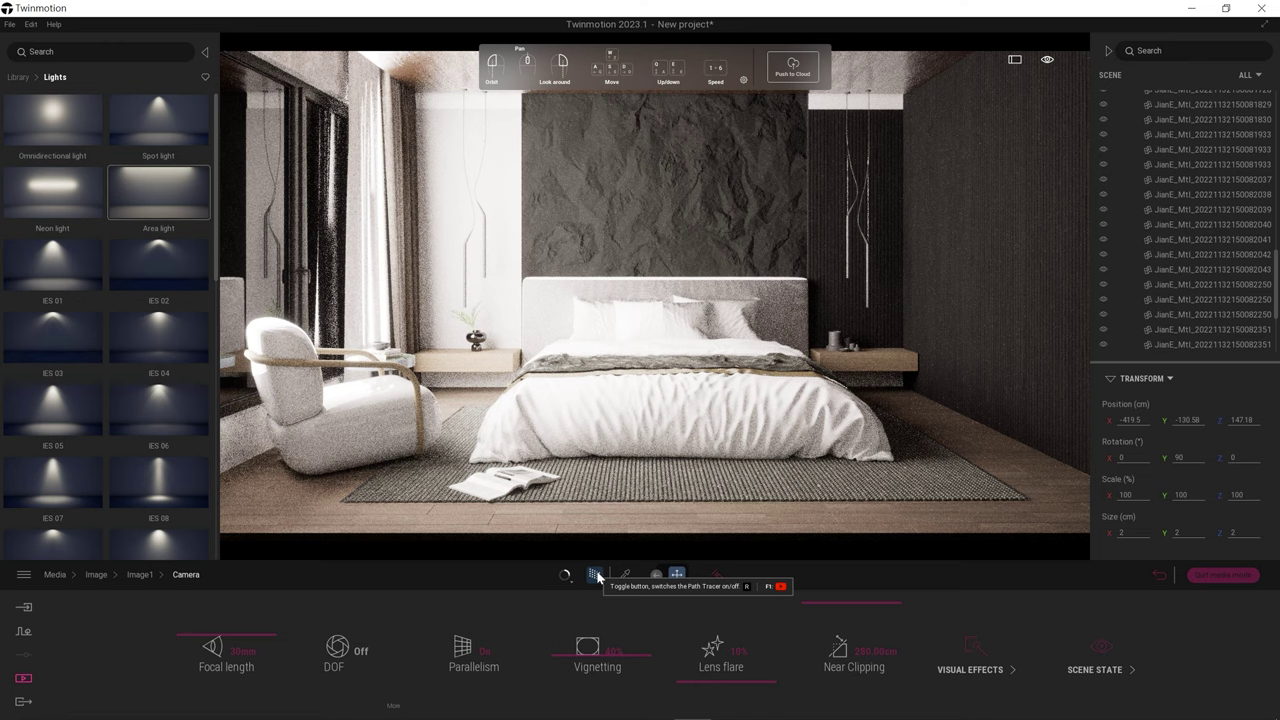
click(594, 575)
click(875, 651)
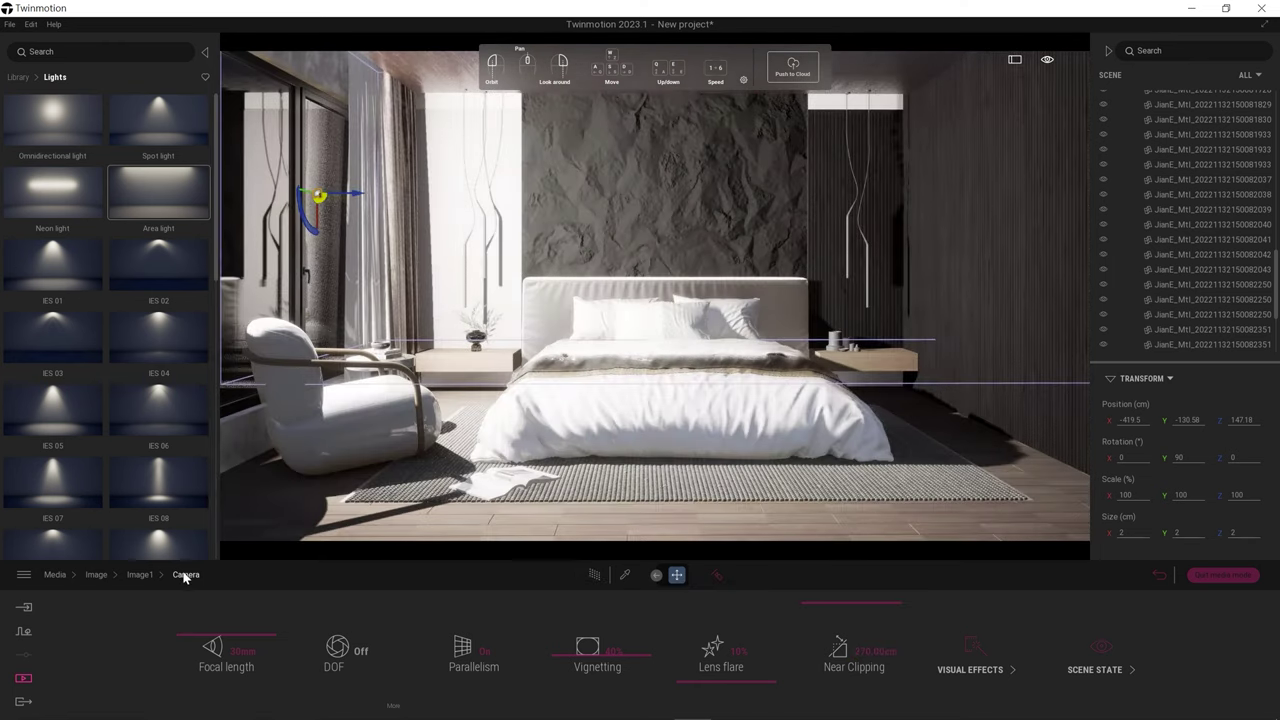
Step: Switch Image1's environment to Backdrop HDRI and drop window glass opacity to 12%
click(139, 574)
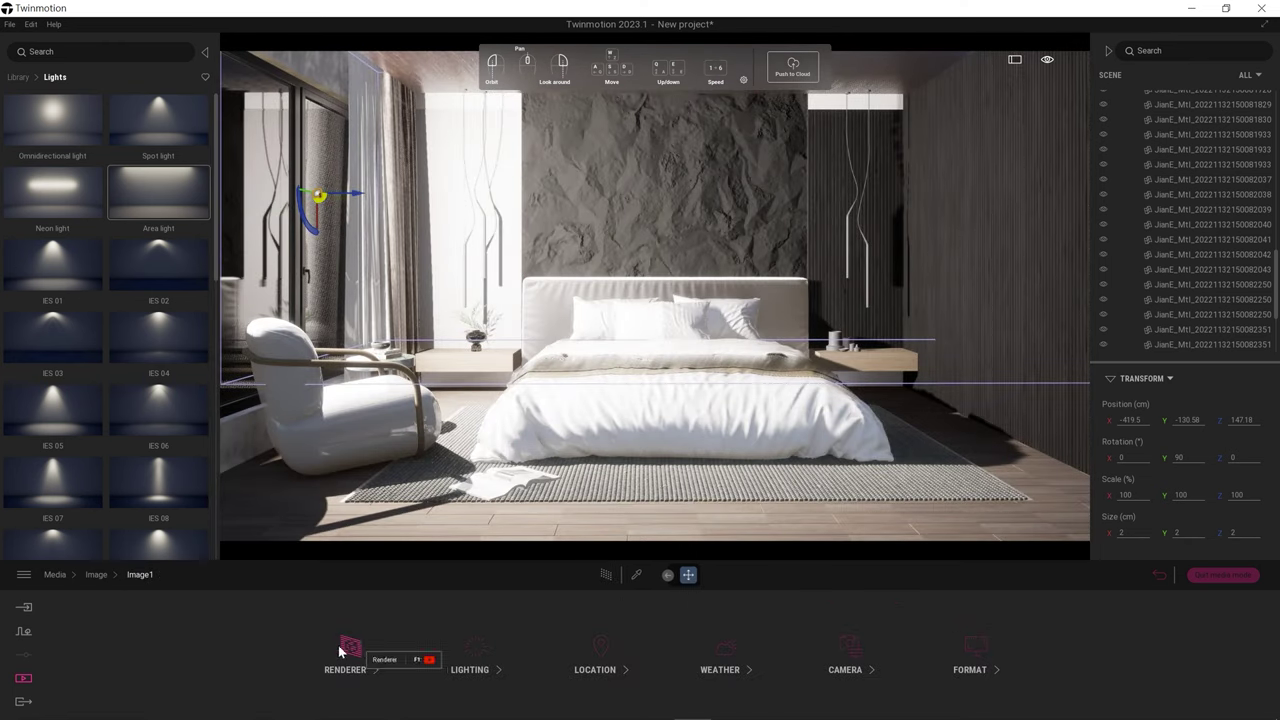
click(96, 574)
click(242, 649)
click(470, 658)
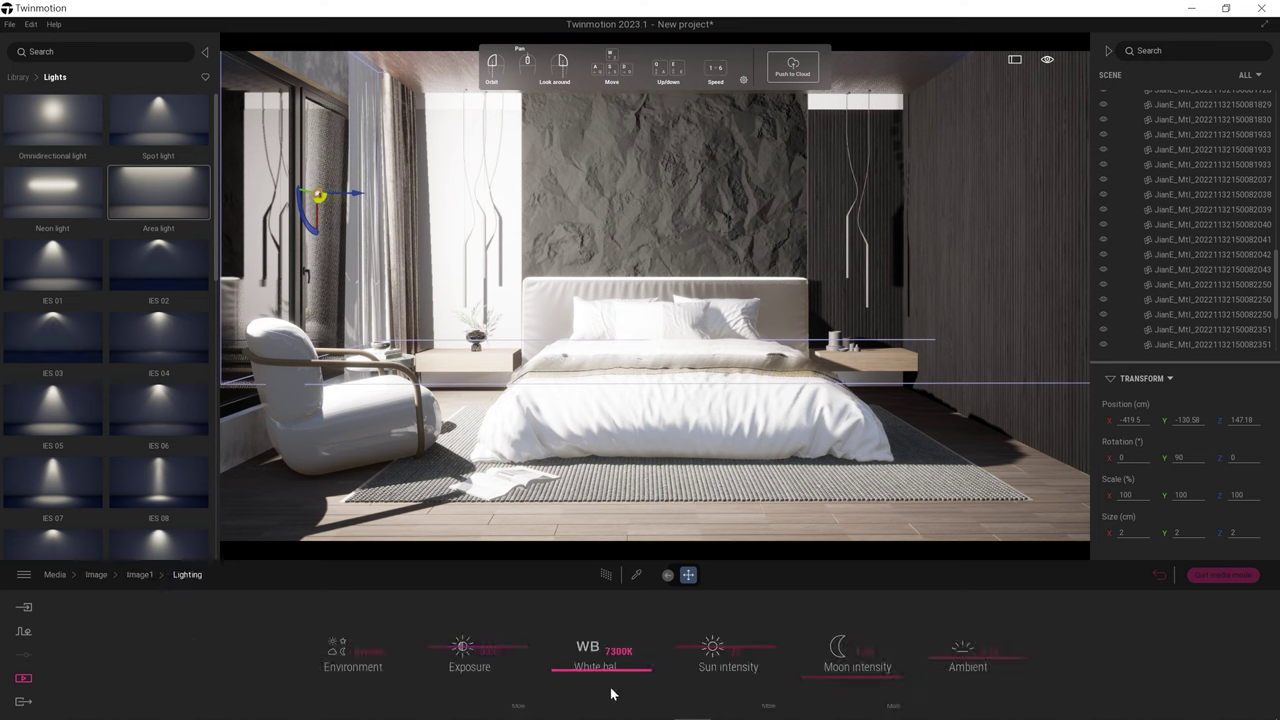
click(370, 653)
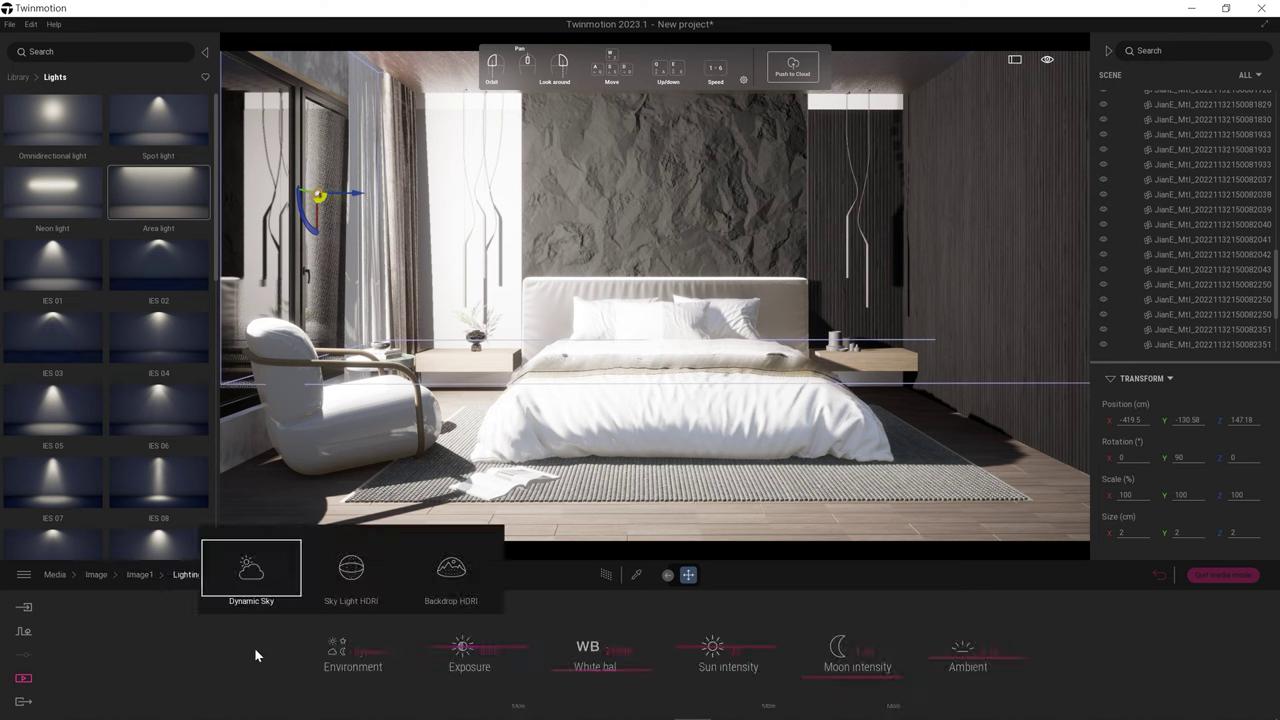
click(451, 572)
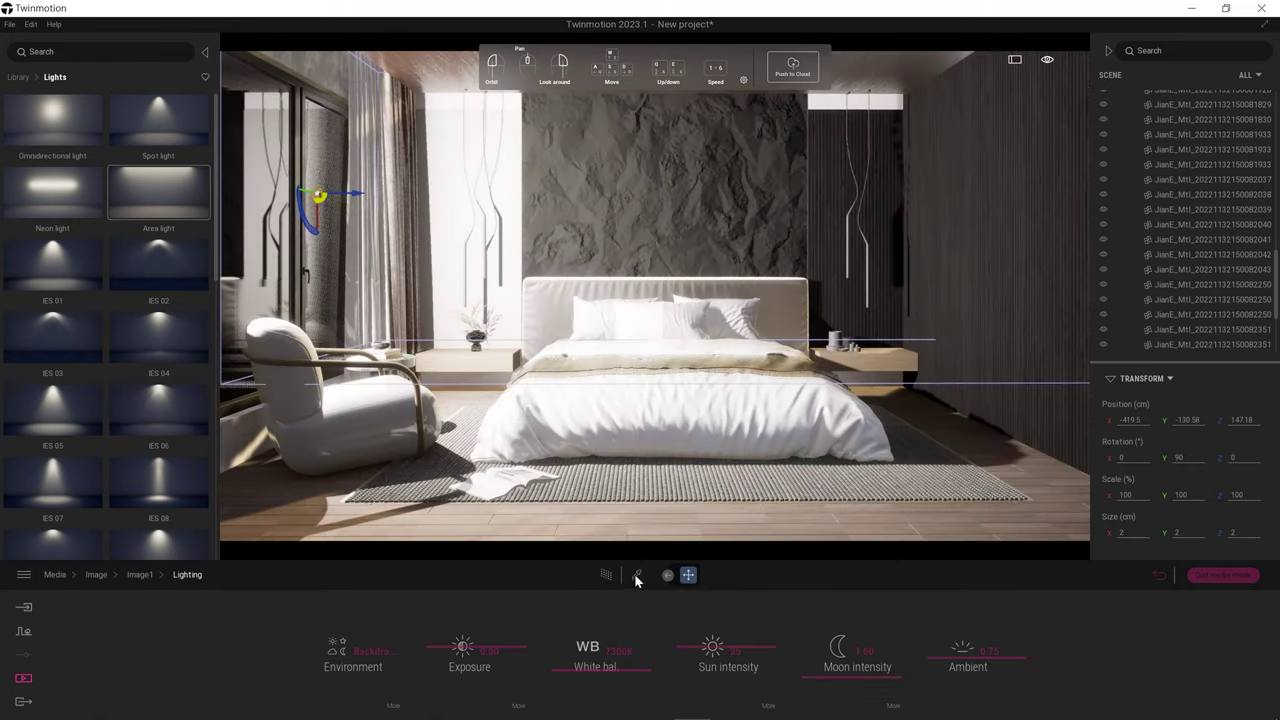
click(637, 575)
drag(815, 658, 822, 680)
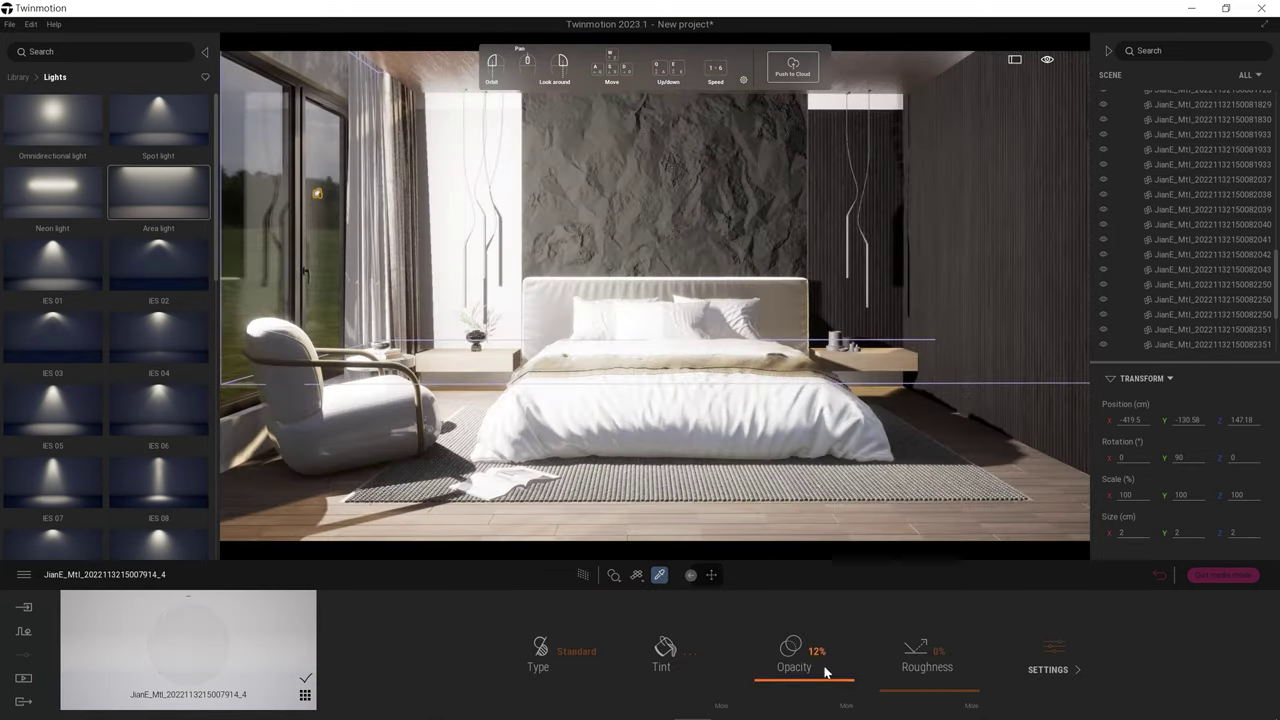
Step: Set the window glass to 14% opacity and 29% roughness, checking with the path tracer
drag(826, 678, 820, 680)
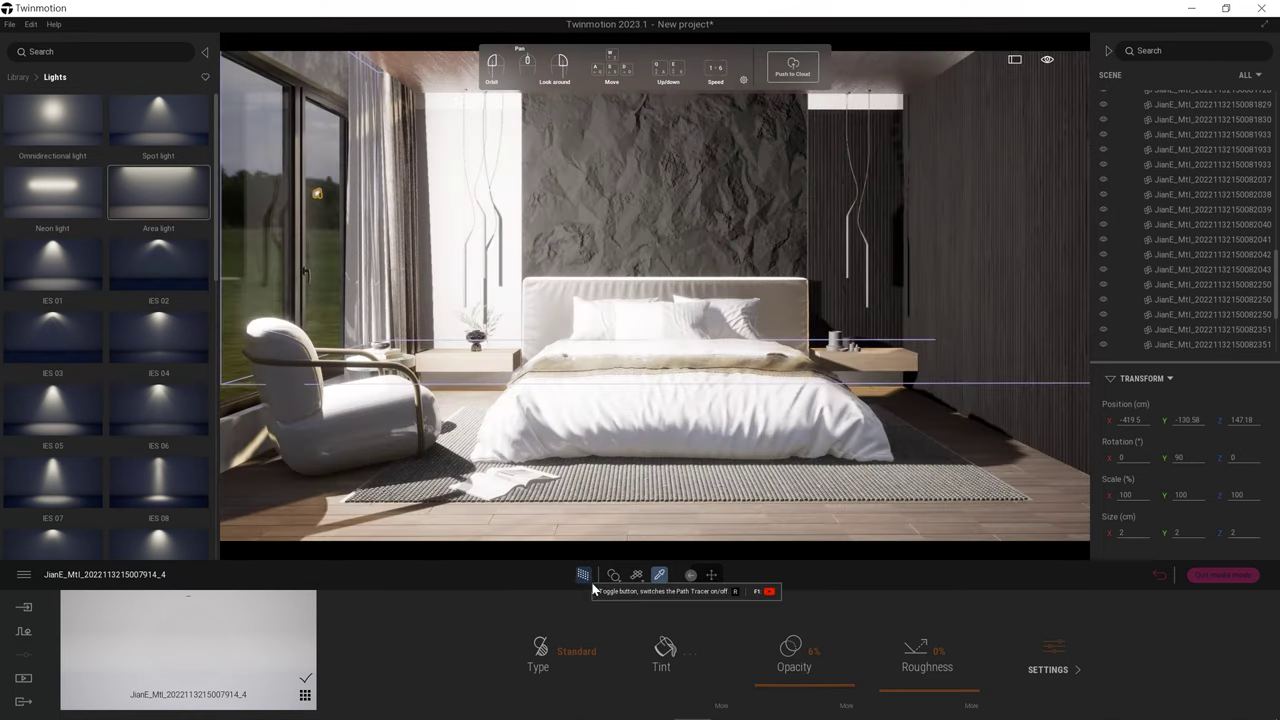
click(1048, 669)
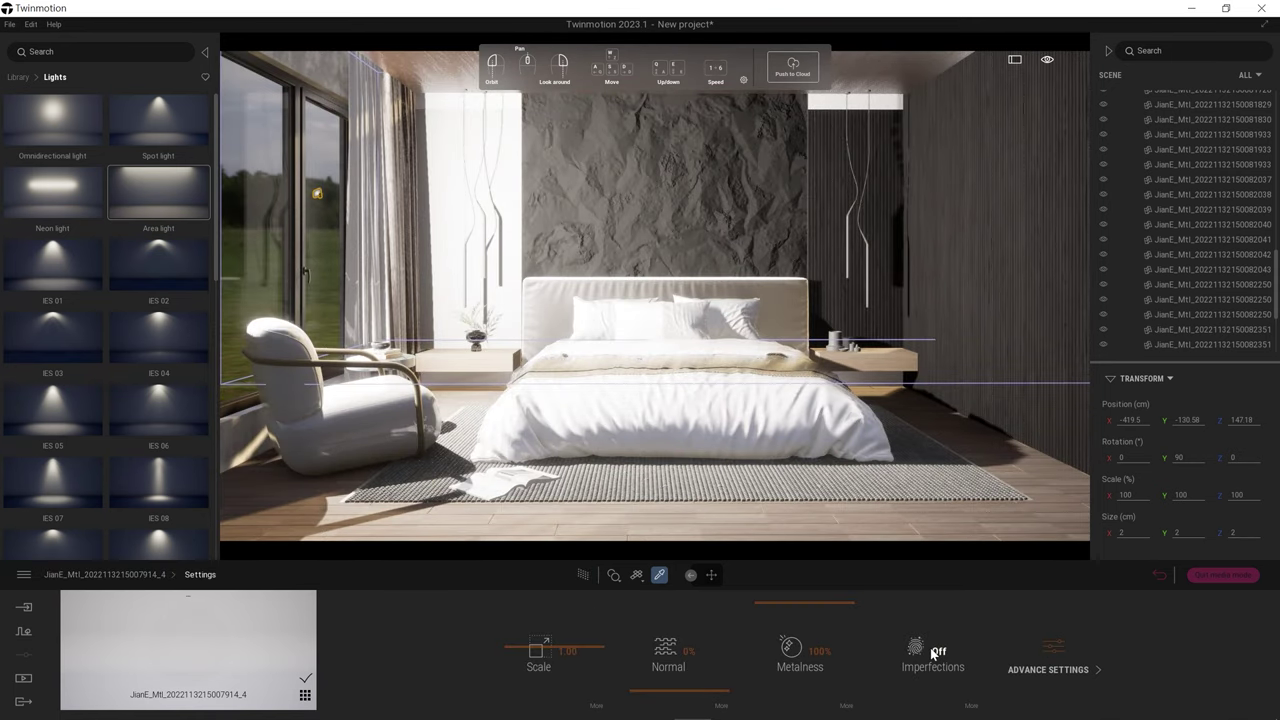
right_click(930, 680)
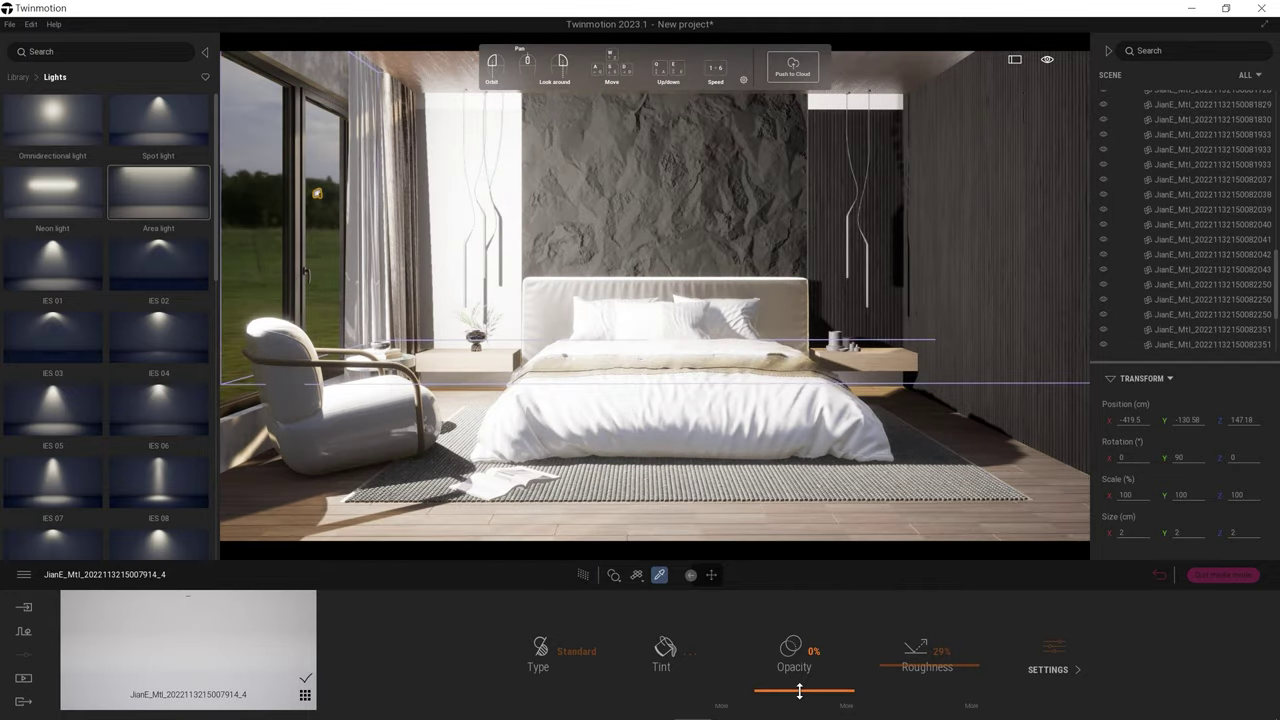
click(583, 575)
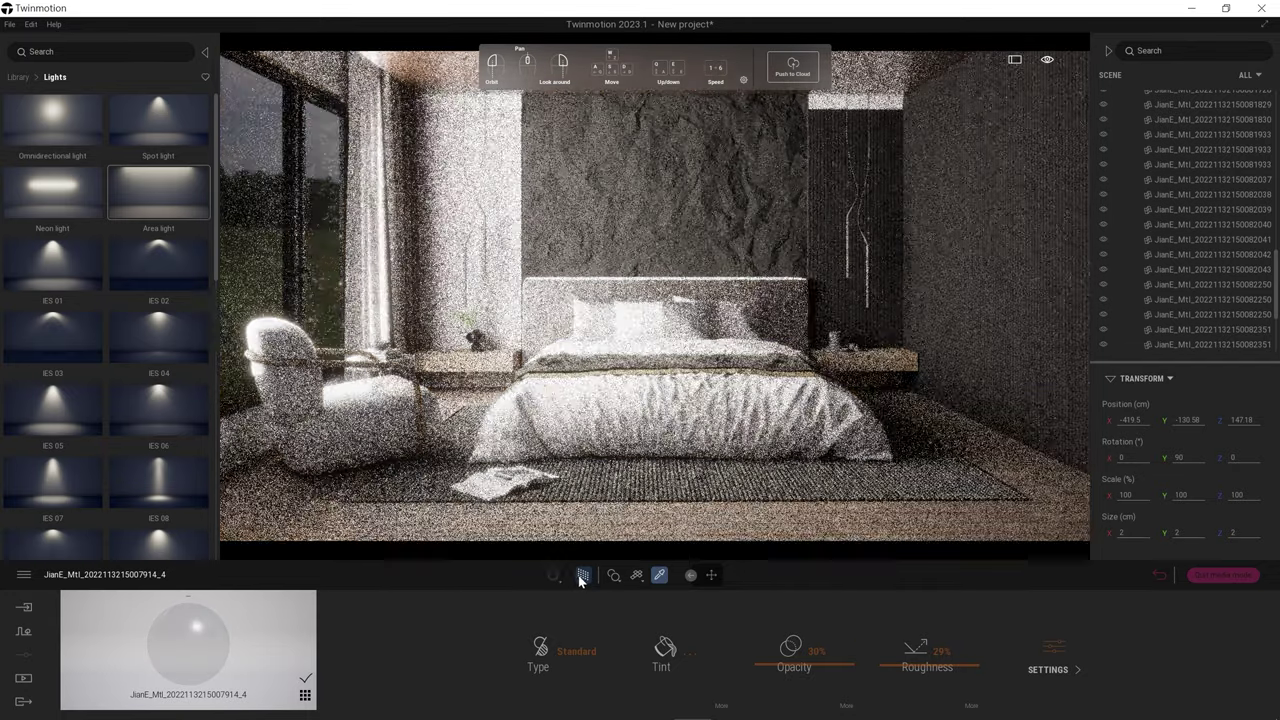
click(583, 575)
drag(817, 667, 770, 667)
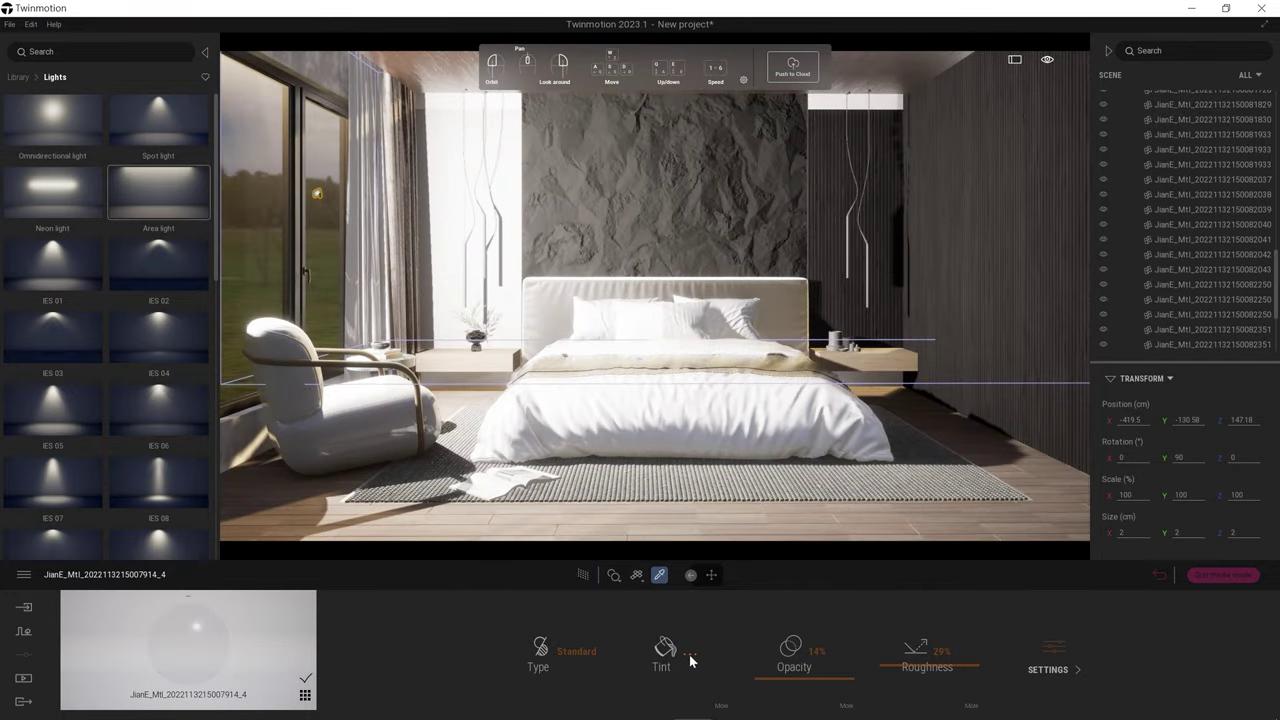
click(667, 650)
click(717, 508)
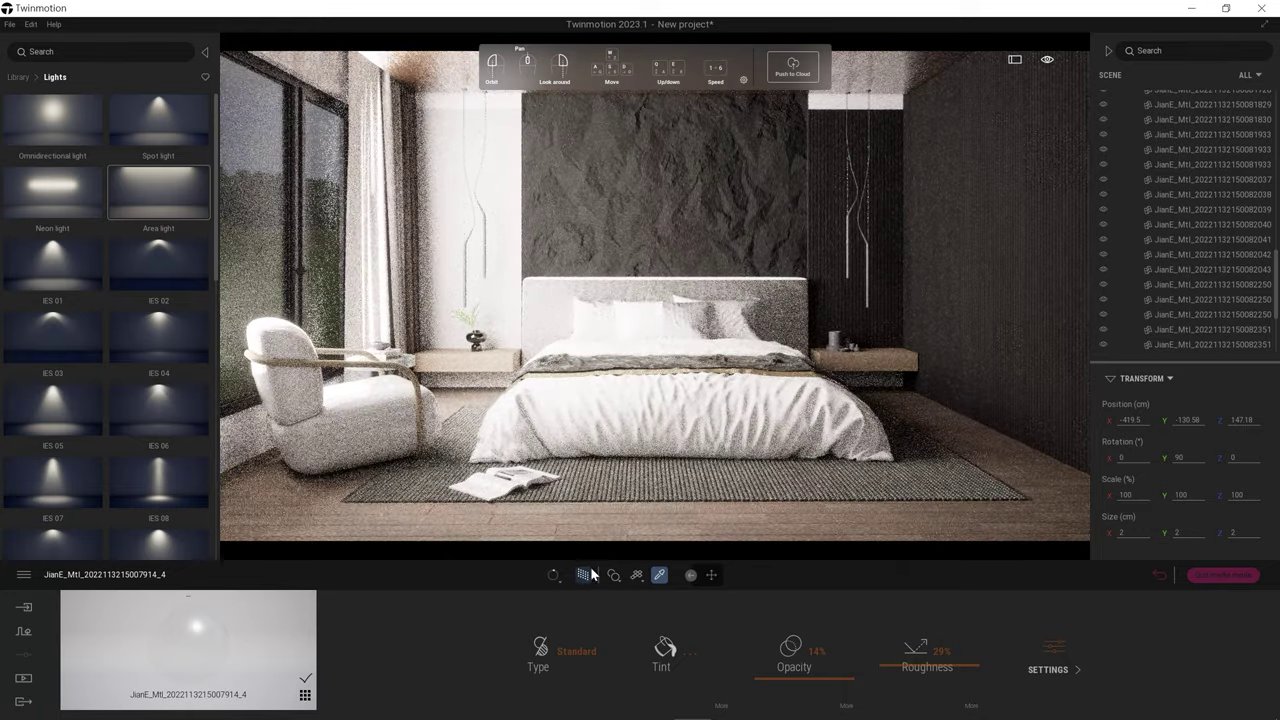
Step: Move into the bedroom and pick the outdoor landscape backdrop material
key(w)
click(708, 294)
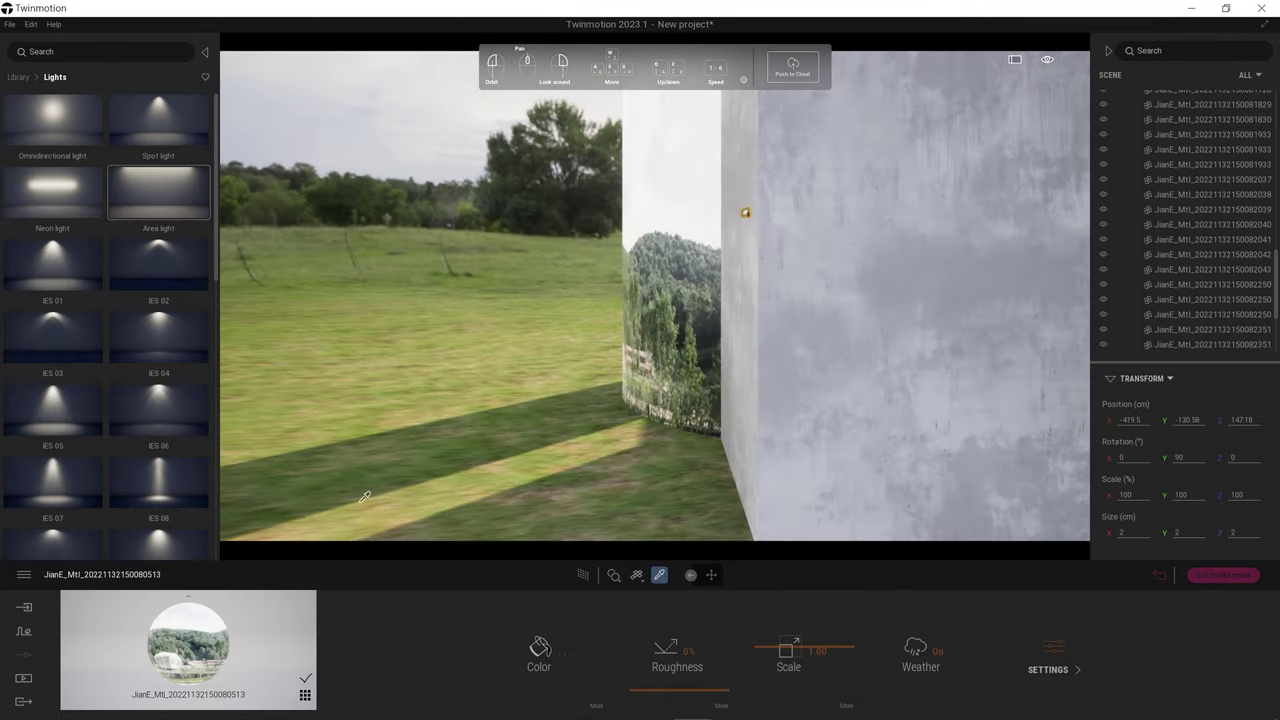
click(659, 343)
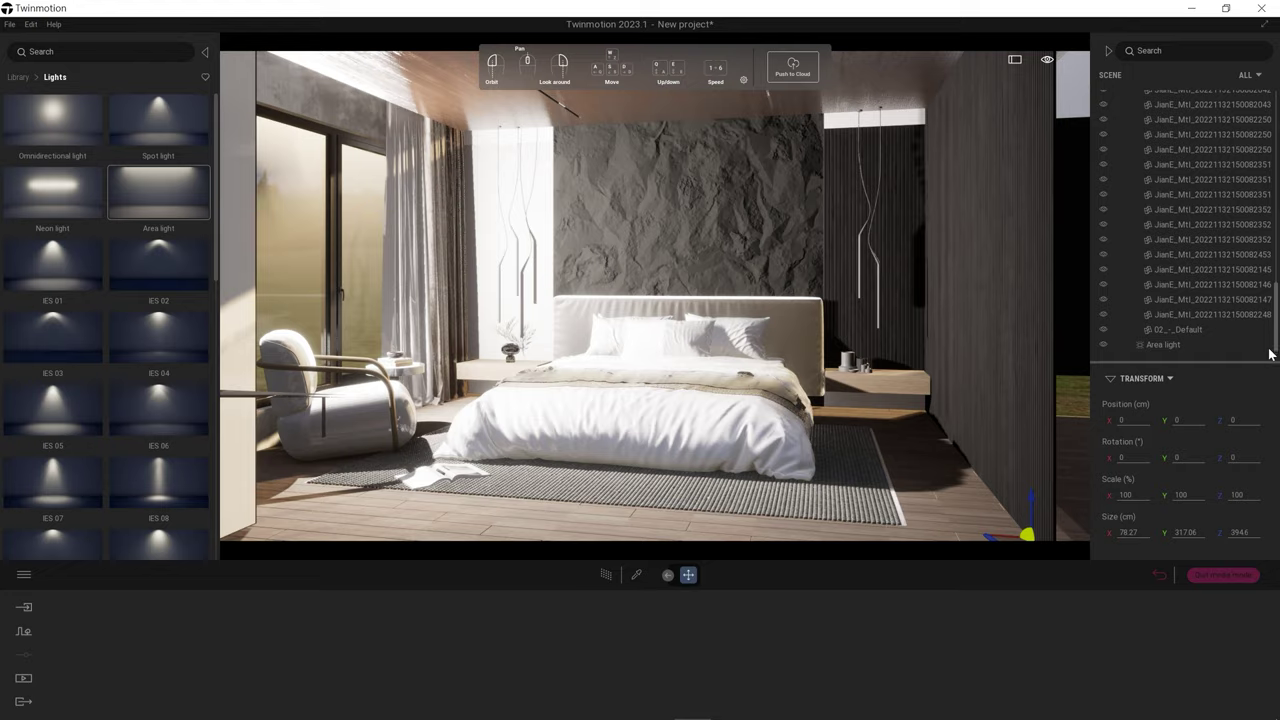
Step: Add an area light beside the window at 1500 lm and adjust the bedroom camera view
drag(158, 190, 330, 220)
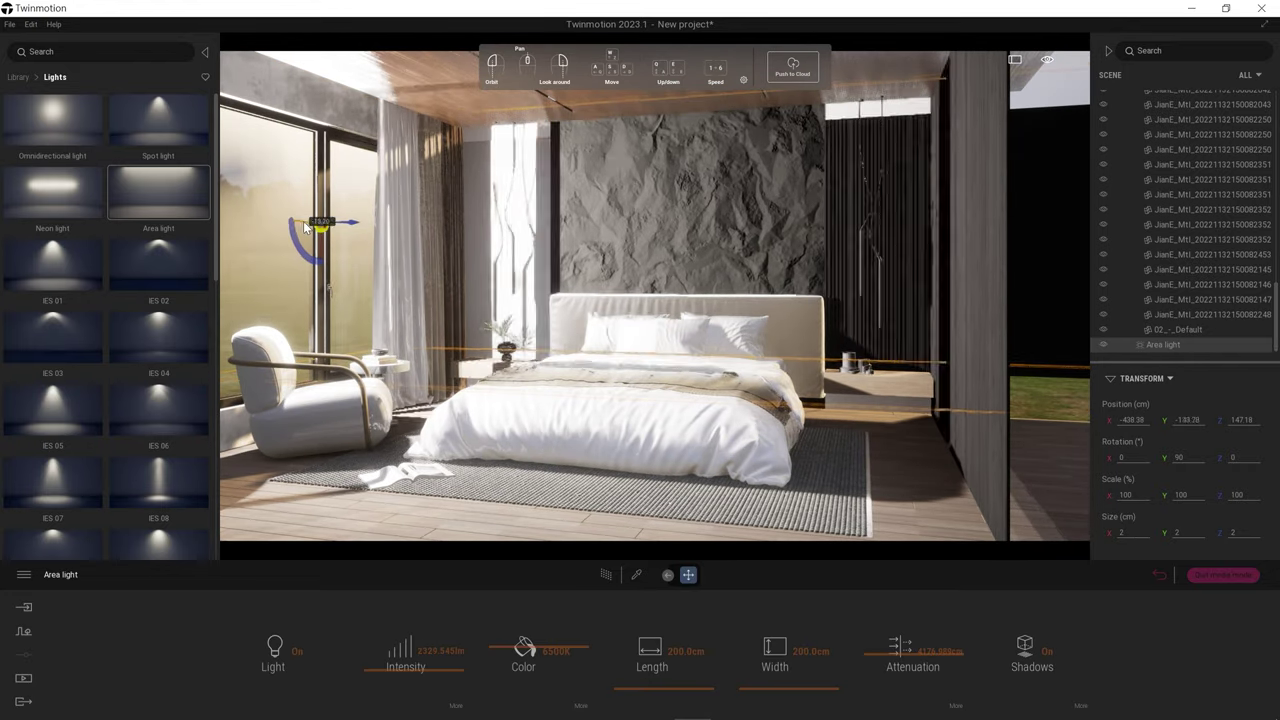
click(606, 575)
click(606, 577)
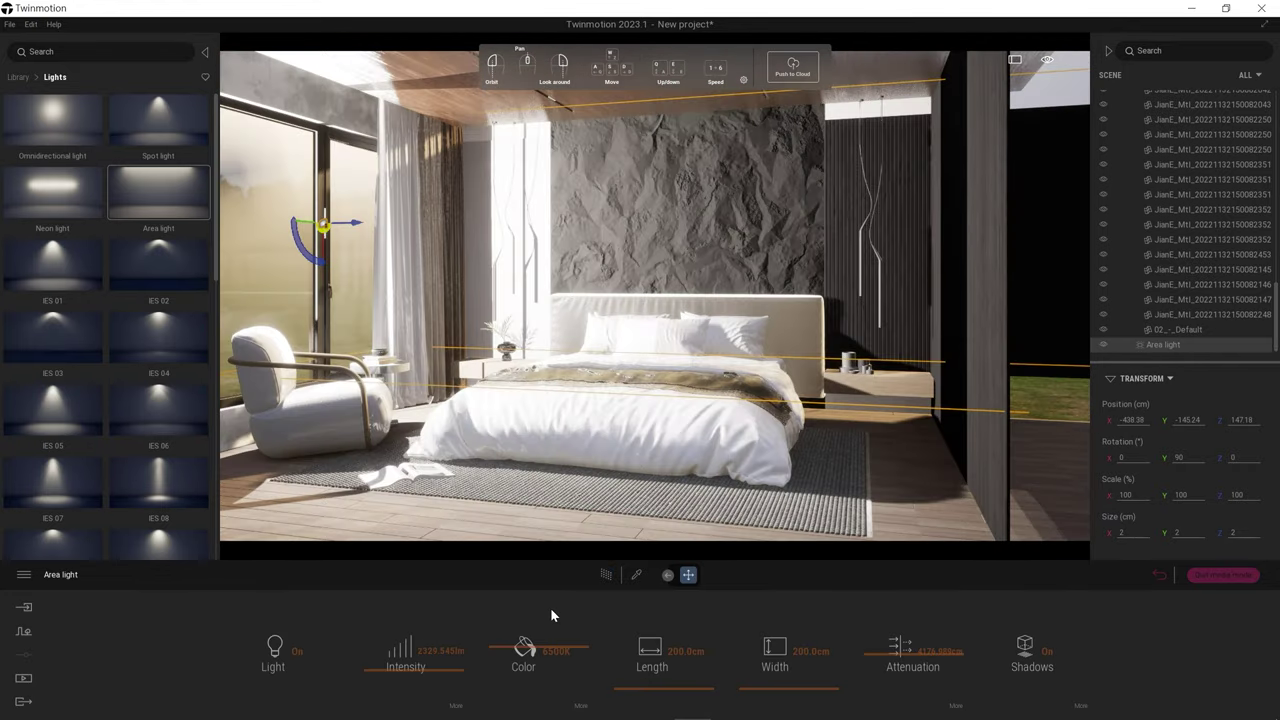
text(1500)
key(Return)
mouse_move(606, 551)
mouse_down()
mouse_move(352, 230)
mouse_move(368, 245)
mouse_up()
click(606, 575)
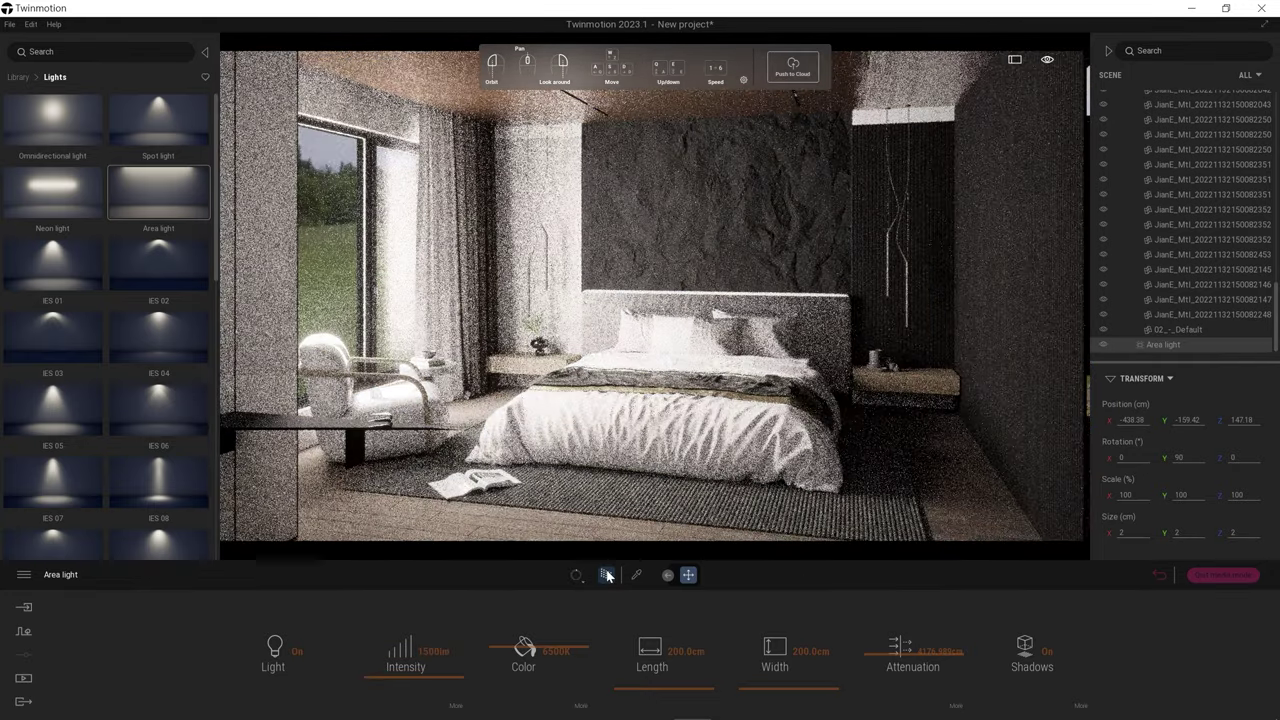
click(606, 577)
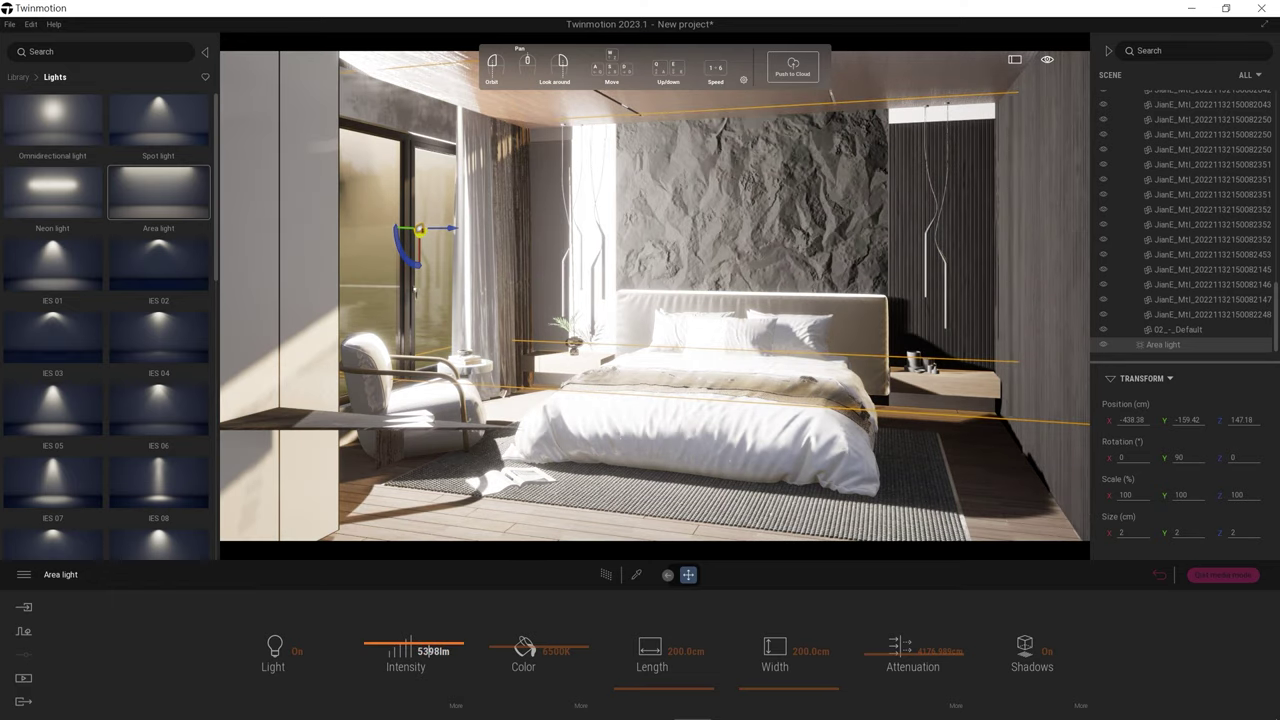
Step: Jump to the image1 view under Media > Image and preview it path-traced
click(606, 575)
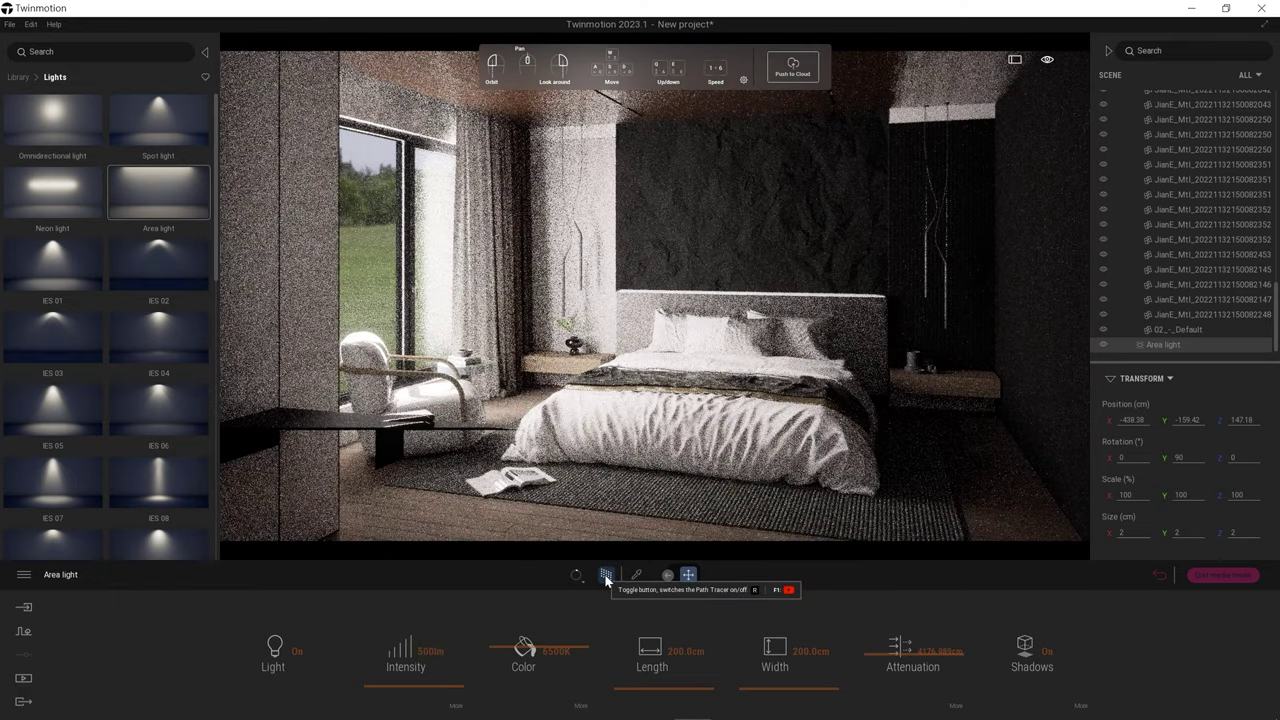
click(606, 577)
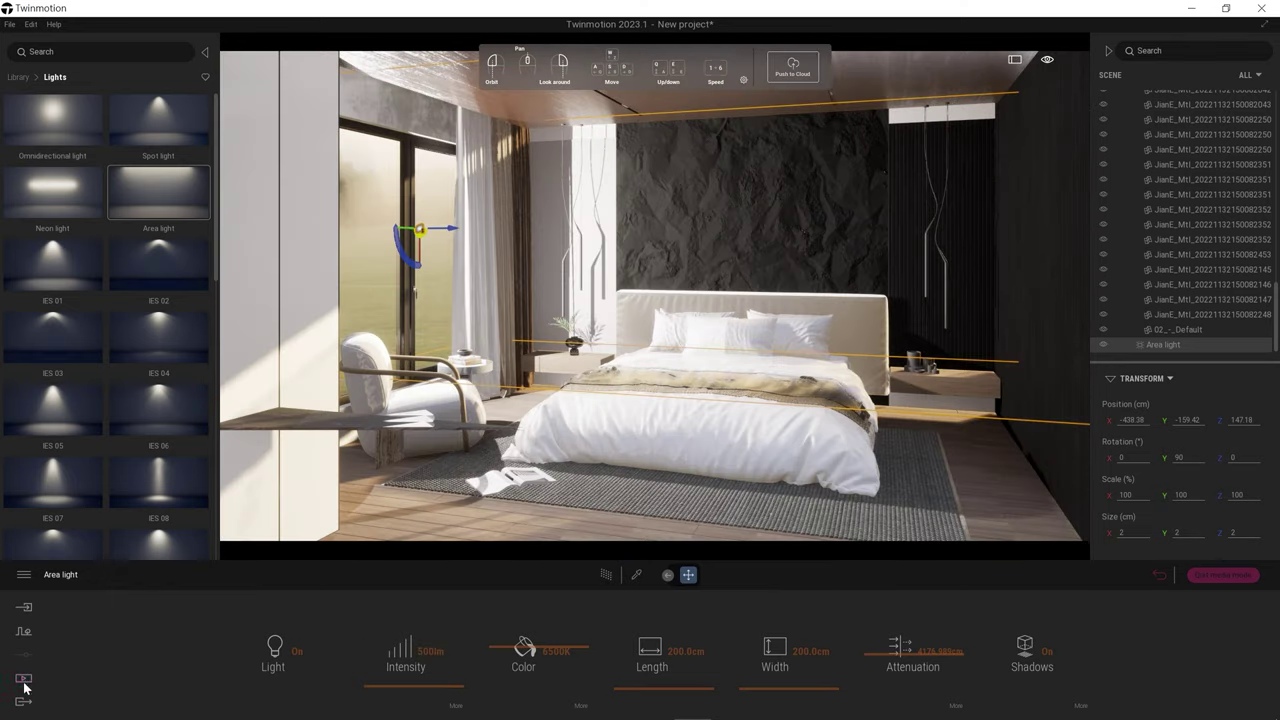
click(23, 678)
click(217, 622)
click(606, 577)
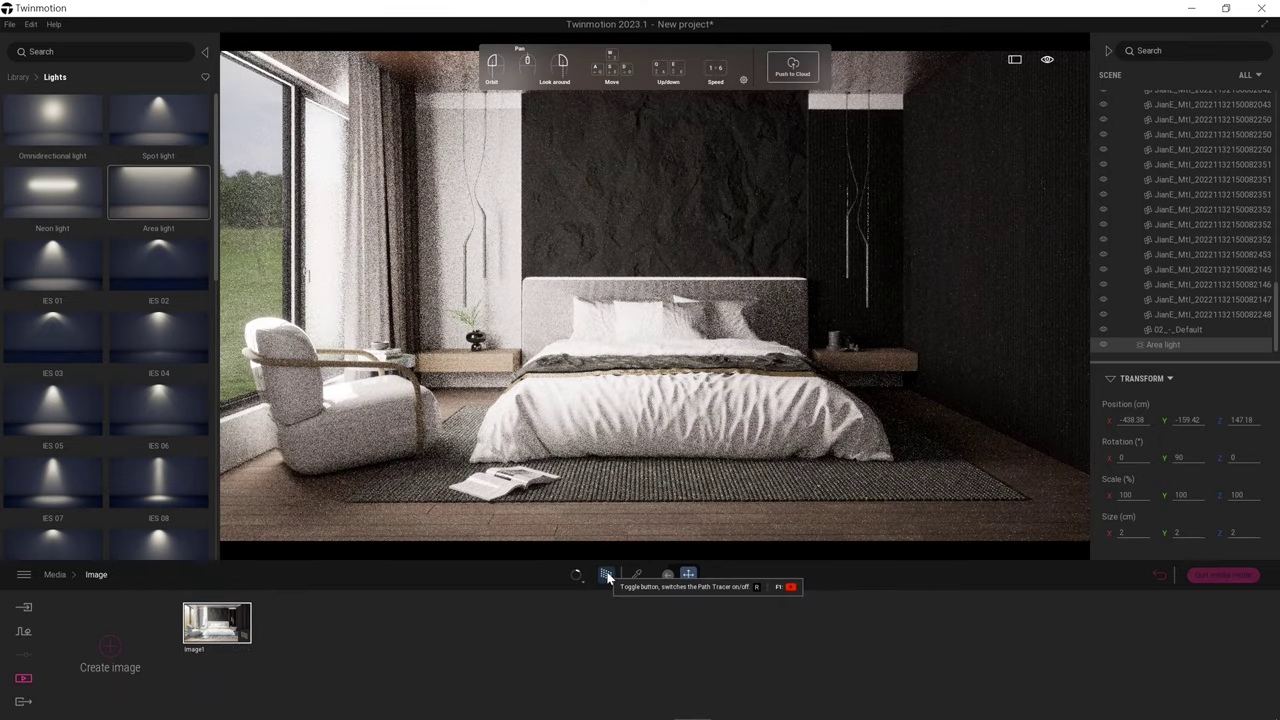
Step: Pick the white bedding fabric from the scene and inspect its colour settings
click(607, 577)
click(637, 575)
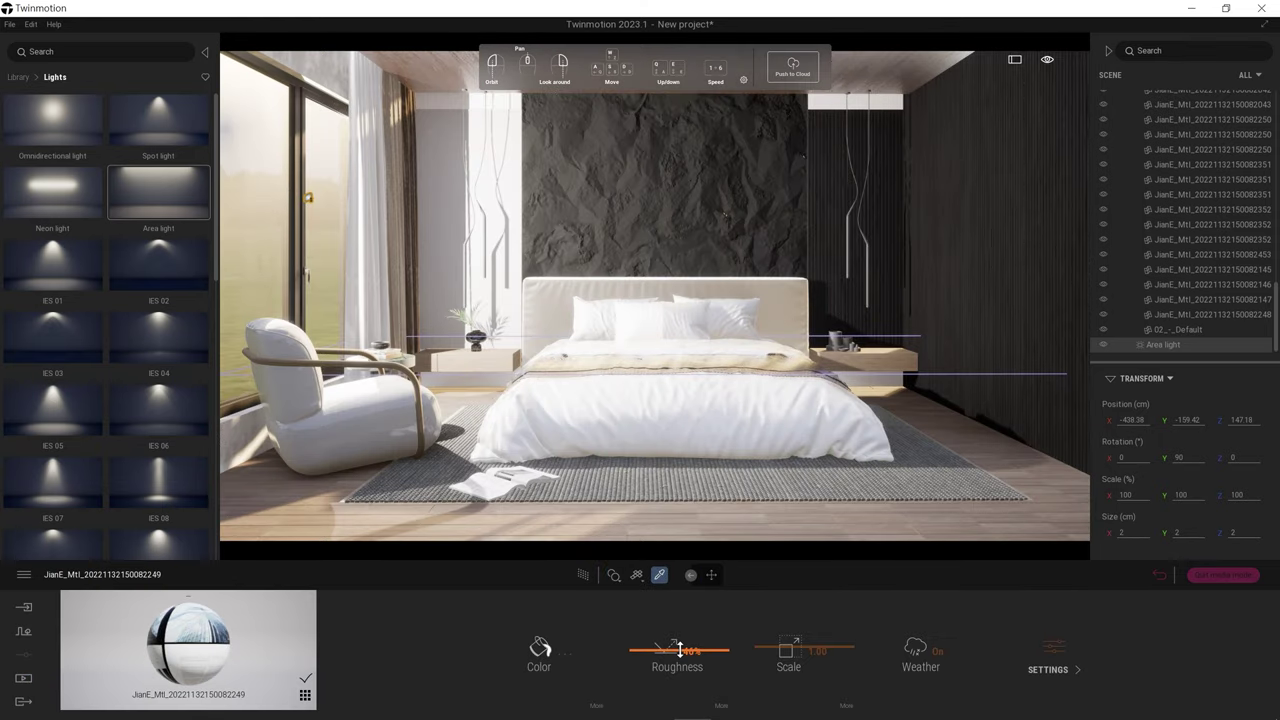
click(596, 706)
click(595, 707)
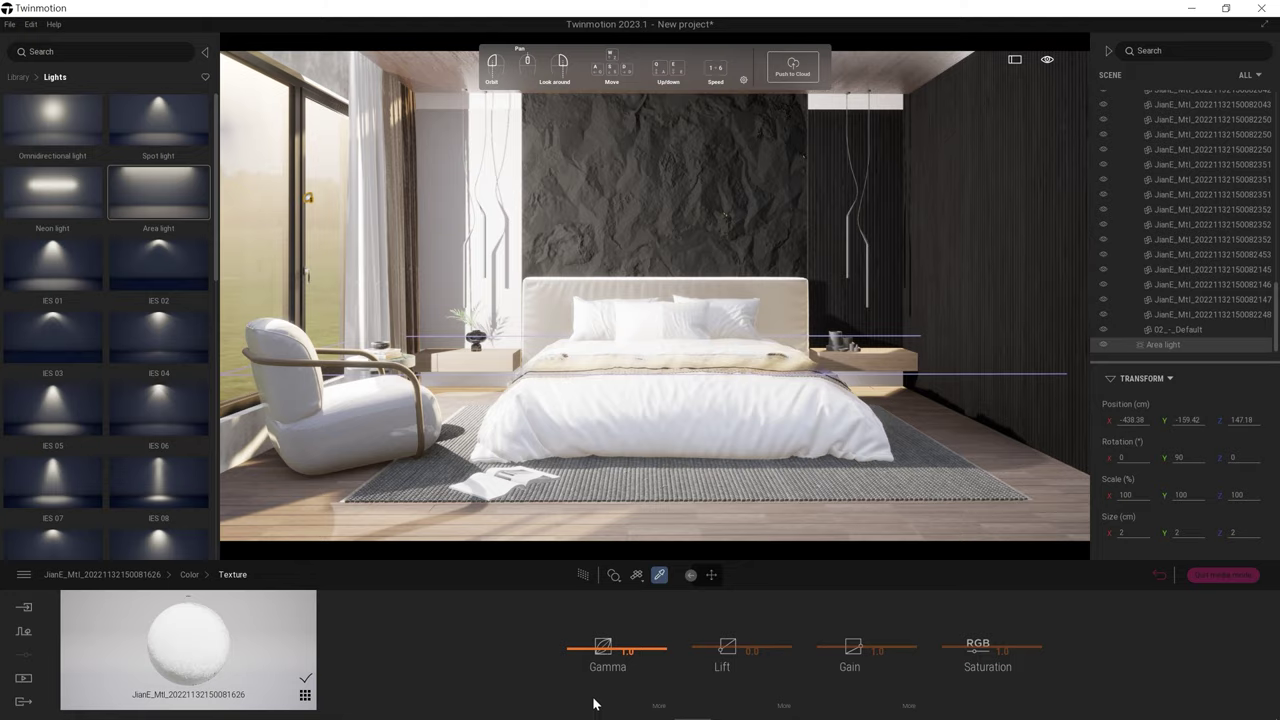
click(189, 575)
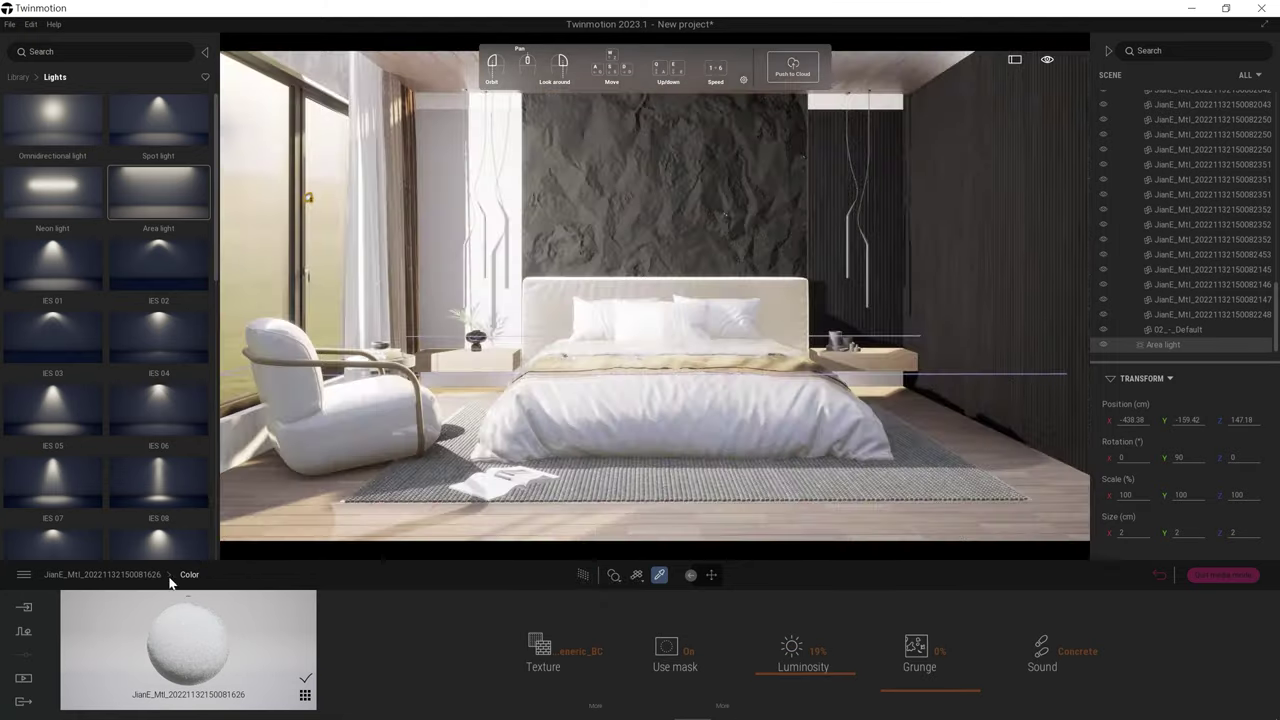
click(170, 580)
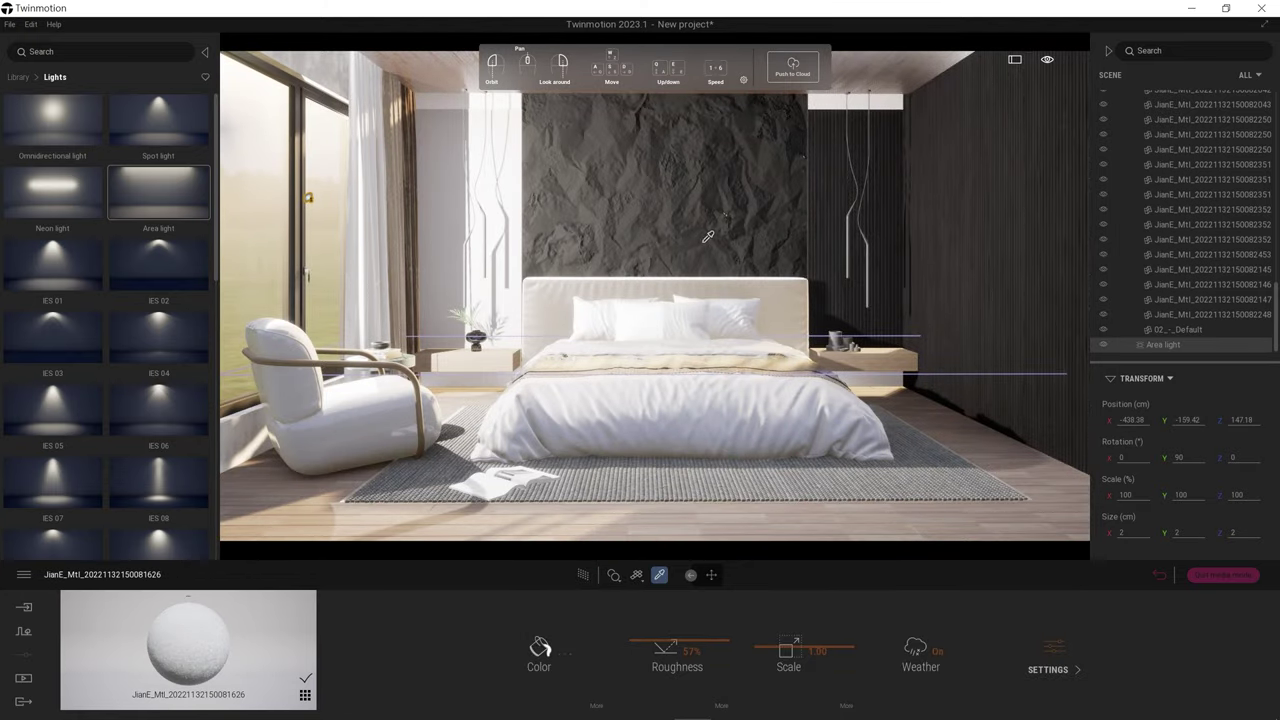
Step: Pick the armchair fabric, lower its luminosity to 19%, then inspect its normal map
click(647, 507)
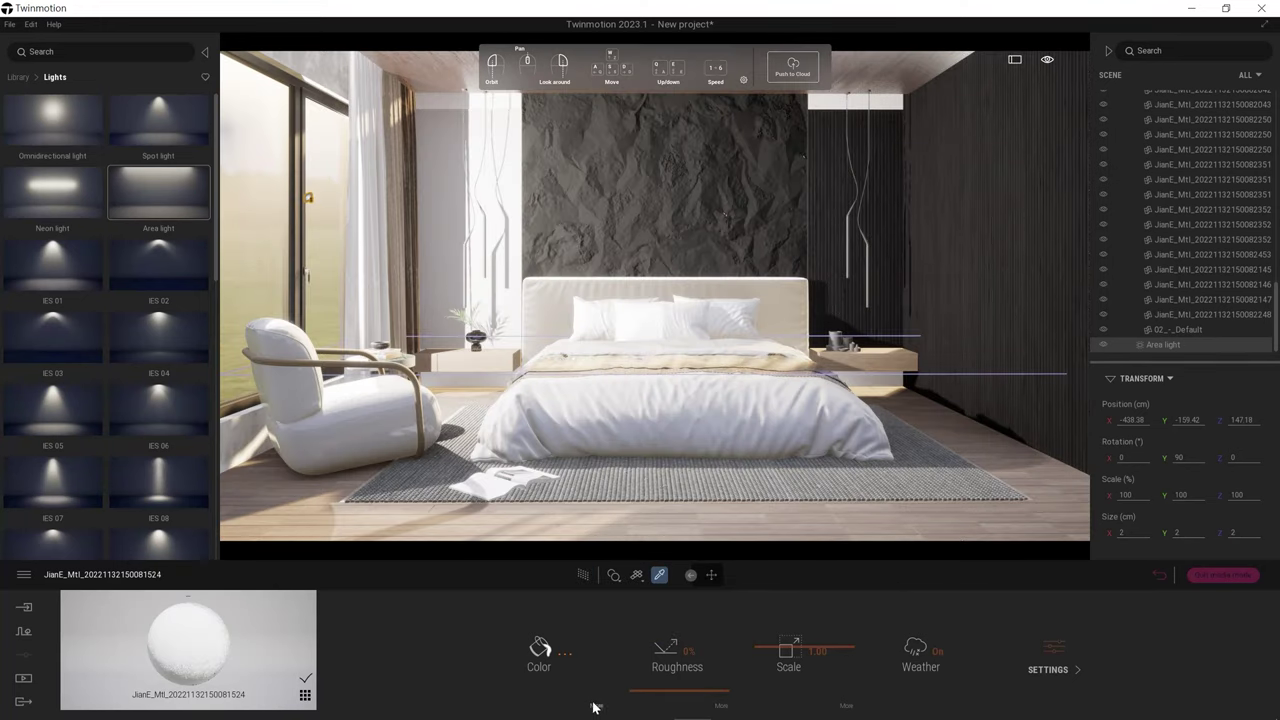
click(539, 650)
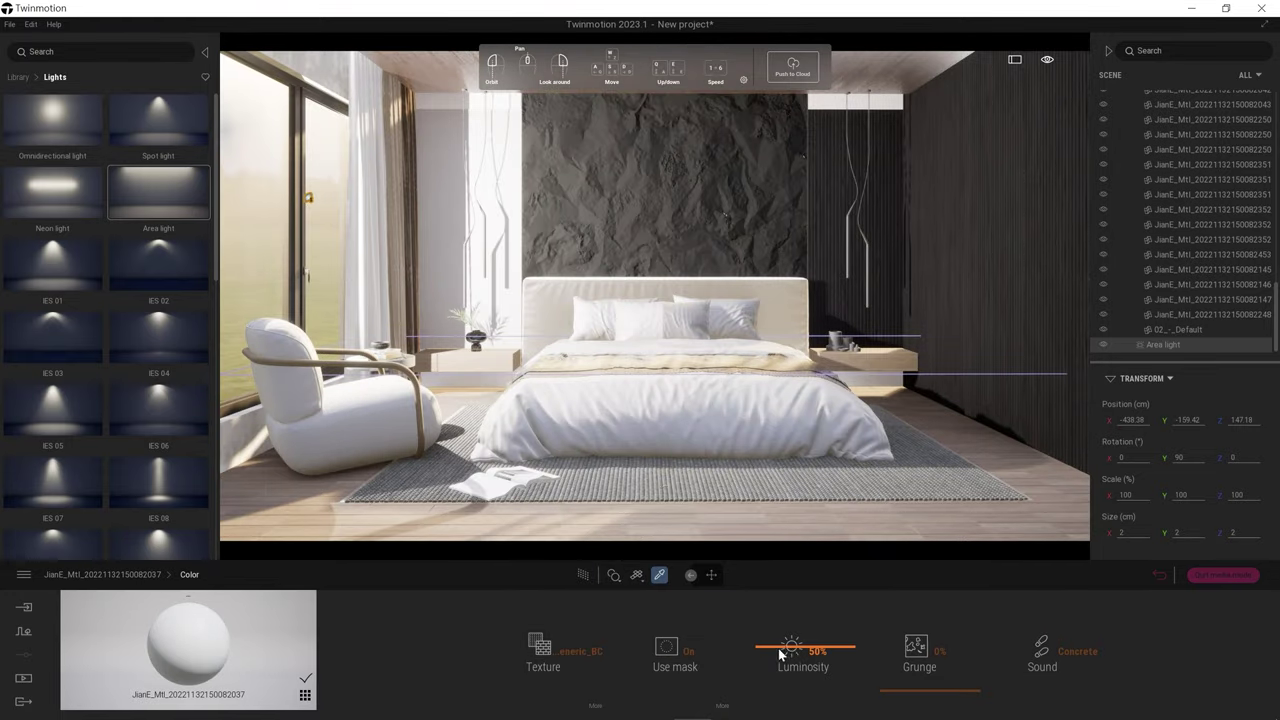
drag(773, 657, 758, 657)
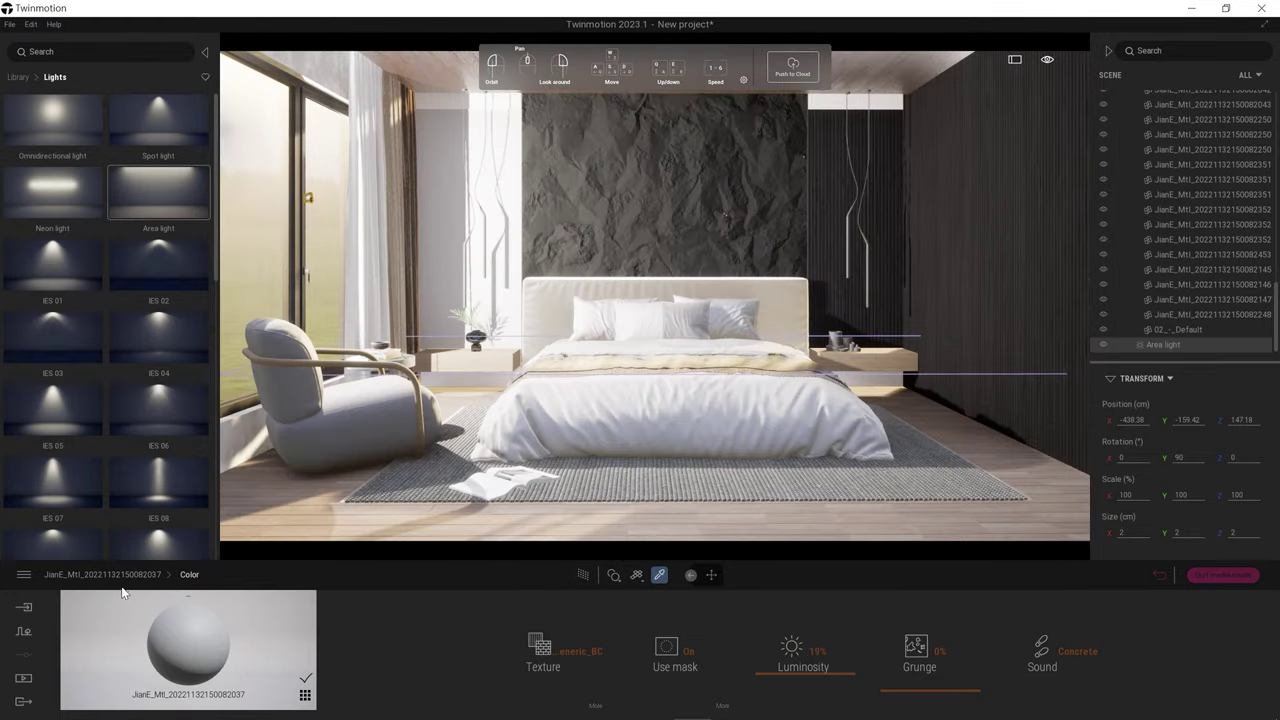
click(1018, 657)
click(535, 650)
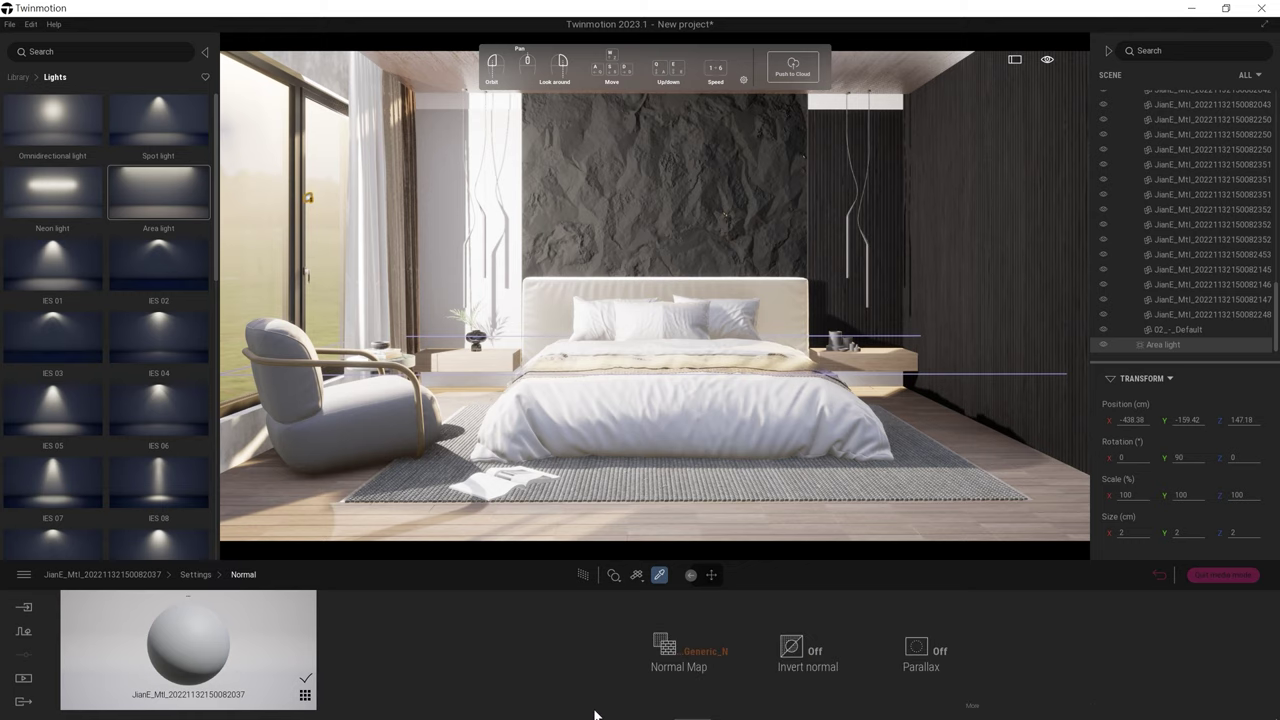
right_click(697, 666)
click(582, 576)
Step: Select the dark stone wall material and open its normal map settings
click(579, 577)
key(Escape)
click(728, 656)
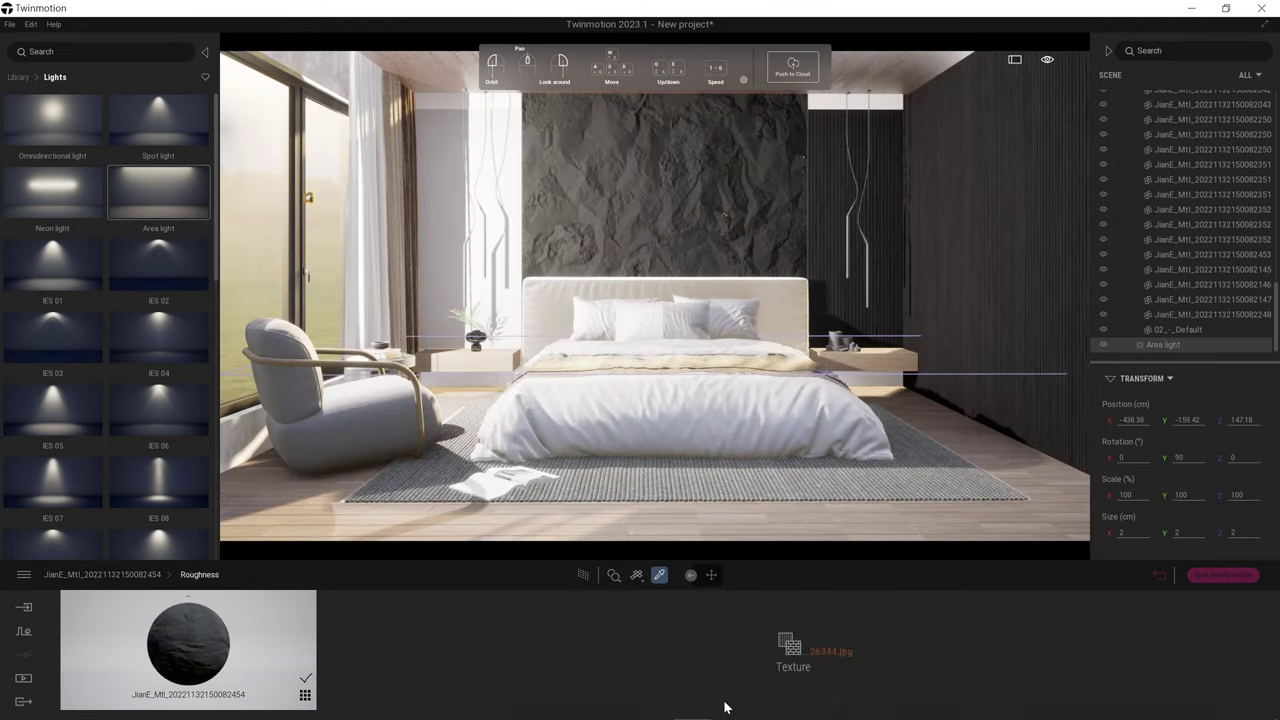
click(137, 573)
click(1024, 660)
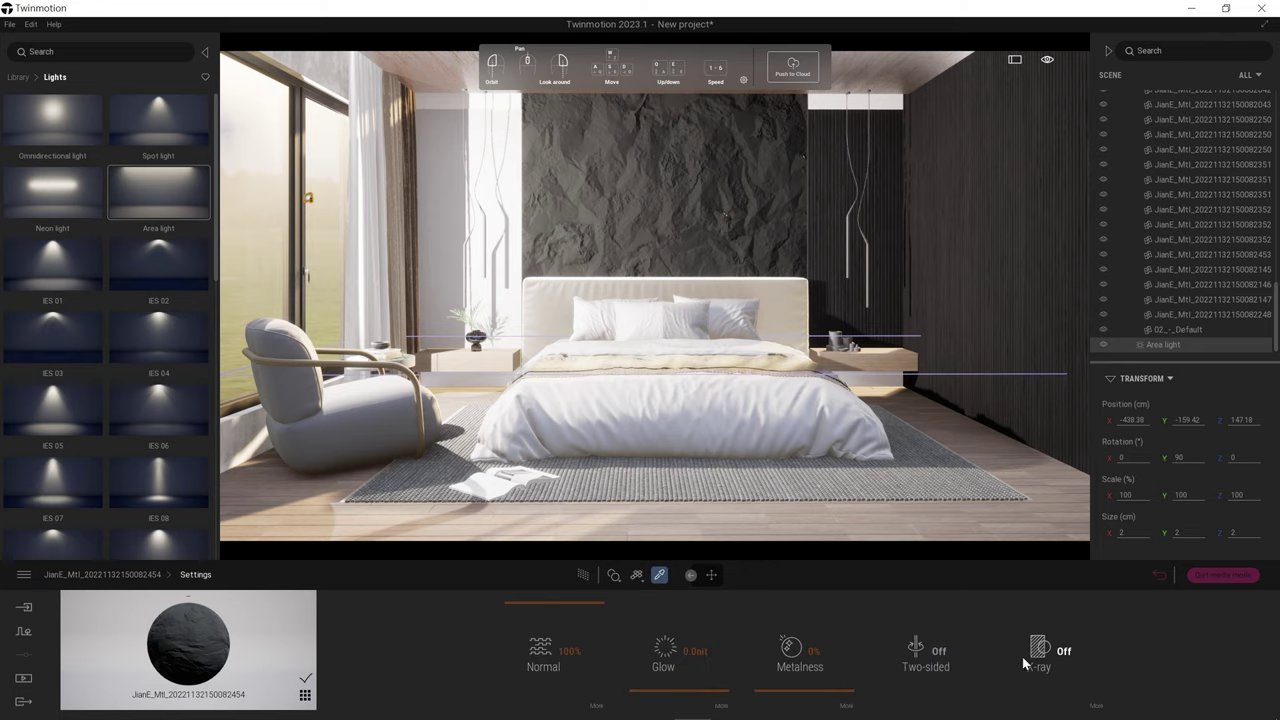
click(916, 650)
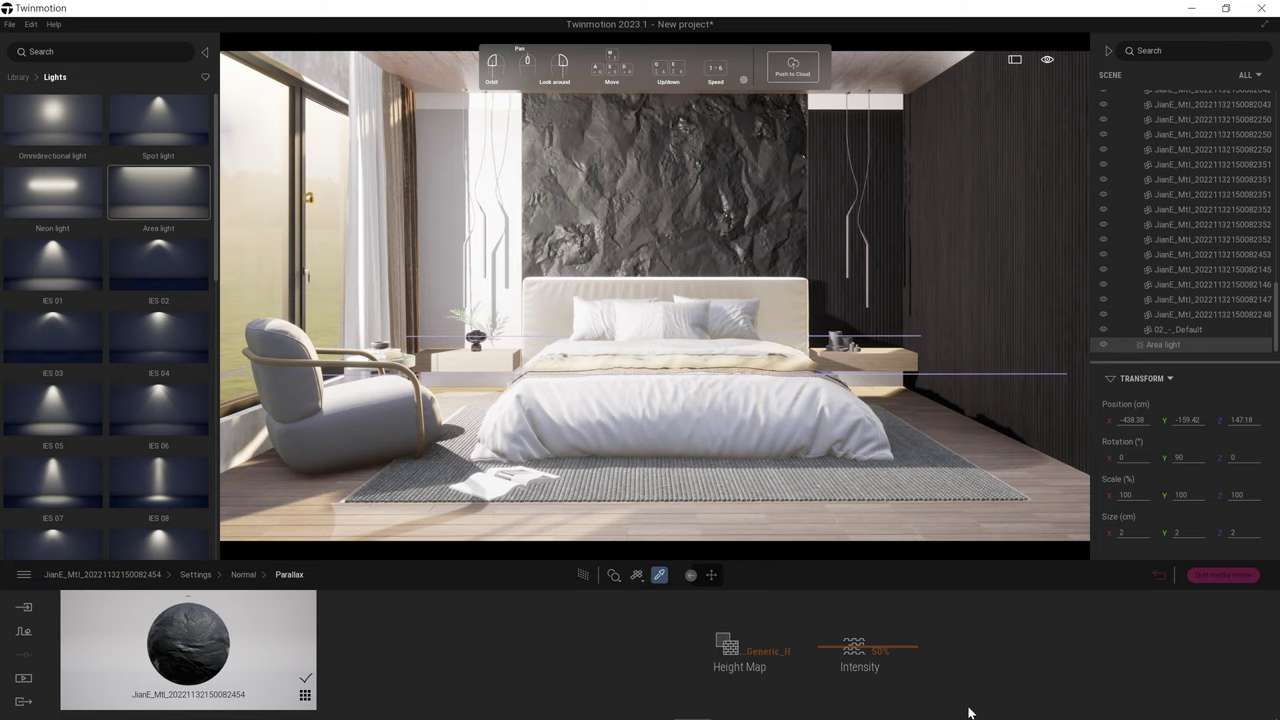
Step: Set the stone's parallax intensity to 51%, invert its normals and turn parallax on
click(583, 575)
drag(857, 653, 860, 652)
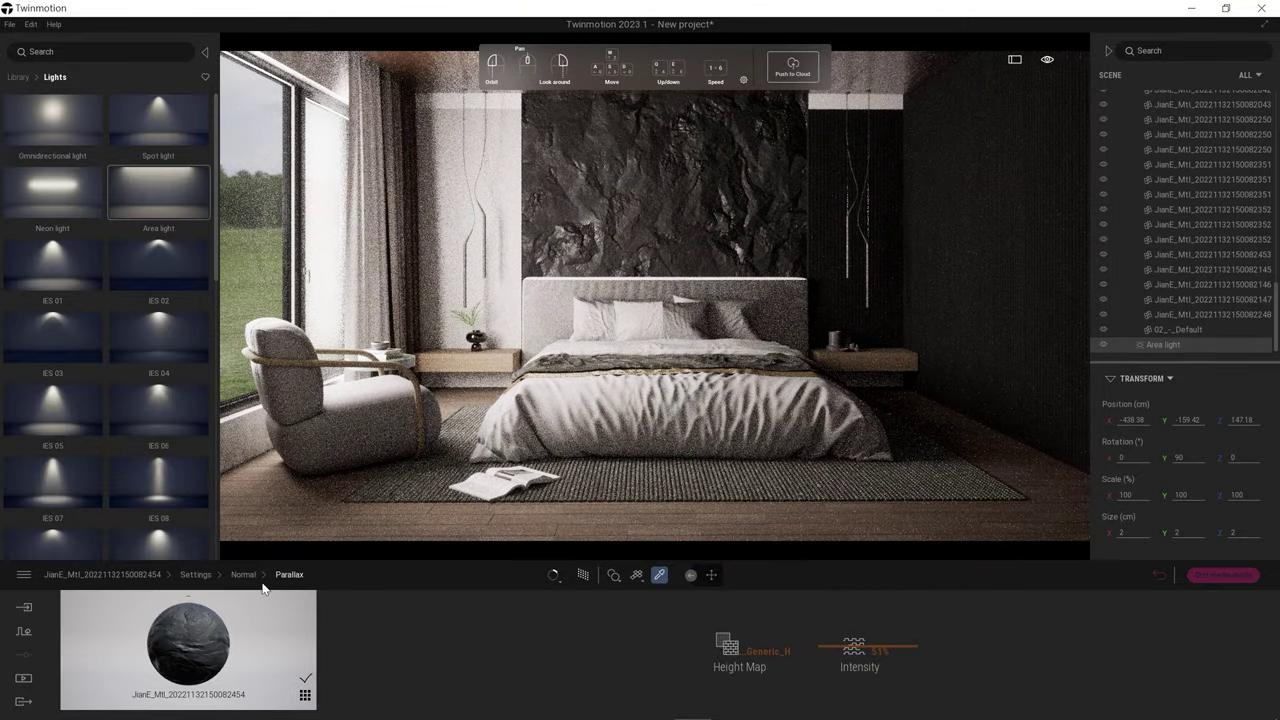
click(243, 574)
click(815, 650)
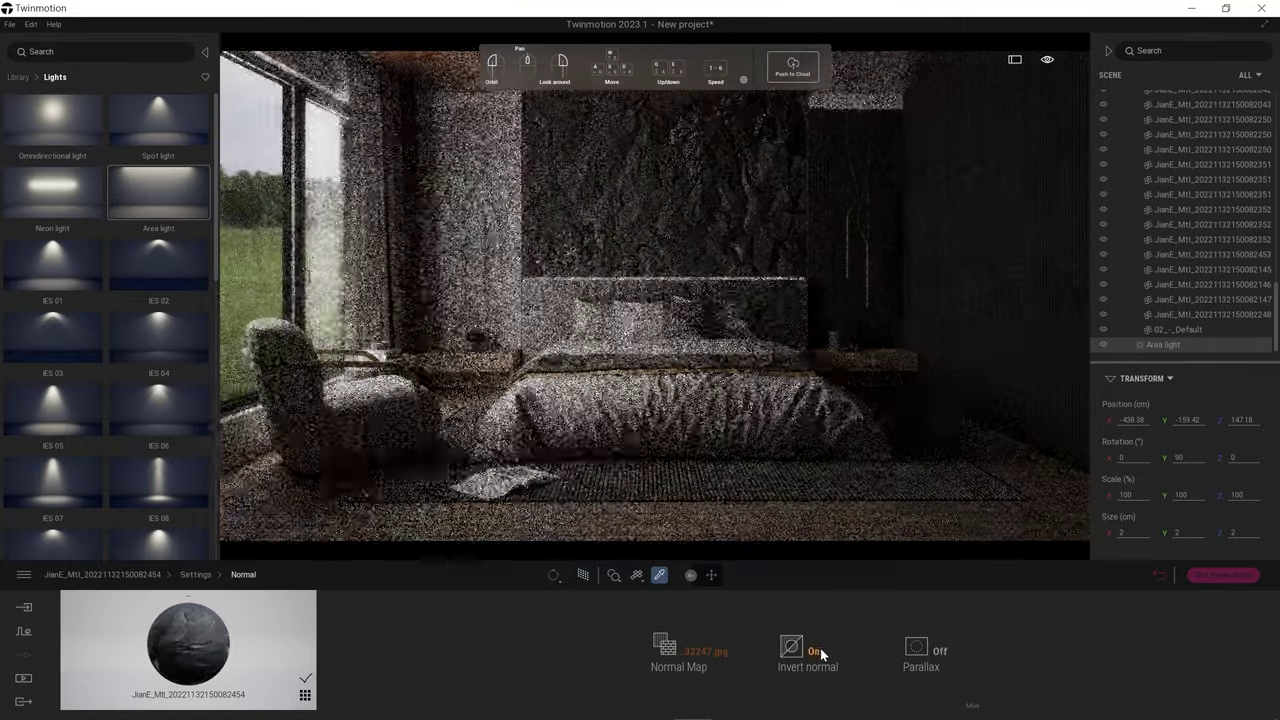
click(940, 651)
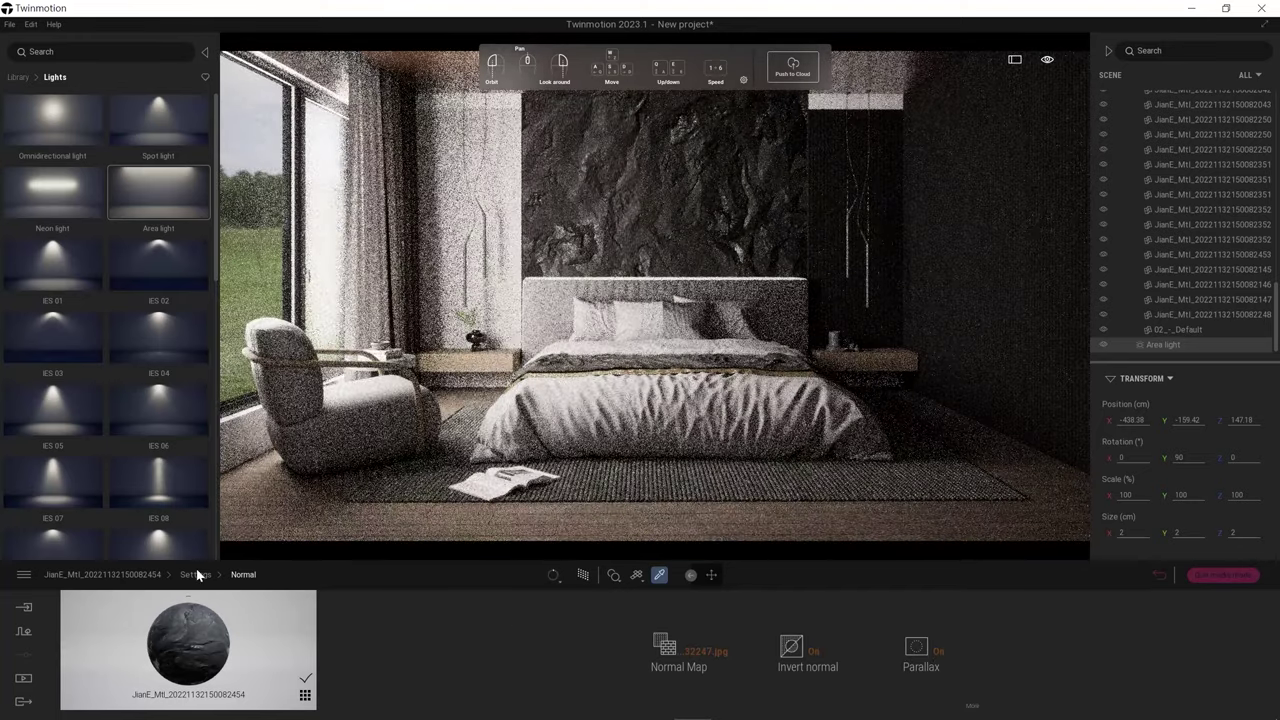
Step: Return to the stone's main properties and clear the library search
click(197, 575)
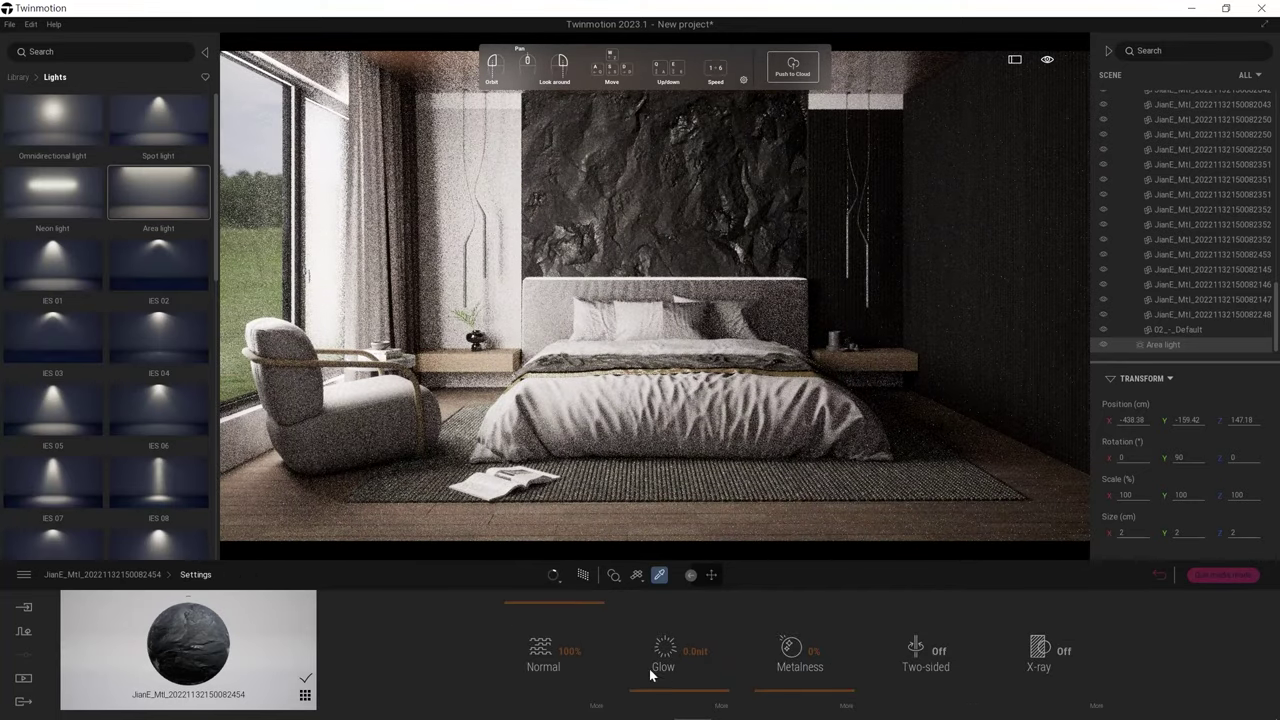
click(142, 576)
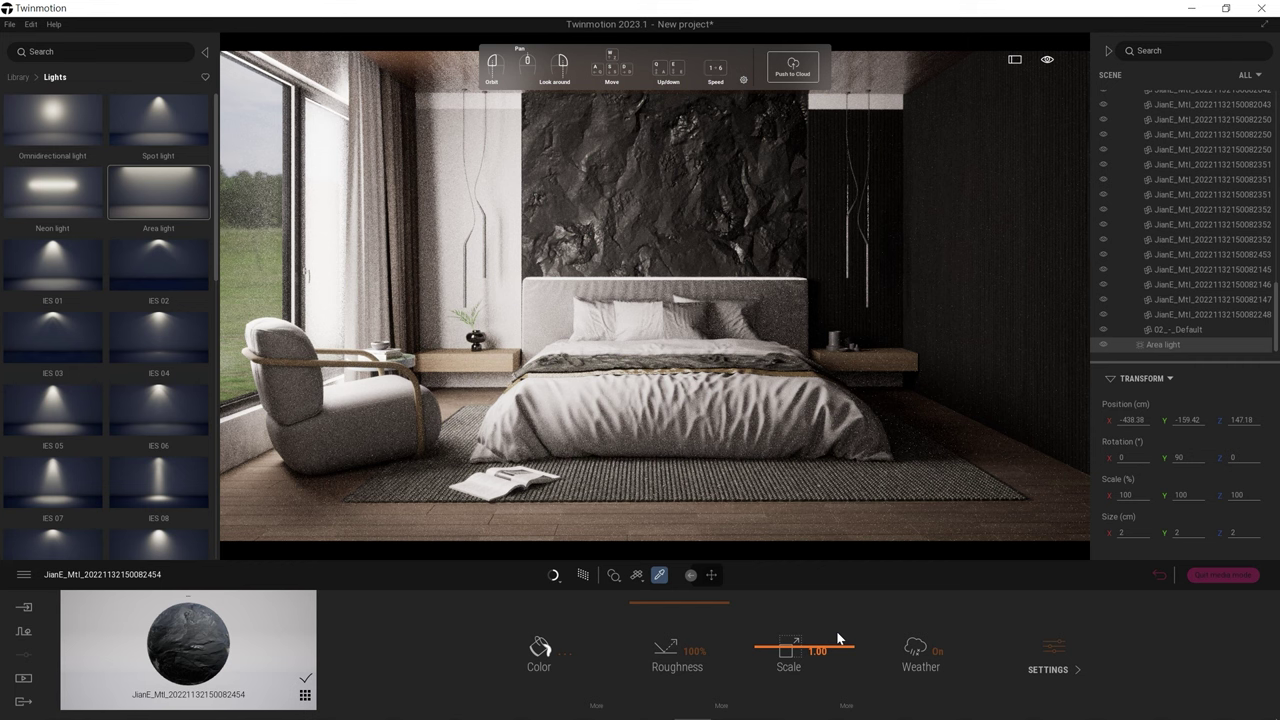
click(600, 572)
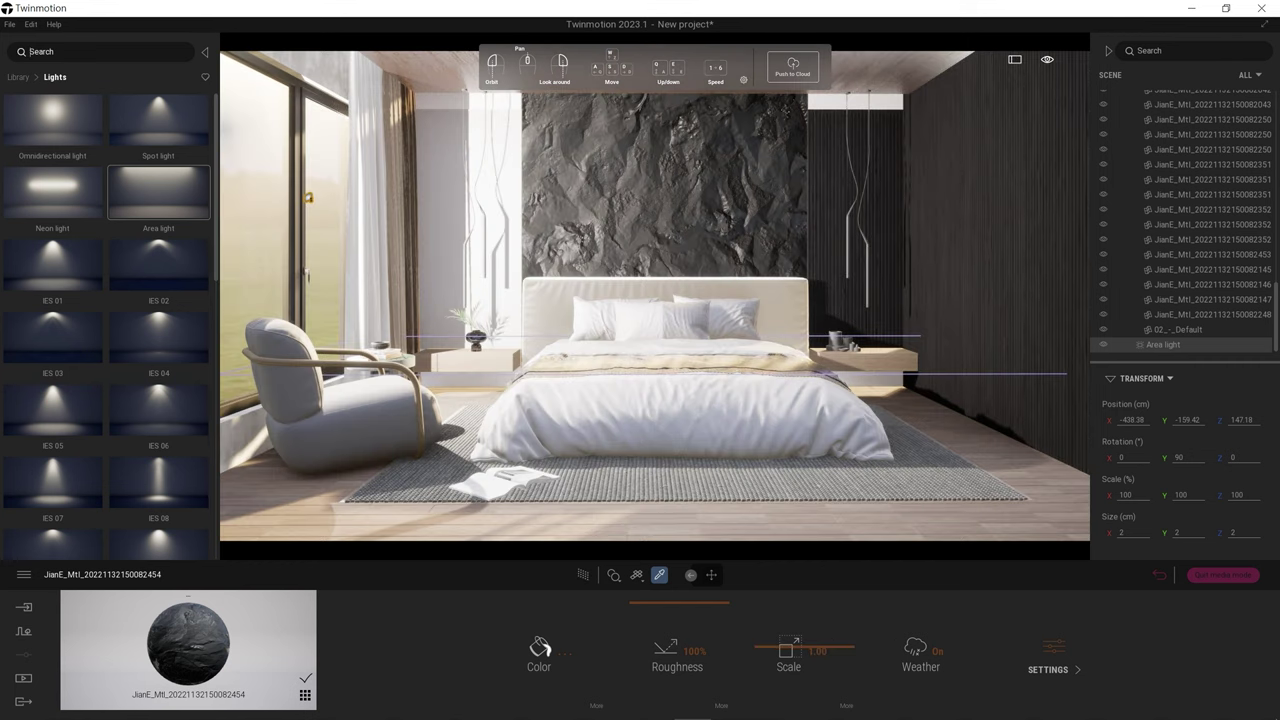
text(MIRRO)
click(18, 77)
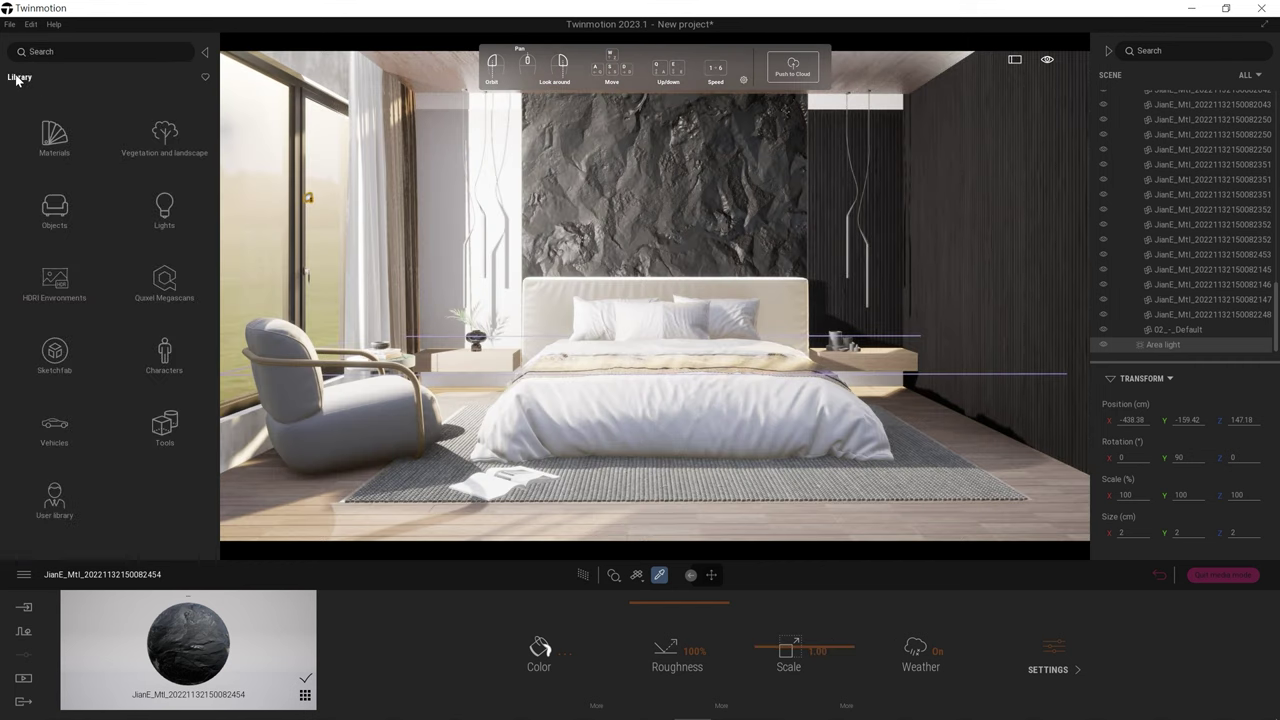
Step: Search the library for Mirror, pick the white 02_-_Default material and raise its metalness to 53%
text(Mirror)
key(Return)
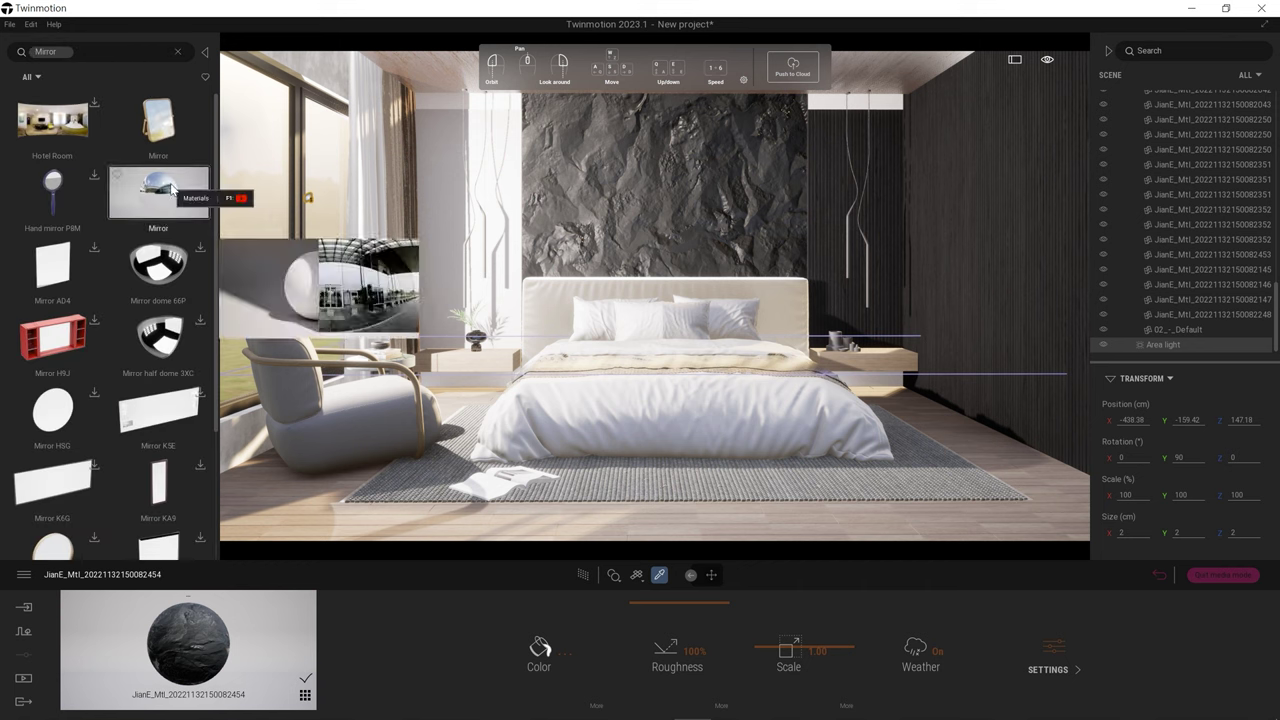
scroll(180, 300, down, 3)
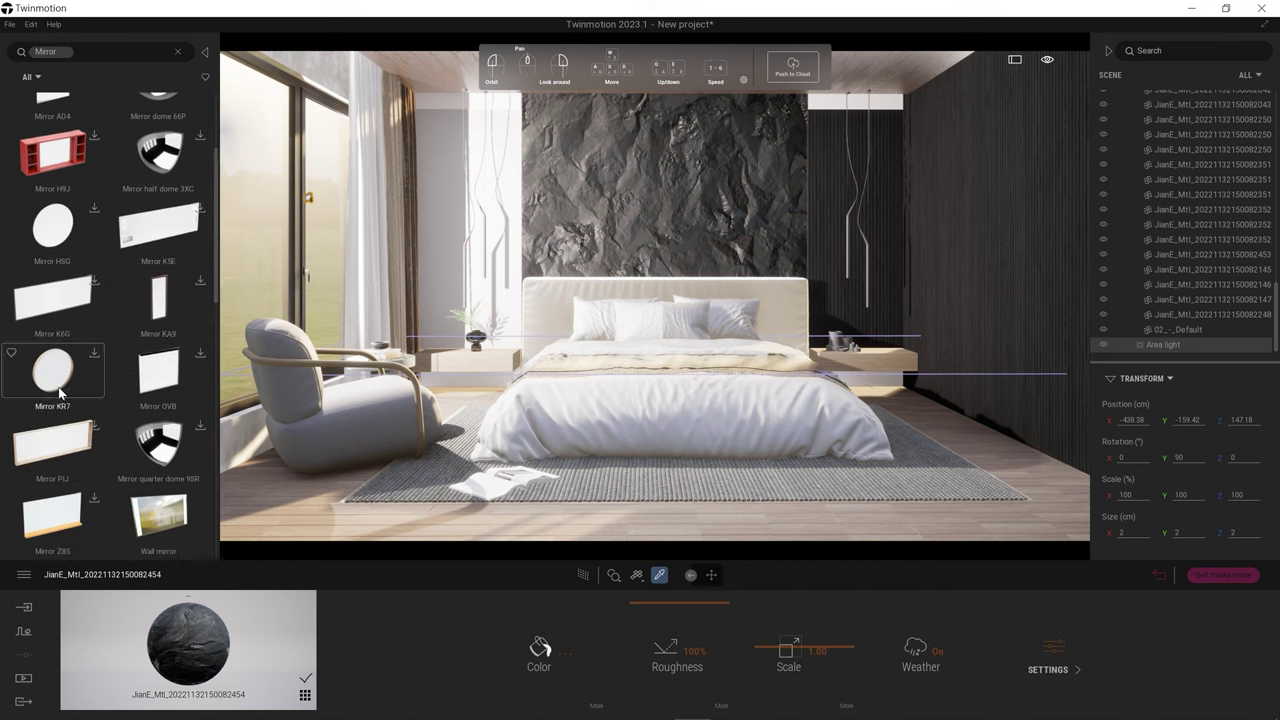
click(441, 183)
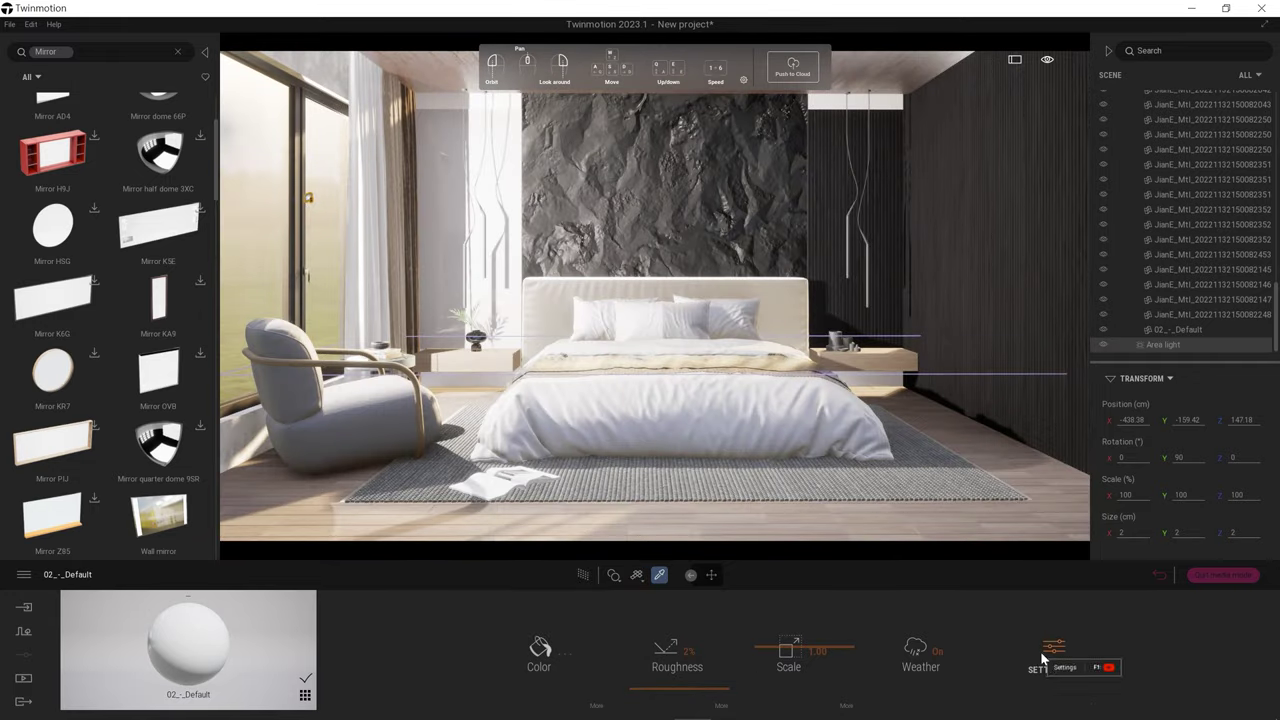
click(1046, 669)
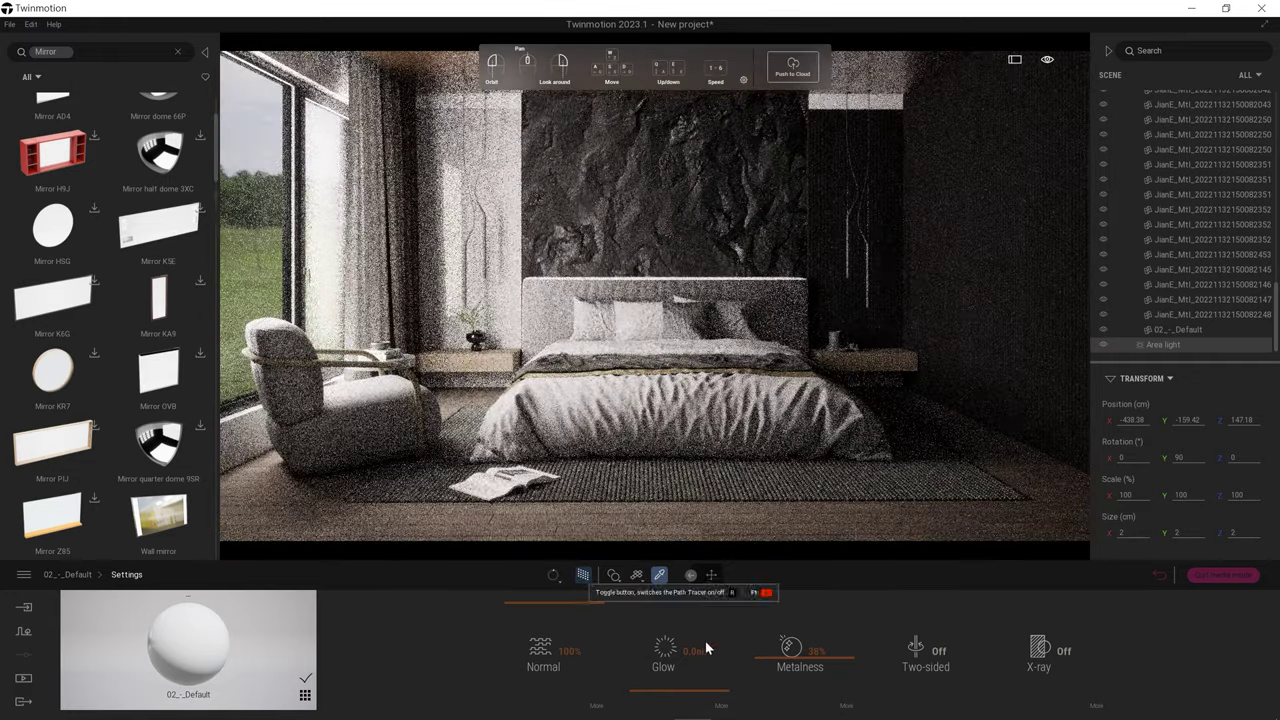
drag(790, 647, 786, 648)
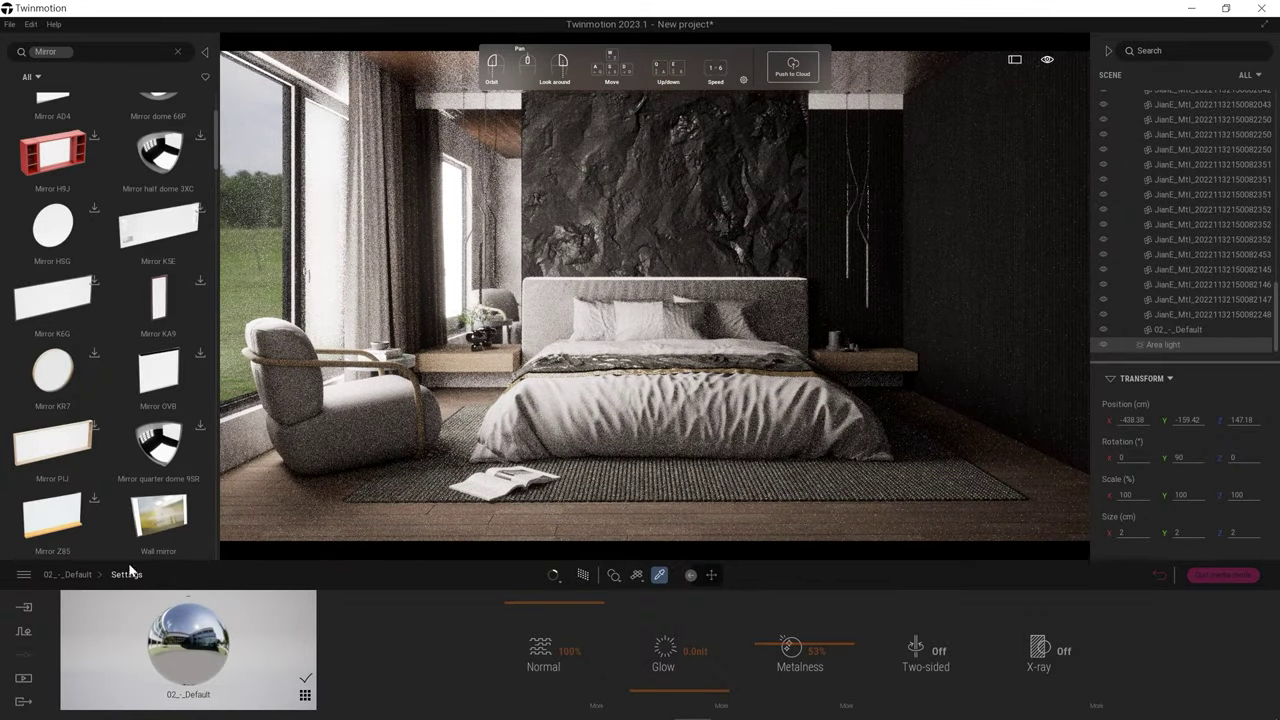
click(67, 574)
Step: Raise the mirror material's luminosity to 94%; give the dark panelling 15% luminosity and 69% roughness
click(540, 650)
click(714, 505)
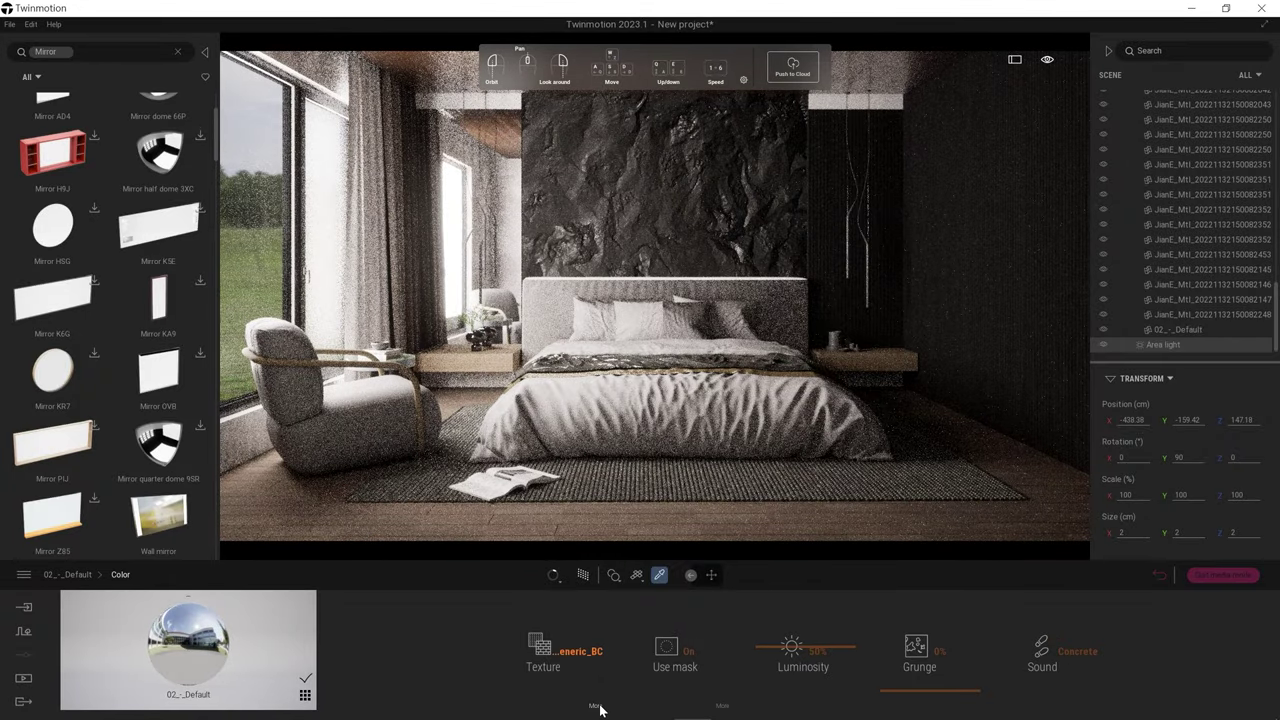
drag(797, 651, 797, 610)
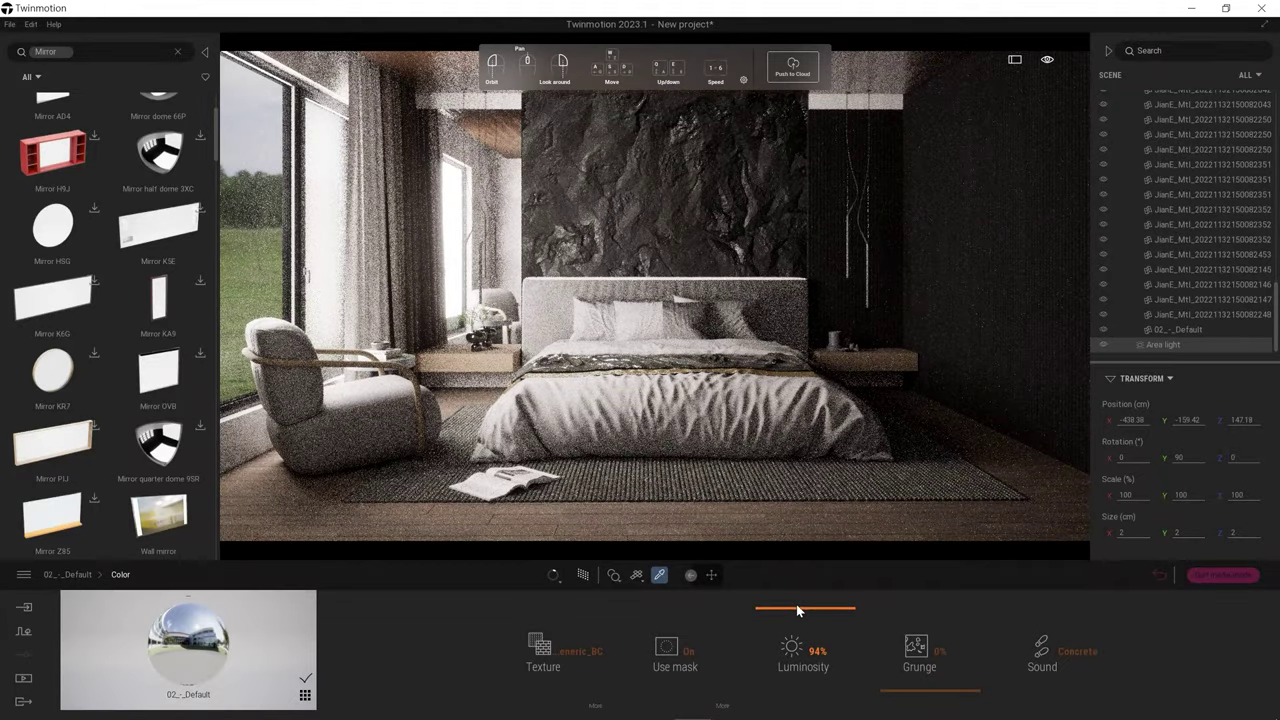
click(540, 650)
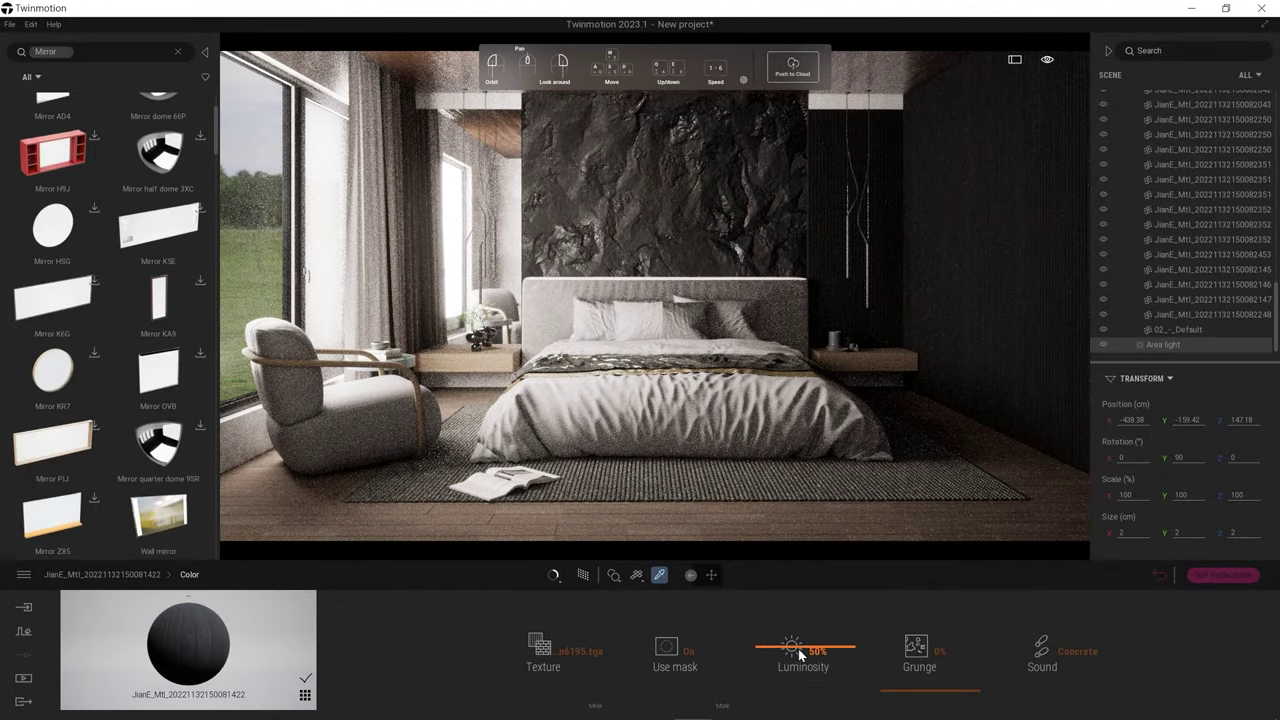
drag(797, 640, 797, 651)
click(126, 574)
drag(680, 601, 680, 630)
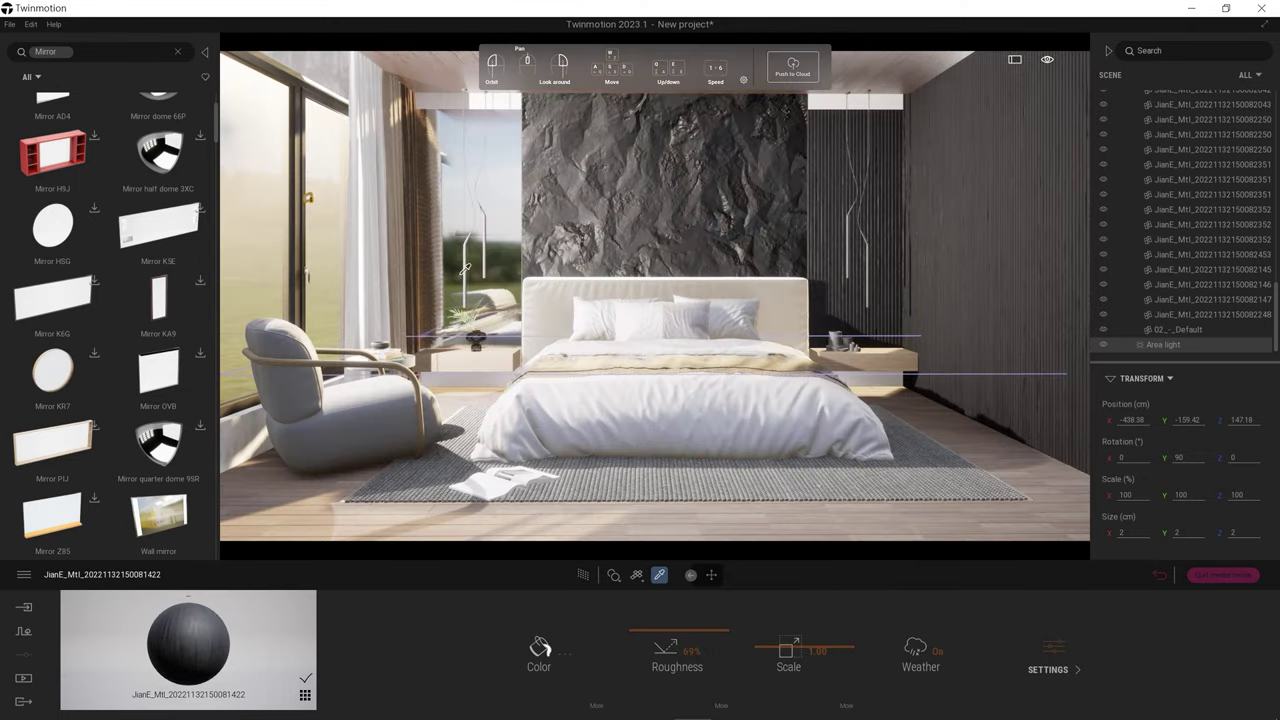
Step: Give another white material 65% metalness, then clear the Mirror search and show the Lights library
click(548, 435)
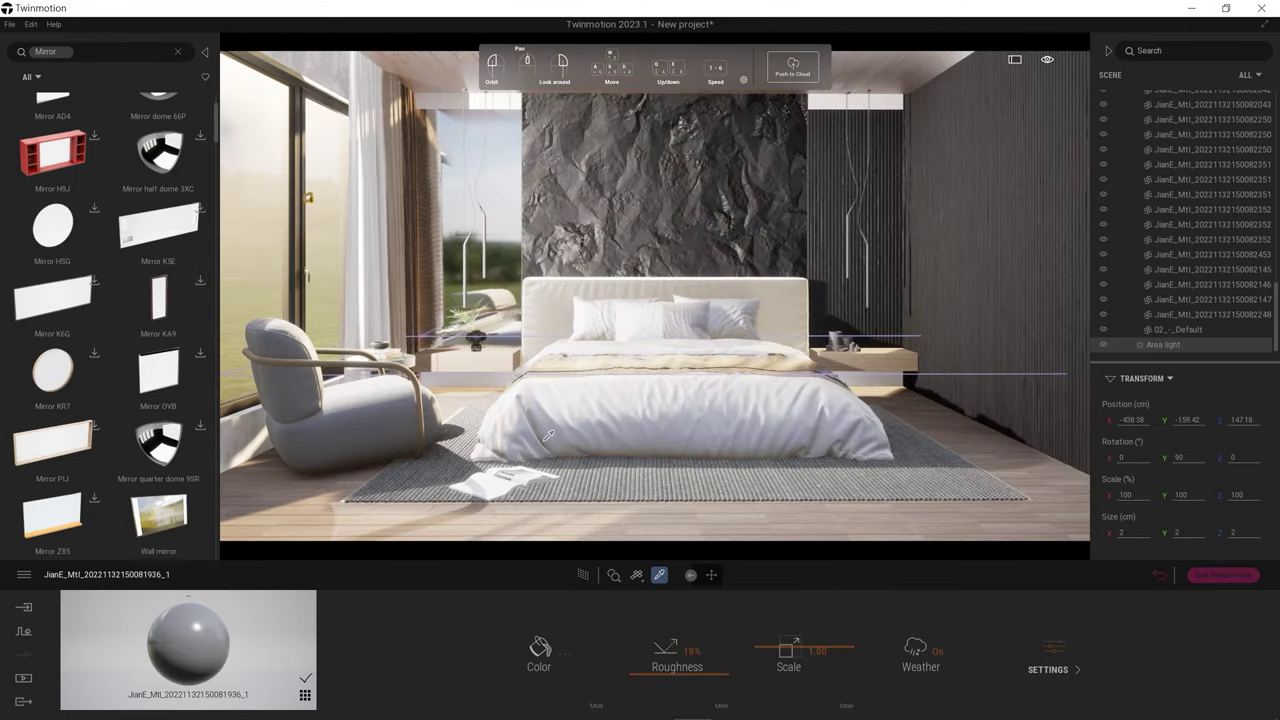
click(1047, 669)
drag(790, 648, 783, 631)
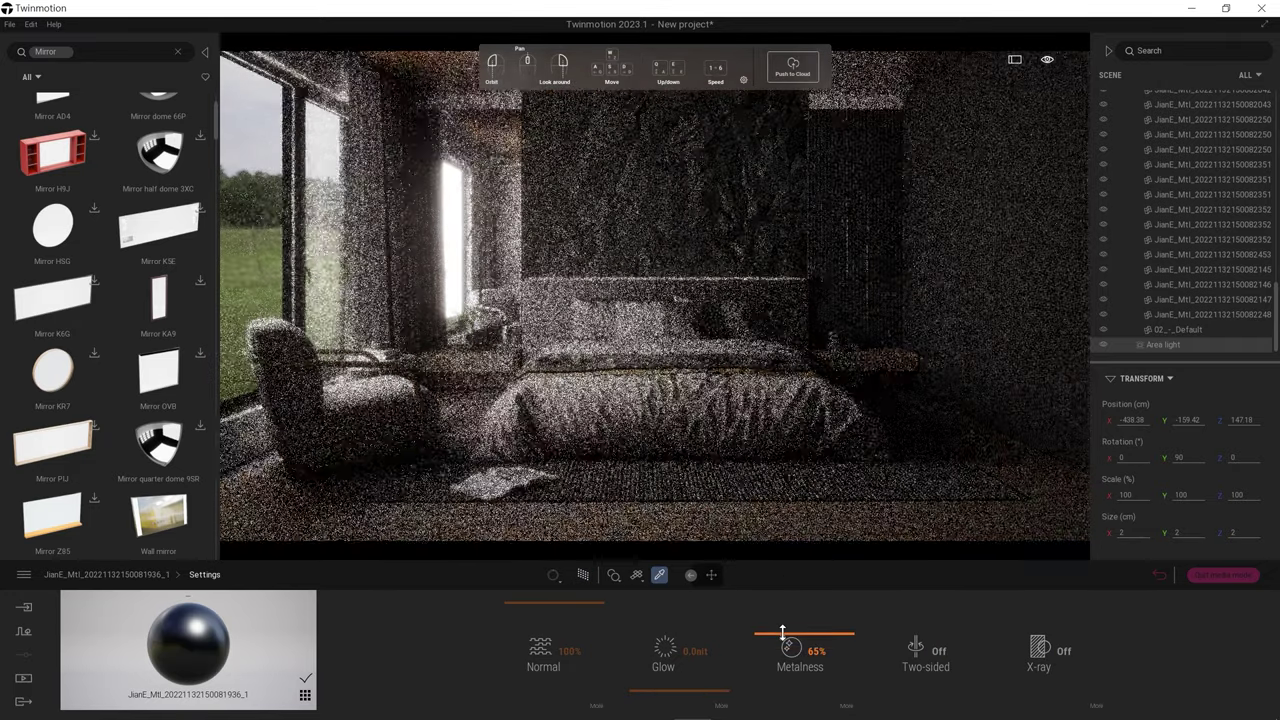
click(660, 430)
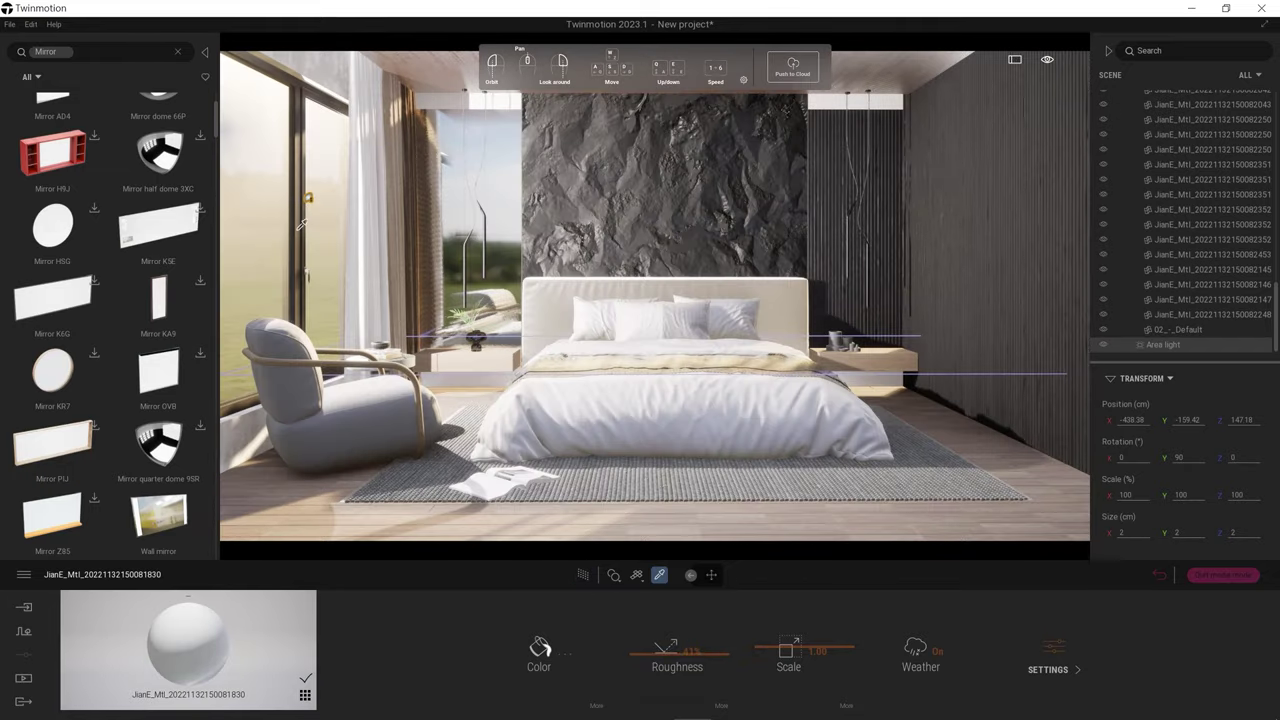
click(178, 51)
click(165, 215)
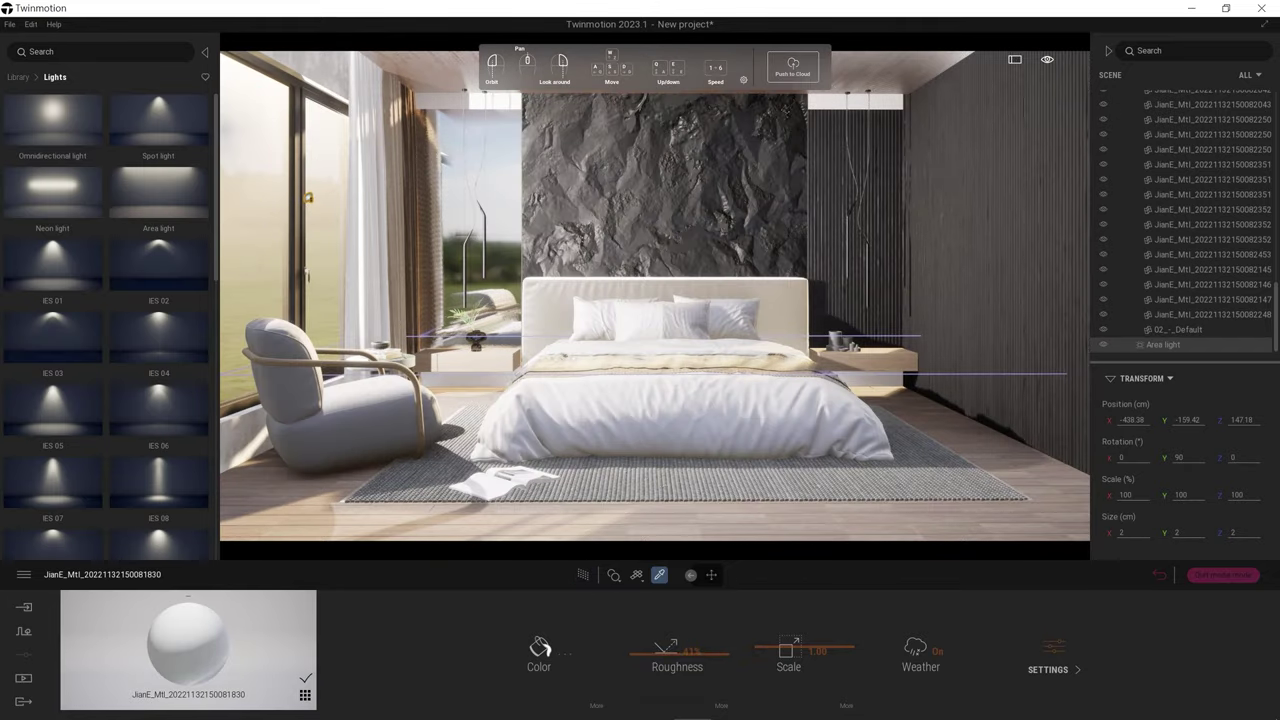
Step: Place a 20 cm area light and slide it along the top of the stone wall
drag(168, 205, 499, 111)
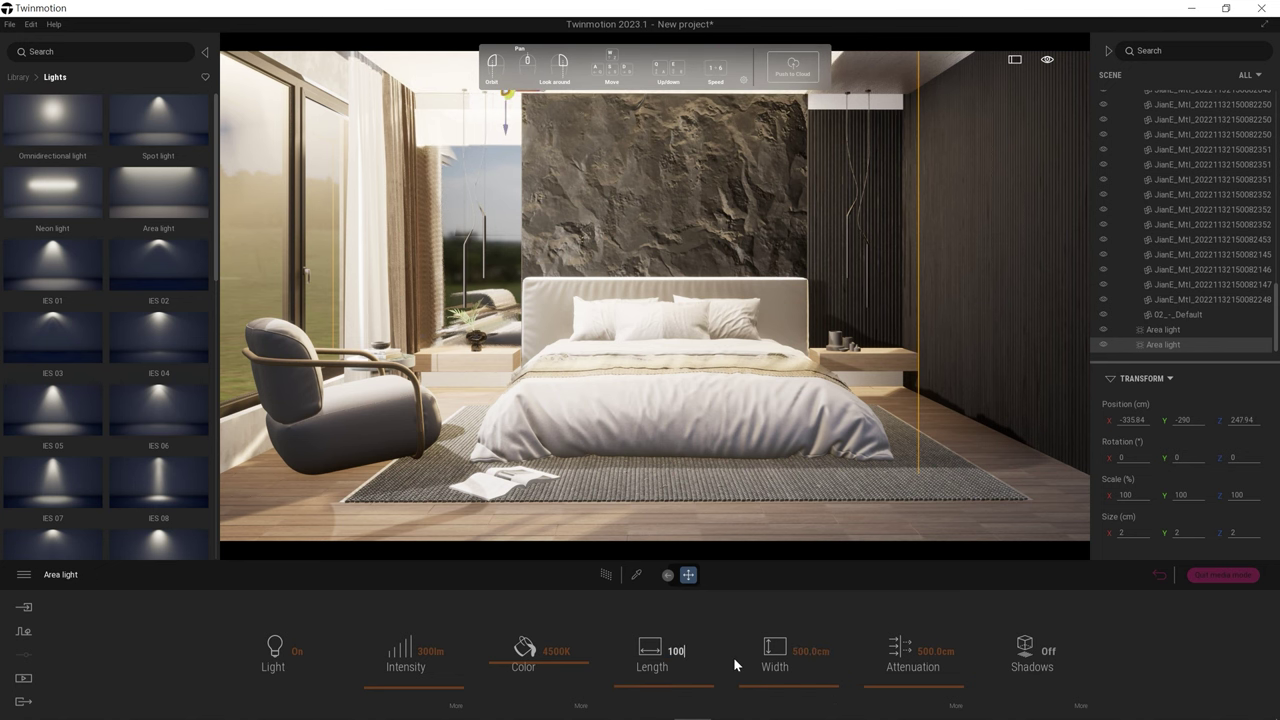
key(Return)
click(810, 651)
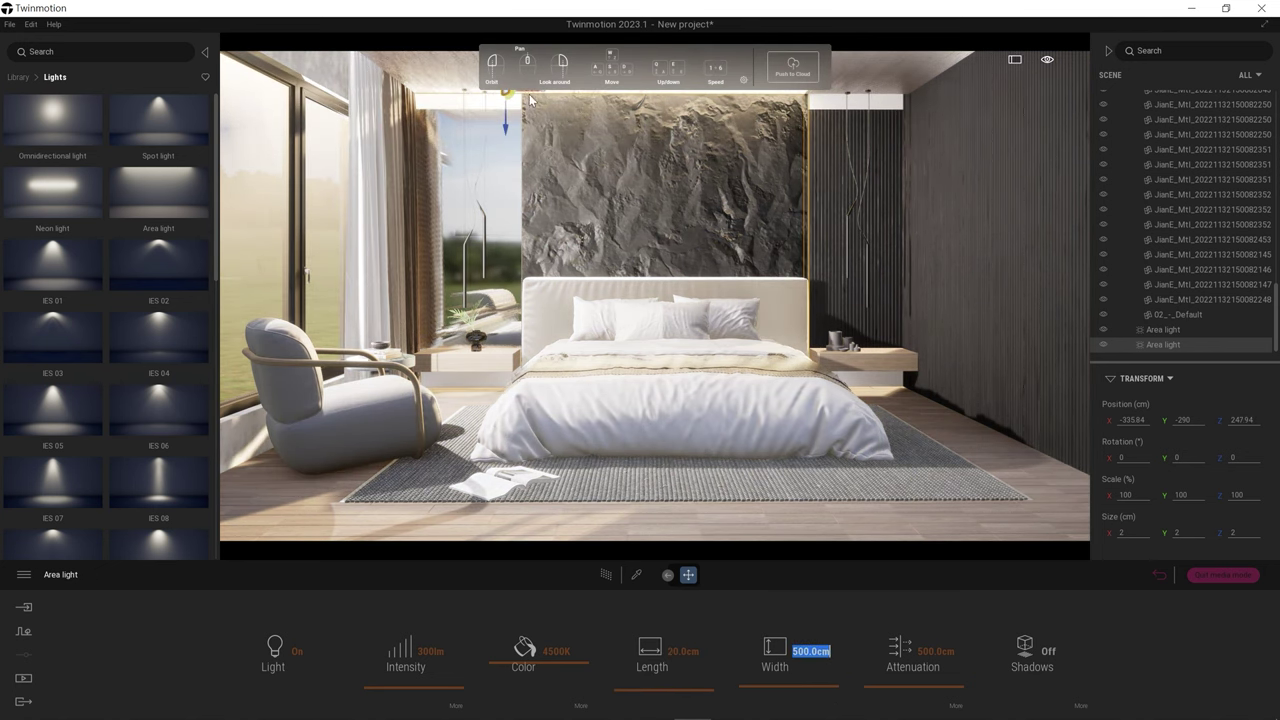
mouse_move(530, 100)
mouse_down()
mouse_move(673, 102)
mouse_move(637, 100)
mouse_up()
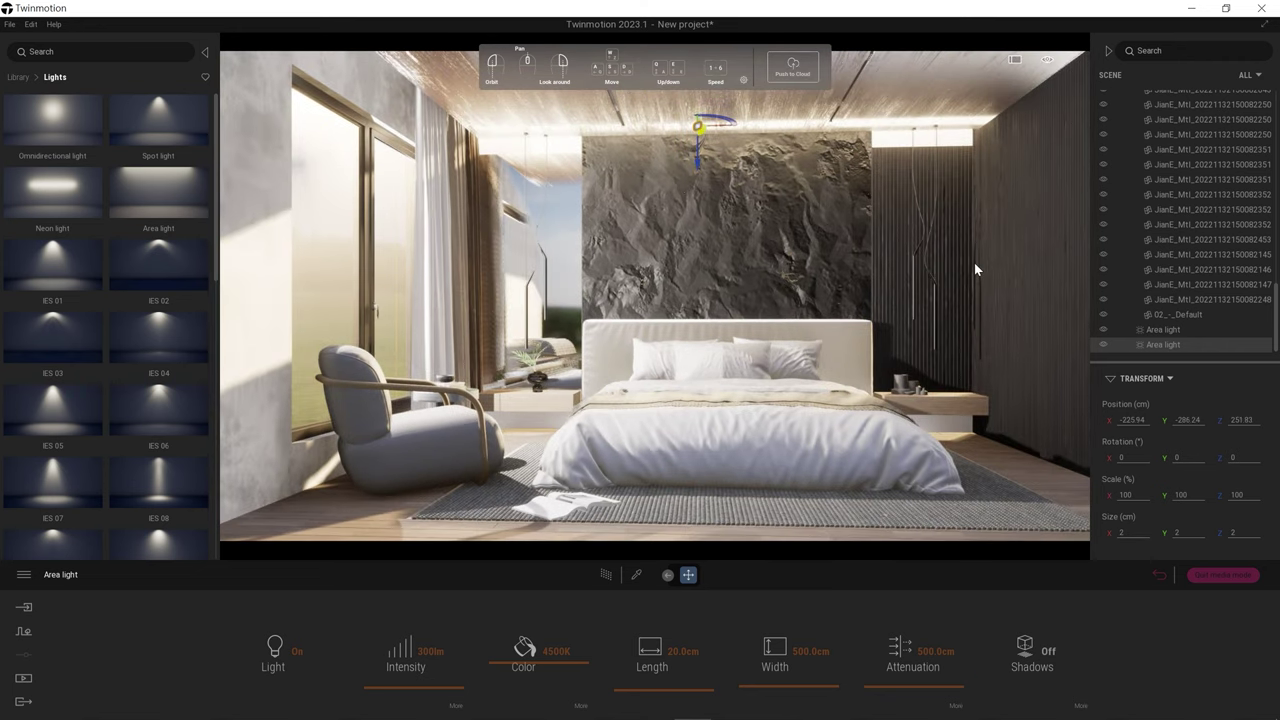
Step: Raise the area light's attenuation to about 1576 cm and turn on its shadows
click(936, 651)
text(300)
key(Return)
mouse_move(736, 137)
mouse_down()
mouse_move(748, 152)
mouse_move(583, 245)
mouse_move(626, 280)
mouse_move(607, 212)
mouse_up()
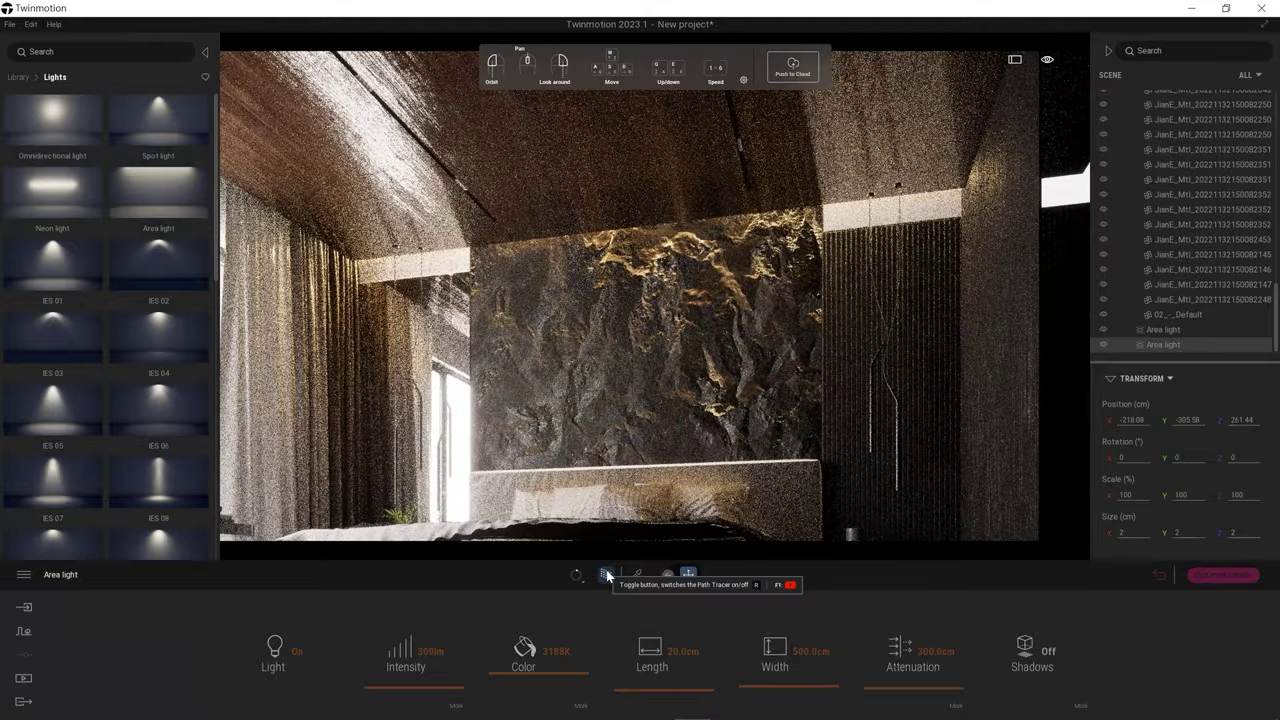
drag(900, 655, 920, 654)
click(1055, 651)
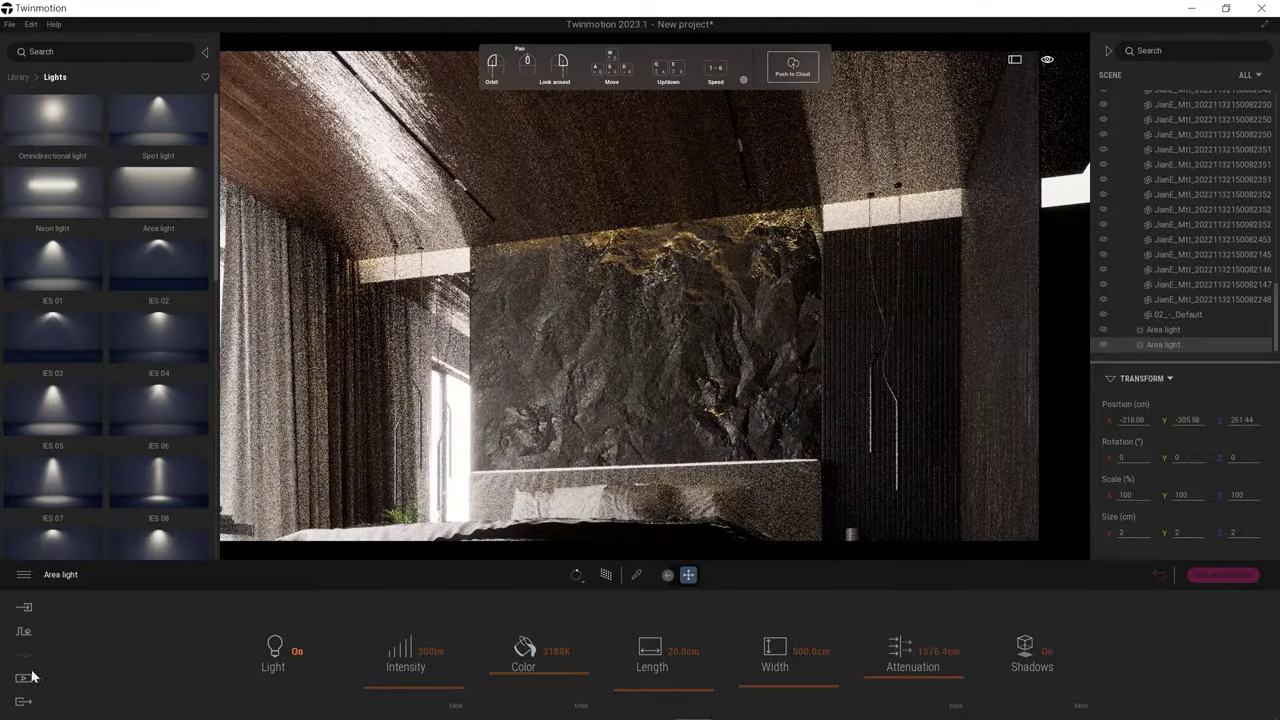
Step: Jump to the Image1 camera view, select the second area light and enable path tracing
click(27, 677)
click(343, 655)
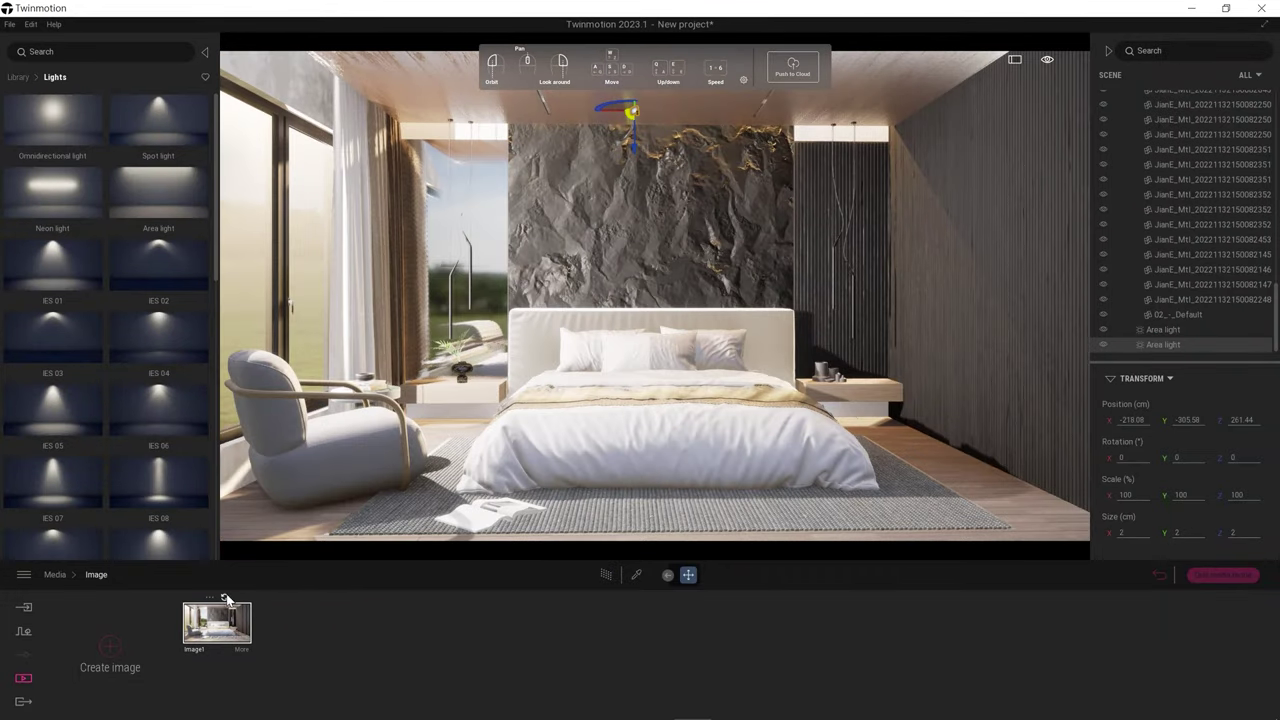
click(24, 607)
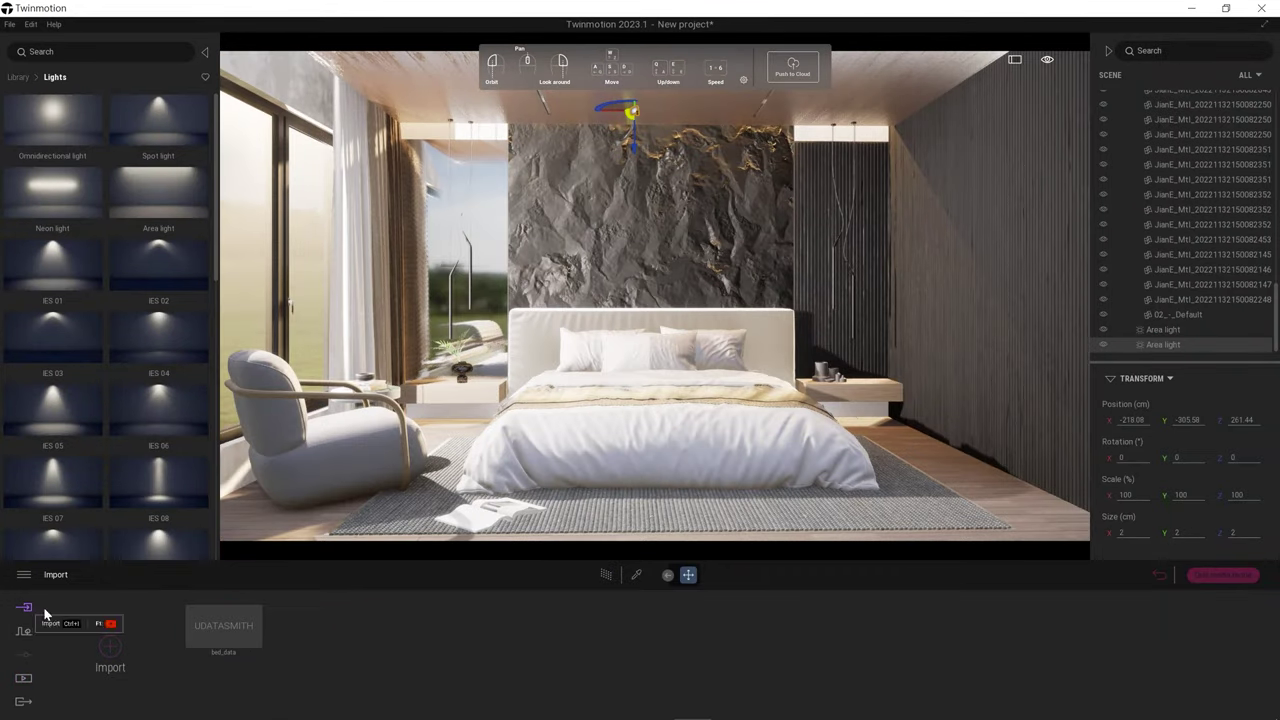
click(27, 631)
click(1180, 343)
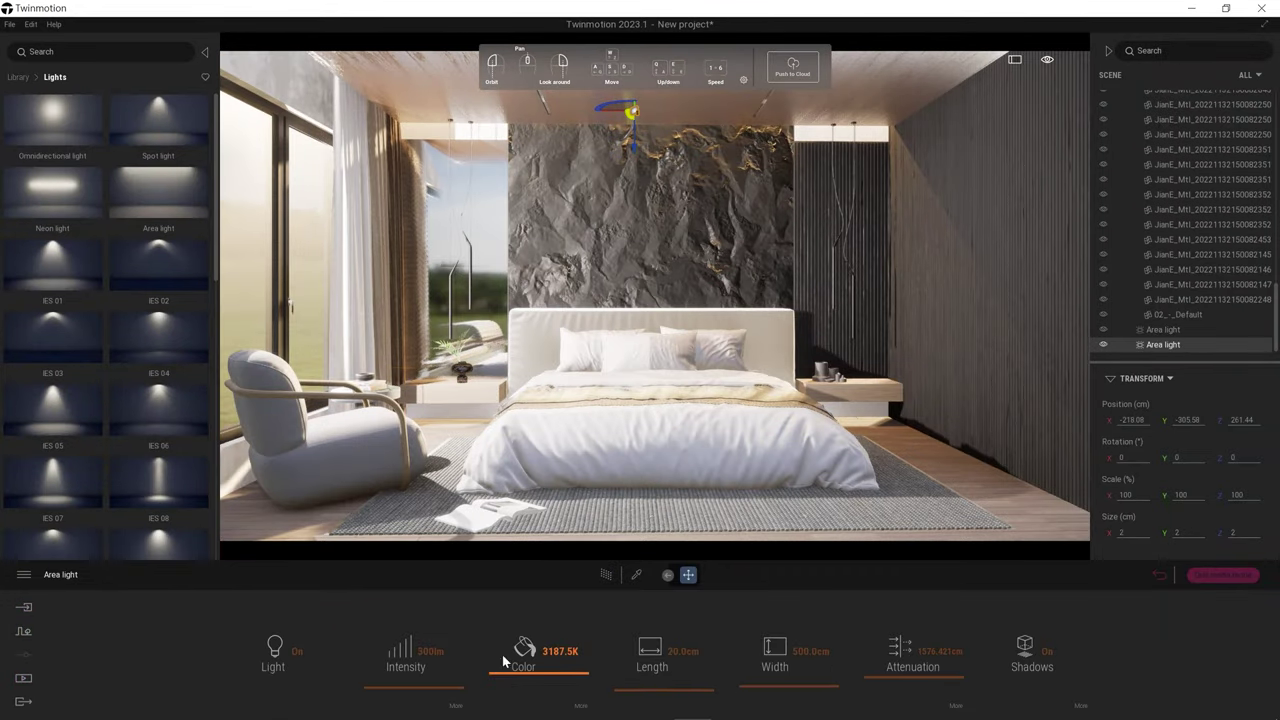
click(607, 576)
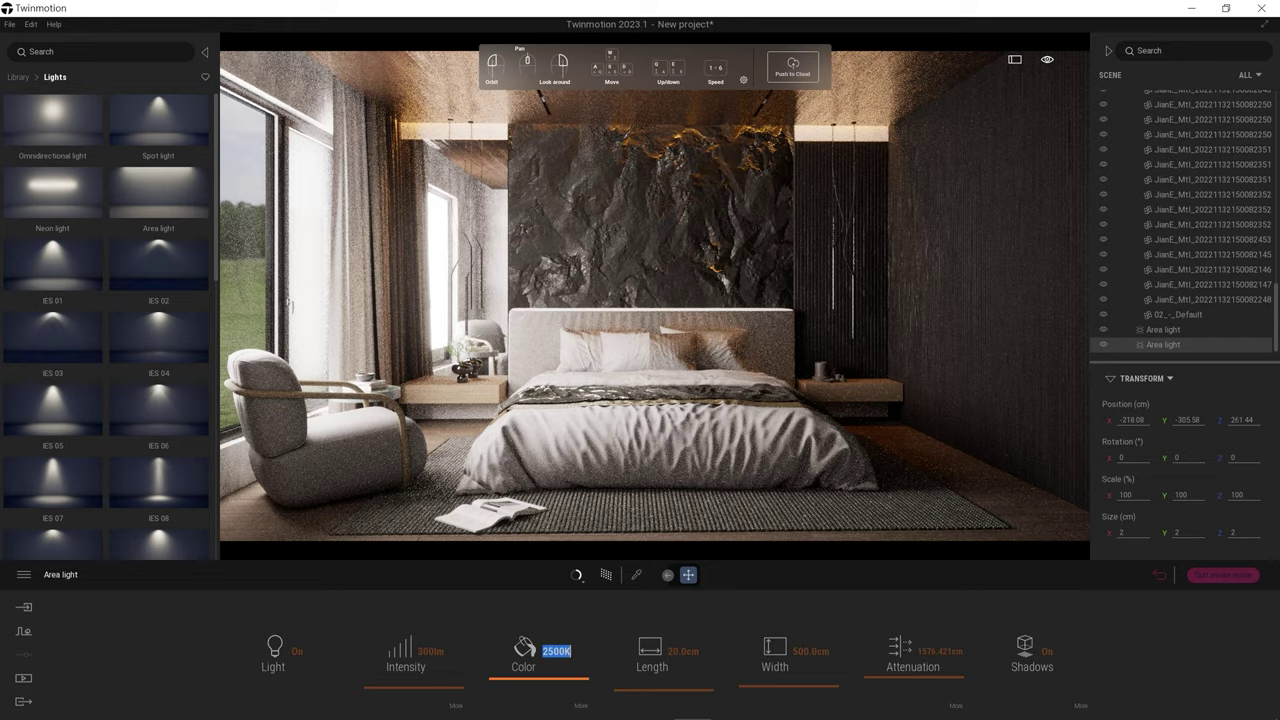
Step: Set the wall area light to 500 lm at 3500K, then pick the bed's material
text(500)
key(shift+Tab)
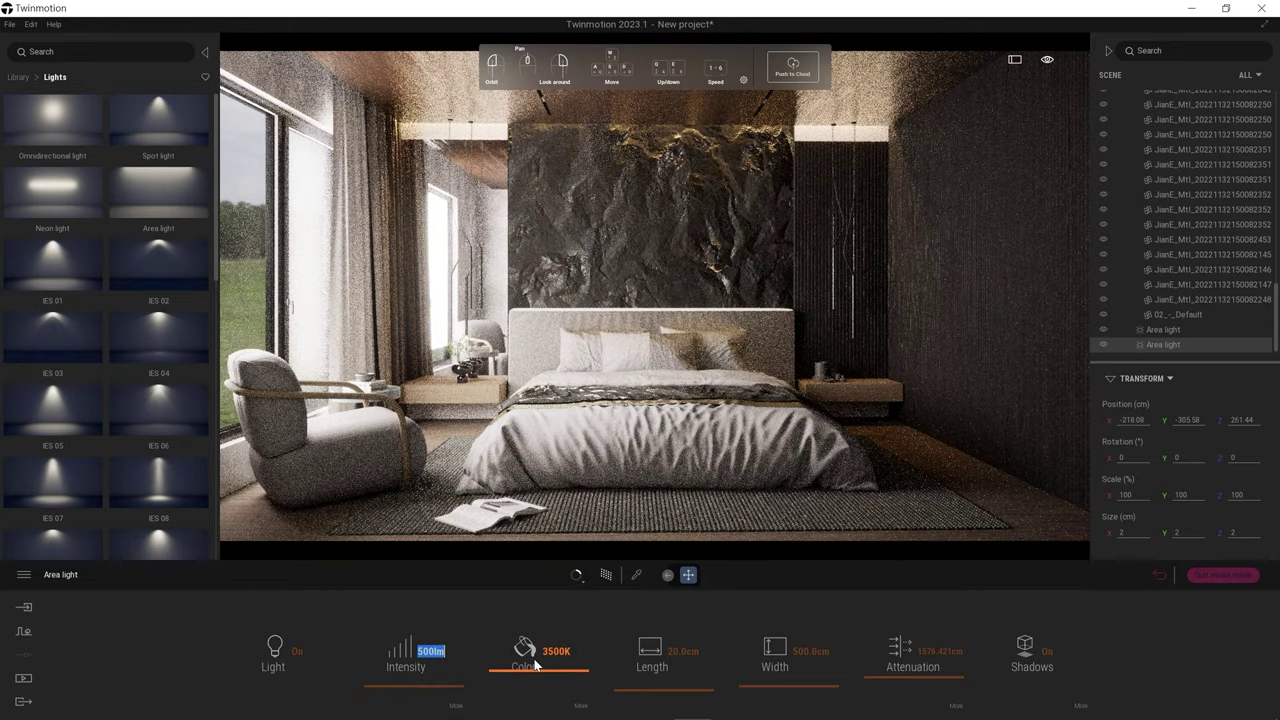
click(986, 490)
click(675, 630)
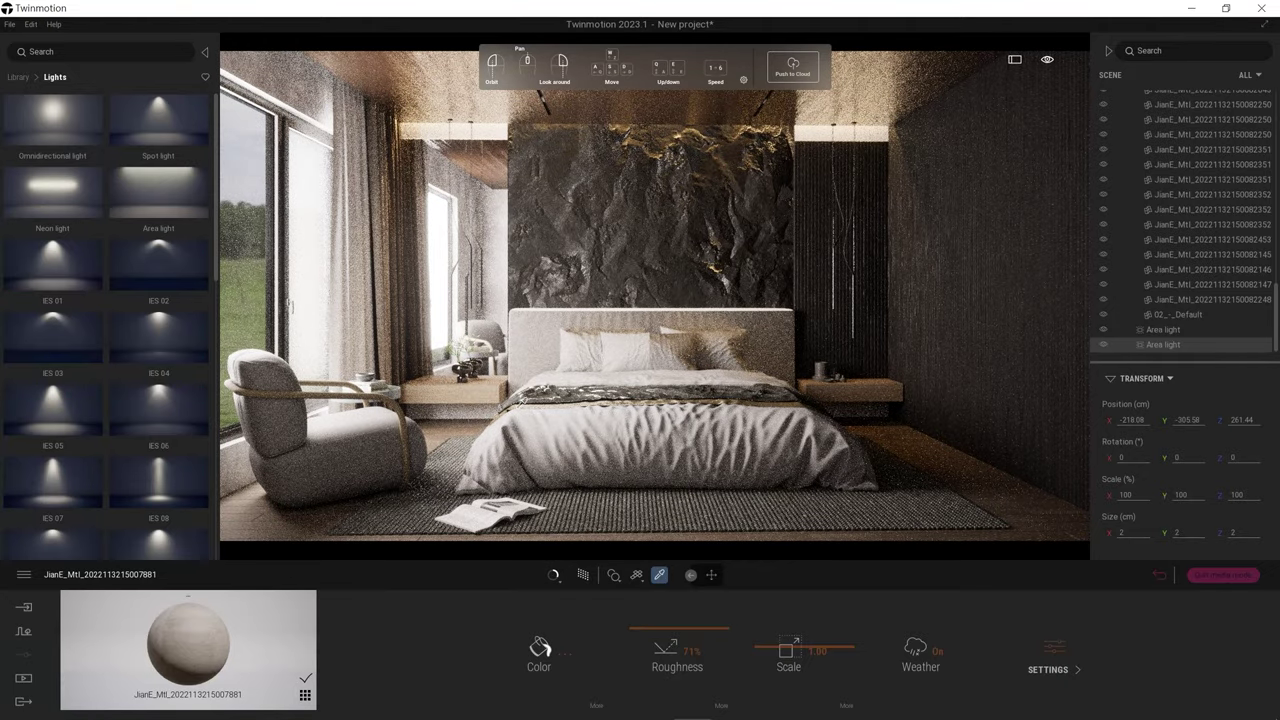
click(587, 386)
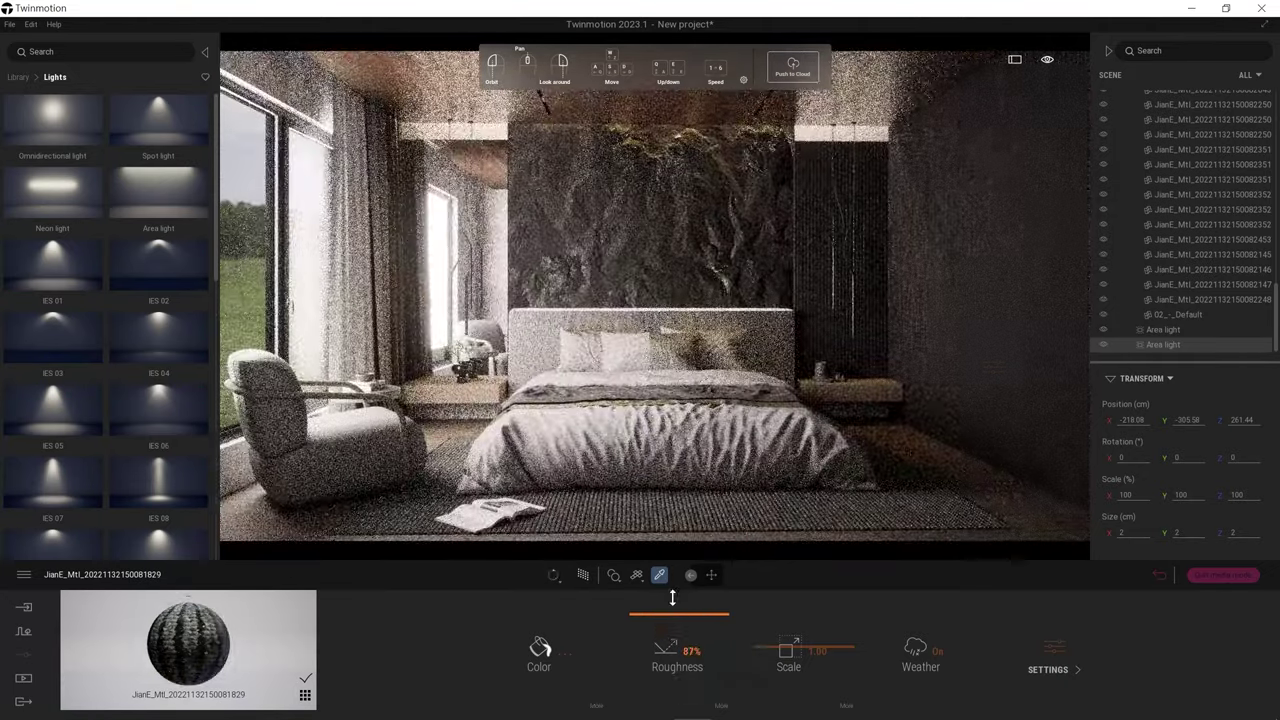
Step: Pick the white bed fabric and darken its colour to the muted green-grey 899182
click(353, 278)
click(539, 650)
mouse_move(620, 409)
mouse_down()
mouse_move(631, 293)
mouse_move(617, 308)
mouse_up()
drag(629, 213, 248, 270)
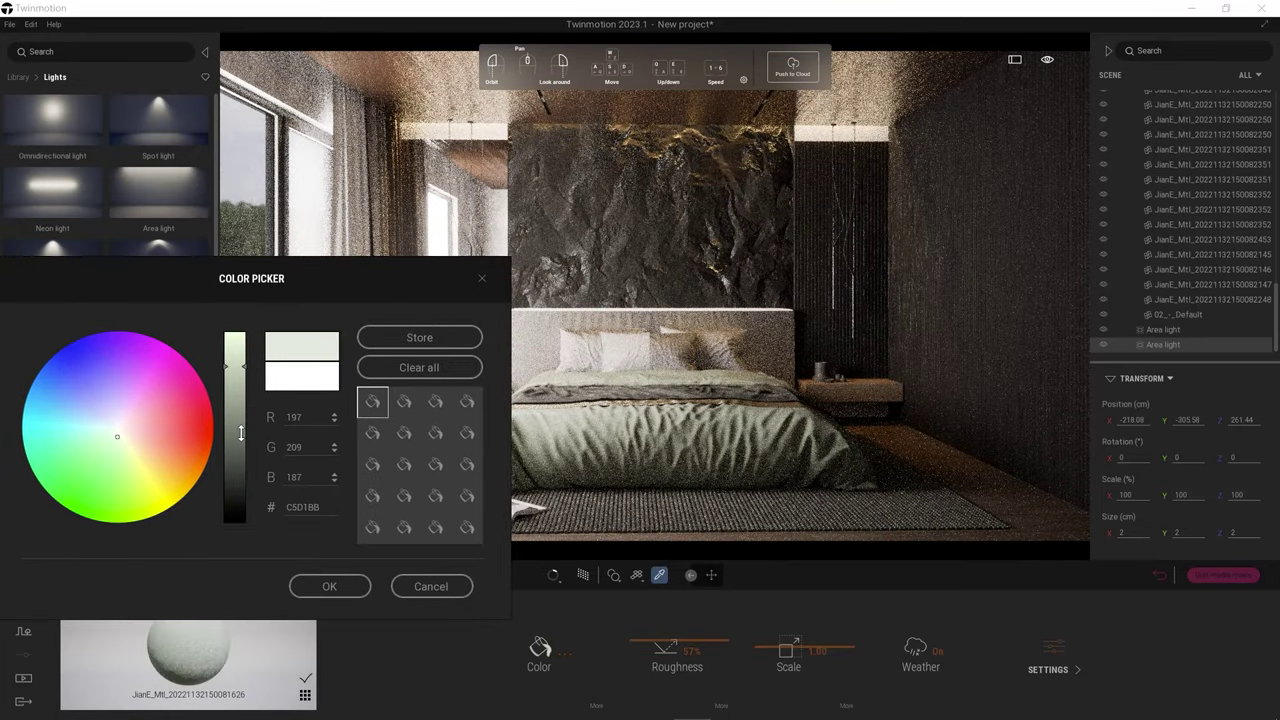
drag(240, 432, 246, 424)
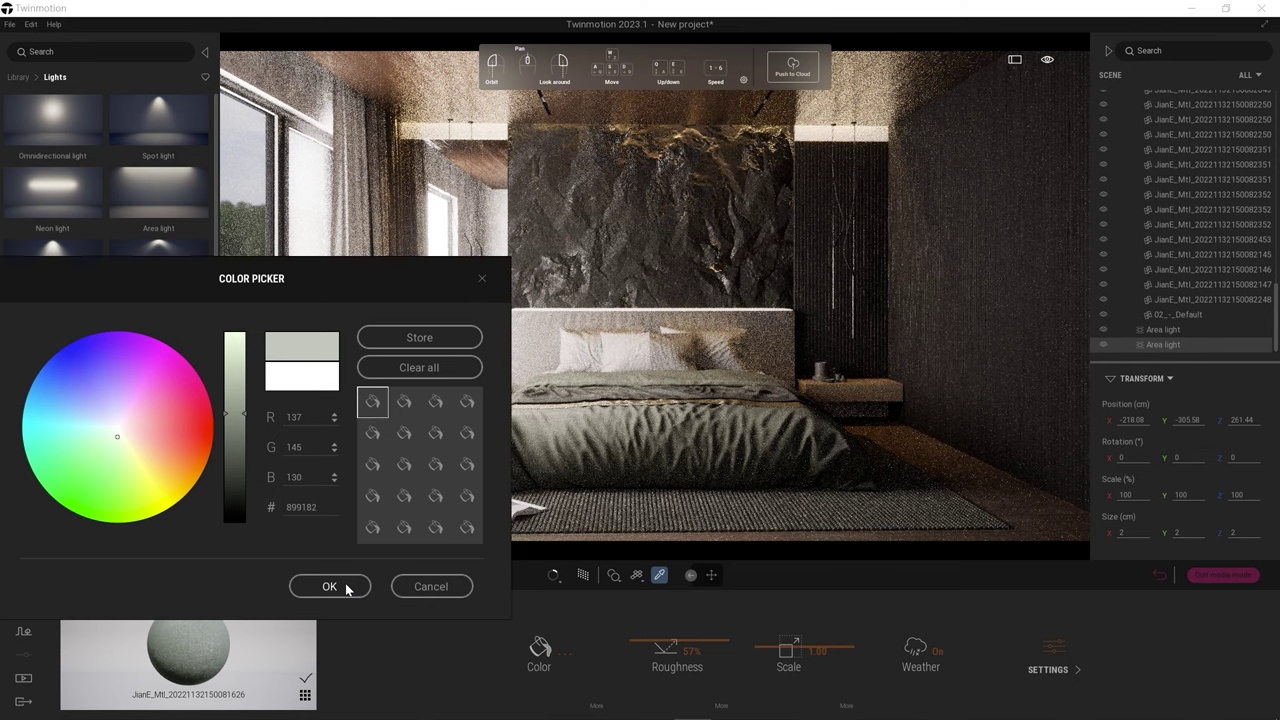
click(329, 587)
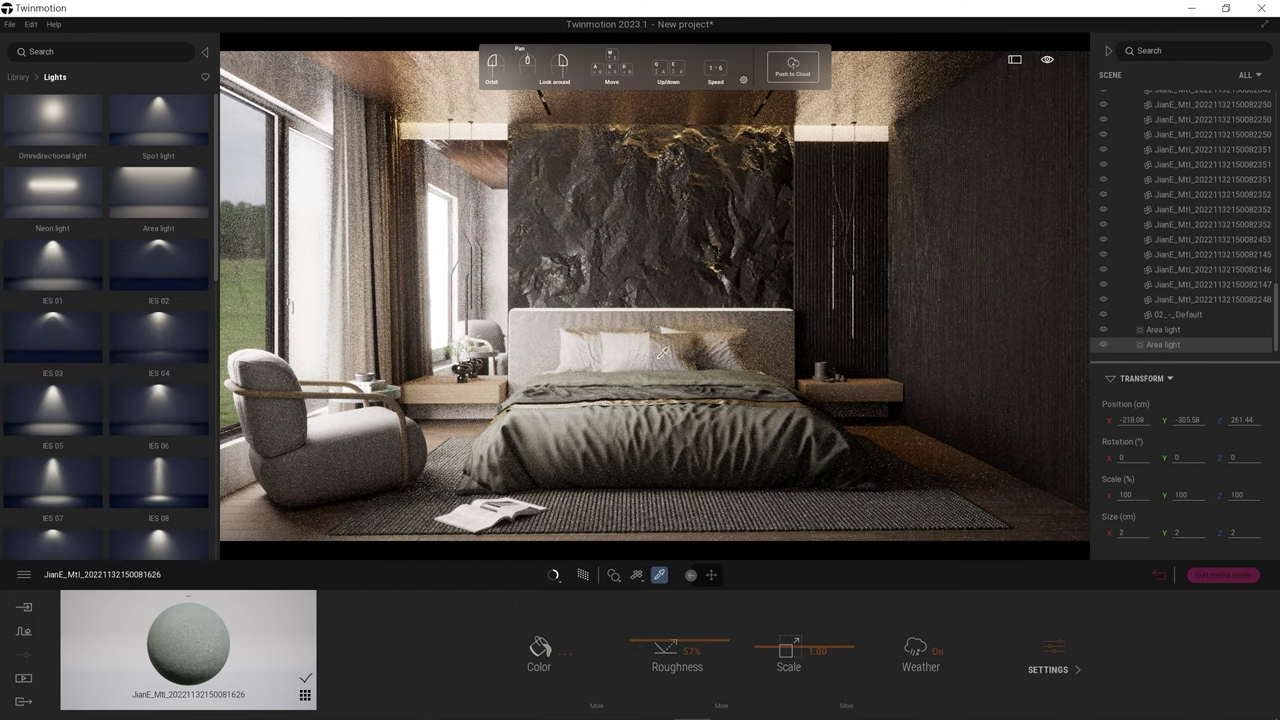
click(565, 658)
key(Escape)
click(20, 77)
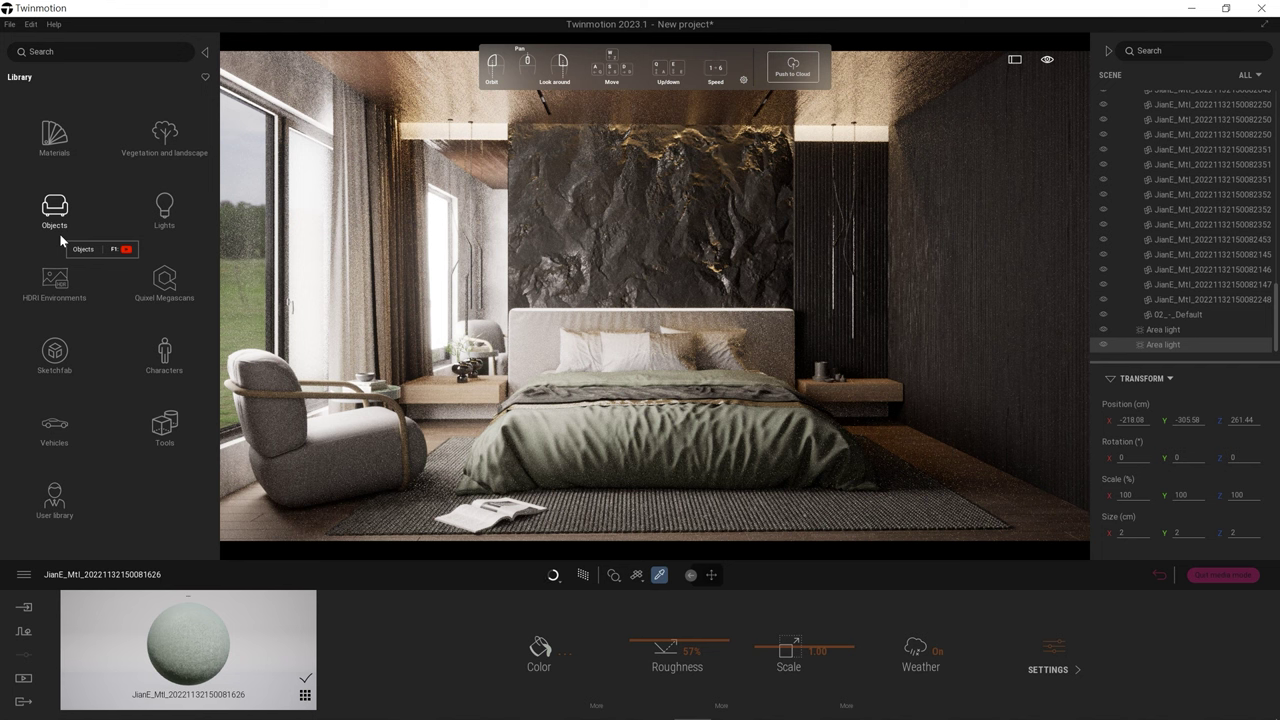
Step: Apply White styrofoam from the Translucent materials and lower its translucency
click(55, 138)
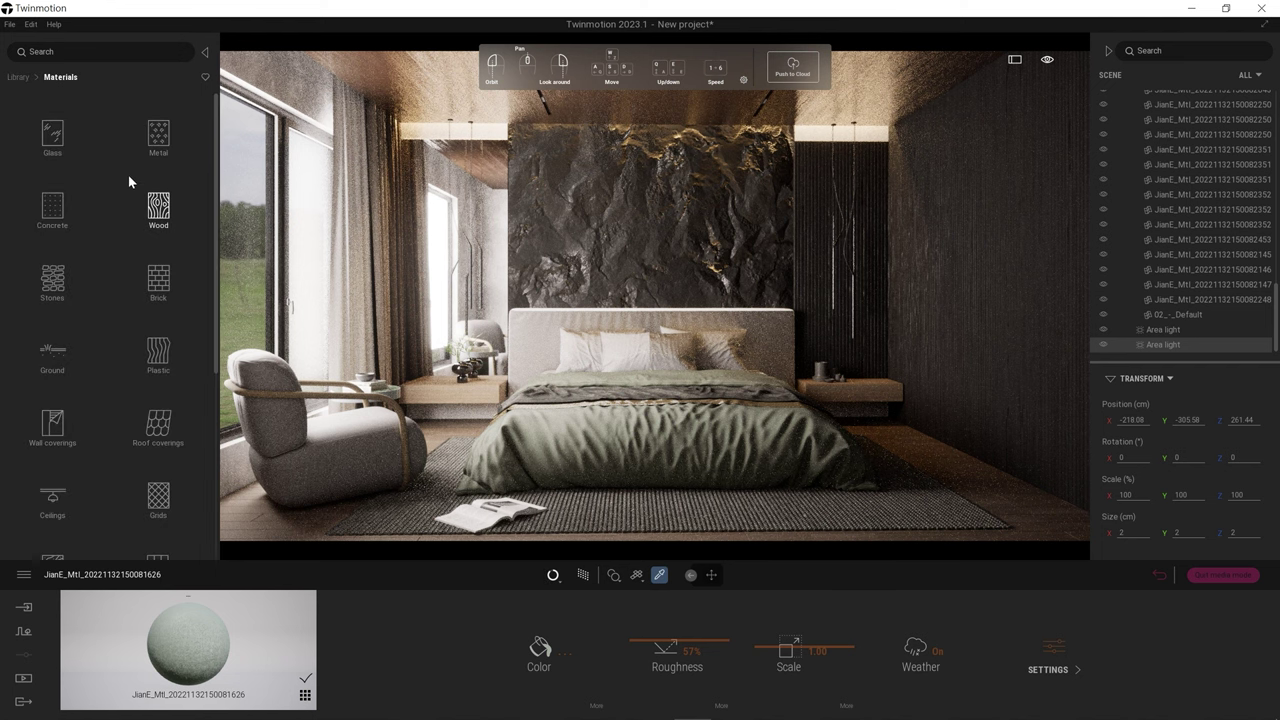
scroll(192, 508, down, 2)
scroll(160, 515, down, 2)
click(157, 515)
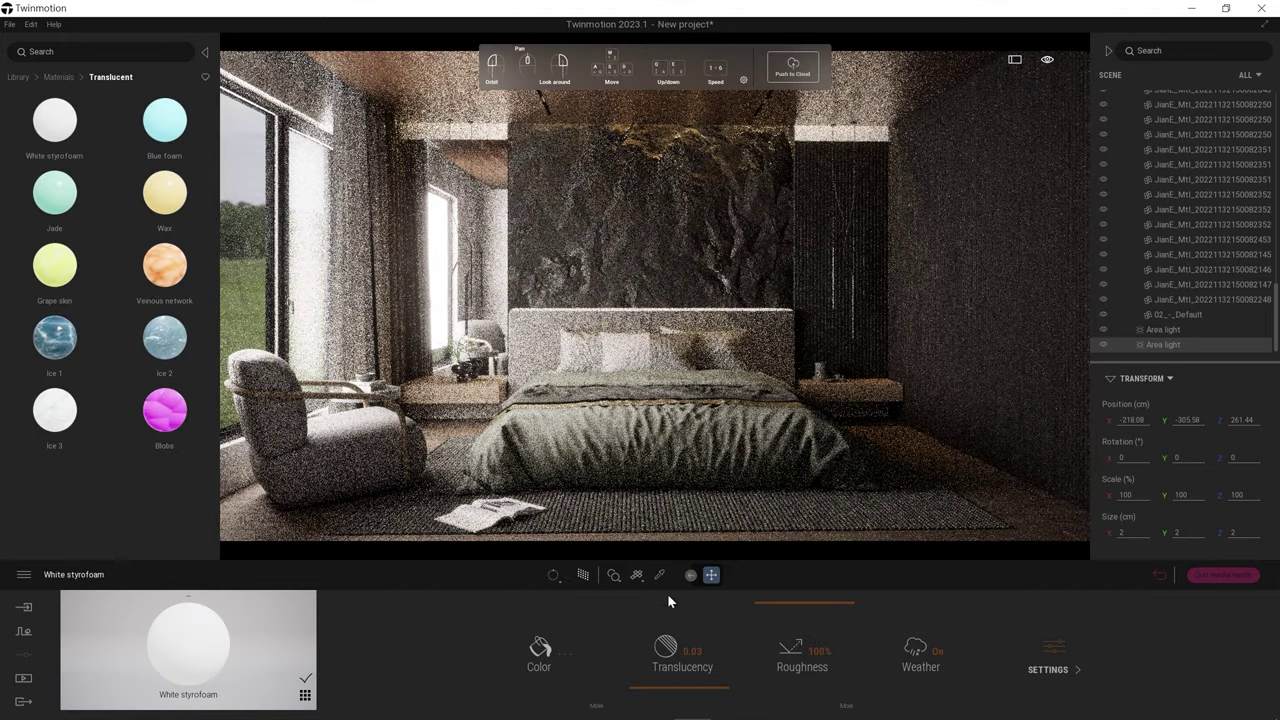
drag(668, 652, 591, 590)
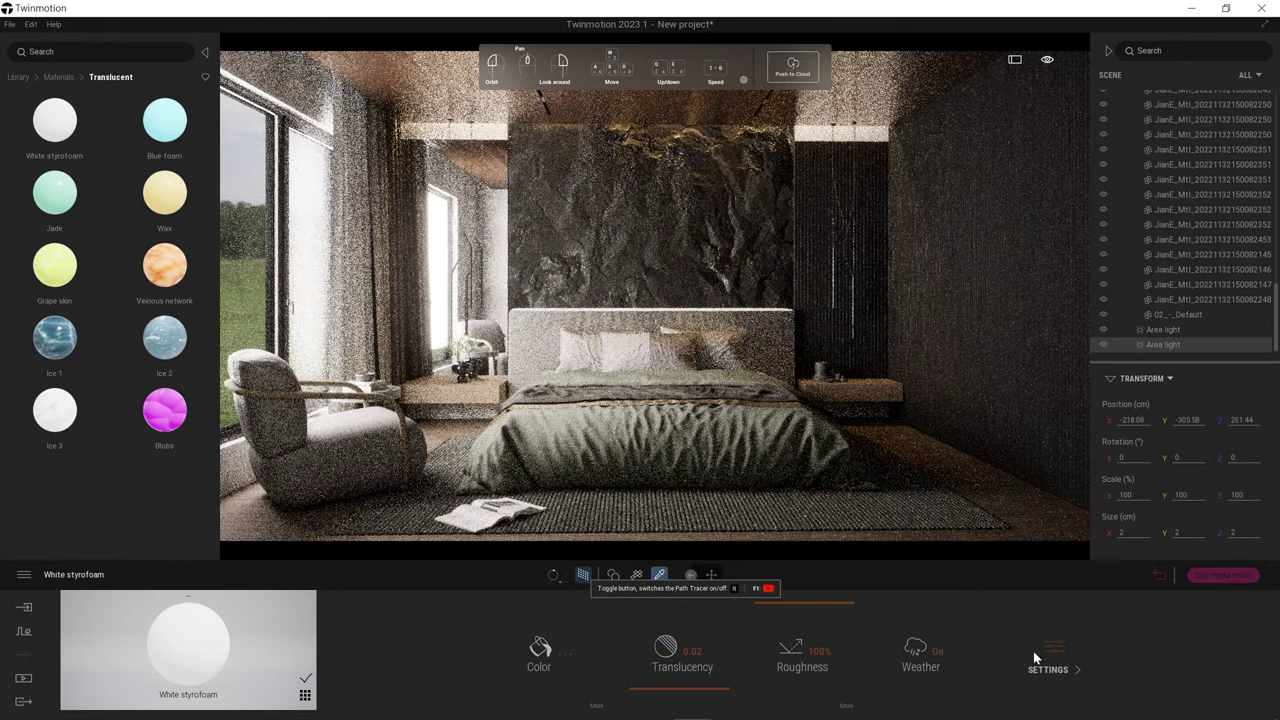
Step: Set the styrofoam's glow back to 0 nit and return to the Materials categories
click(1048, 669)
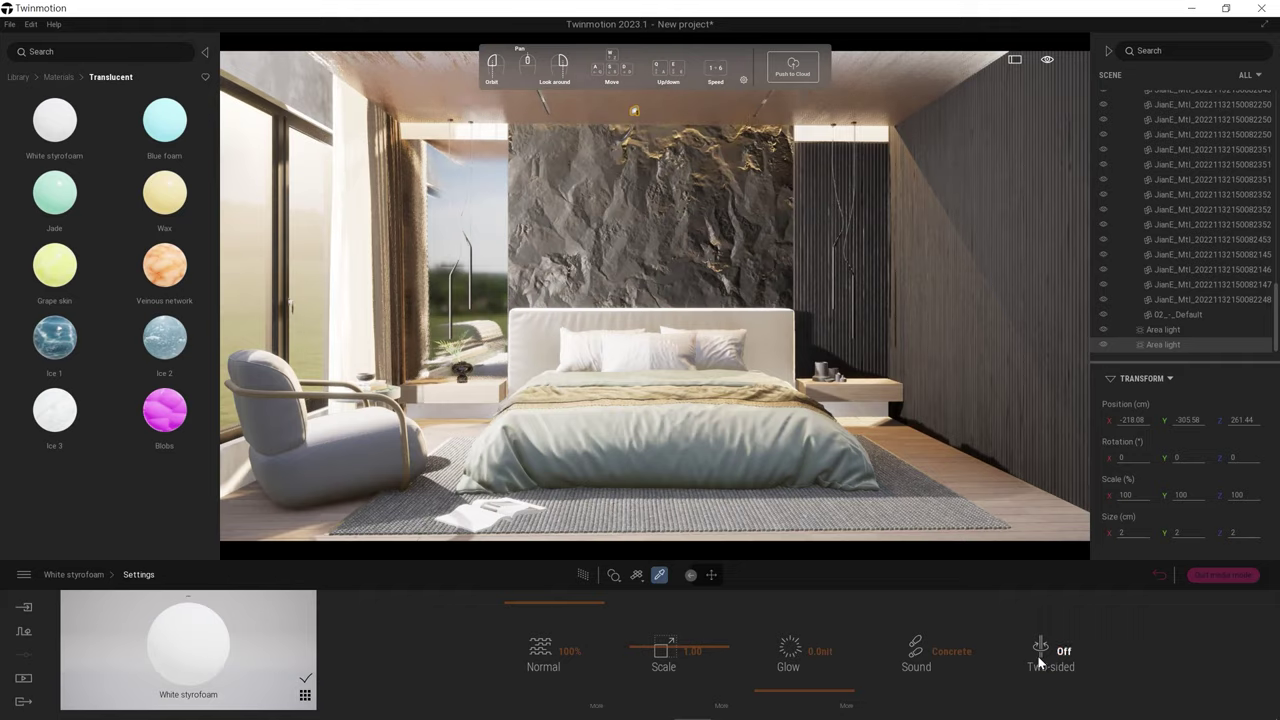
click(820, 651)
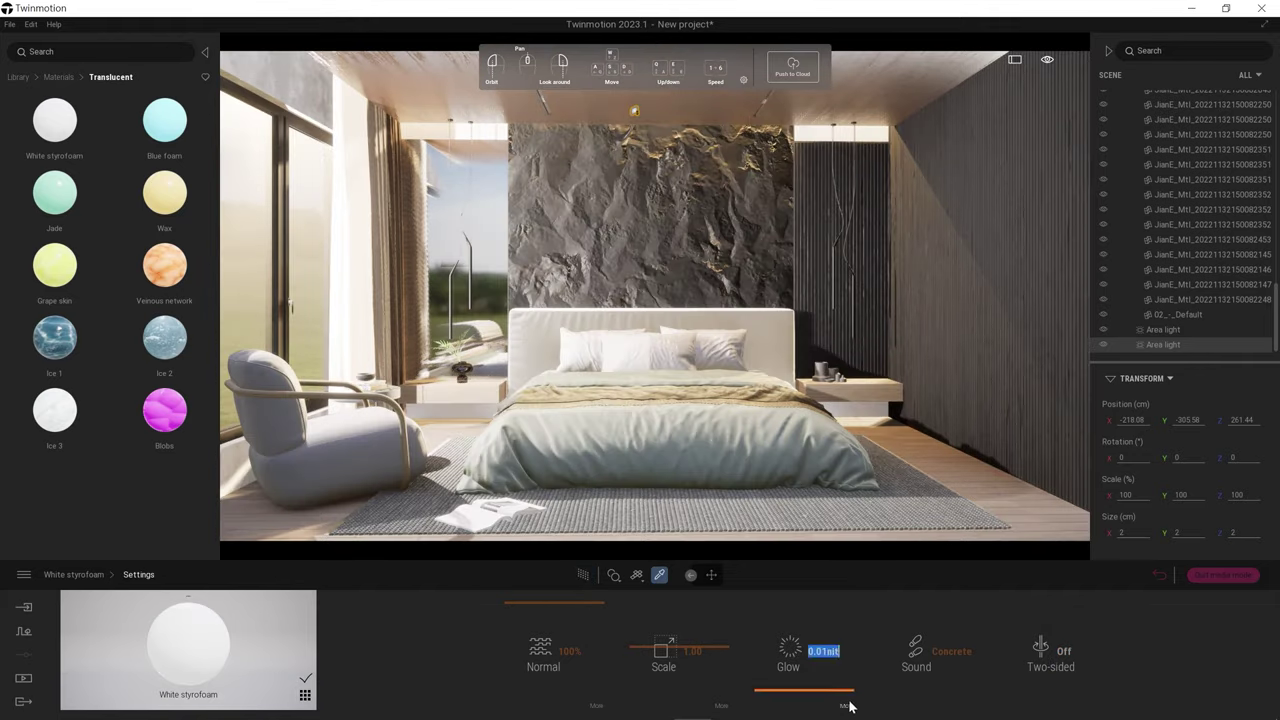
click(846, 705)
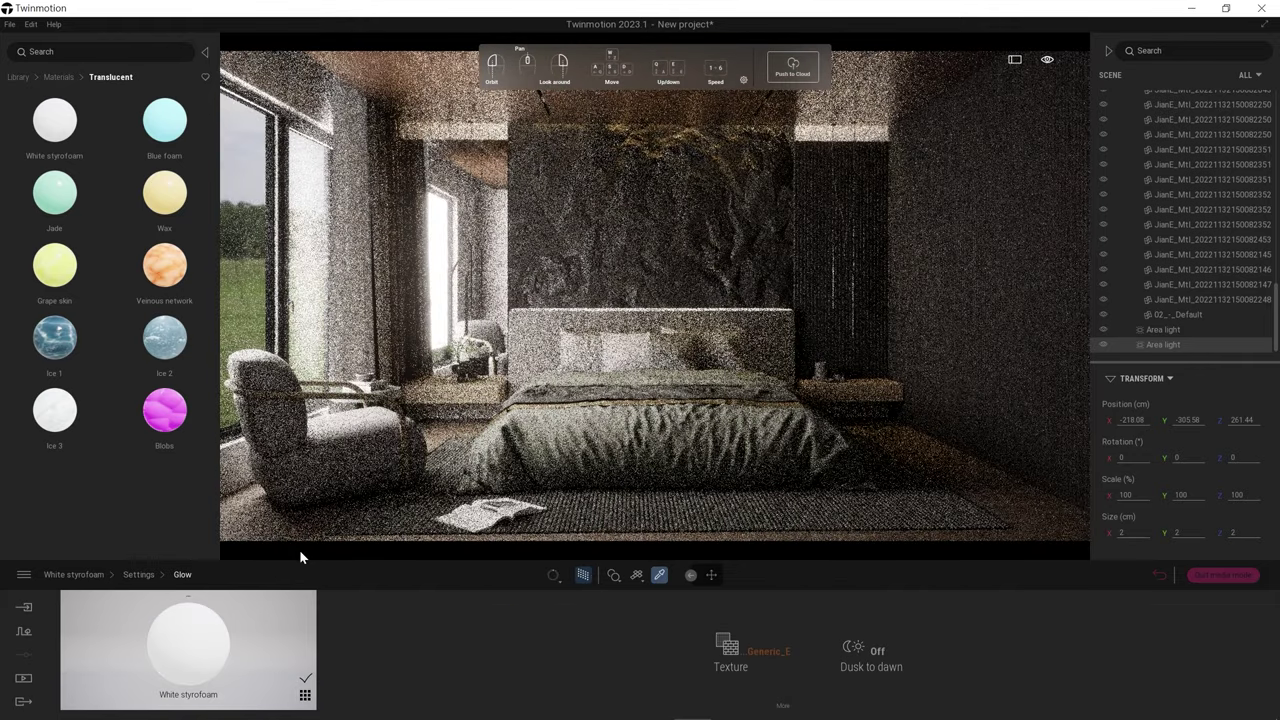
click(138, 574)
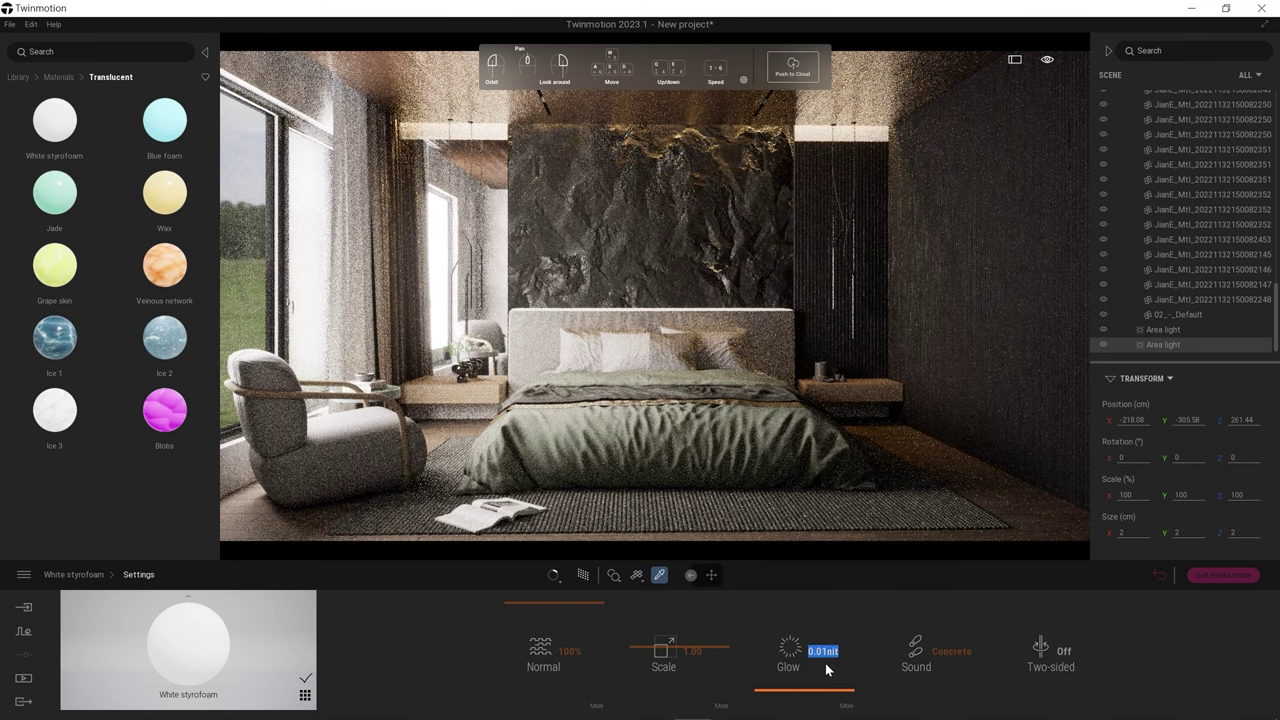
key(Return)
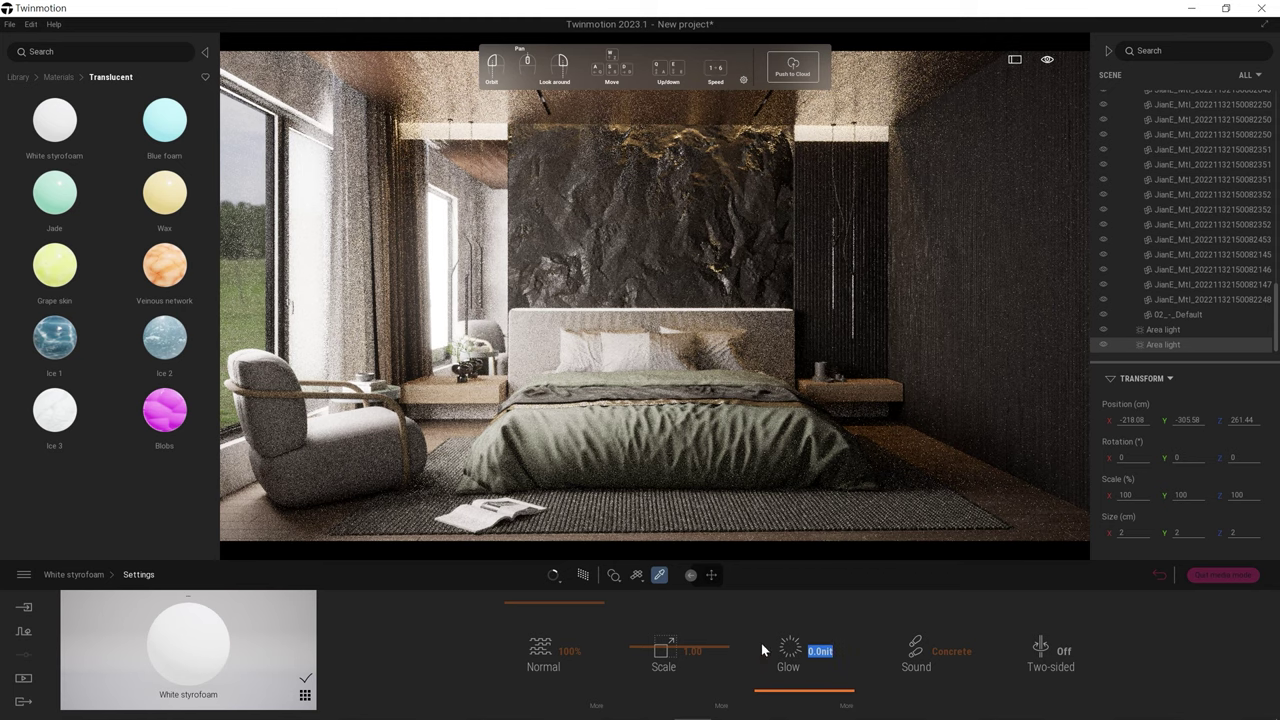
click(58, 77)
scroll(160, 358, down, 2)
Step: Find Chevron Mesh 01 in the fabric library and apply it to the bed
scroll(165, 365, down, 2)
scroll(168, 372, down, 2)
scroll(152, 372, down, 1)
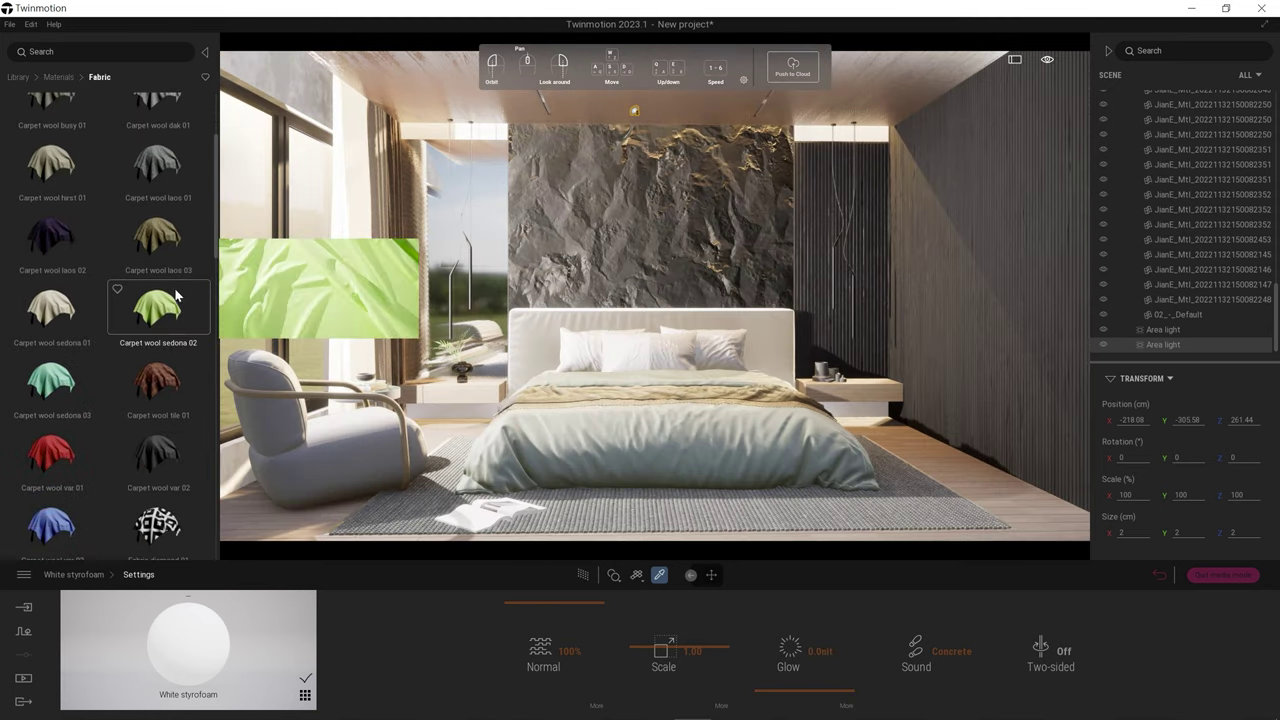
scroll(143, 457, down, 2)
scroll(166, 443, down, 4)
scroll(60, 374, down, 4)
scroll(60, 374, down, 3)
scroll(70, 360, down, 3)
scroll(70, 300, up, 1)
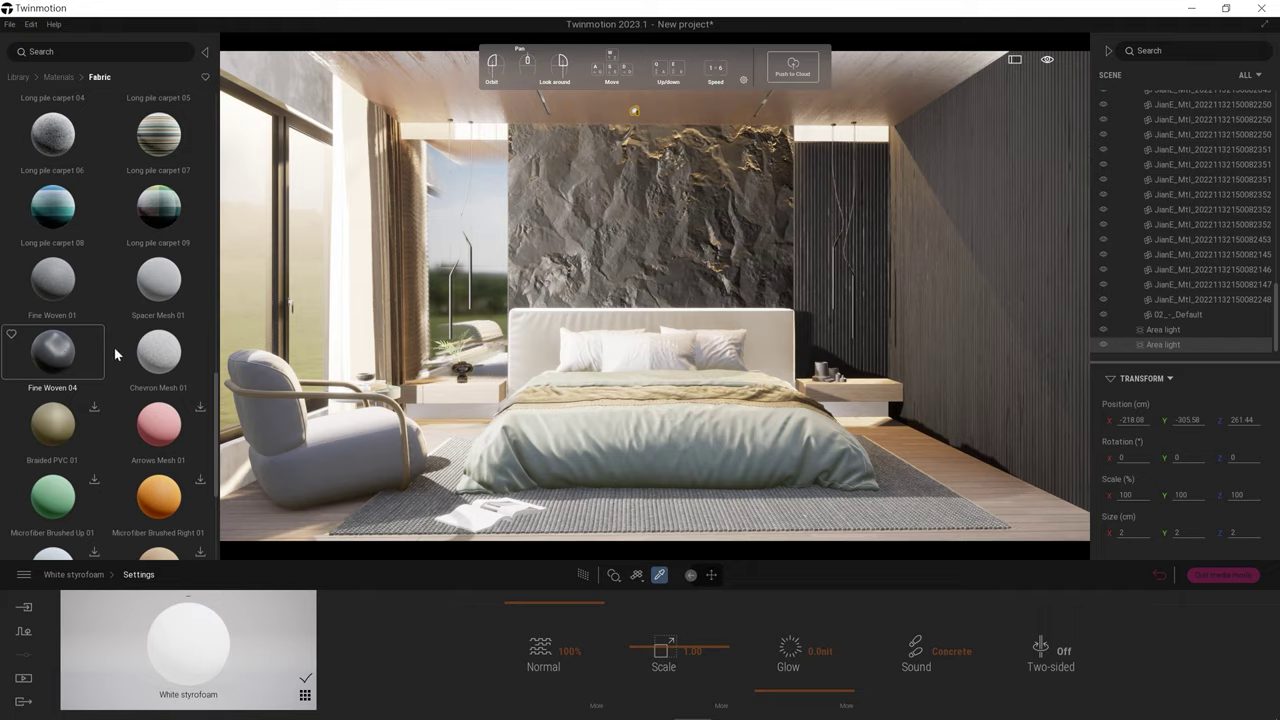
drag(148, 351, 627, 379)
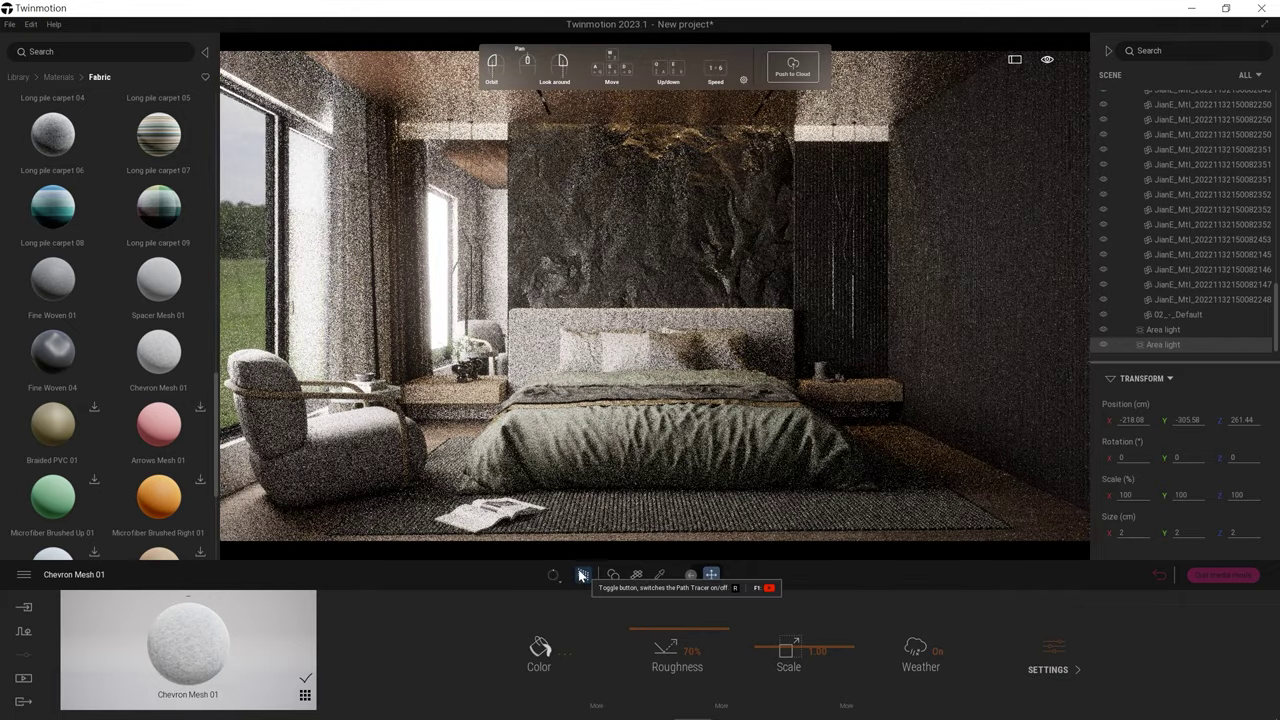
Step: Undo the Chevron Mesh change, check the pillows path-traced, then select the area light
key(ctrl+z)
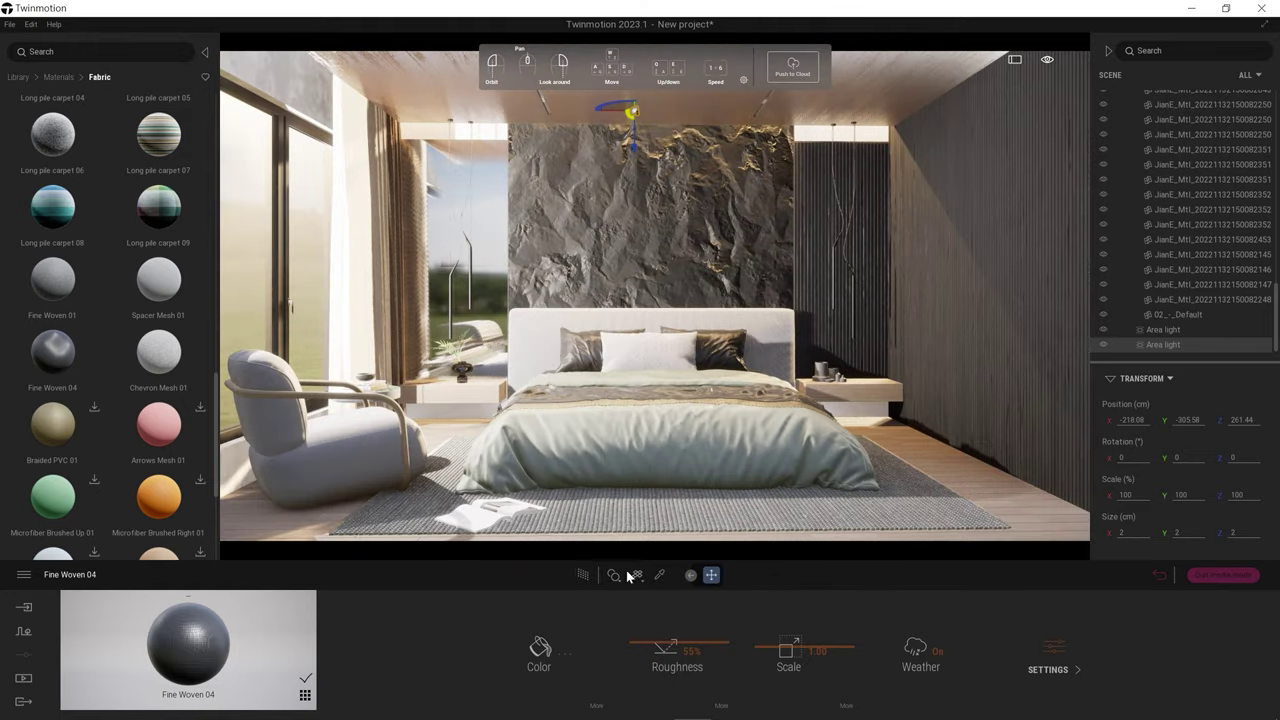
click(584, 574)
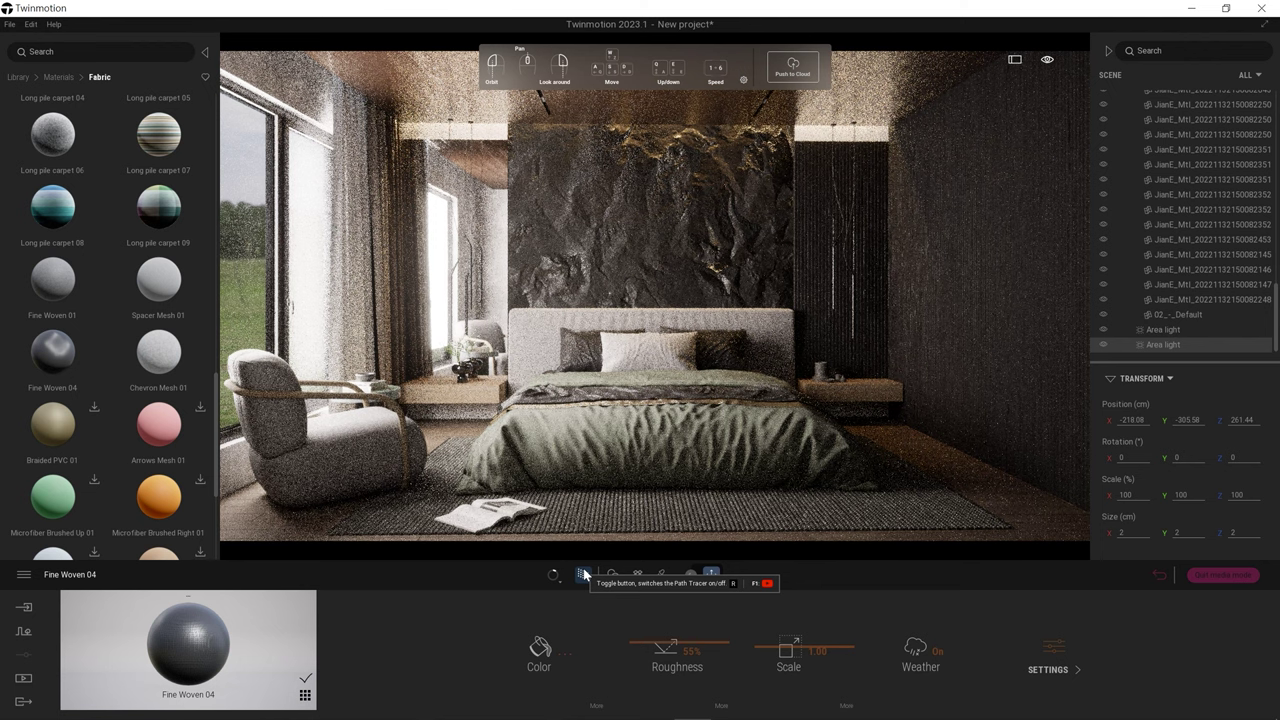
click(584, 574)
click(1163, 344)
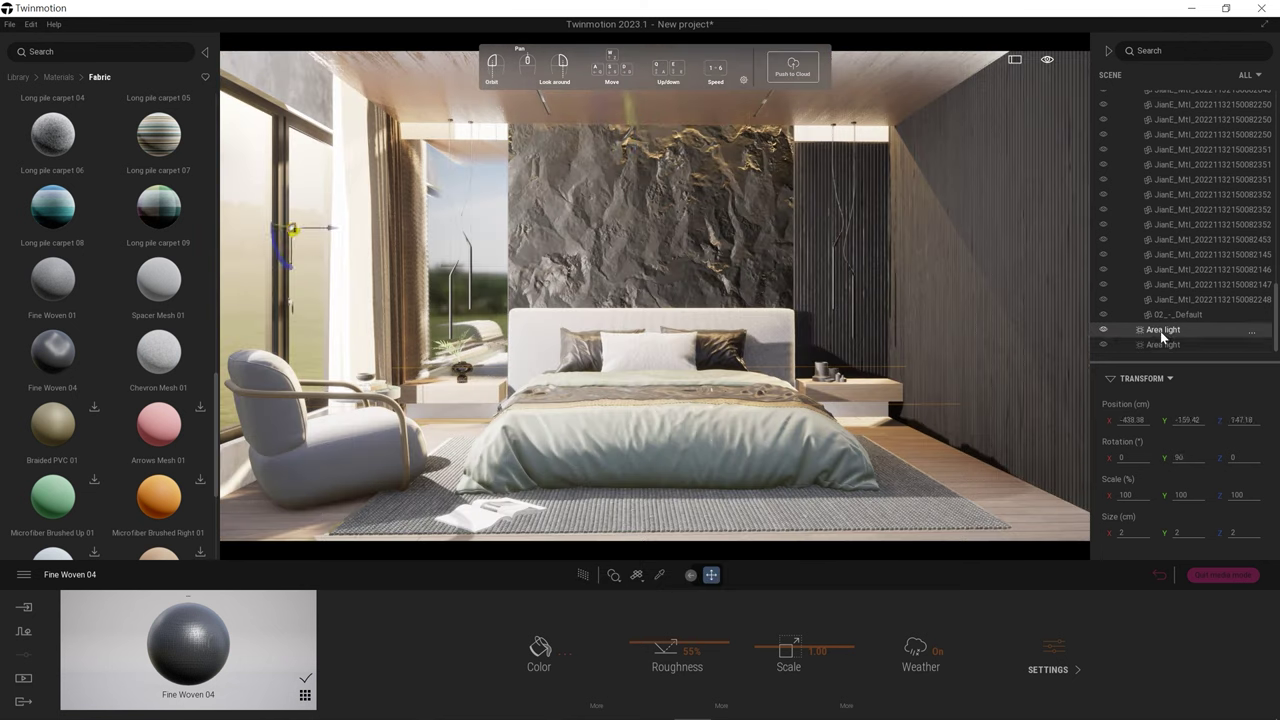
Step: Switch Image1's environment lighting to a backdrop HDRI and open its settings
click(584, 575)
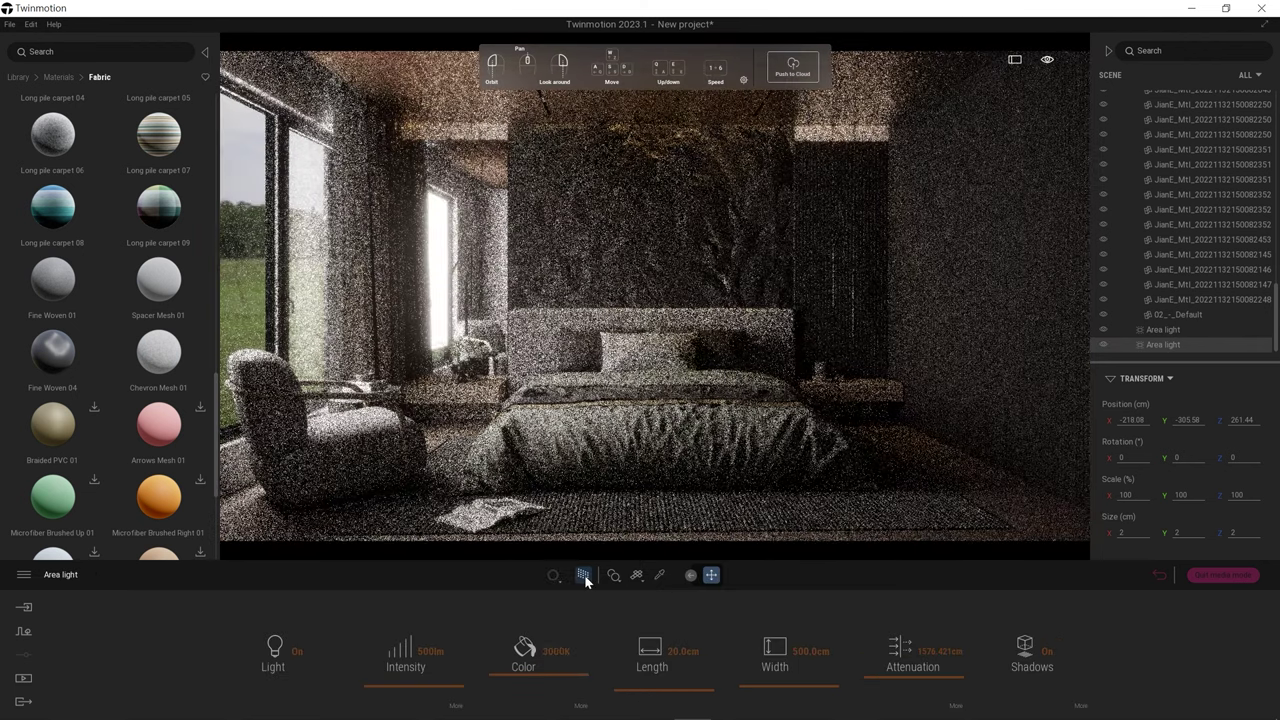
click(23, 678)
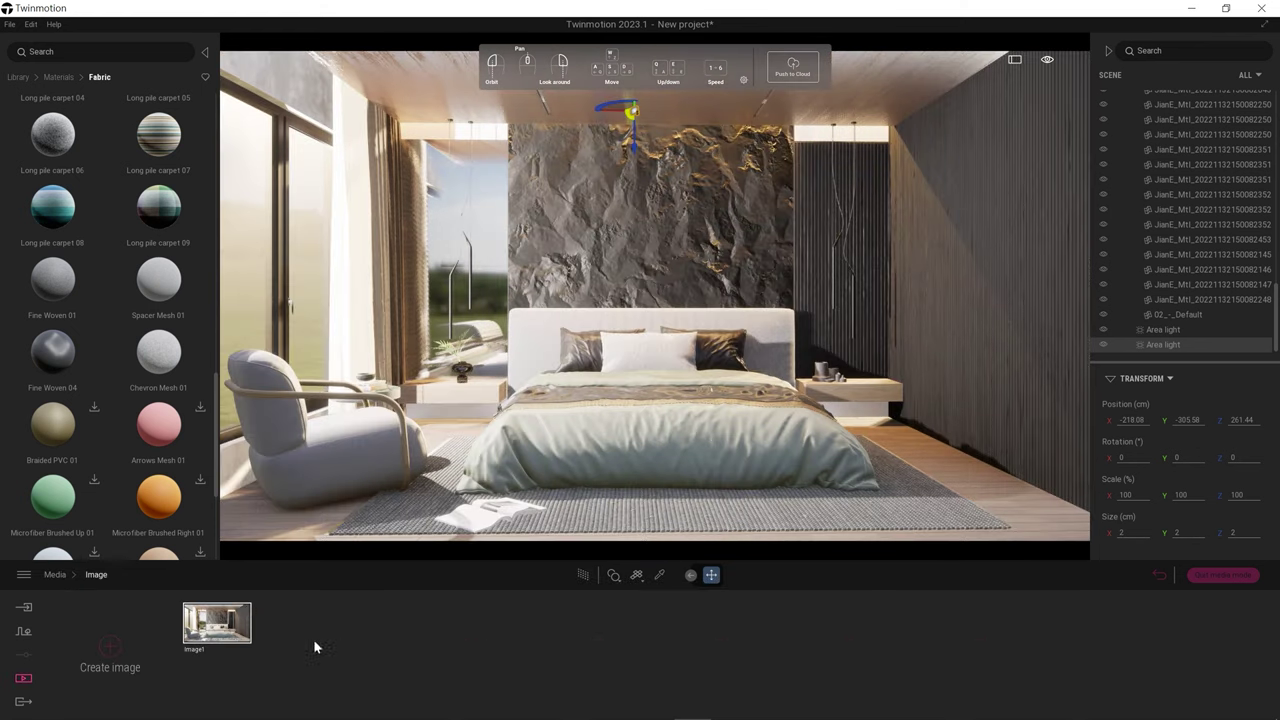
double_click(225, 625)
click(471, 668)
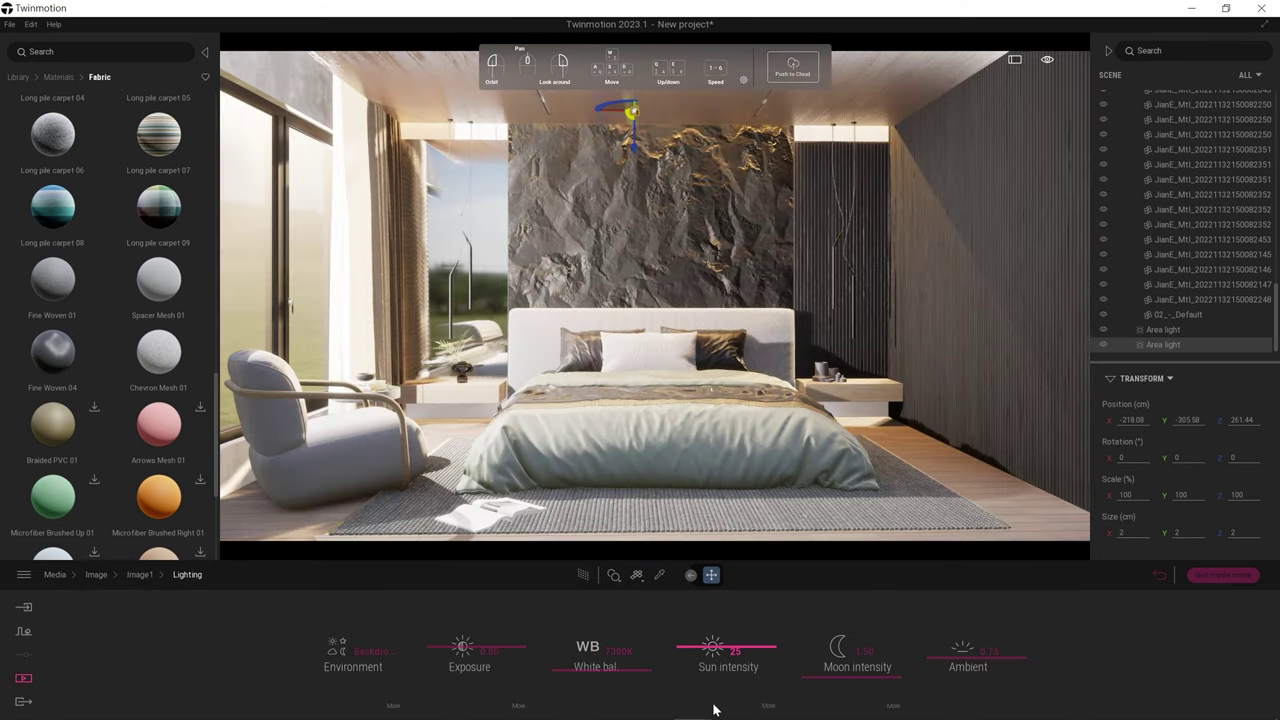
click(583, 575)
click(353, 650)
click(393, 706)
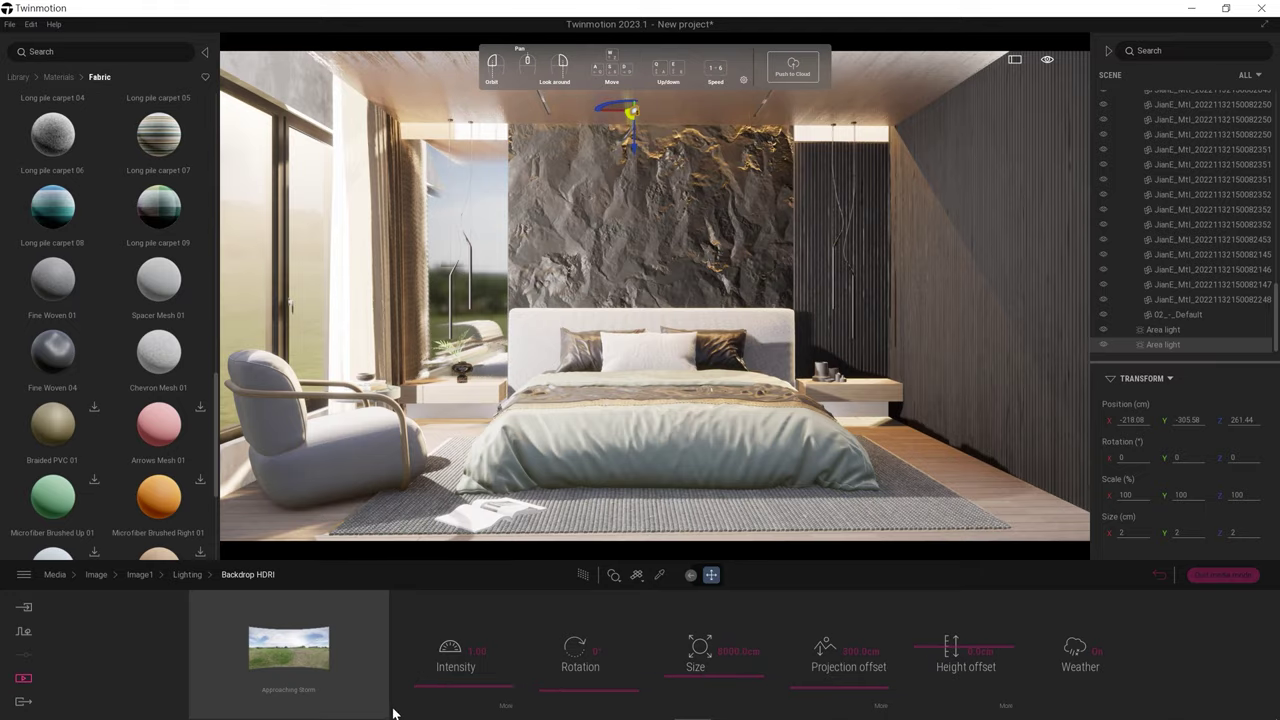
Step: Adjust the backdrop HDRI intensity, trying 2.00 under path tracing before settling on 1.00
click(583, 575)
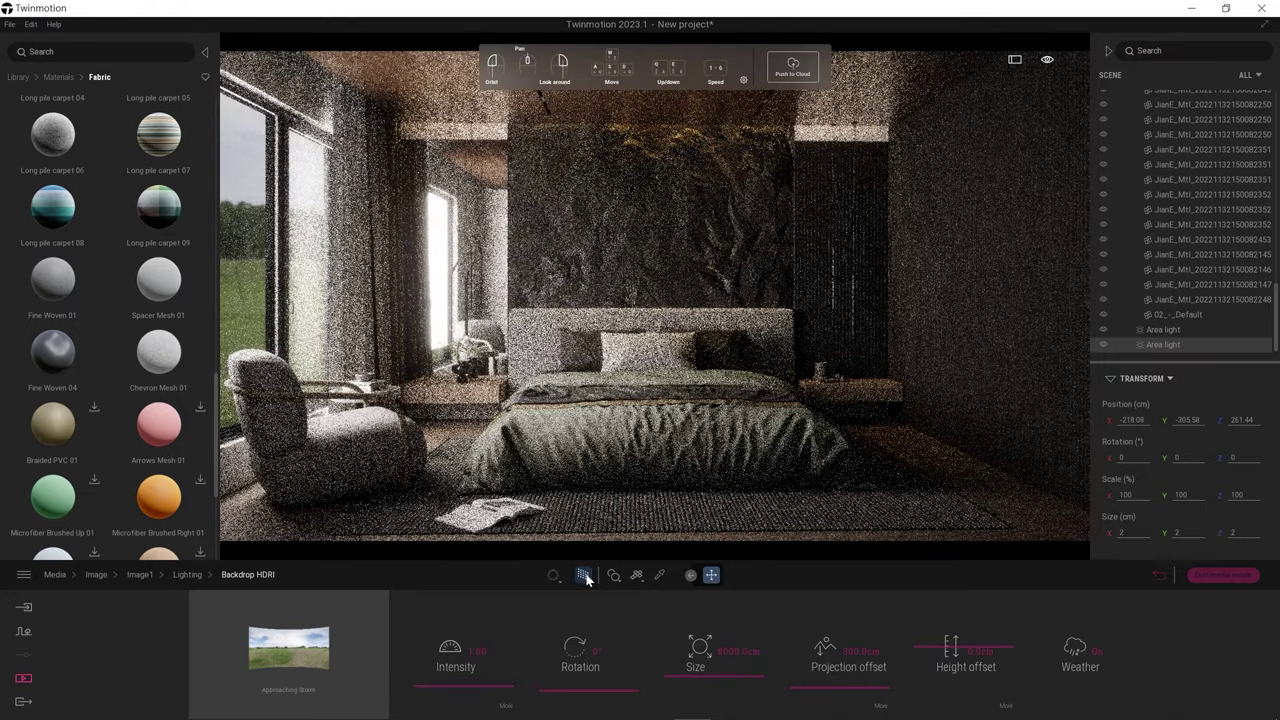
text(2)
key(Return)
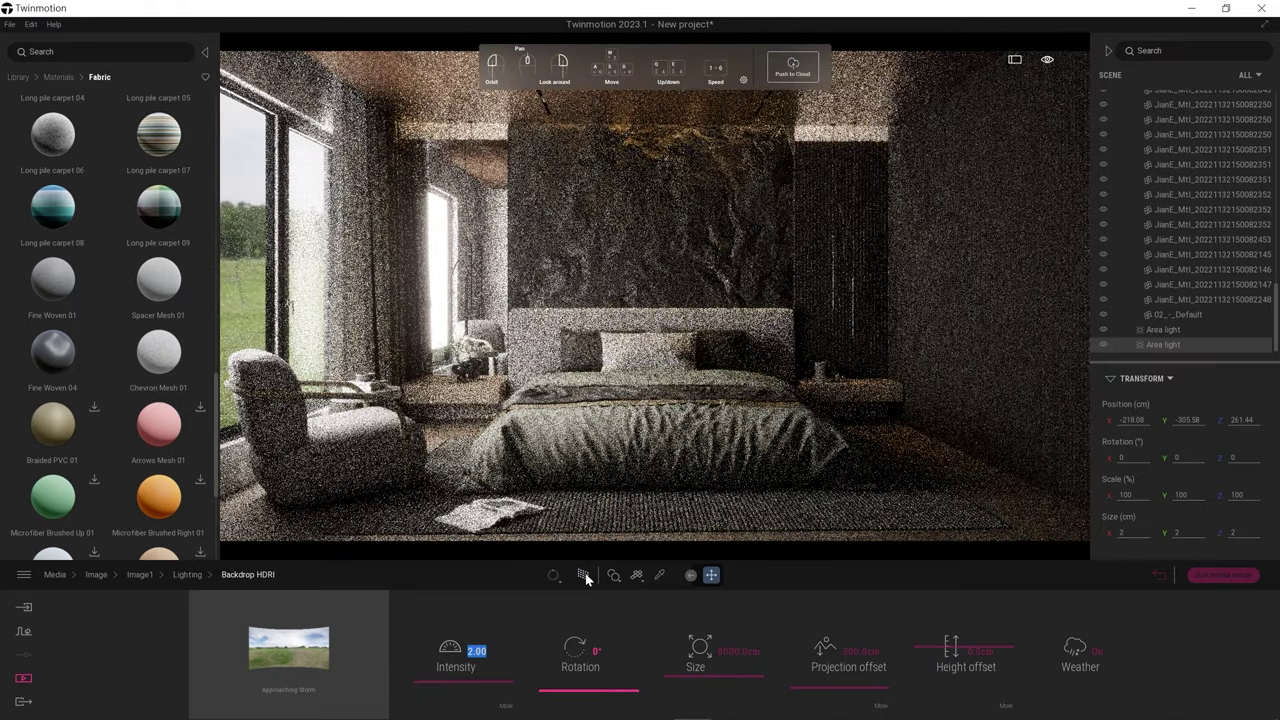
click(583, 575)
click(476, 651)
key(Return)
Step: Rotate the backdrop HDRI to about 270°, preview it path-traced, then pick the stone wall's material
drag(591, 690, 591, 663)
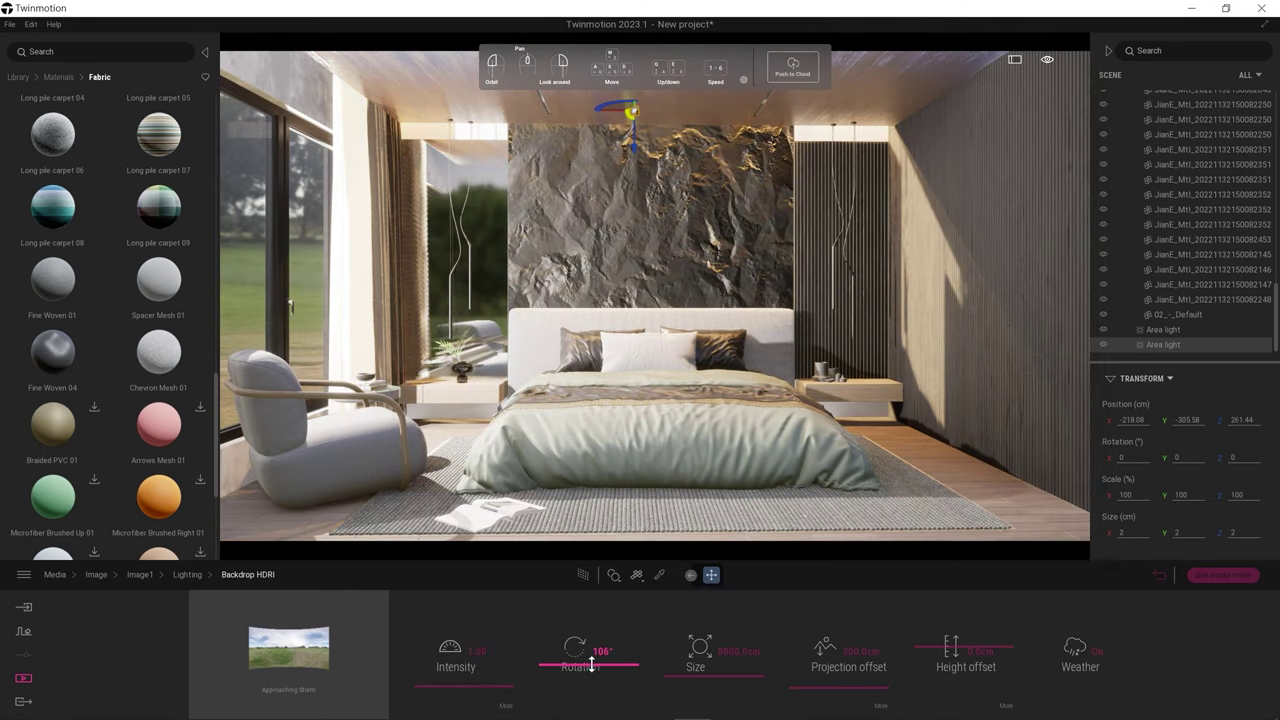
click(583, 575)
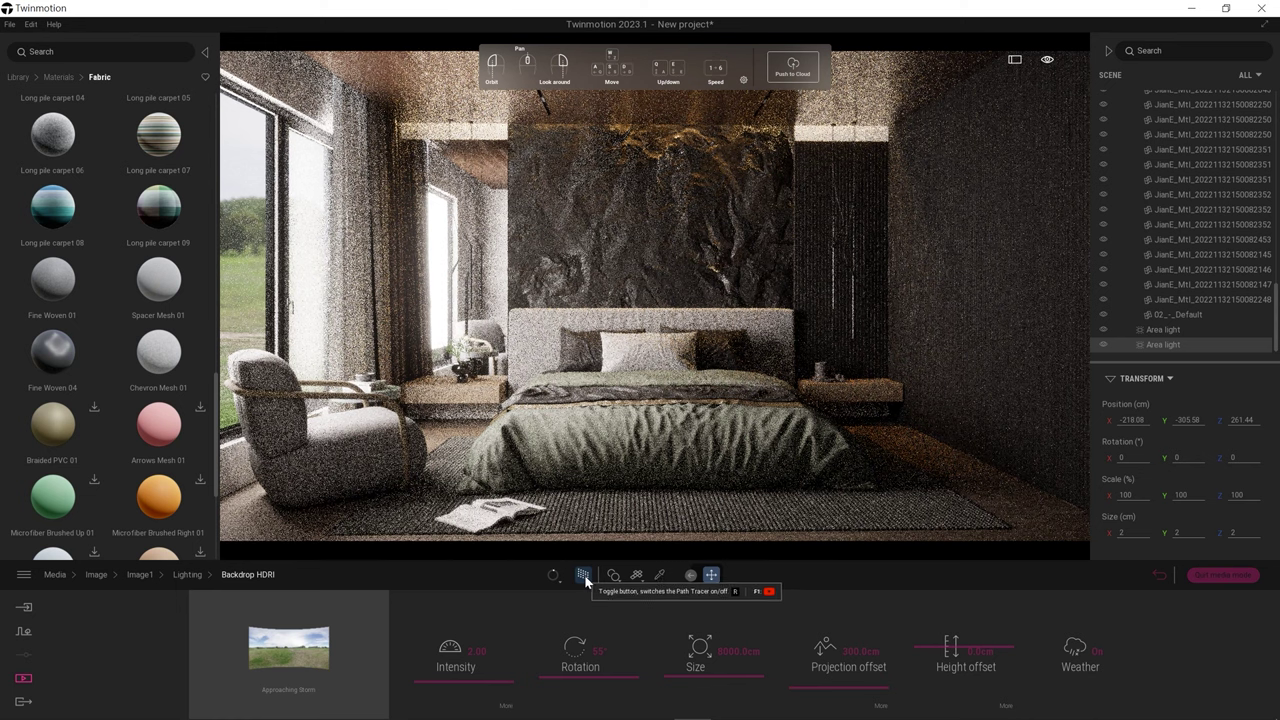
mouse_move(583, 683)
mouse_down()
mouse_move(579, 594)
mouse_move(574, 686)
mouse_move(581, 624)
mouse_up()
click(583, 576)
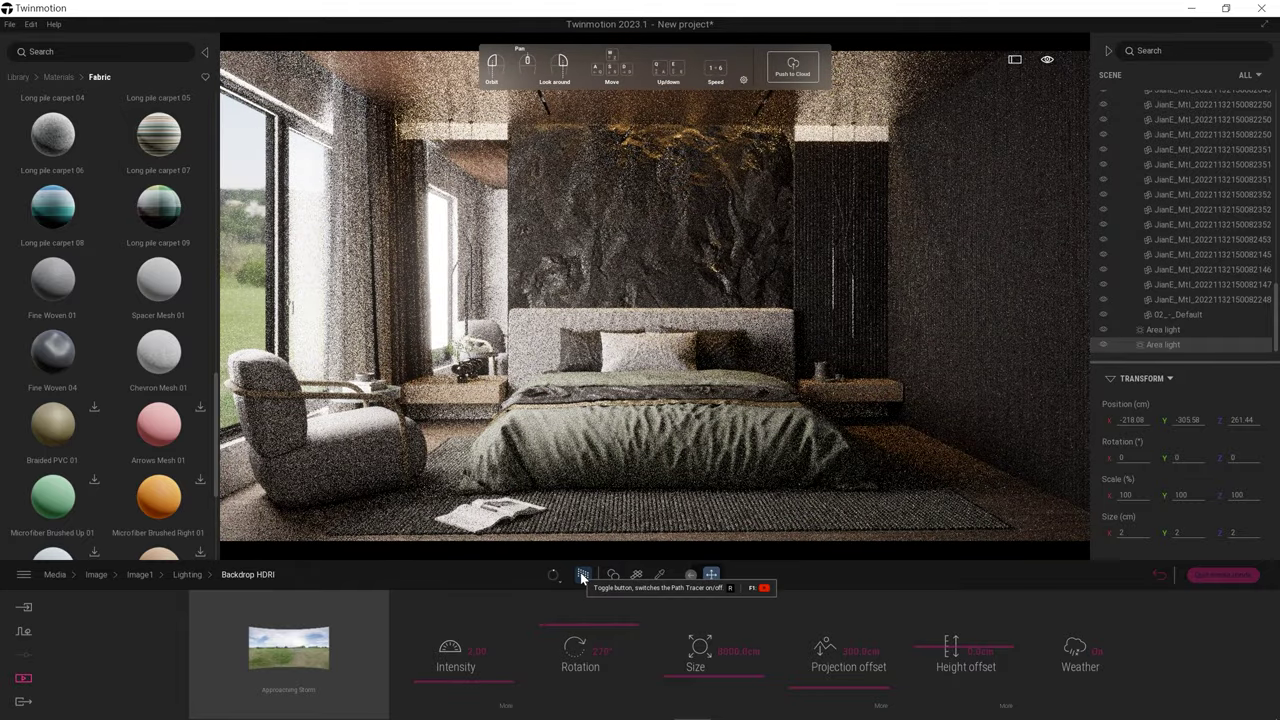
click(583, 576)
click(659, 574)
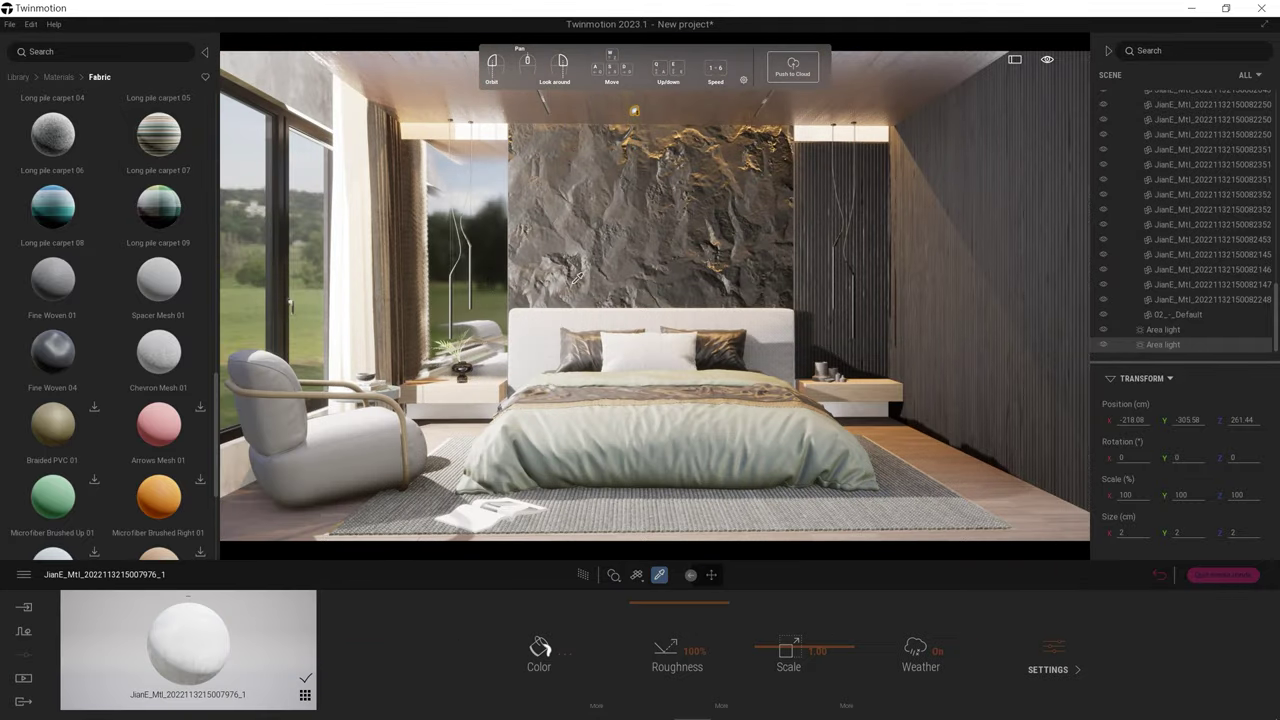
Step: Apply Long pile carpet 06 to the bedding and preview it path-traced
click(583, 575)
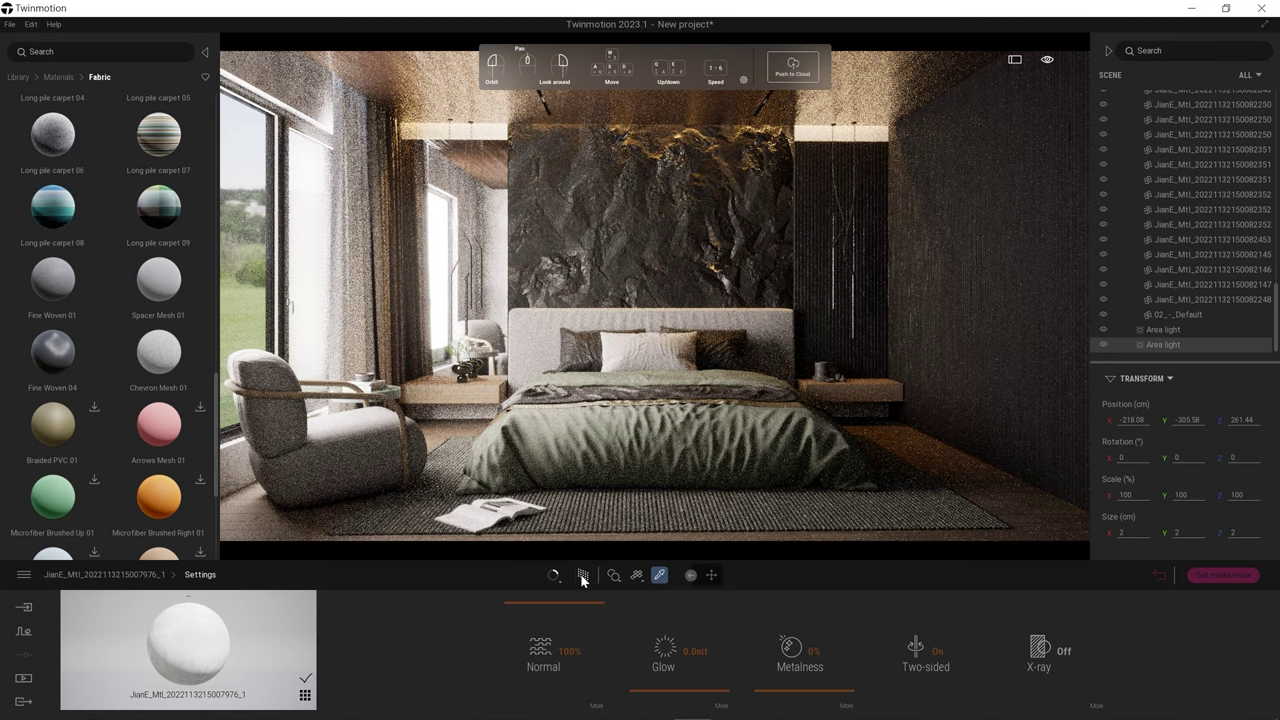
key(r)
scroll(140, 320, down, 3)
scroll(130, 360, up, 2)
scroll(127, 379, up, 3)
drag(93, 303, 713, 402)
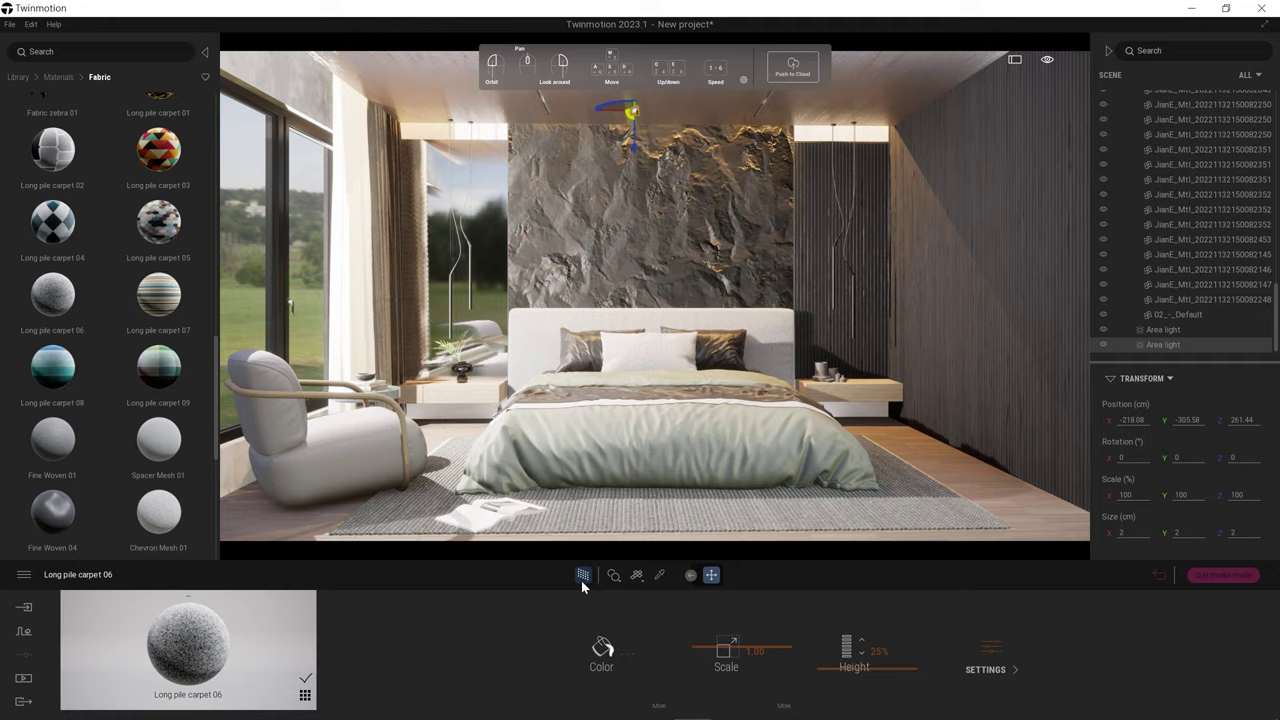
click(583, 575)
click(583, 575)
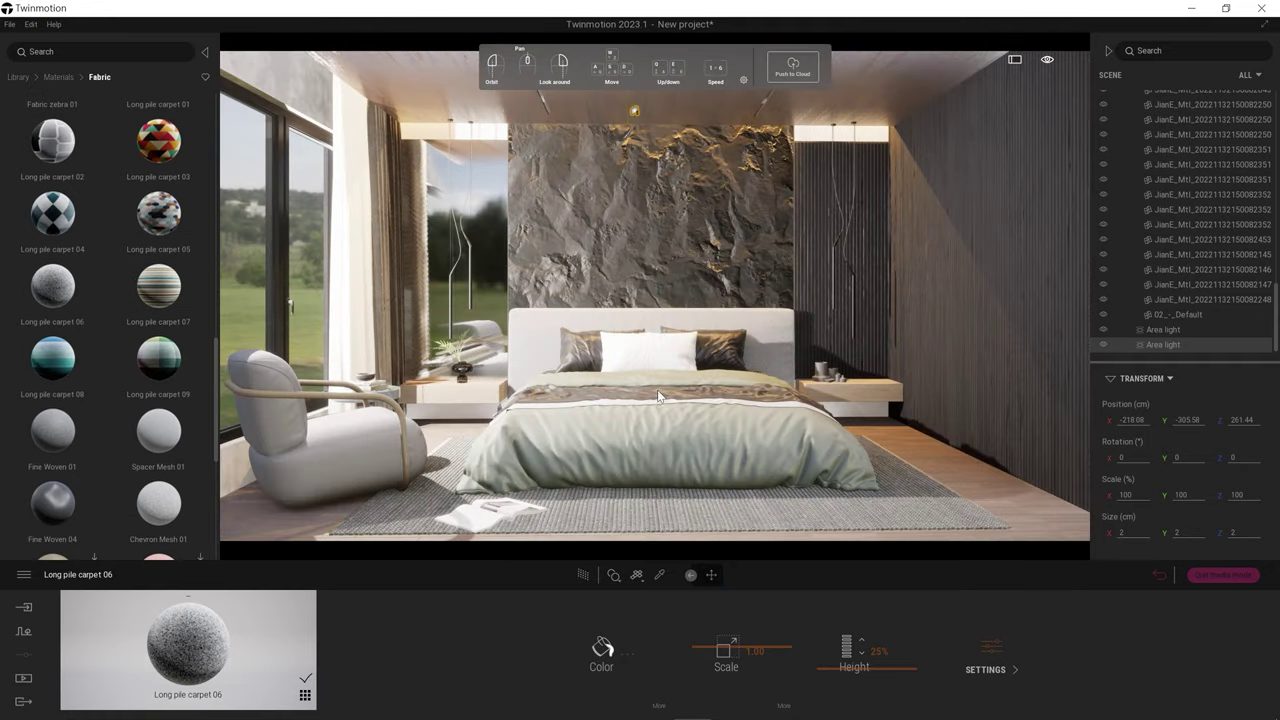
Step: Switch the bedding to Fine Woven 01, preview it, and return to the library root
click(814, 315)
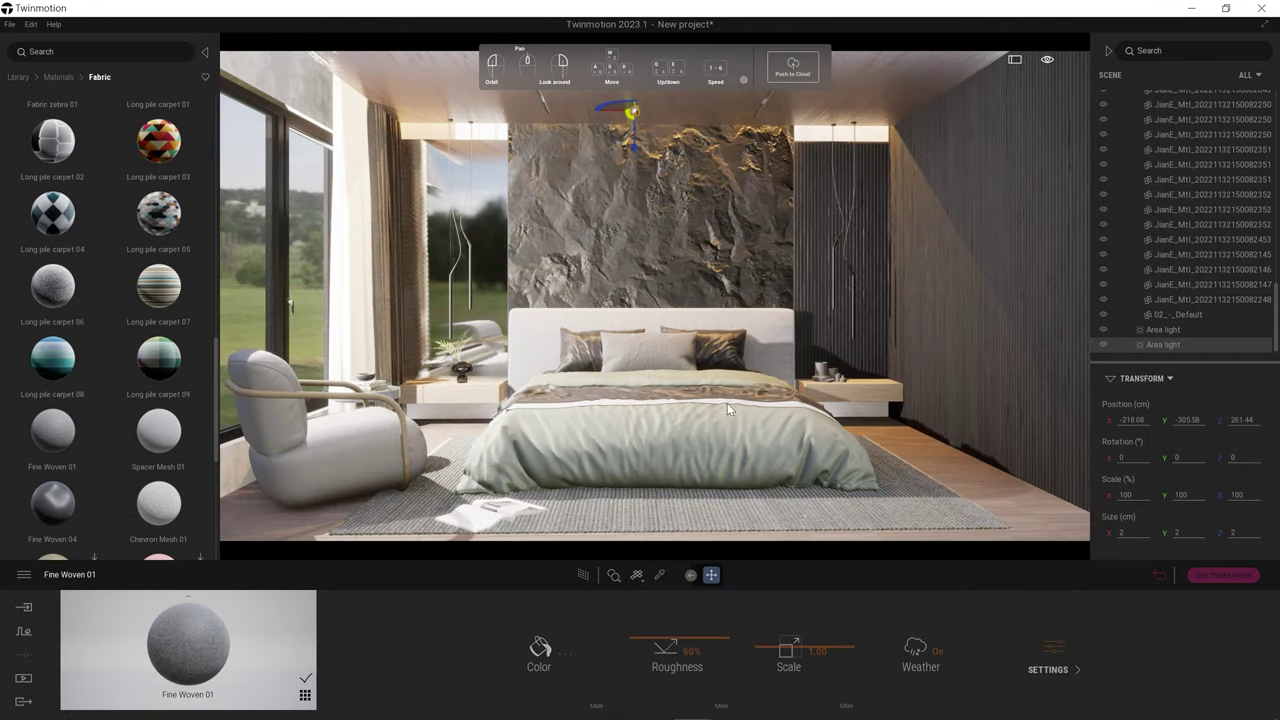
click(583, 575)
click(583, 575)
click(45, 77)
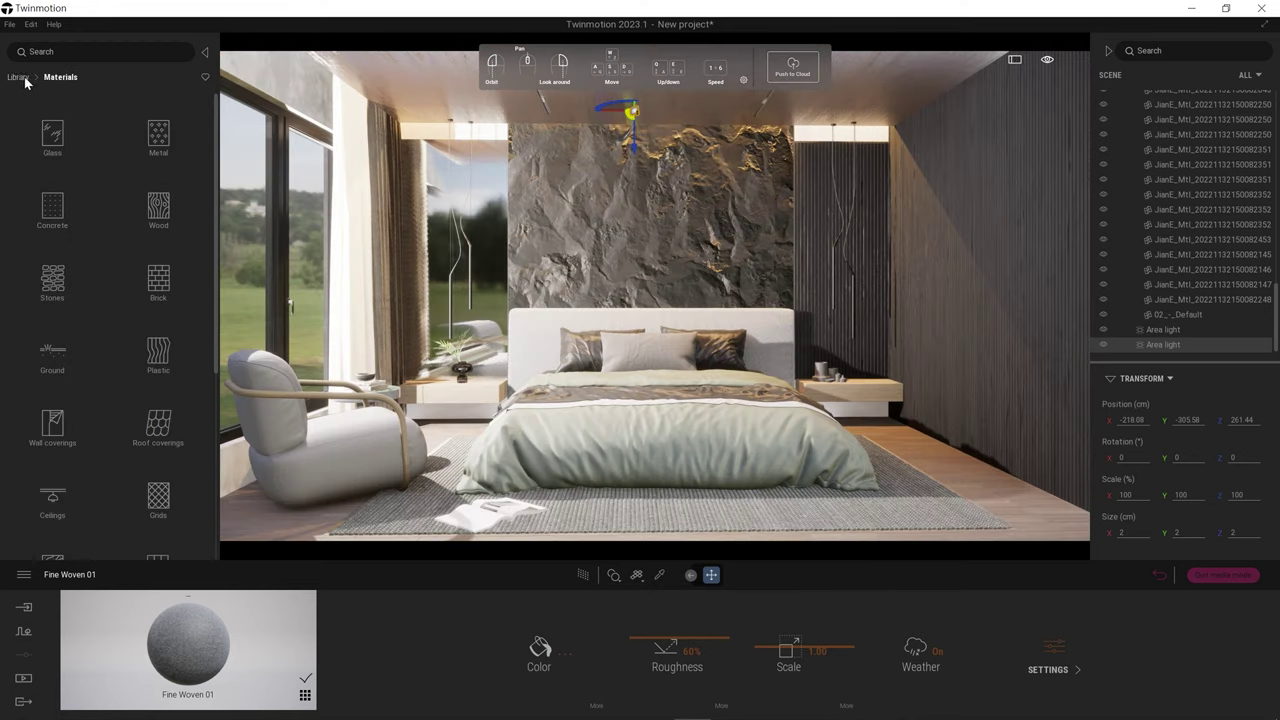
Step: Browse the Objects > Home > Bedroom categories: Beds, Storage and bedroom accessories
click(87, 206)
click(56, 77)
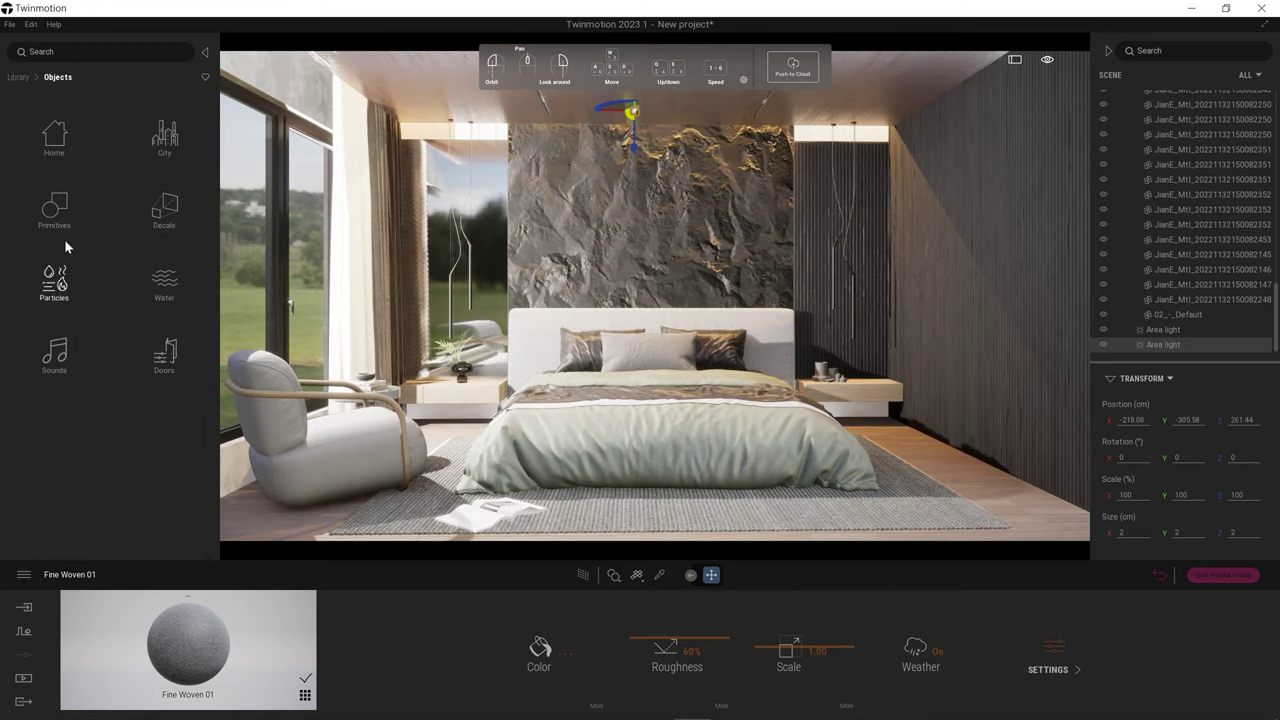
click(54, 138)
click(164, 208)
click(54, 134)
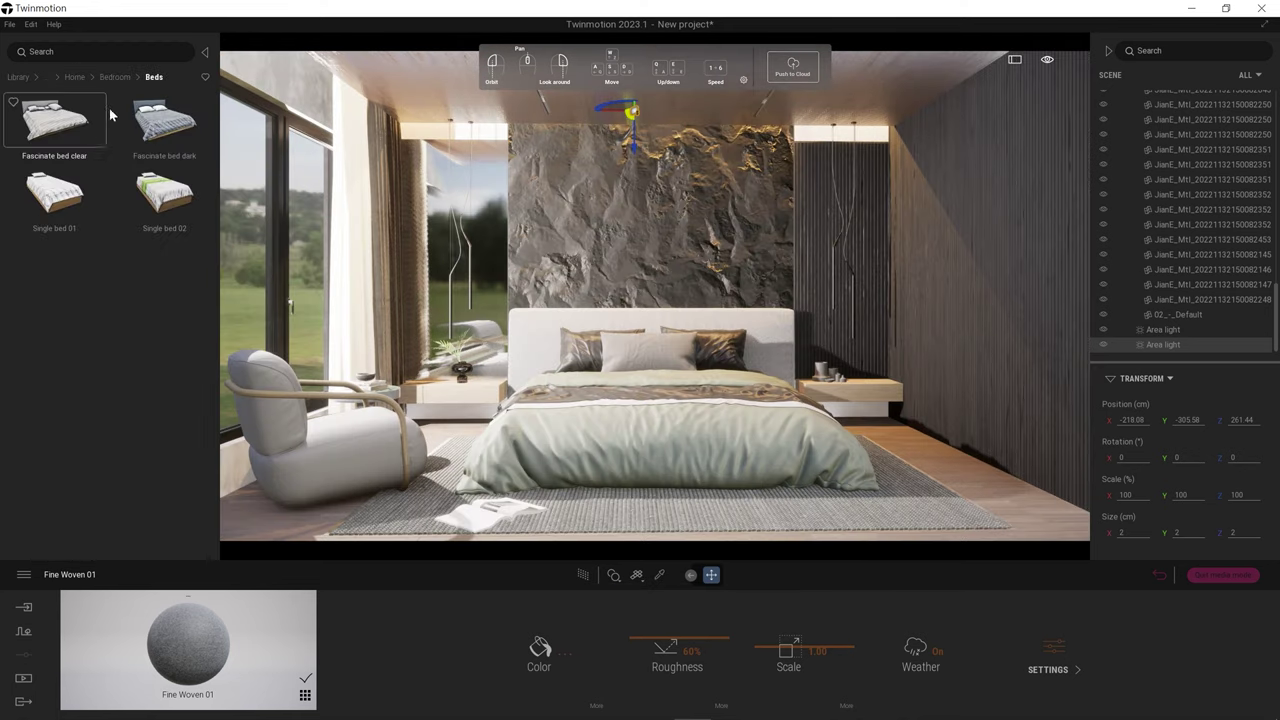
click(100, 77)
click(164, 134)
click(100, 77)
click(54, 206)
click(65, 78)
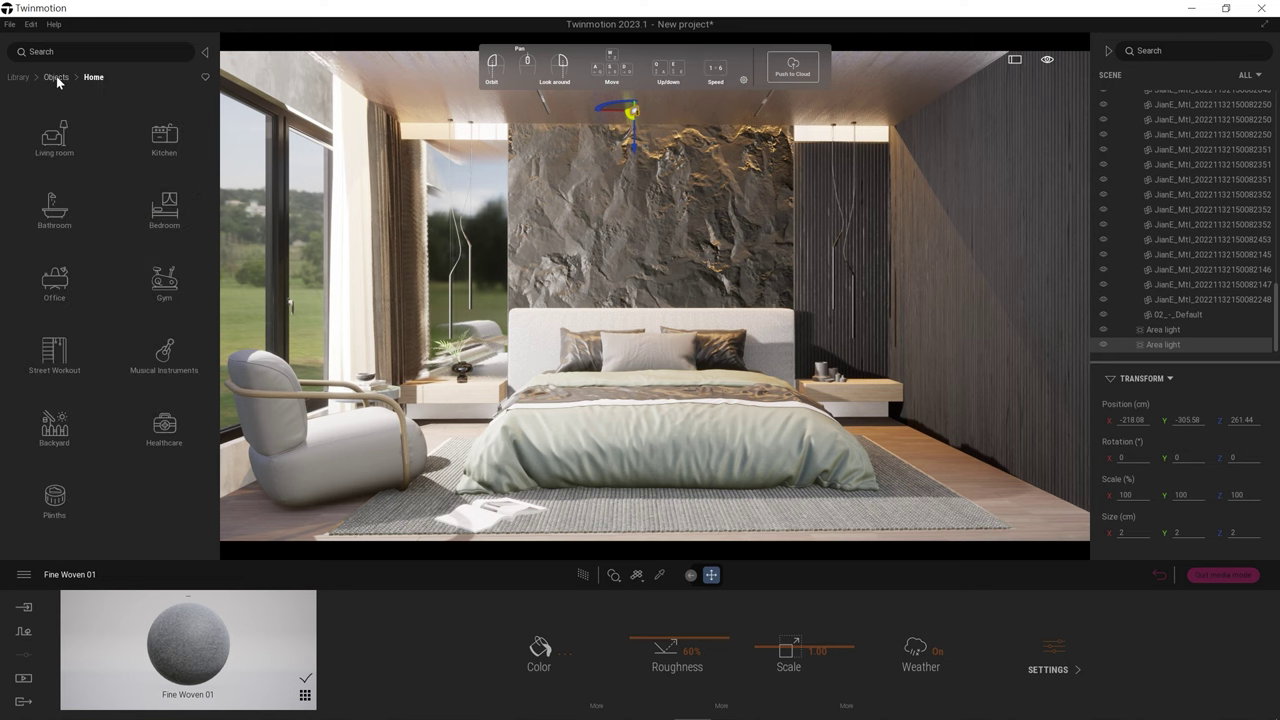
Step: Look through the Plinths and primitives object categories, then return to the library root
click(54, 495)
click(93, 77)
click(62, 77)
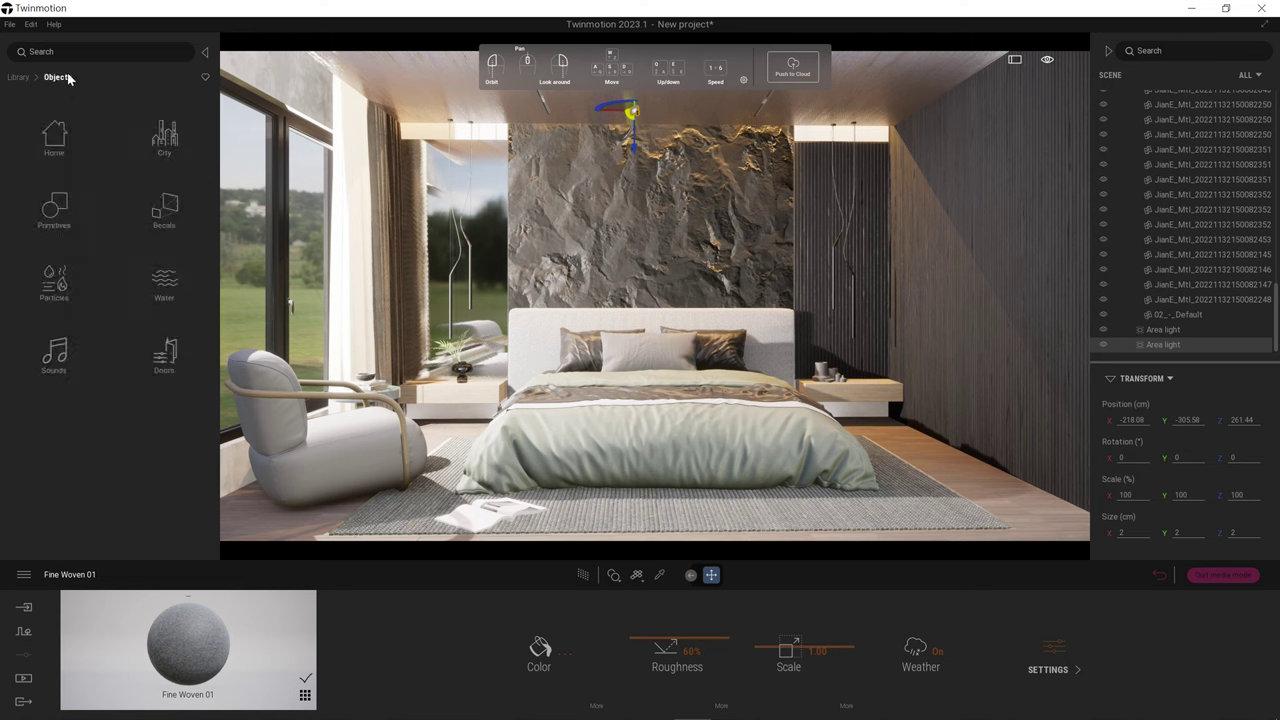
click(54, 206)
click(45, 77)
click(18, 77)
Step: Browse the Quixel Megascans 3D Assets plant categories
click(168, 274)
click(79, 78)
click(164, 133)
click(52, 350)
click(57, 78)
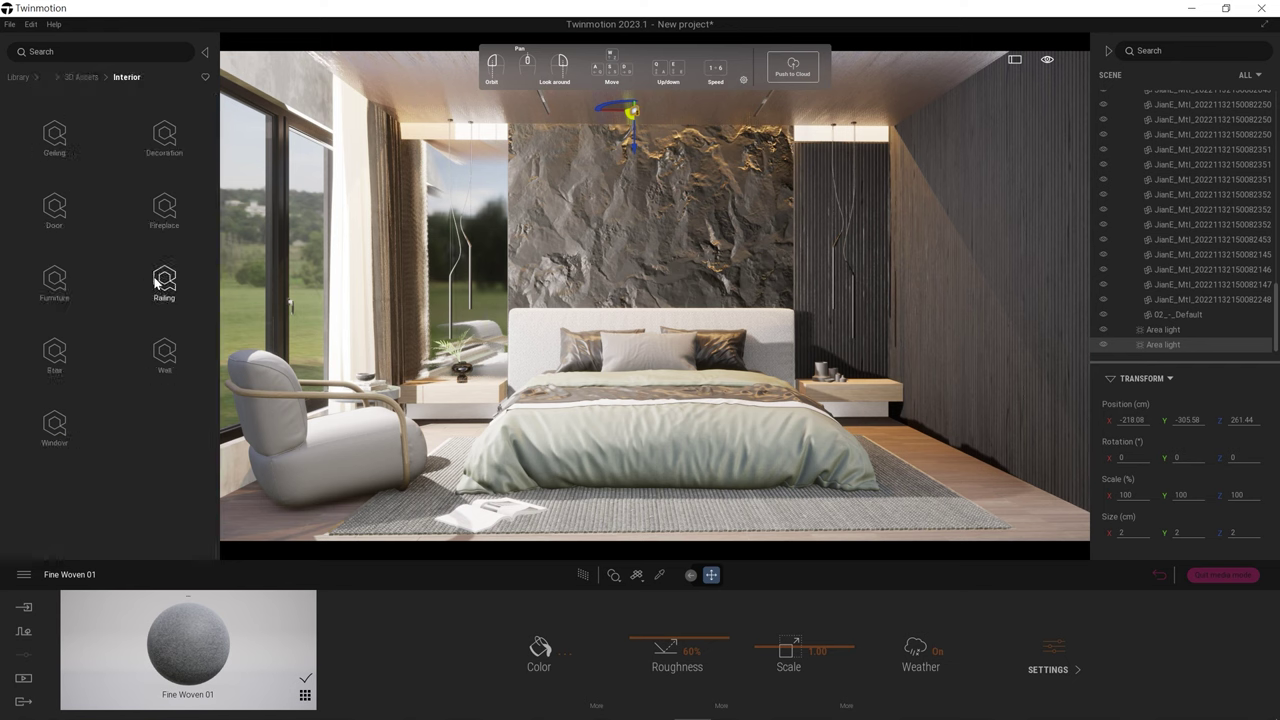
Step: Browse the Megascans interior furniture seating and table lists
click(54, 280)
click(59, 124)
scroll(151, 338, down, 3)
scroll(151, 338, down, 3)
click(121, 77)
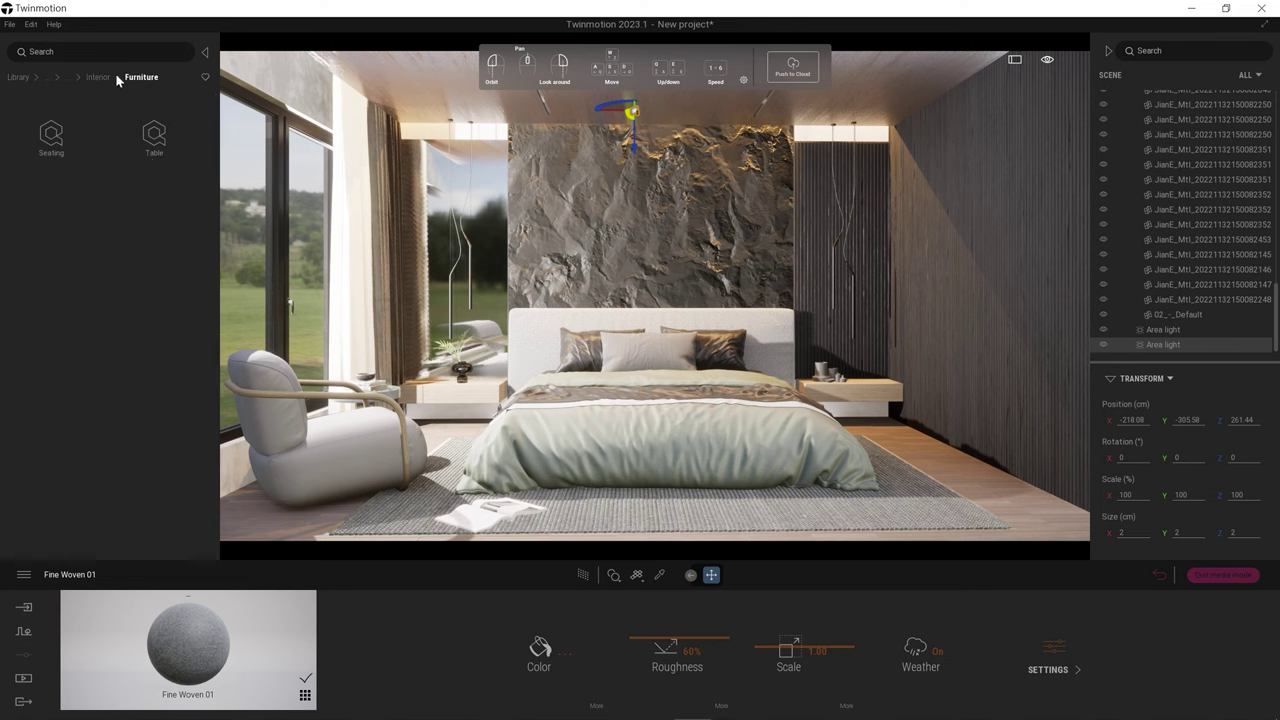
click(154, 133)
click(116, 77)
click(64, 78)
click(18, 77)
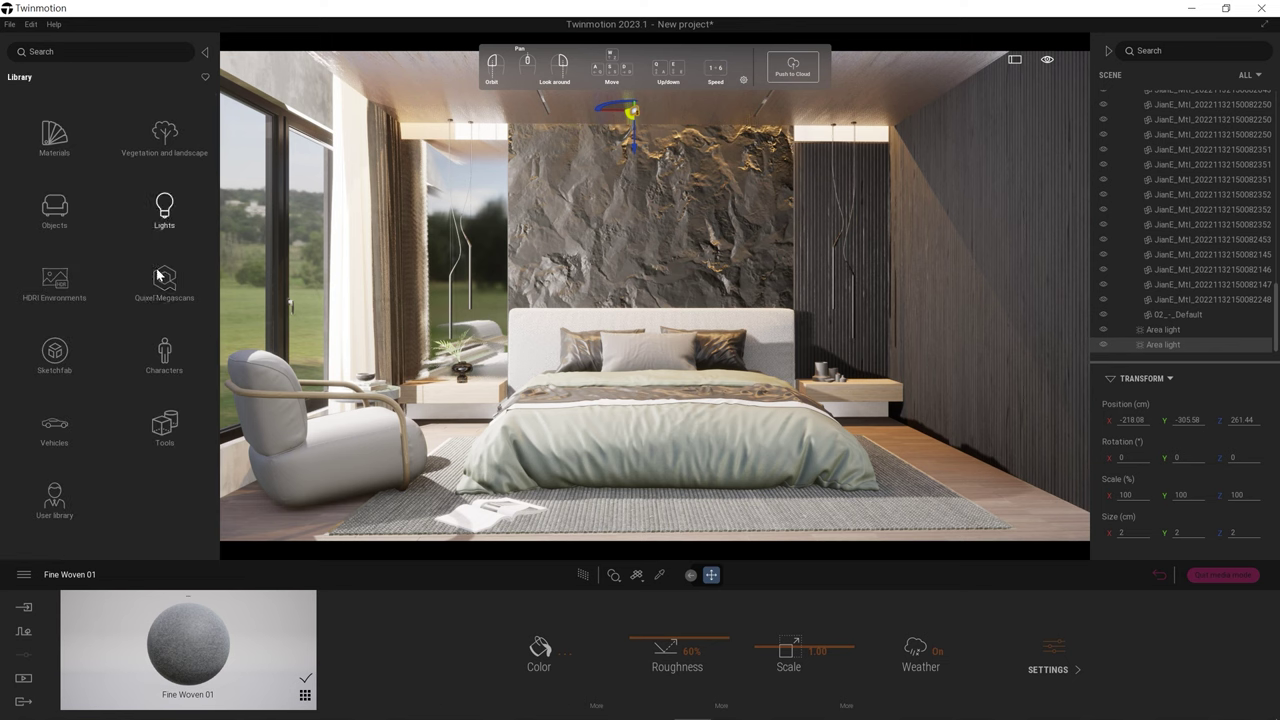
Step: Check the user library, then open Characters > Animated humans
click(54, 497)
click(18, 77)
click(164, 355)
click(54, 130)
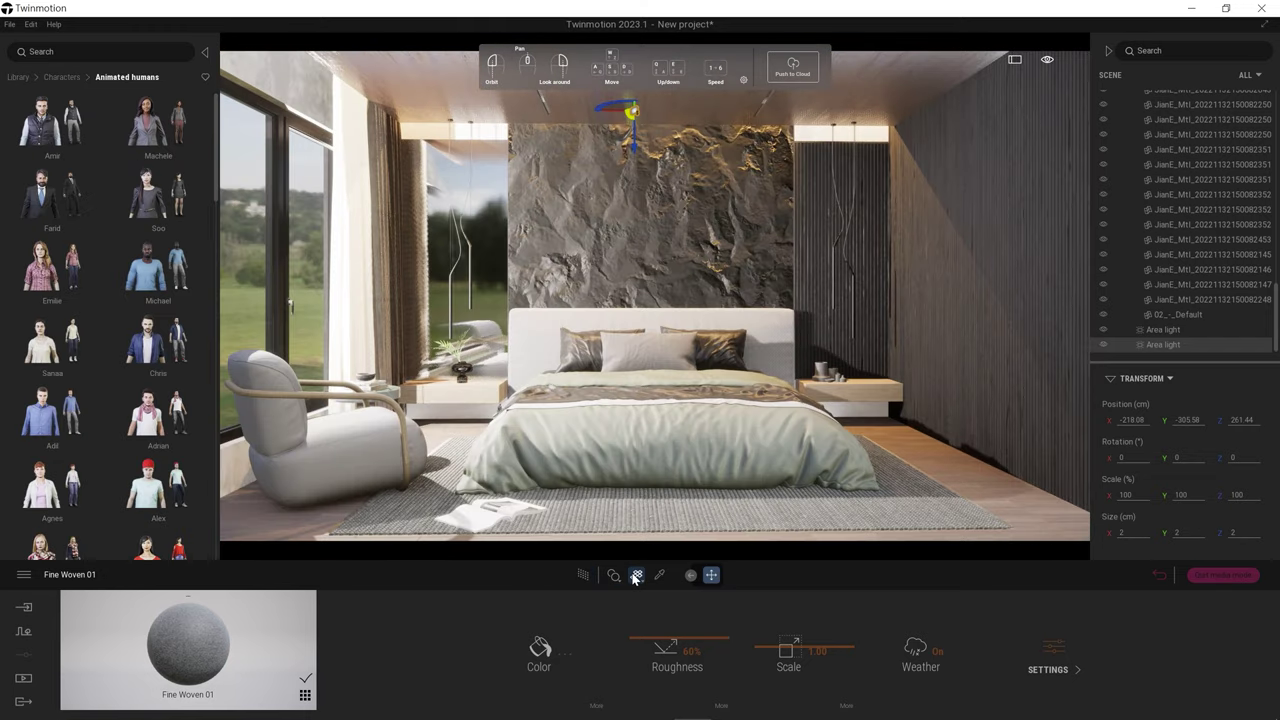
Step: Apply Chevron Mesh 01 to the armchair and check it with a path-traced preview
click(715, 327)
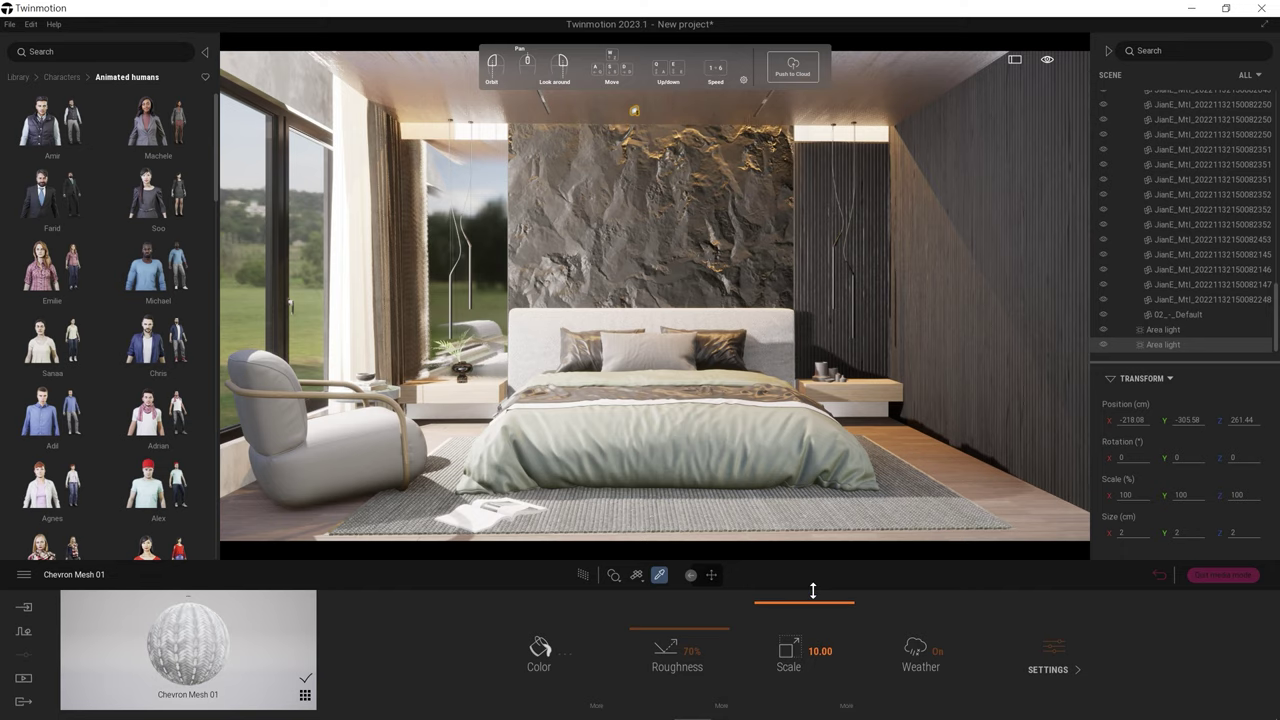
click(583, 576)
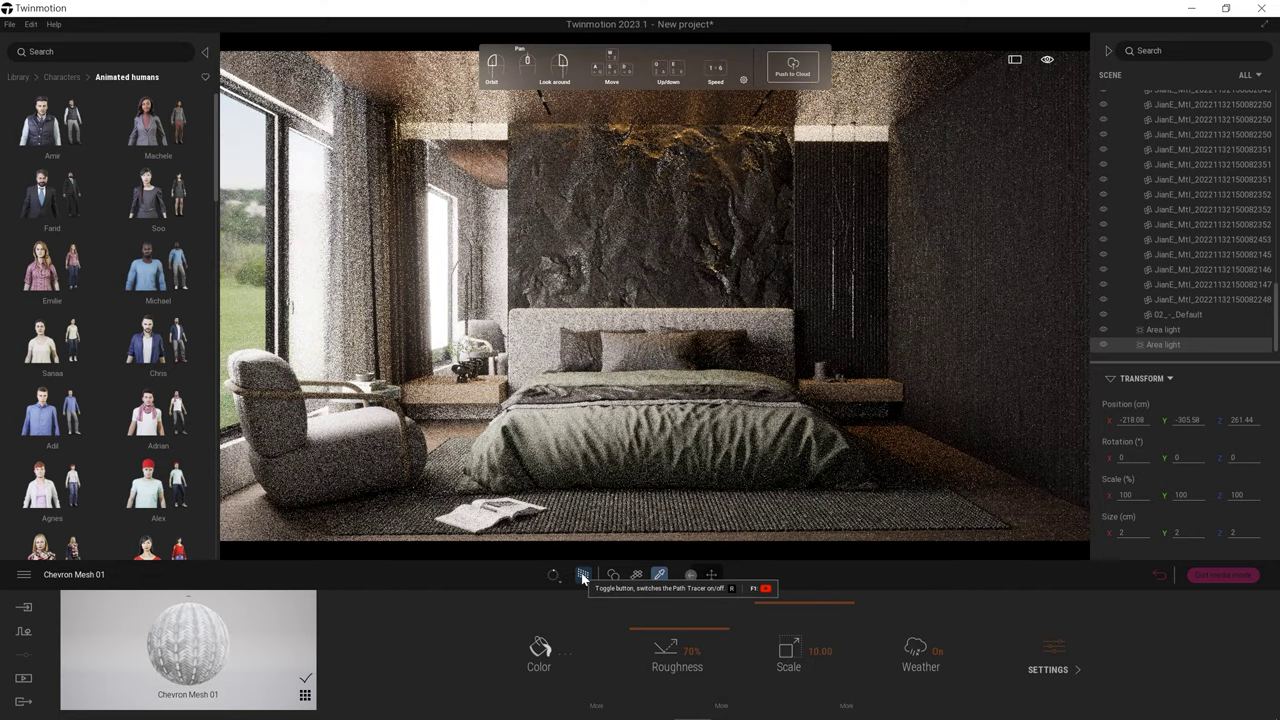
click(583, 576)
mouse_move(40, 122)
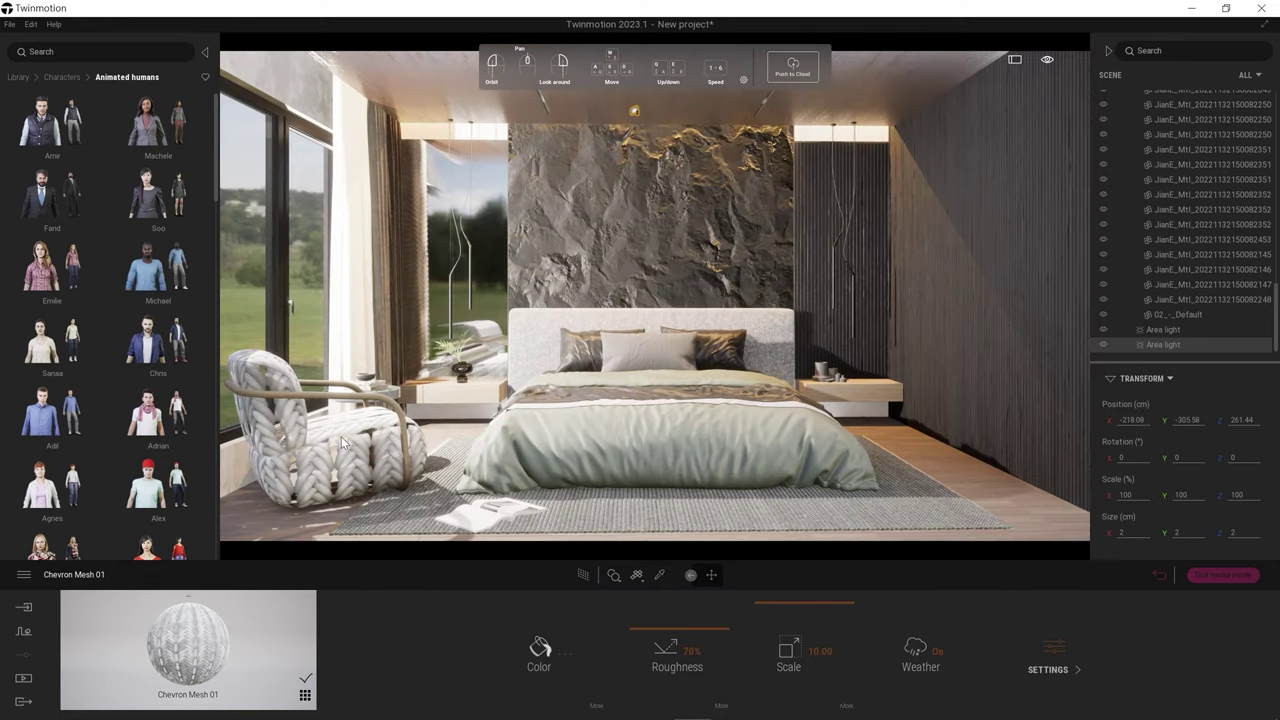
Step: Apply the Carpet wool dak 01 fabric from Materials > Fabric to the armchair
click(18, 77)
click(52, 132)
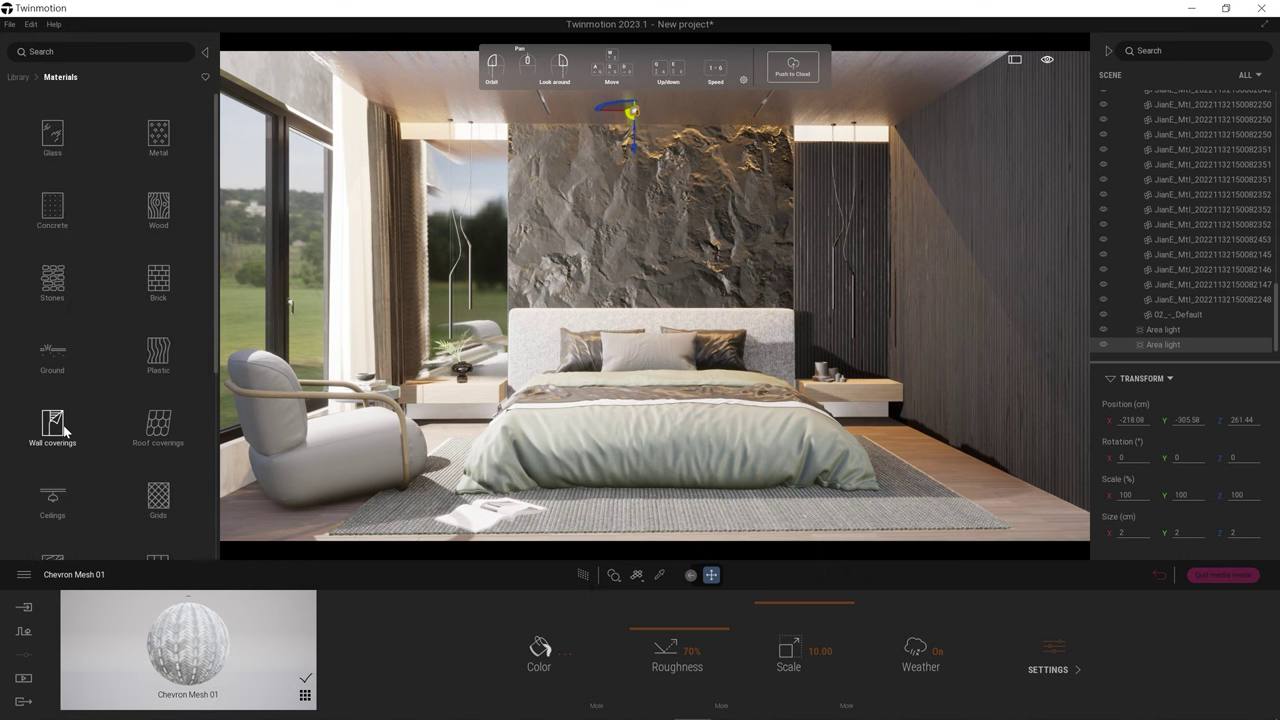
scroll(153, 388, down, 2)
click(52, 395)
mouse_move(158, 194)
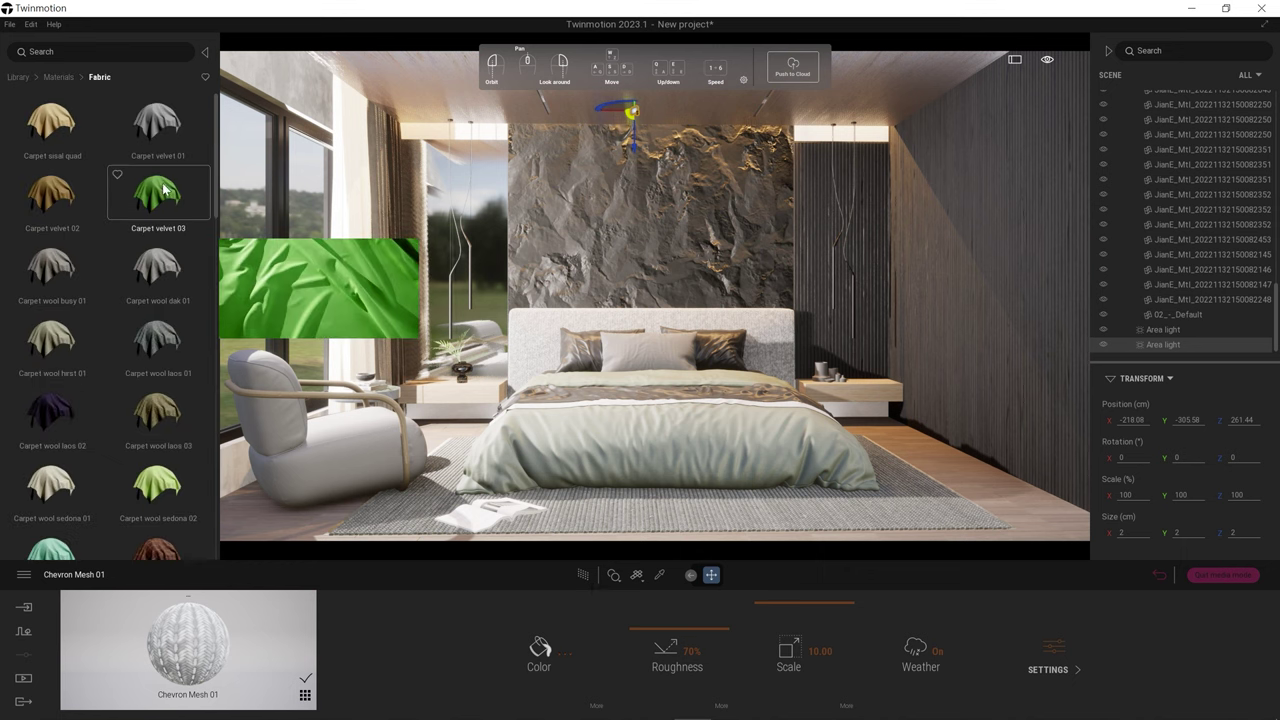
drag(158, 256, 320, 440)
Step: Path-trace the room at Low quality (64) and sample the green marble material from the scene
click(583, 575)
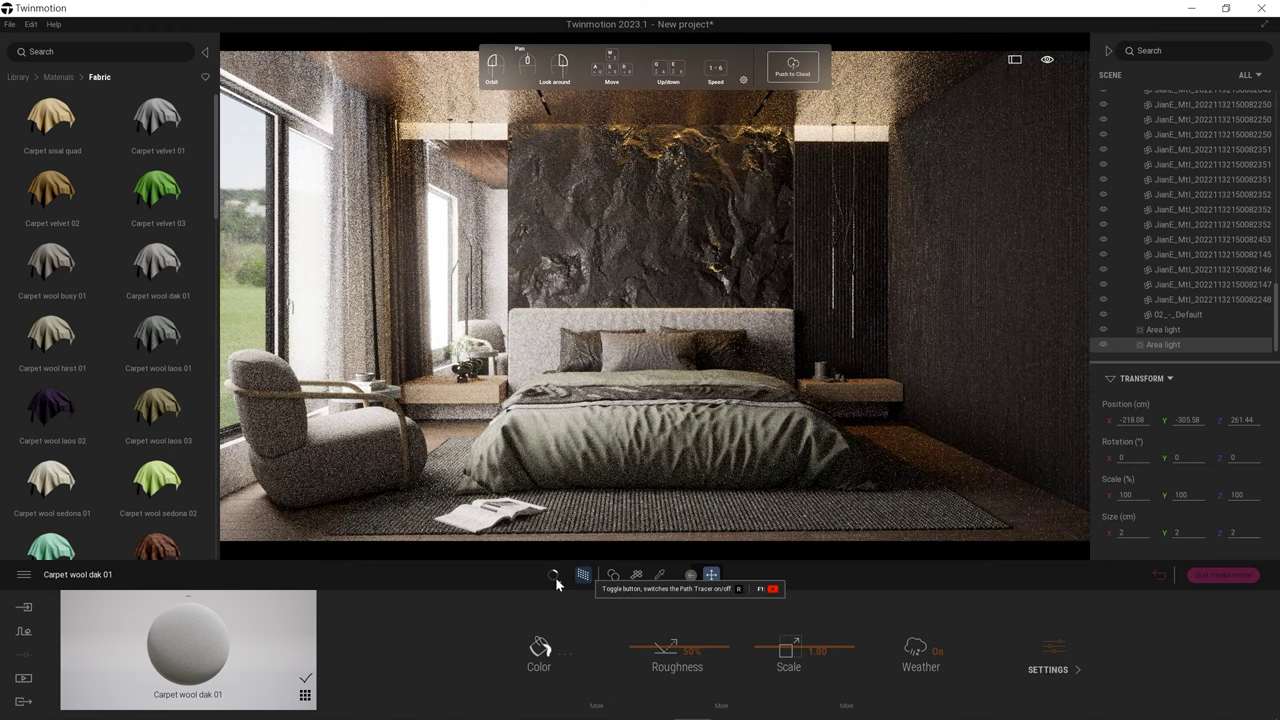
click(550, 496)
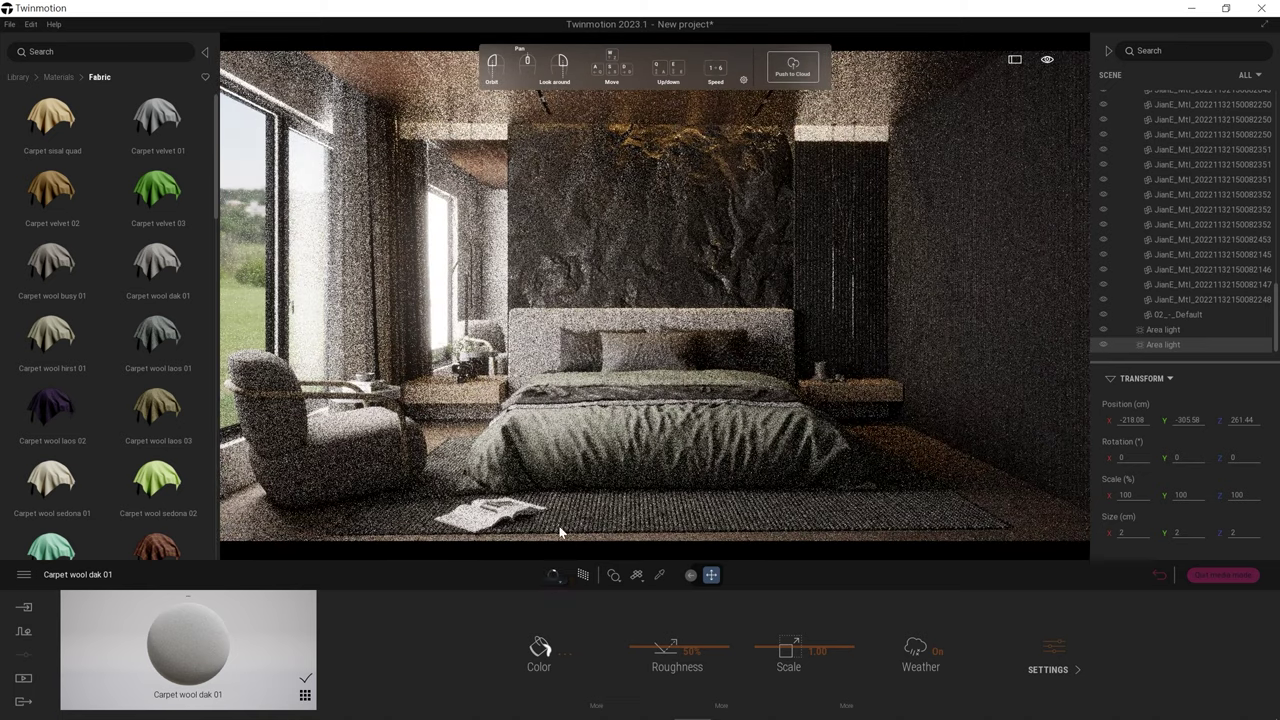
click(553, 496)
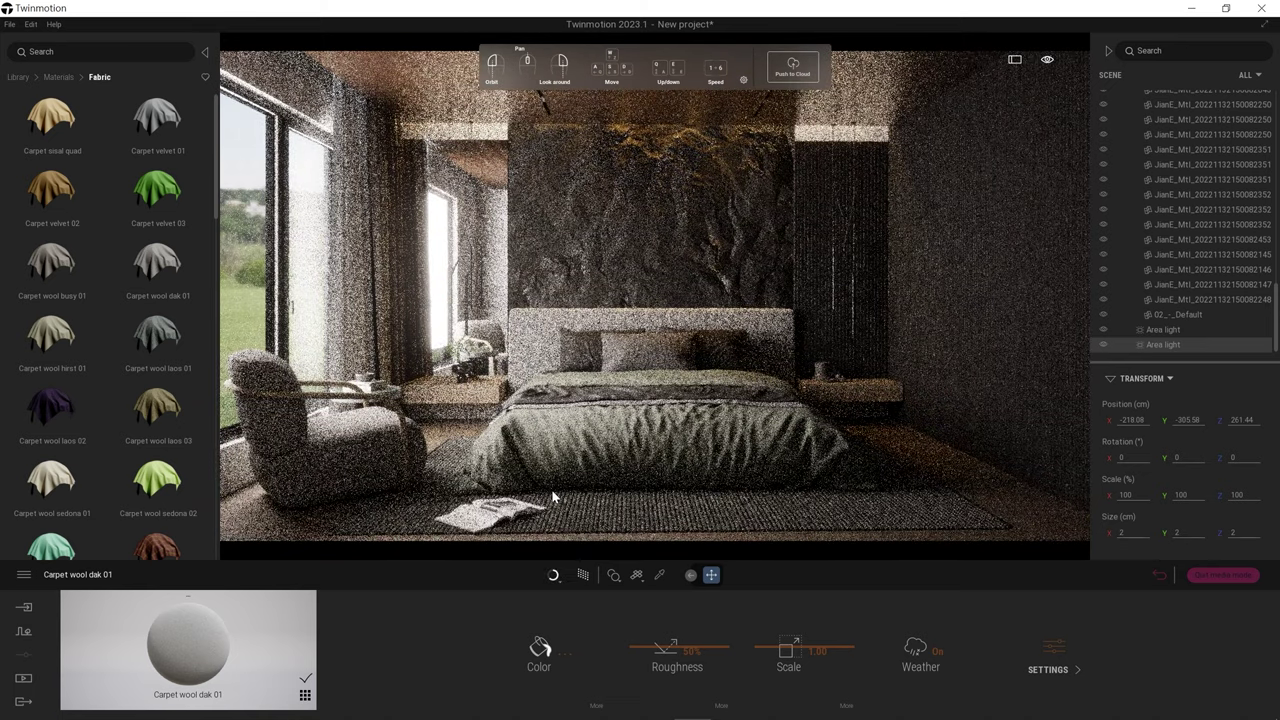
click(659, 575)
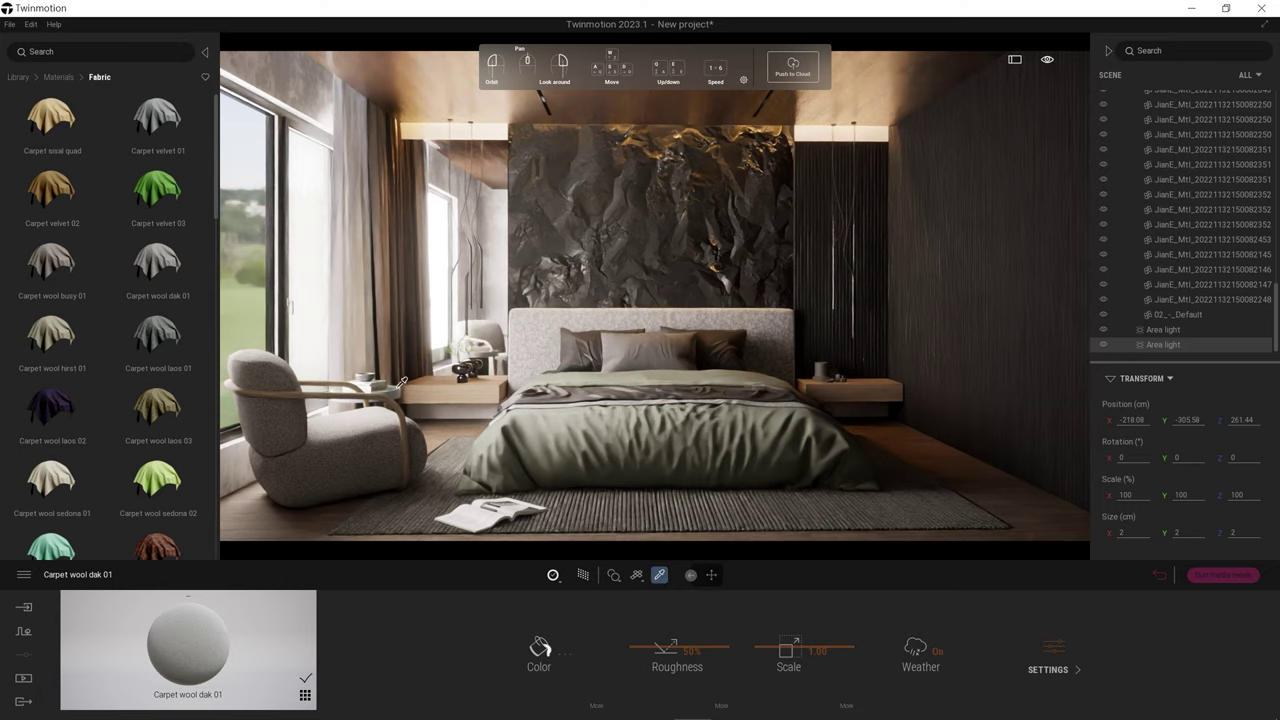
click(396, 388)
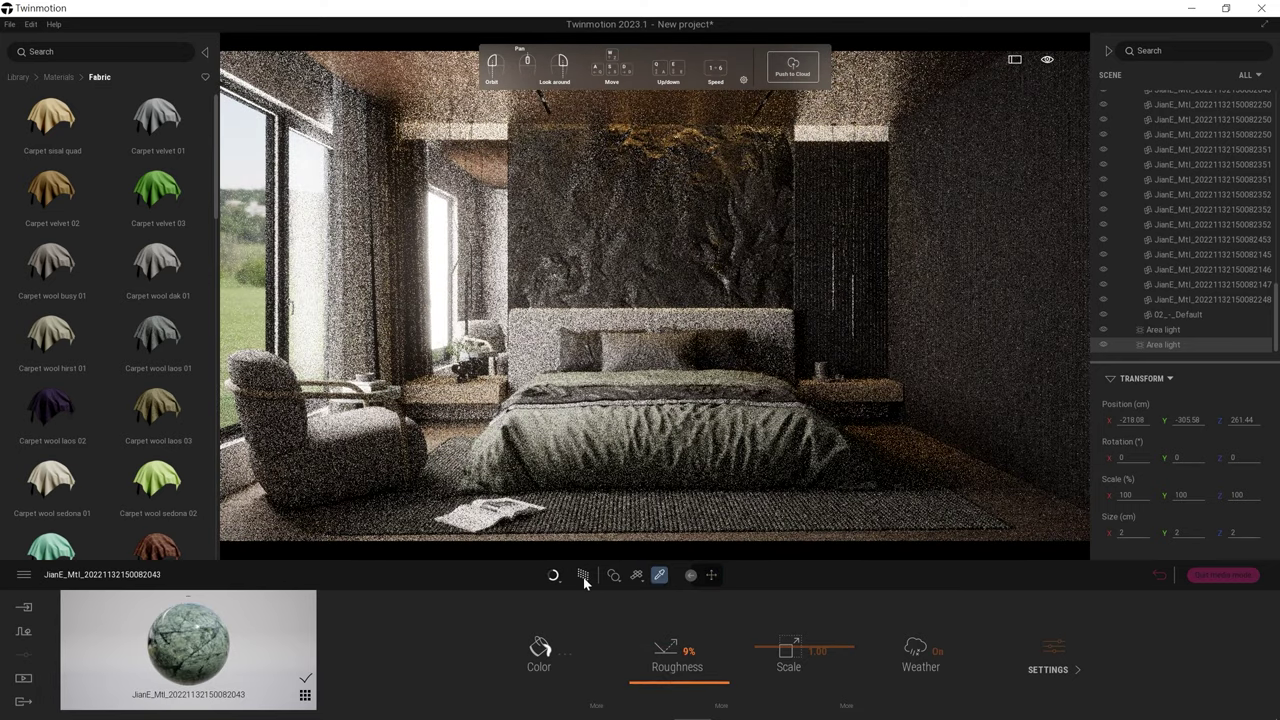
Step: Sample the dark crumpled stone wall and set its roughness to about 94% and metalness to 30%
click(583, 575)
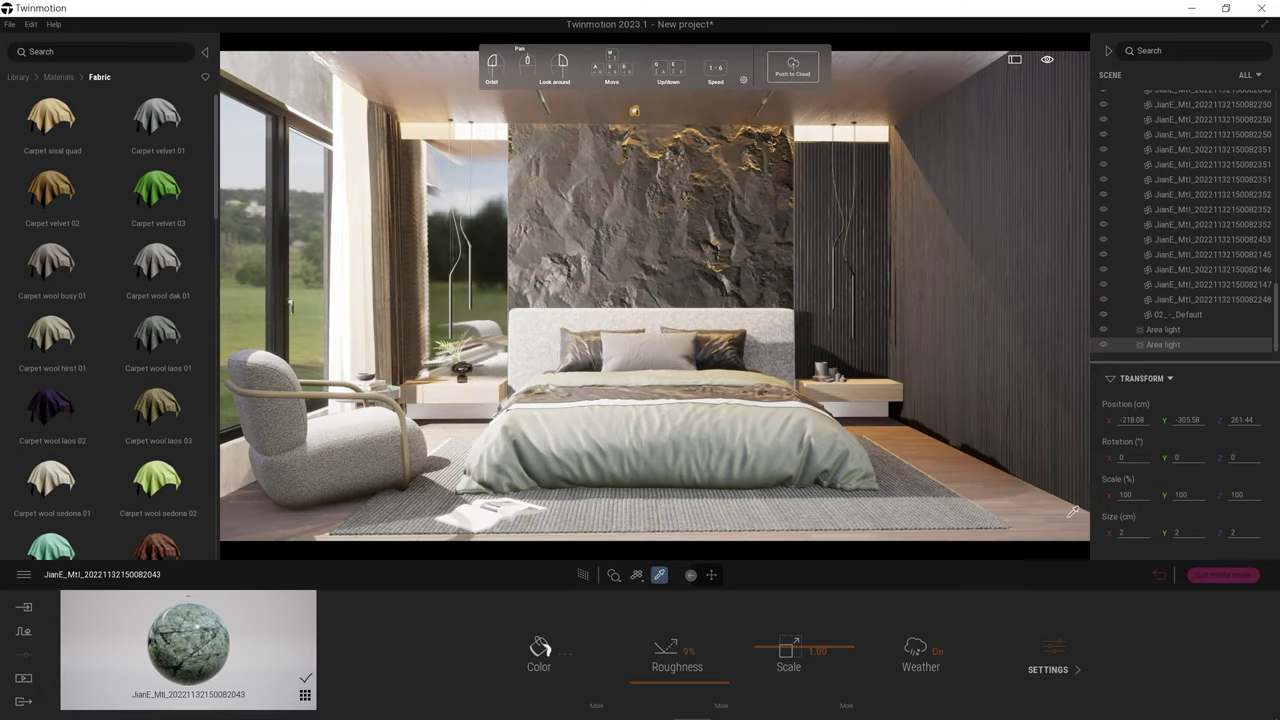
click(583, 575)
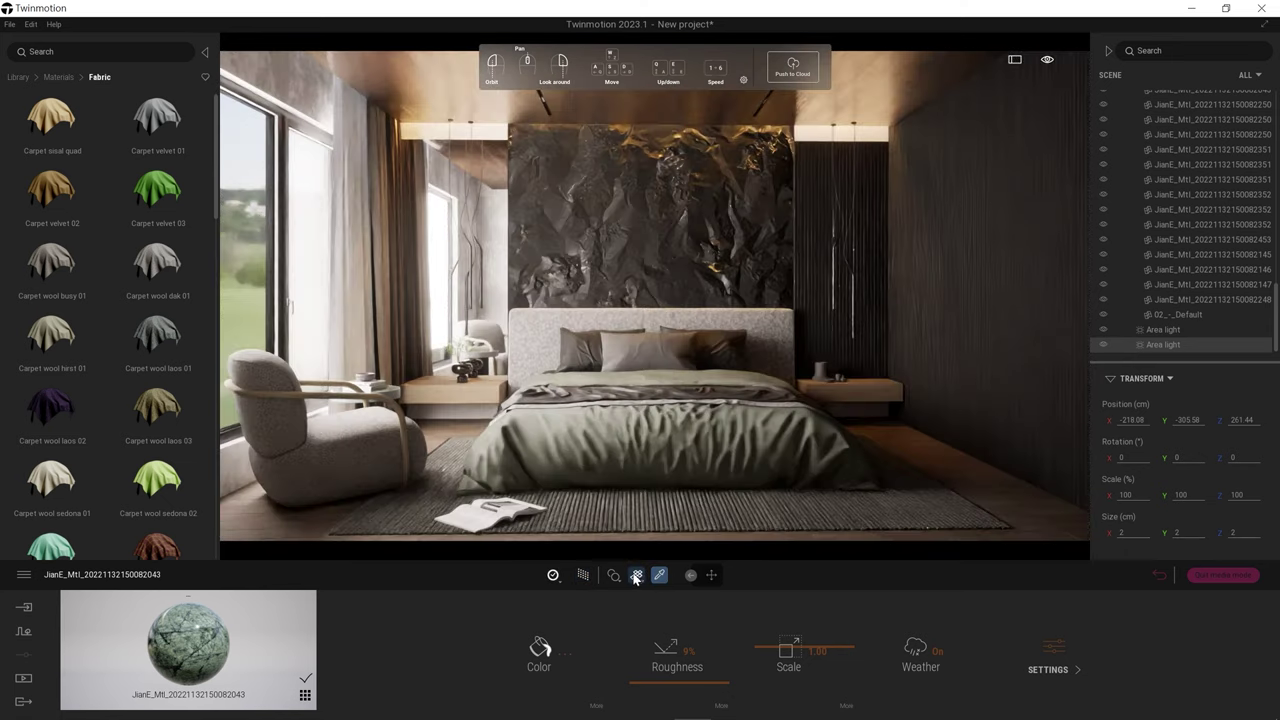
click(677, 245)
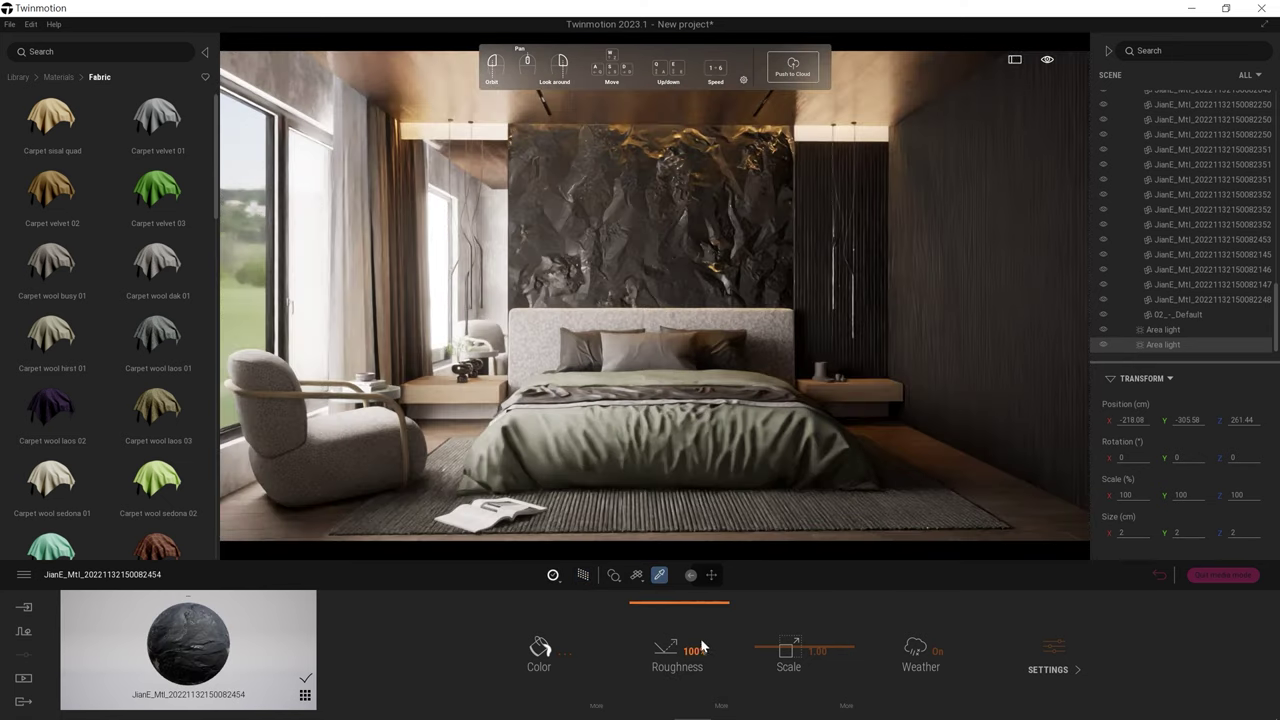
drag(678, 604, 676, 620)
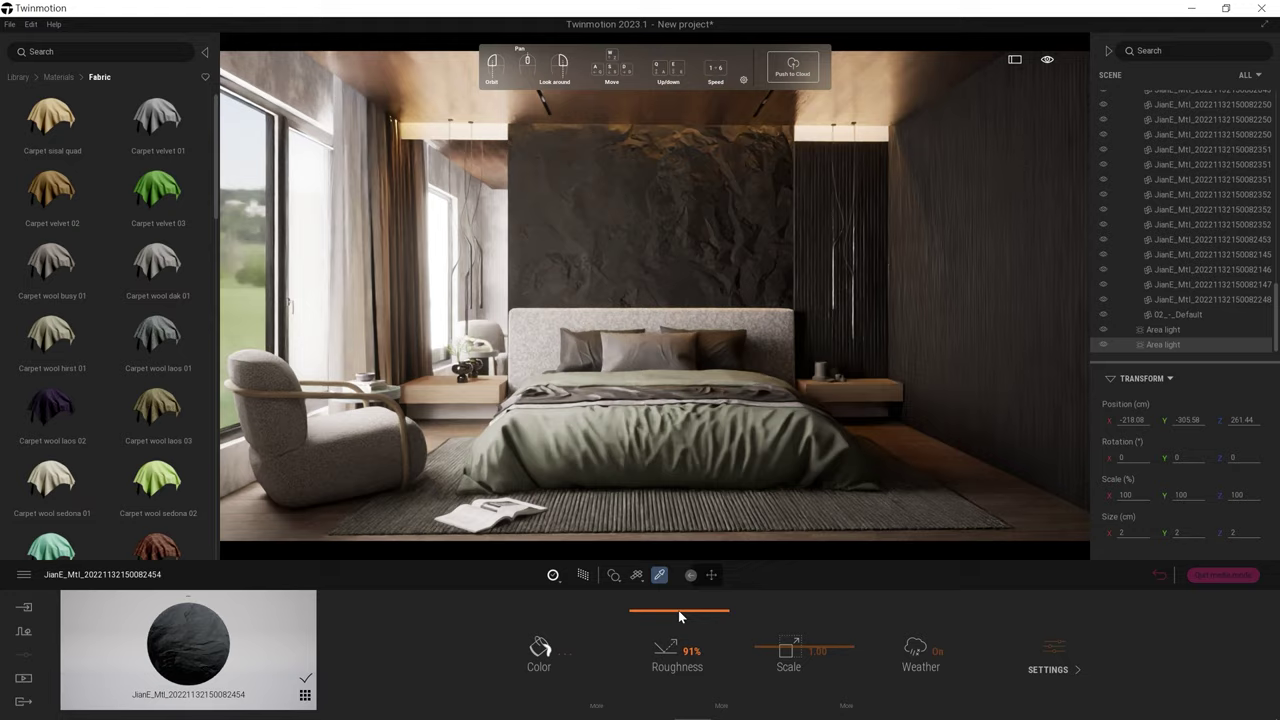
drag(674, 614, 686, 629)
click(1052, 653)
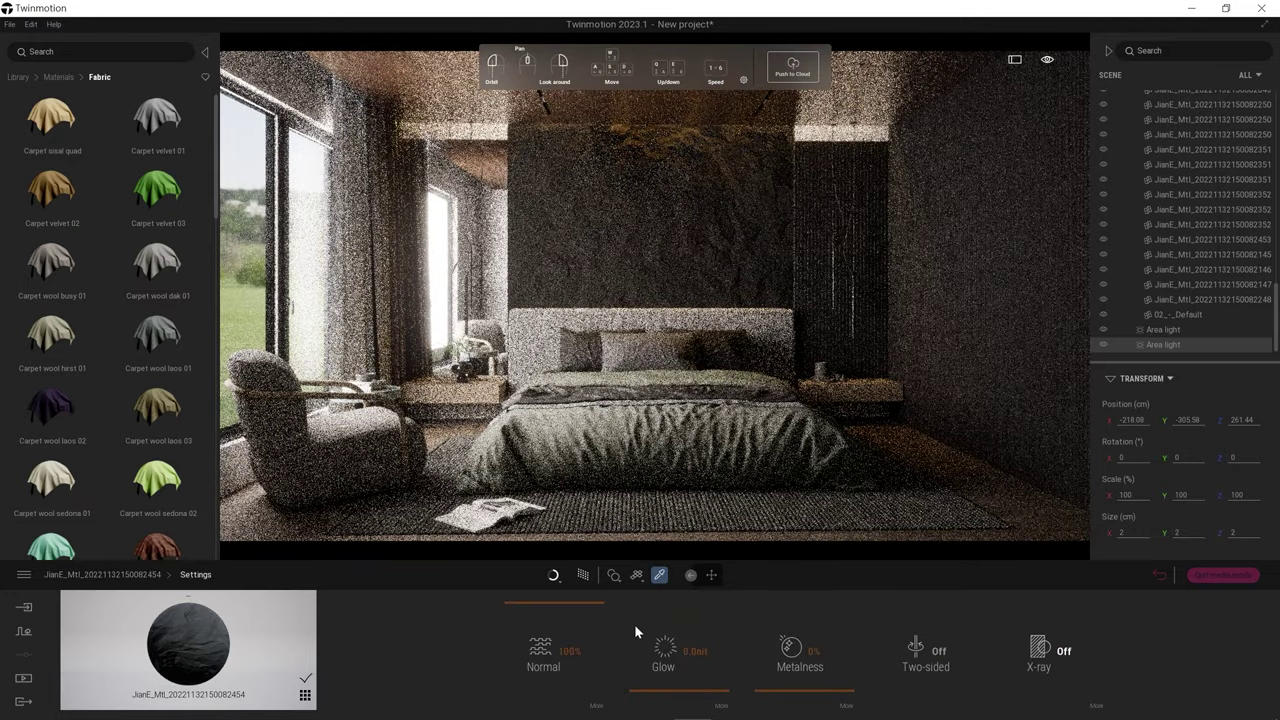
drag(800, 683, 801, 668)
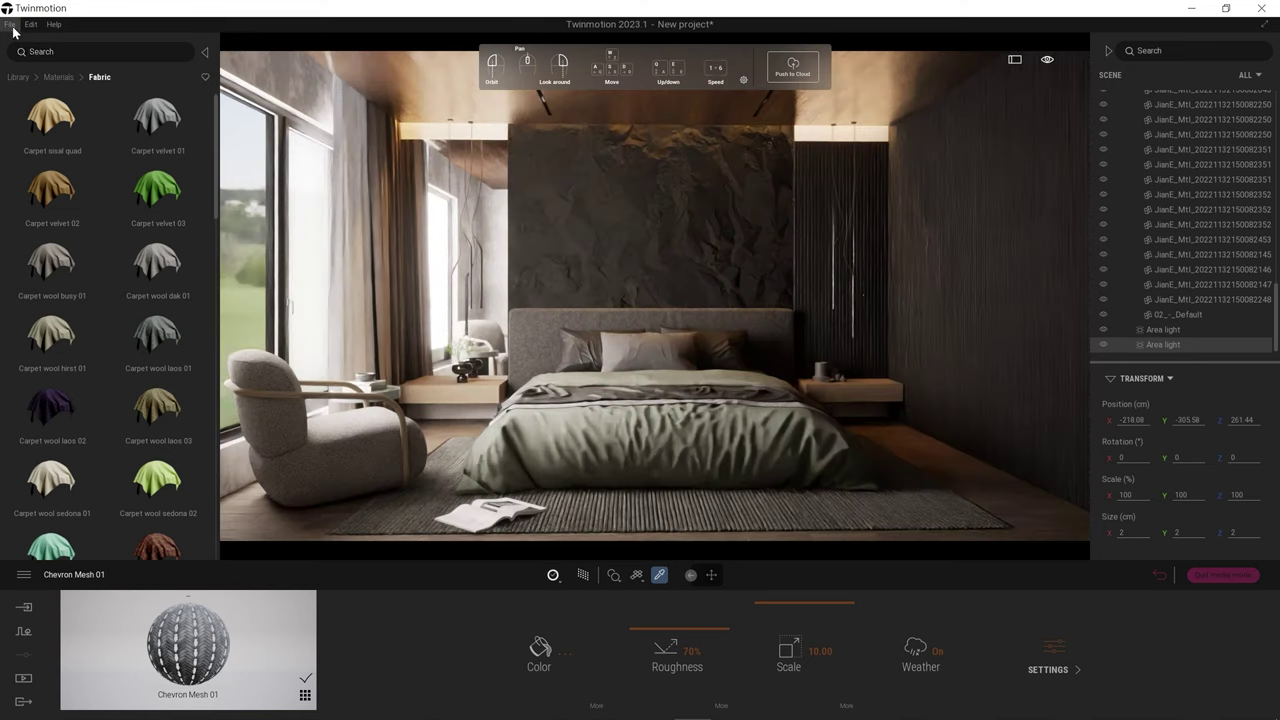
Step: Save the project as BED with Save As, then switch path tracing back on
click(558, 511)
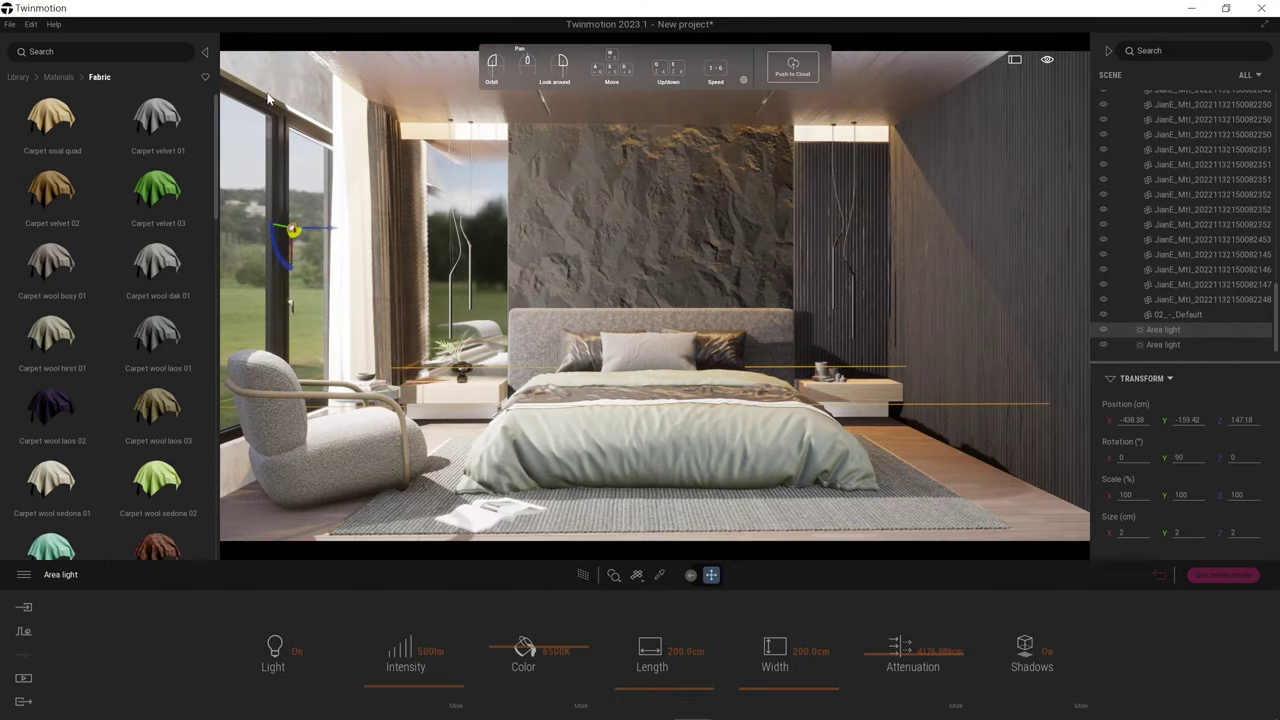
click(10, 23)
click(45, 125)
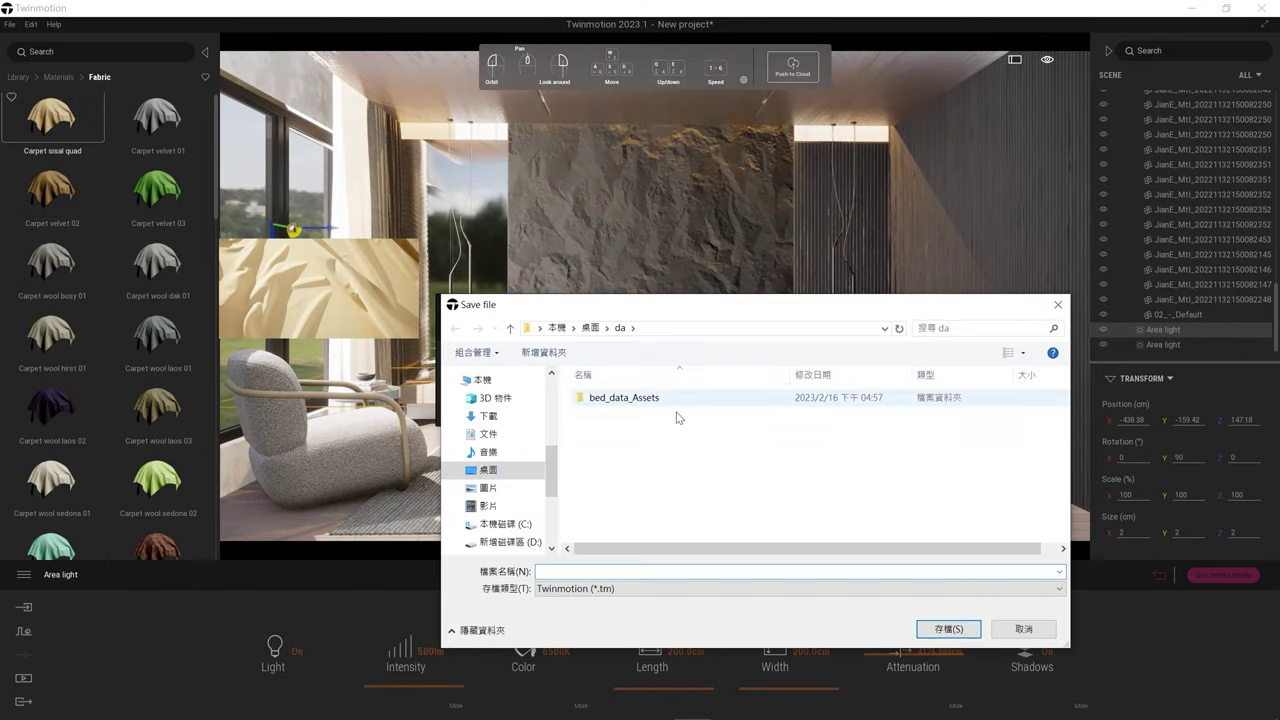
text(B)
key(Return)
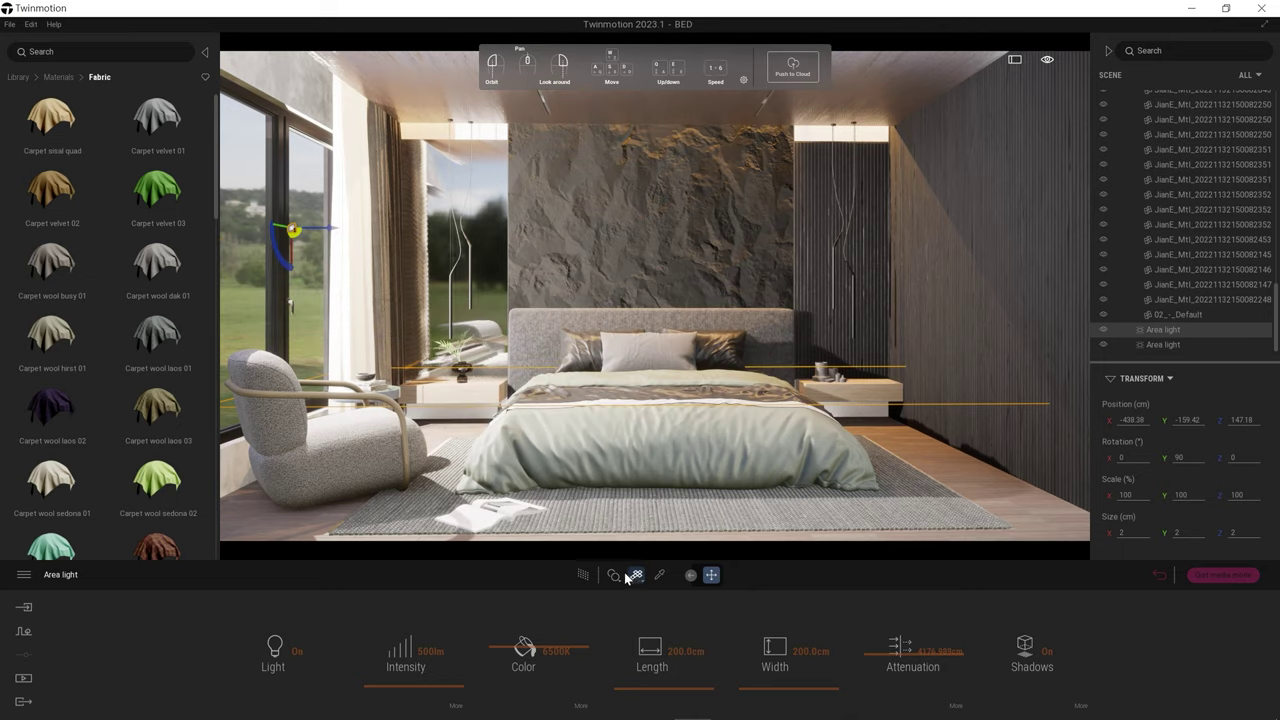
click(583, 575)
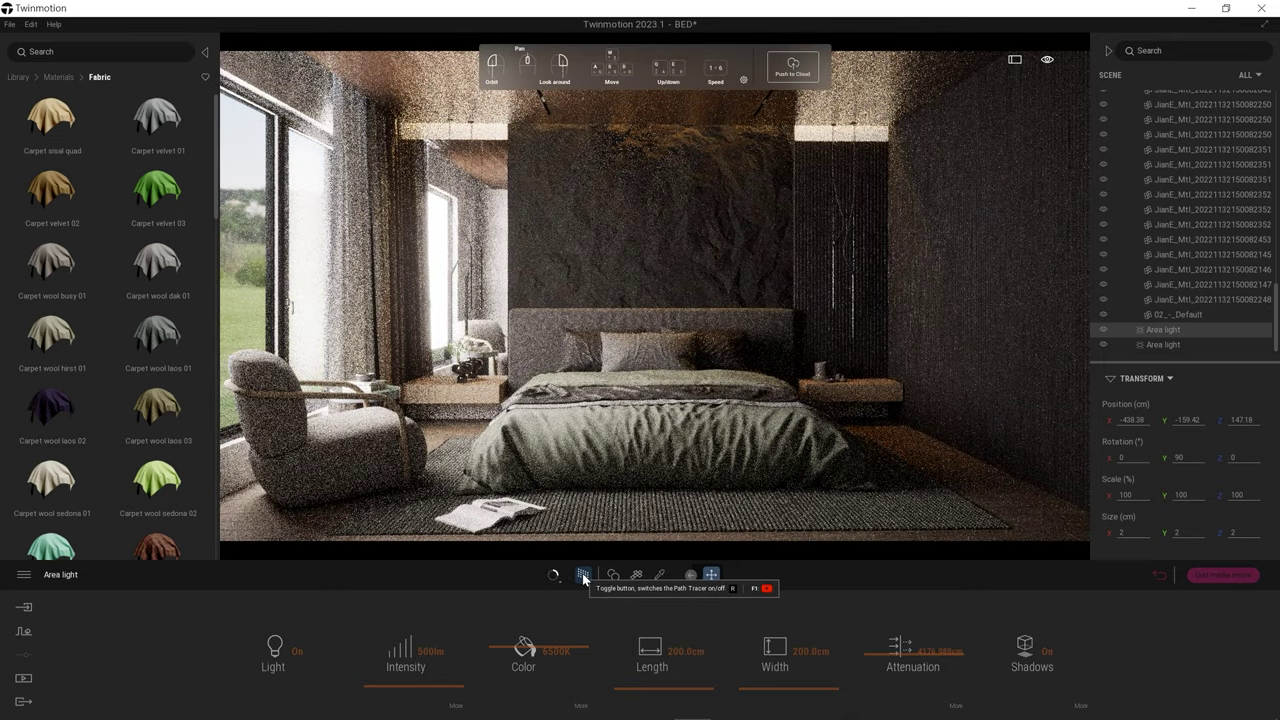
Step: Browse the Wall coverings and Marble and granite material categories
scroll(209, 405, down, 10)
scroll(209, 405, down, 5)
click(65, 79)
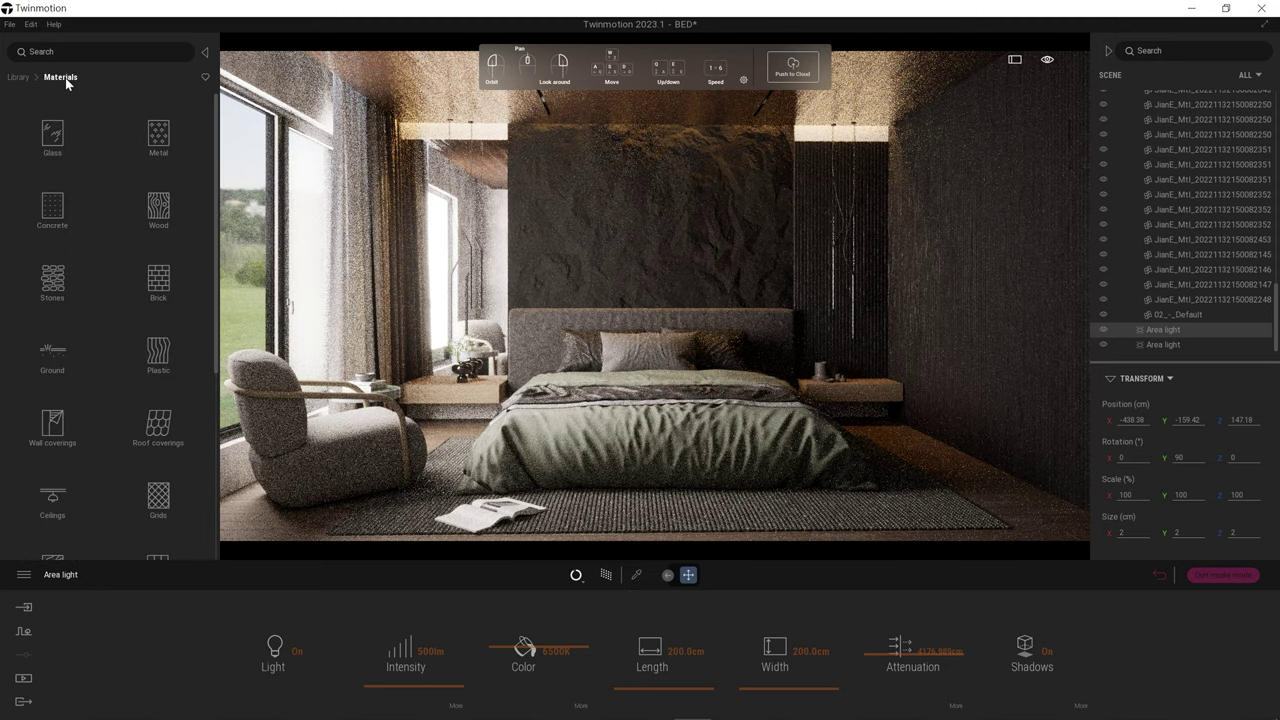
click(576, 575)
click(60, 425)
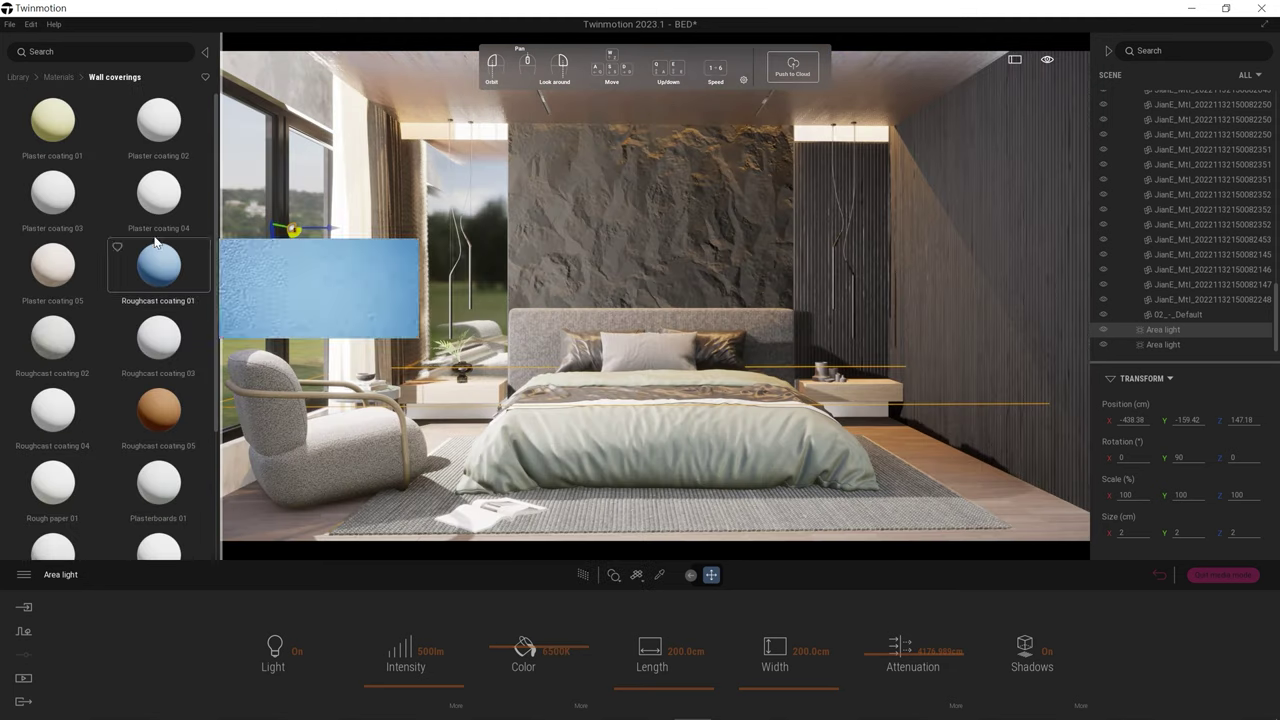
click(60, 77)
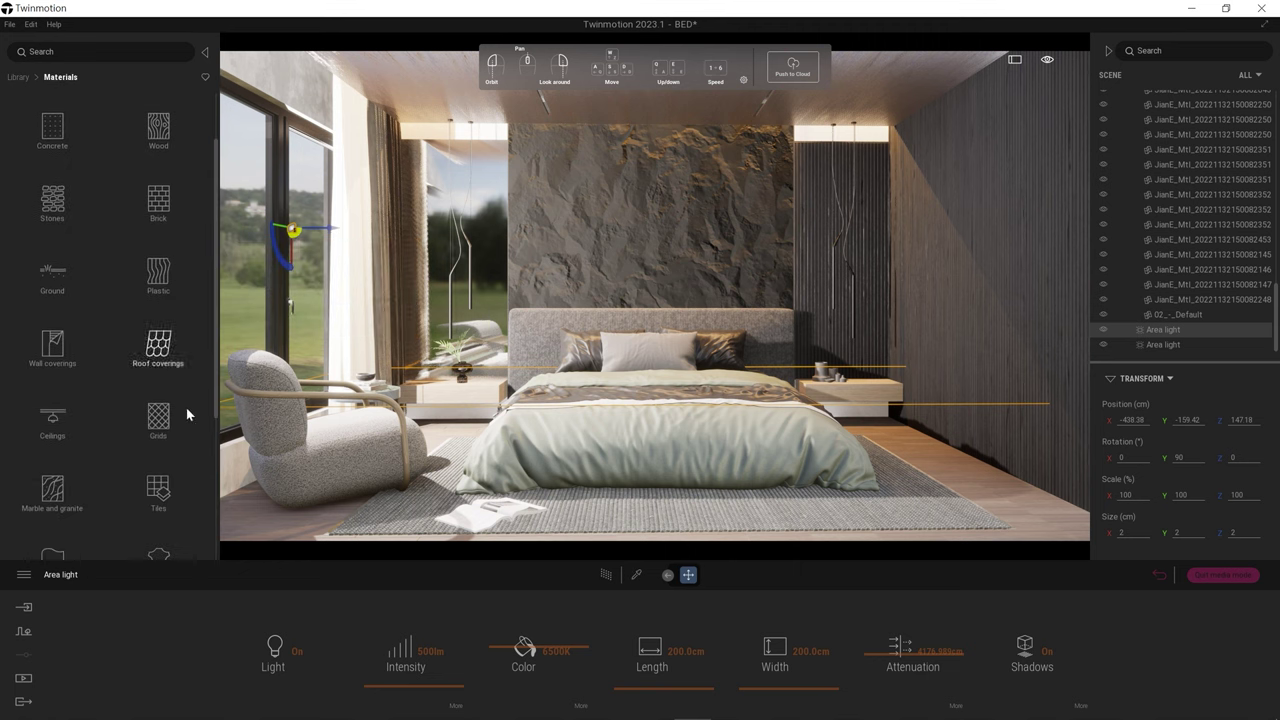
scroll(160, 335, down, 1)
click(70, 410)
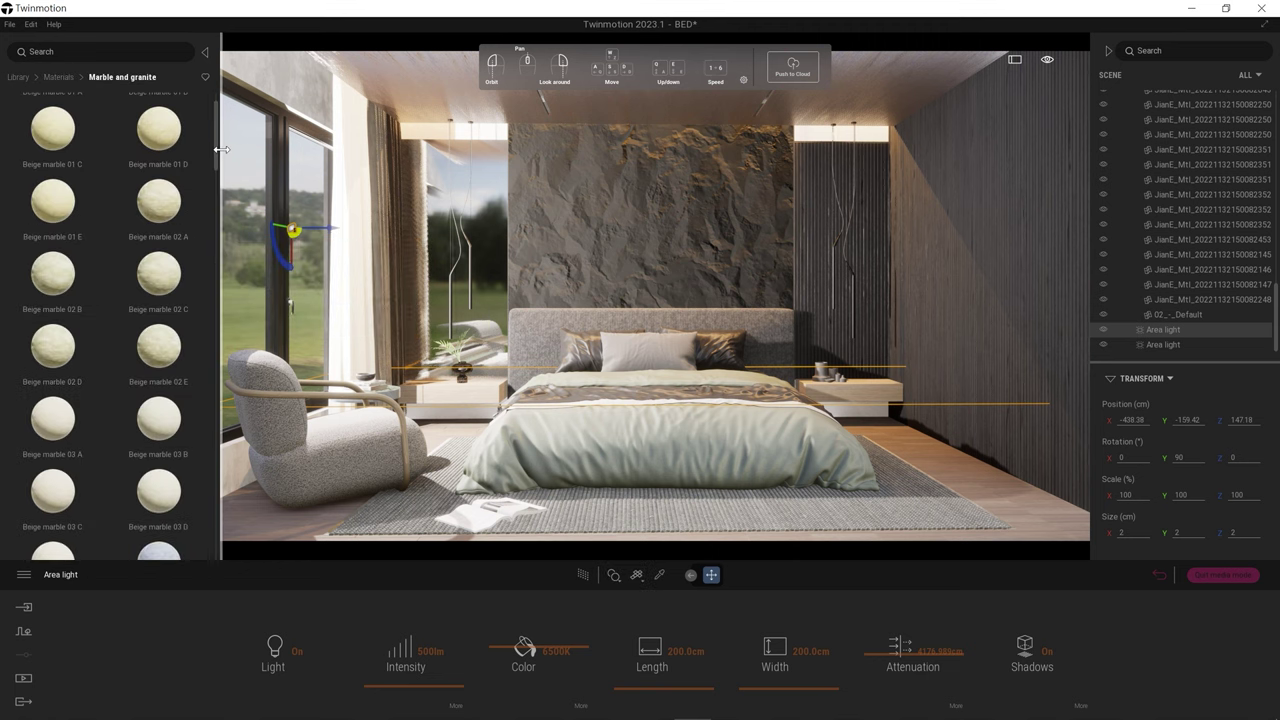
click(60, 77)
Step: Look through the Modeling, Metal, Stones and brick material categories
scroll(133, 255, down, 3)
click(125, 254)
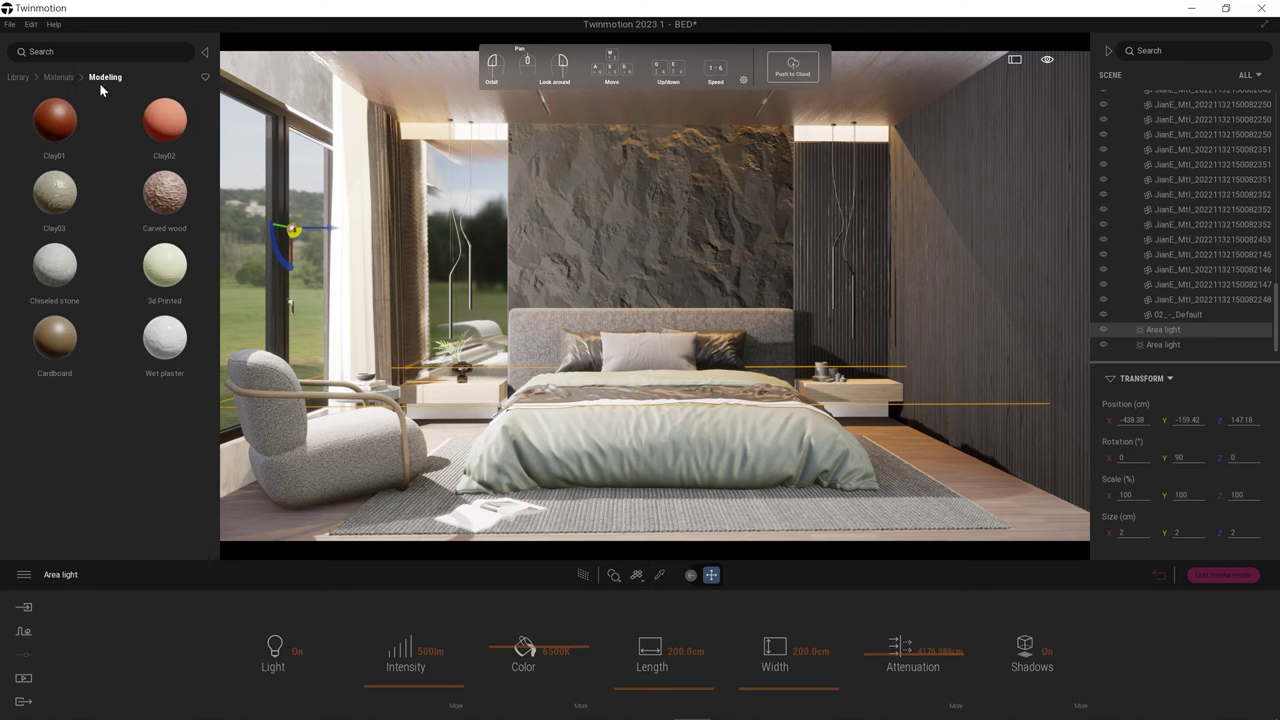
click(60, 77)
click(158, 135)
click(60, 77)
click(52, 280)
scroll(185, 292, down, 5)
click(60, 77)
click(157, 200)
click(60, 77)
Step: Scroll through the Ground > Man-made materials list with path tracing on
click(66, 344)
click(51, 135)
mouse_move(158, 265)
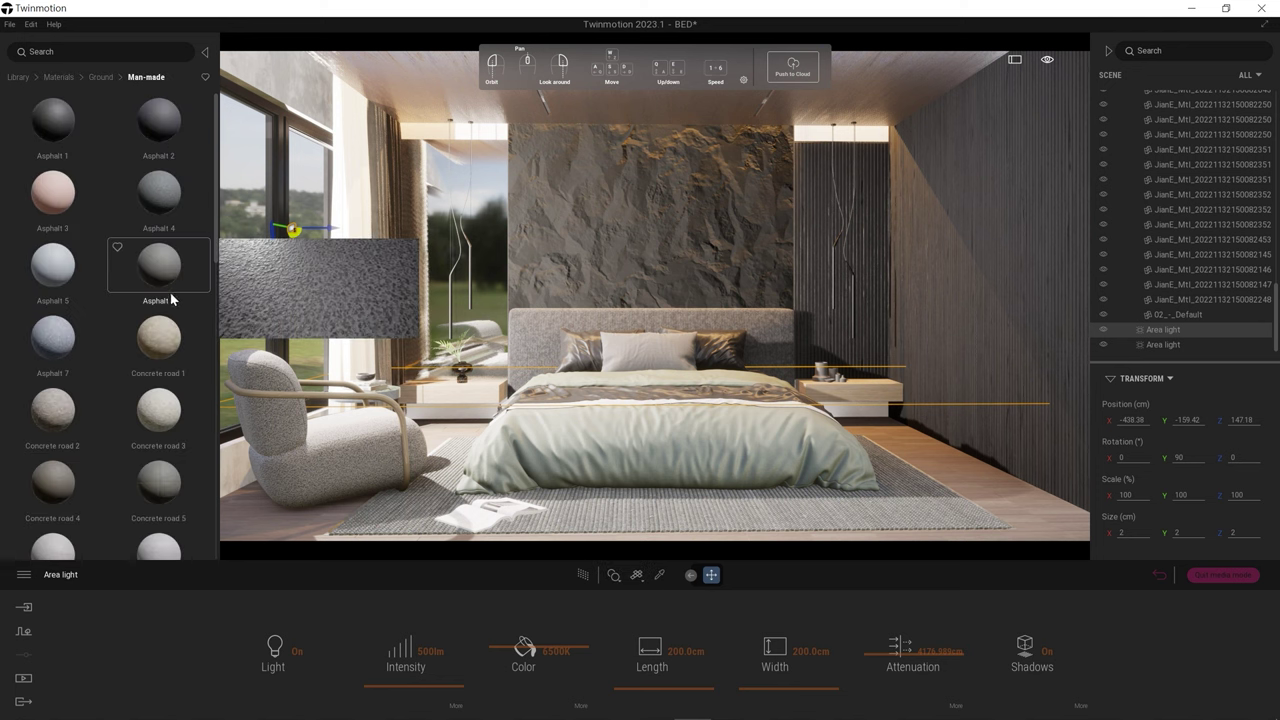
scroll(166, 300, down, 3)
scroll(166, 375, down, 3)
scroll(165, 434, down, 5)
scroll(160, 430, down, 3)
scroll(74, 372, down, 1)
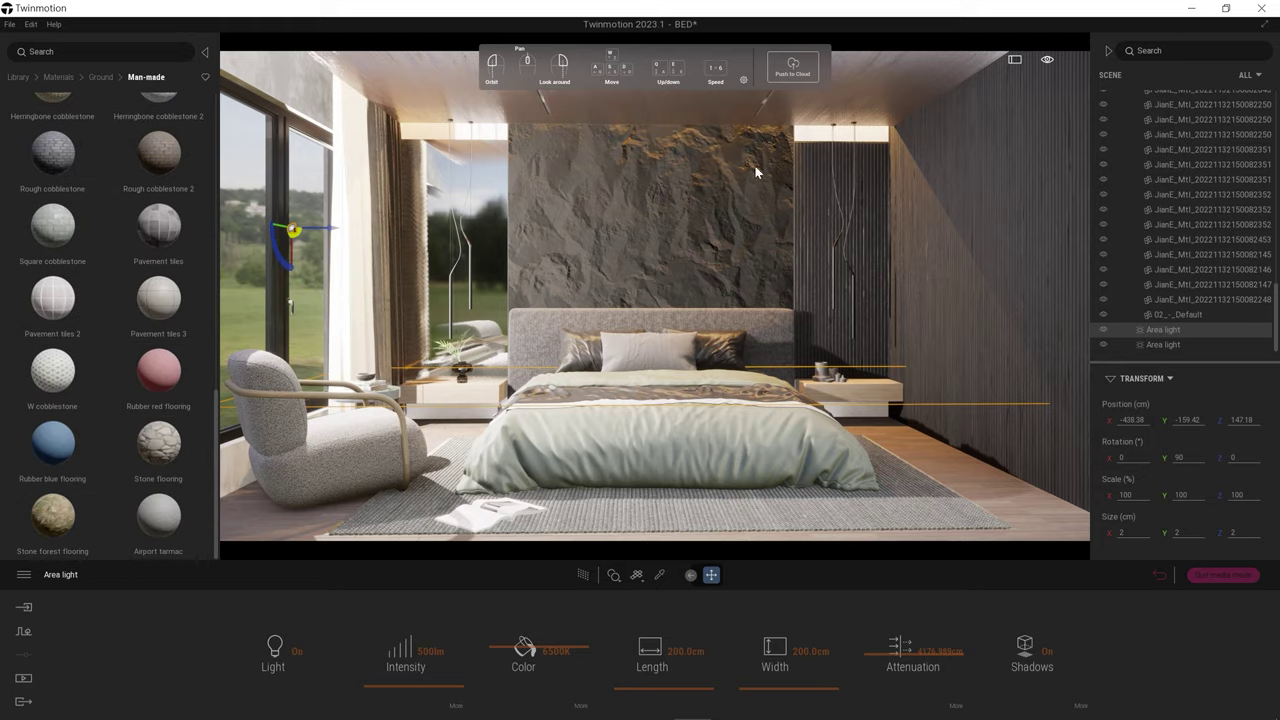
click(582, 574)
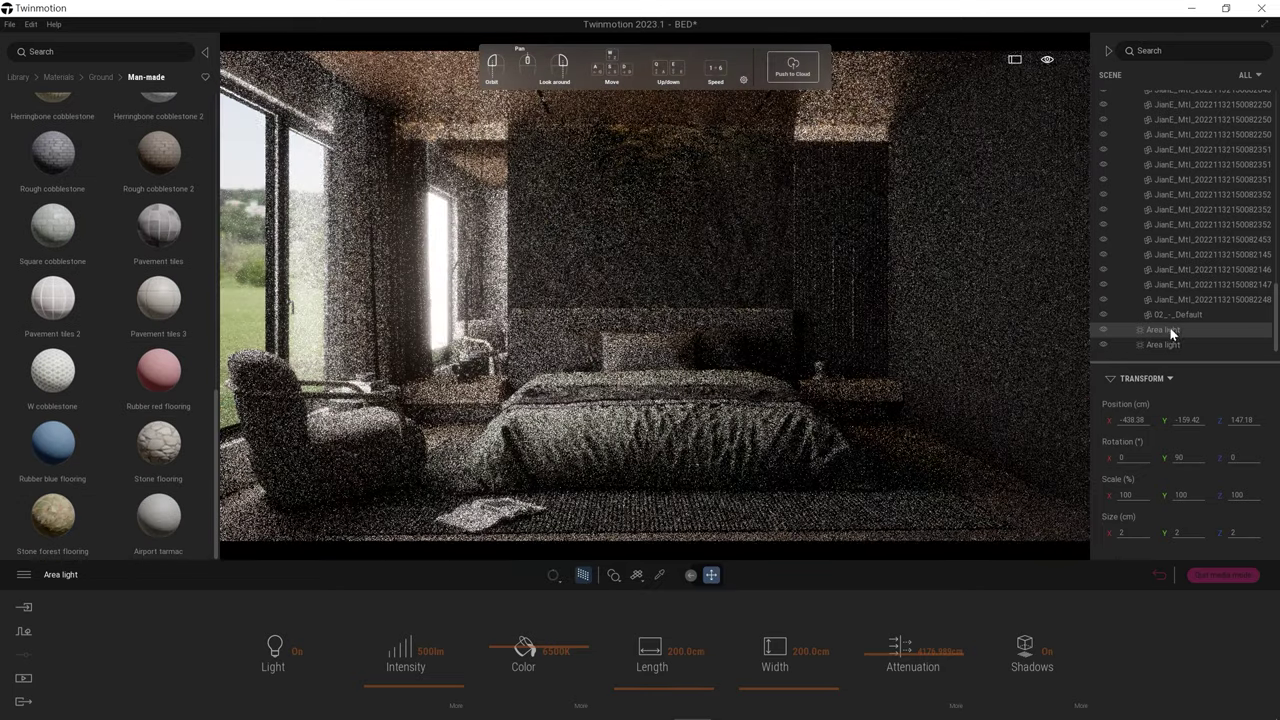
Step: Set the area light intensity to 550 lm and show the saved Image1 under Media
drag(412, 685, 415, 684)
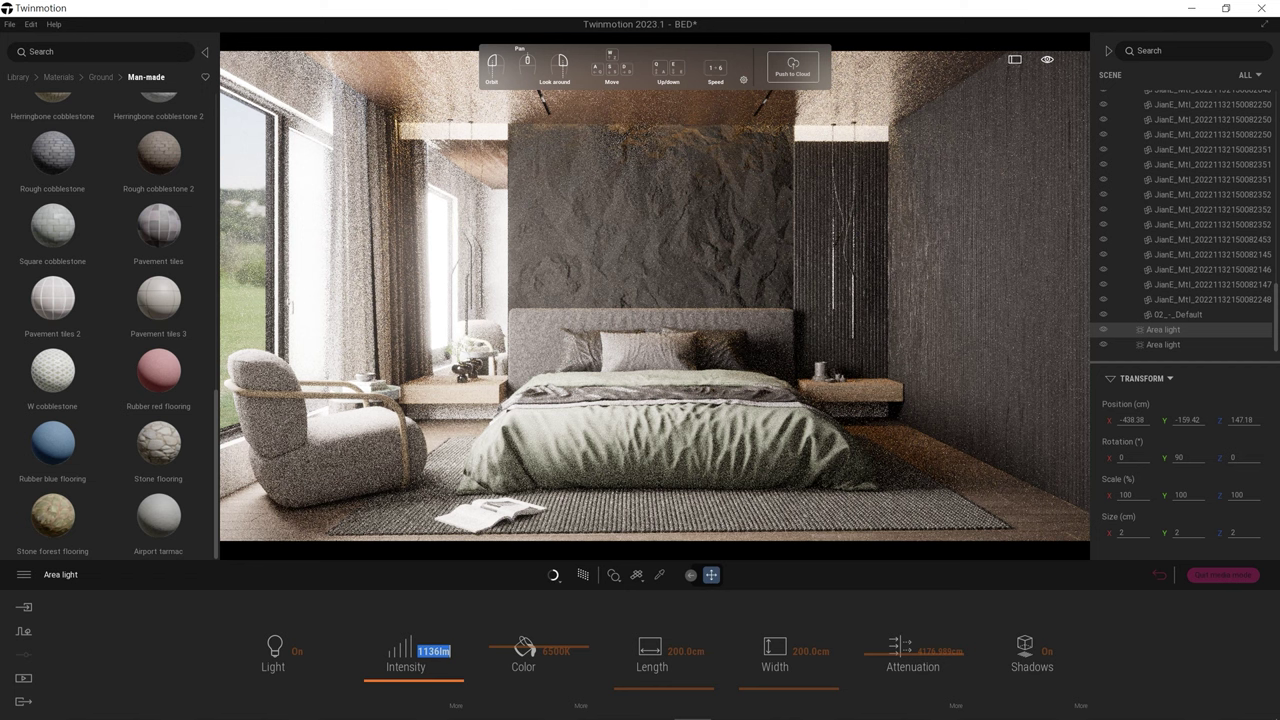
text(550lm)
key(Return)
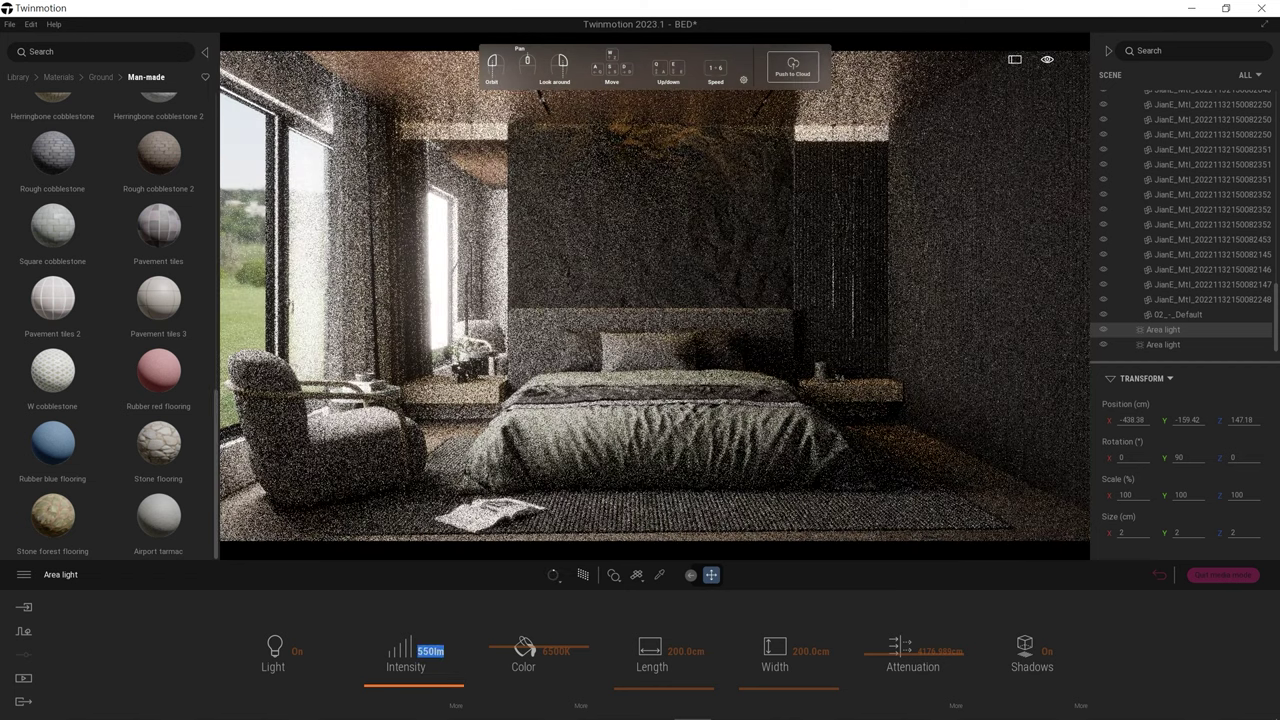
click(583, 575)
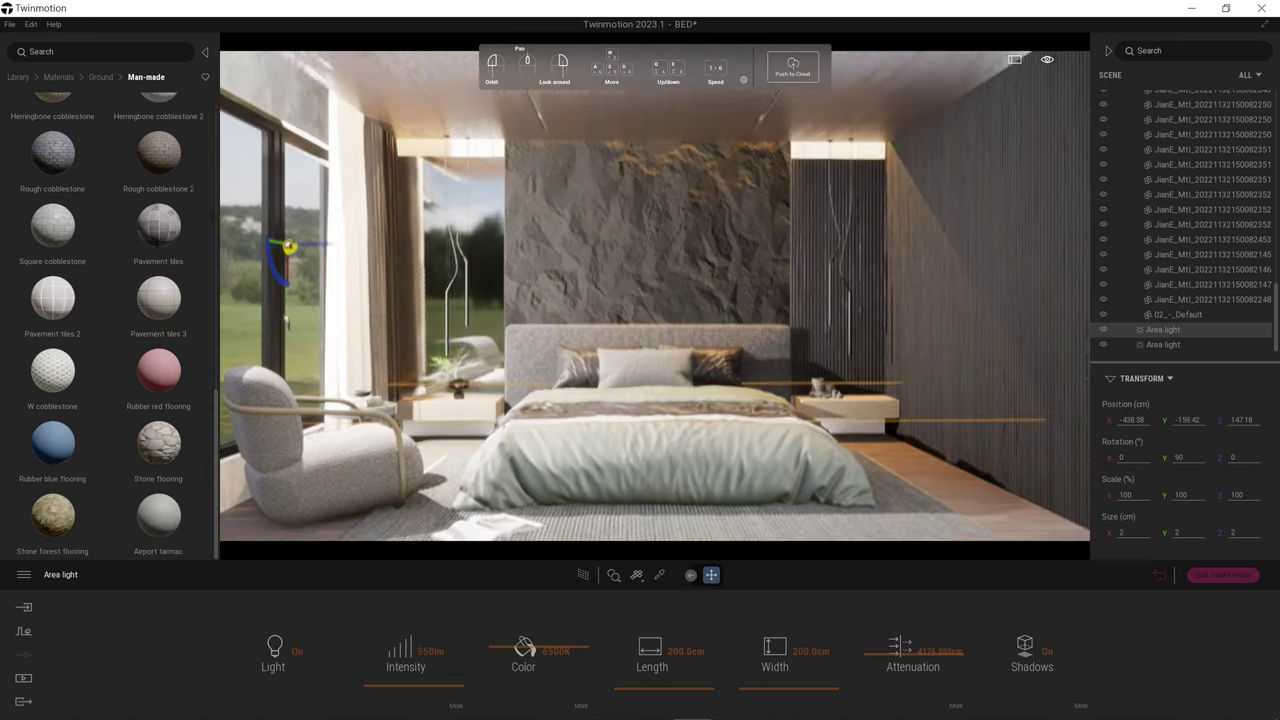
mouse_move(493, 160)
mouse_down()
mouse_move(631, 368)
mouse_move(603, 273)
mouse_up()
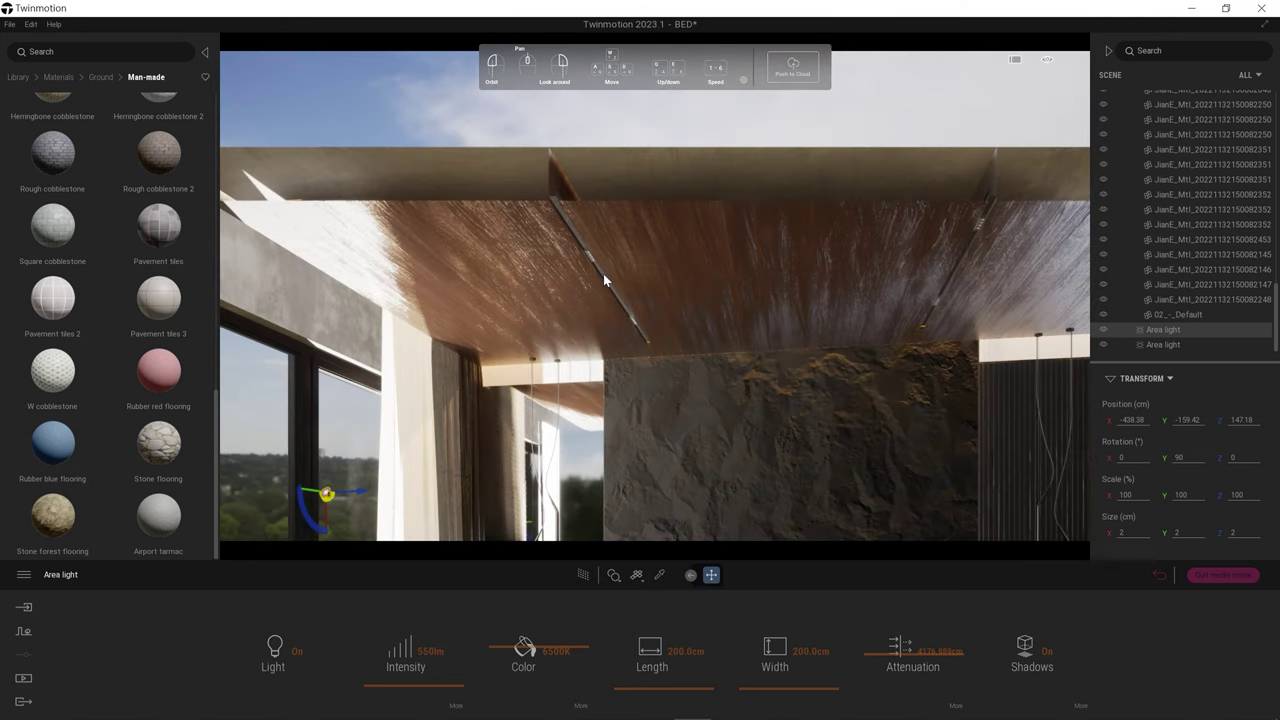
click(23, 678)
click(335, 645)
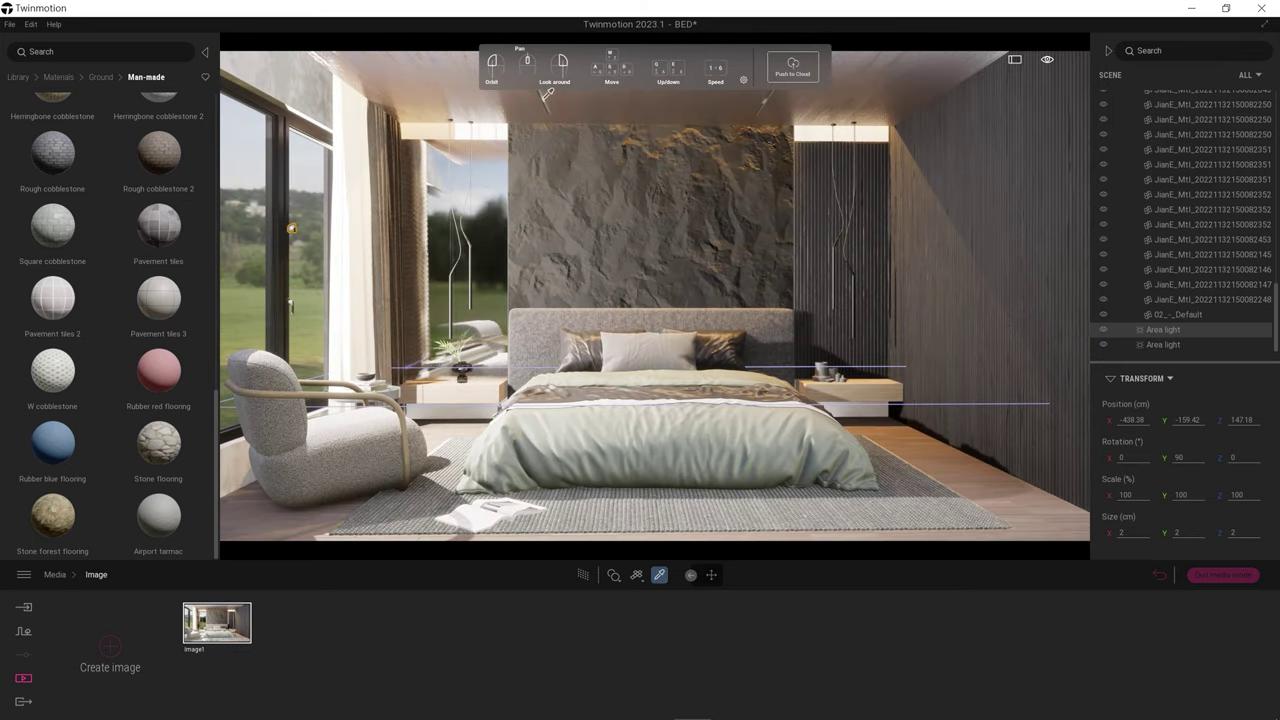
Step: Sample the ceiling material and give it a pale yellow colour (B6A963)
click(548, 94)
click(538, 650)
click(533, 382)
click(621, 308)
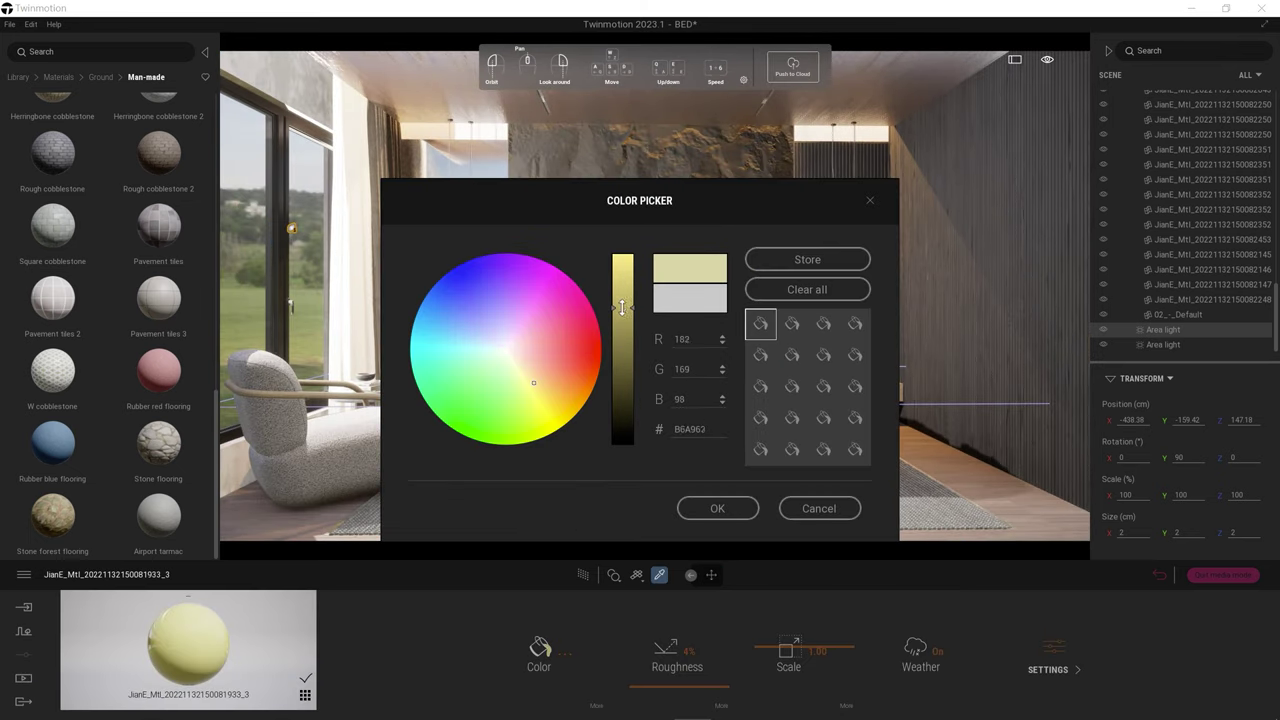
Step: Confirm the pale yellow ceiling colour and raise its Glow to 31.25 nit, previewing with path tracing
click(717, 508)
click(1048, 669)
drag(663, 655, 673, 685)
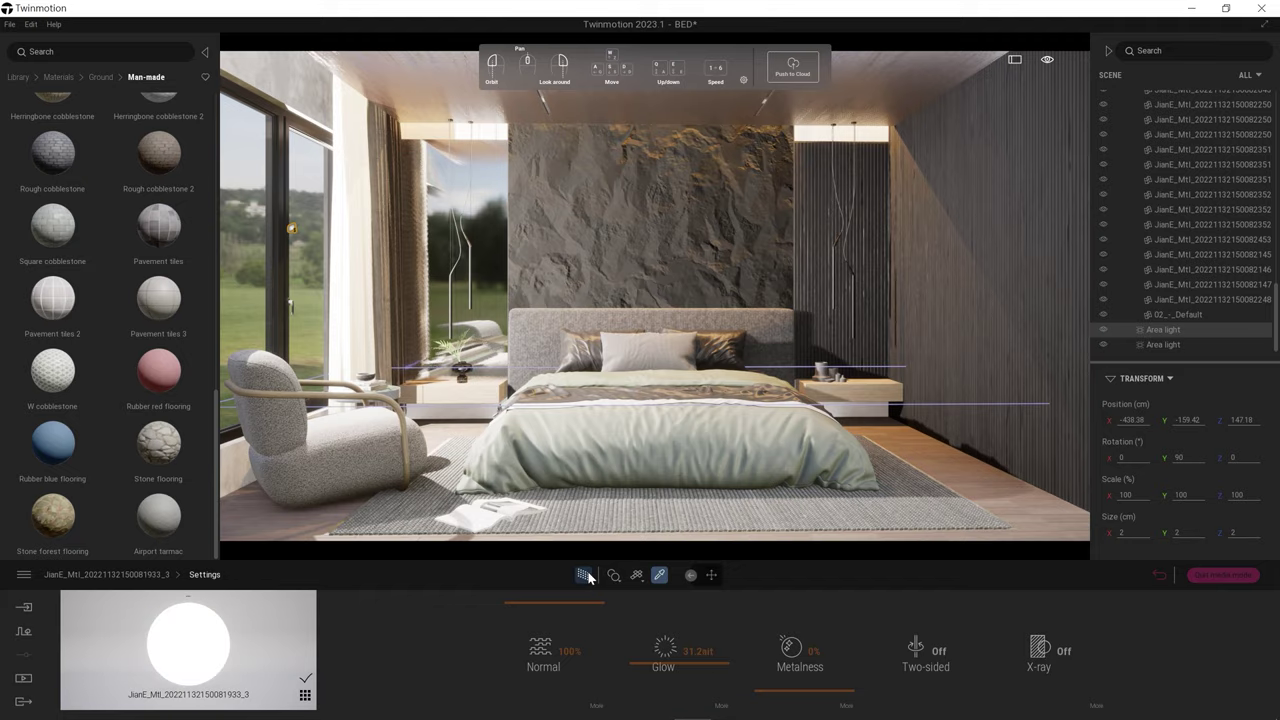
click(586, 576)
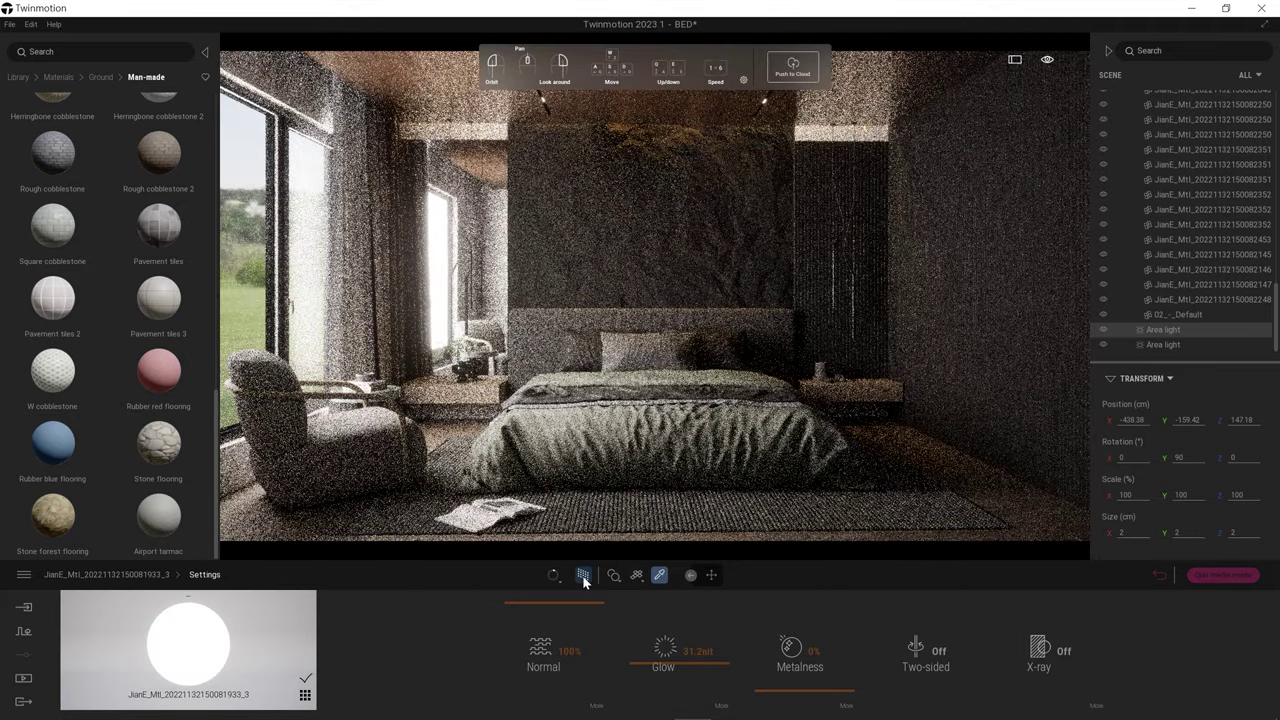
click(584, 577)
click(1049, 662)
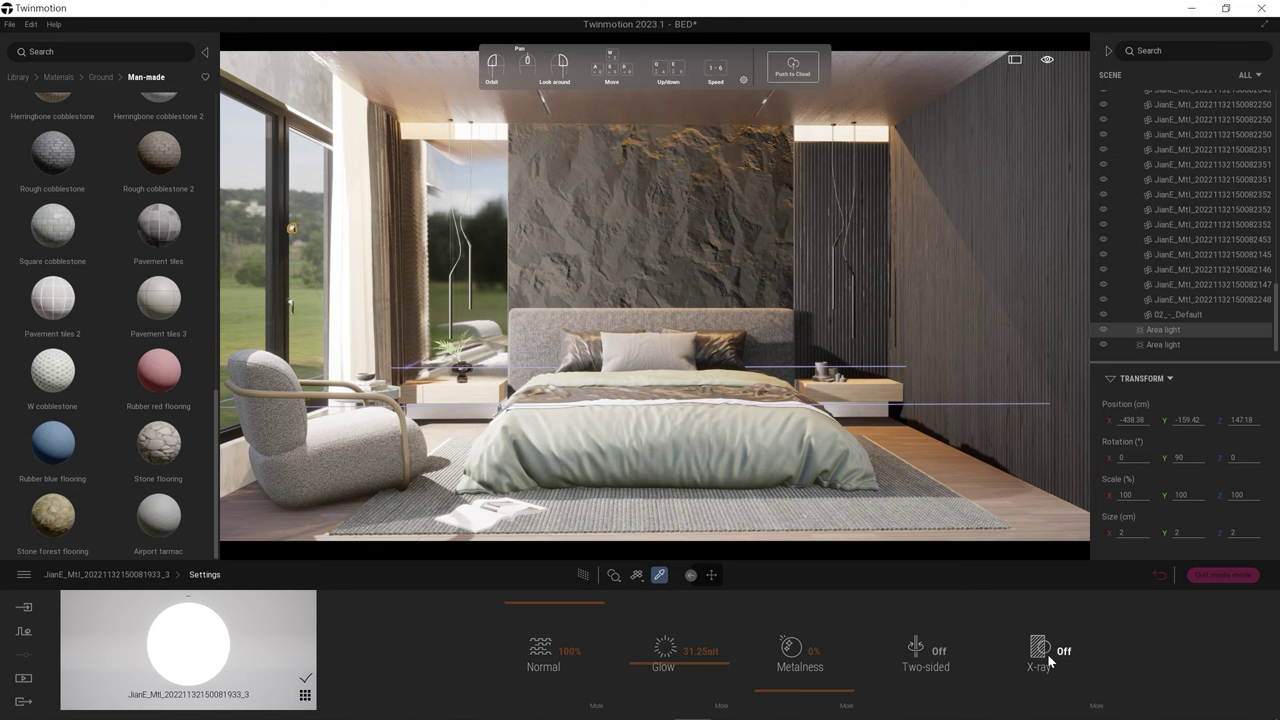
Step: Make the ceiling material two-sided and place an IES 21 spotlight on the ceiling
click(932, 655)
click(18, 76)
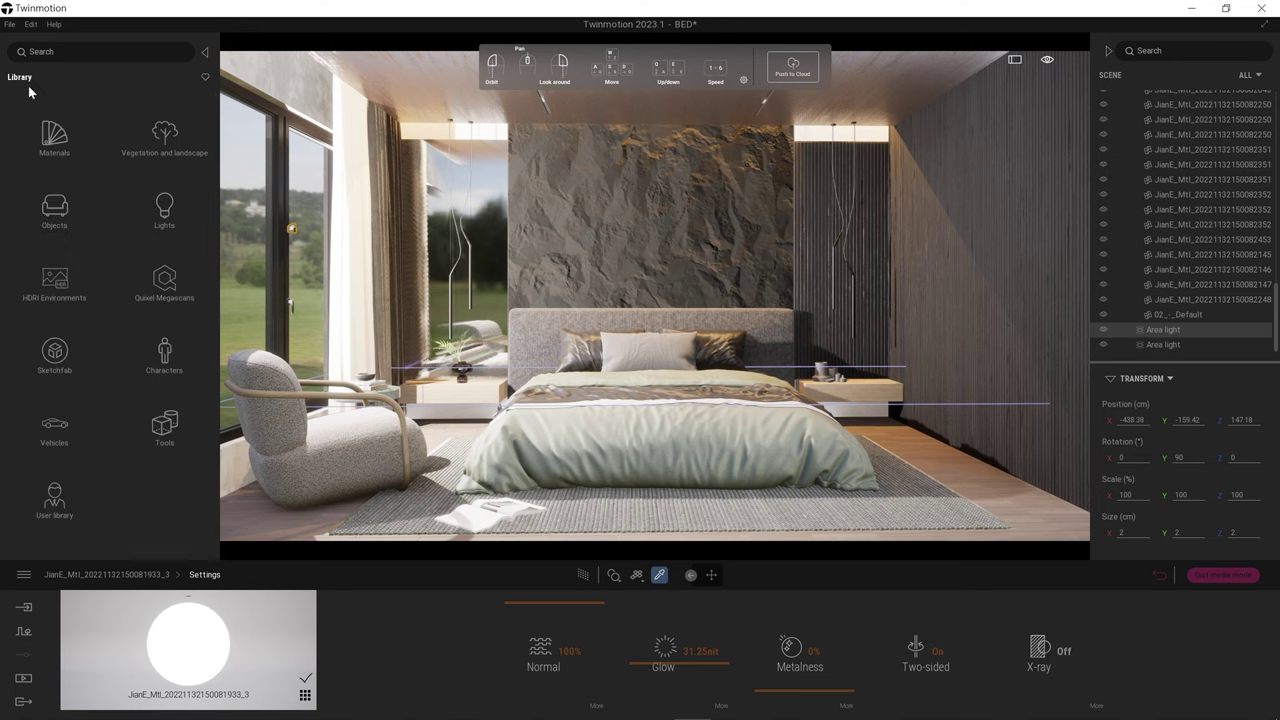
click(140, 255)
scroll(215, 277, down, 1)
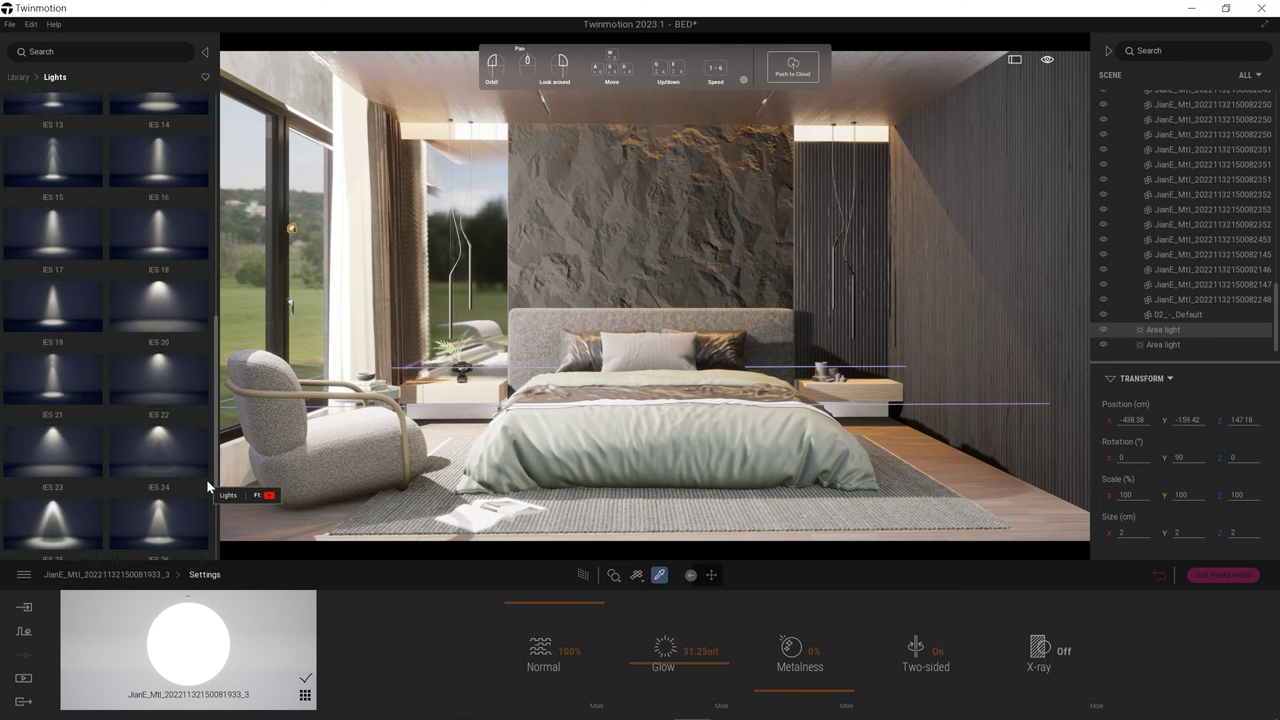
scroll(206, 479, down, 5)
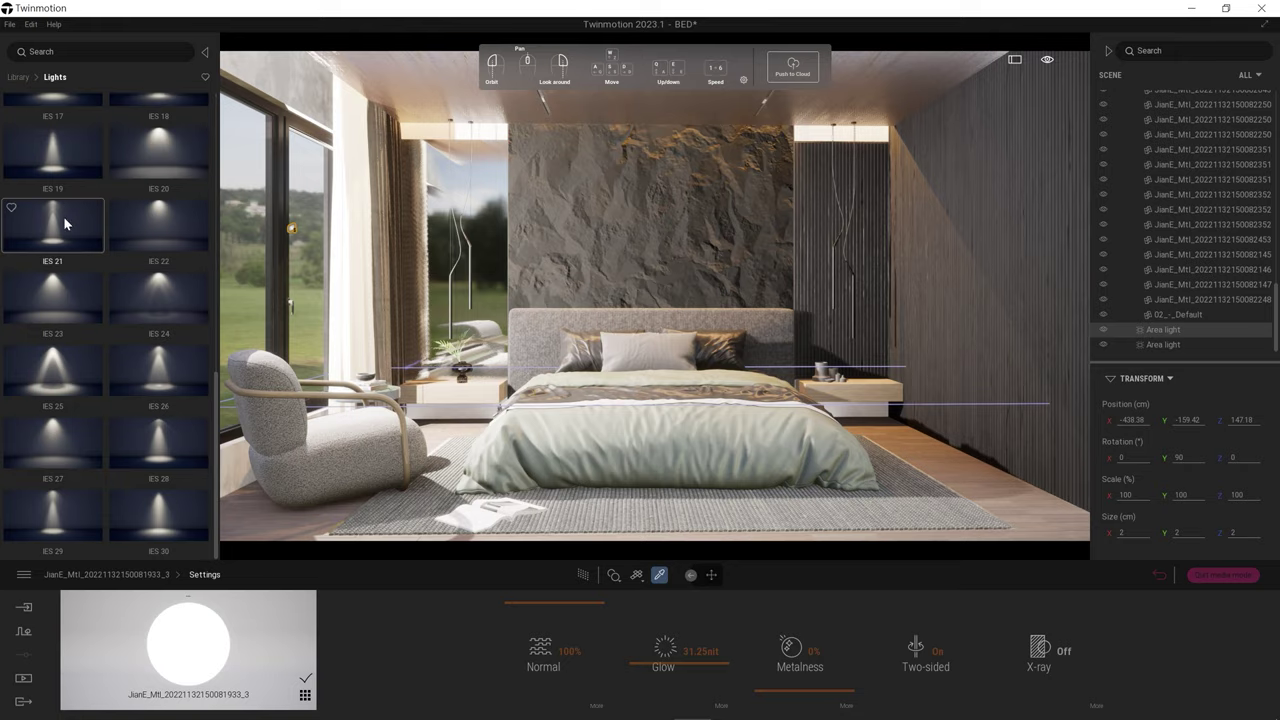
drag(63, 216, 545, 101)
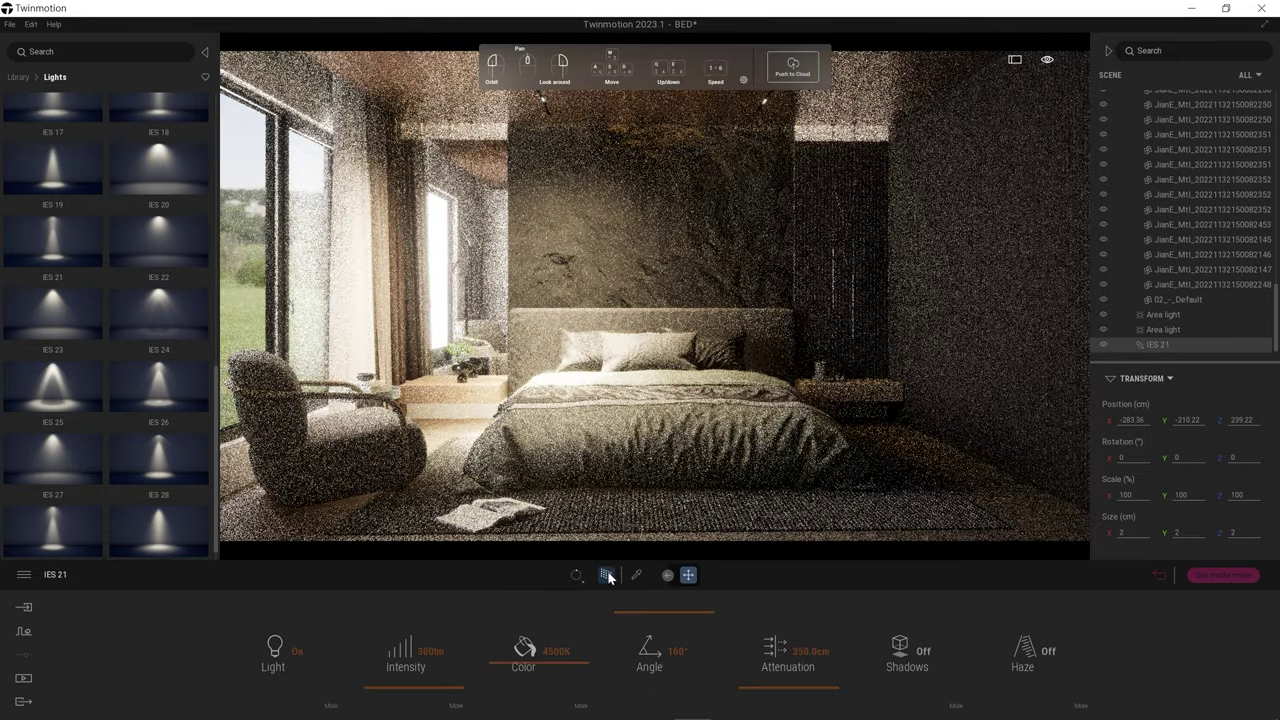
Step: Give the IES 21 spotlight a 66° beam, lower intensity and shadows on
click(607, 577)
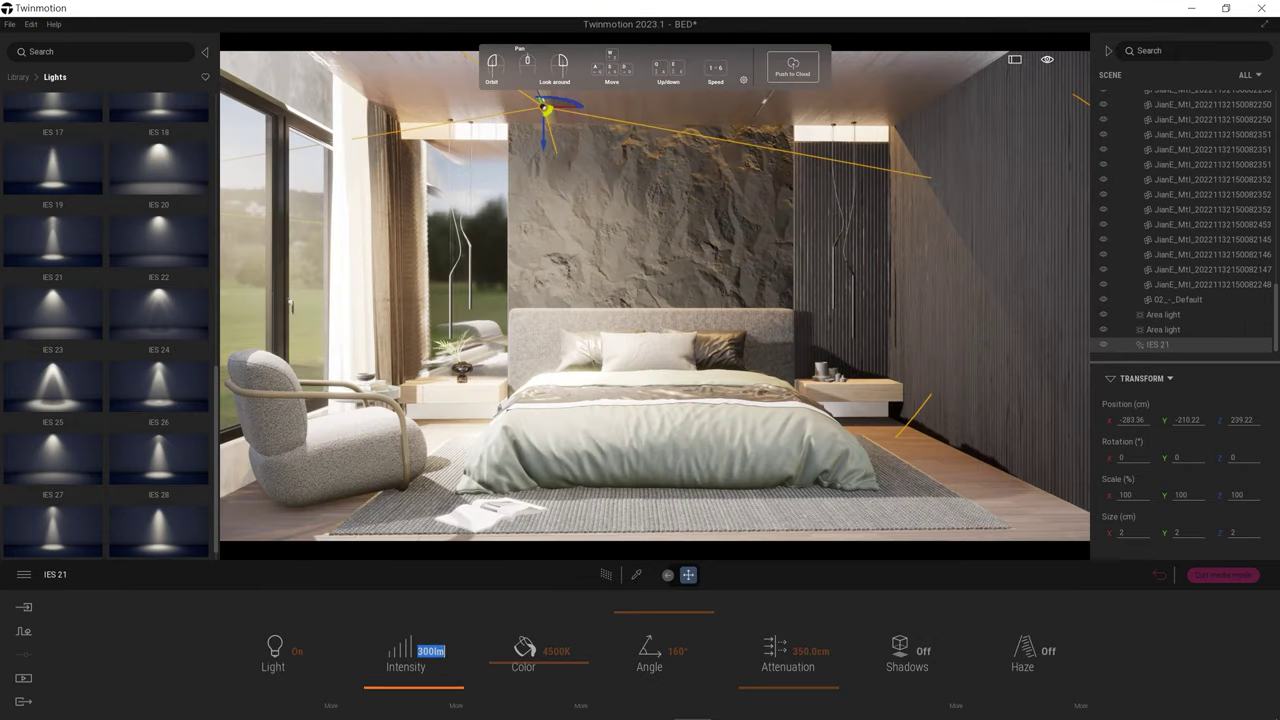
click(603, 577)
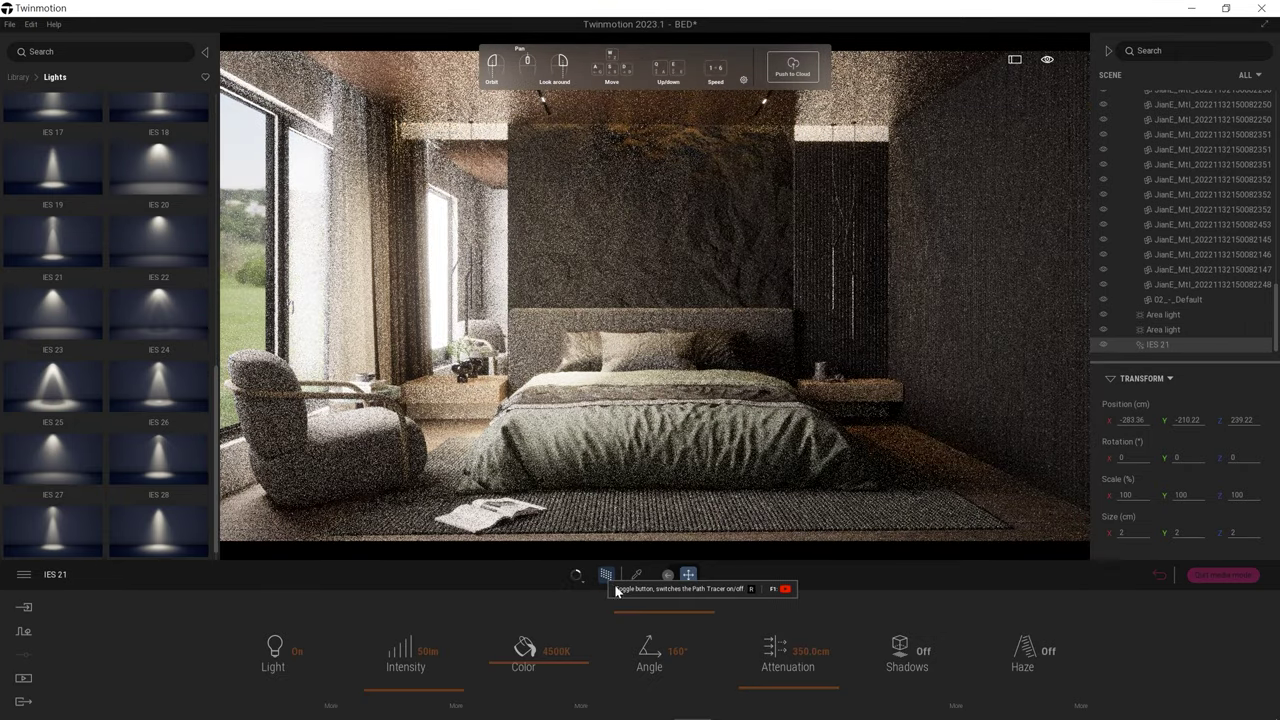
click(603, 577)
click(603, 580)
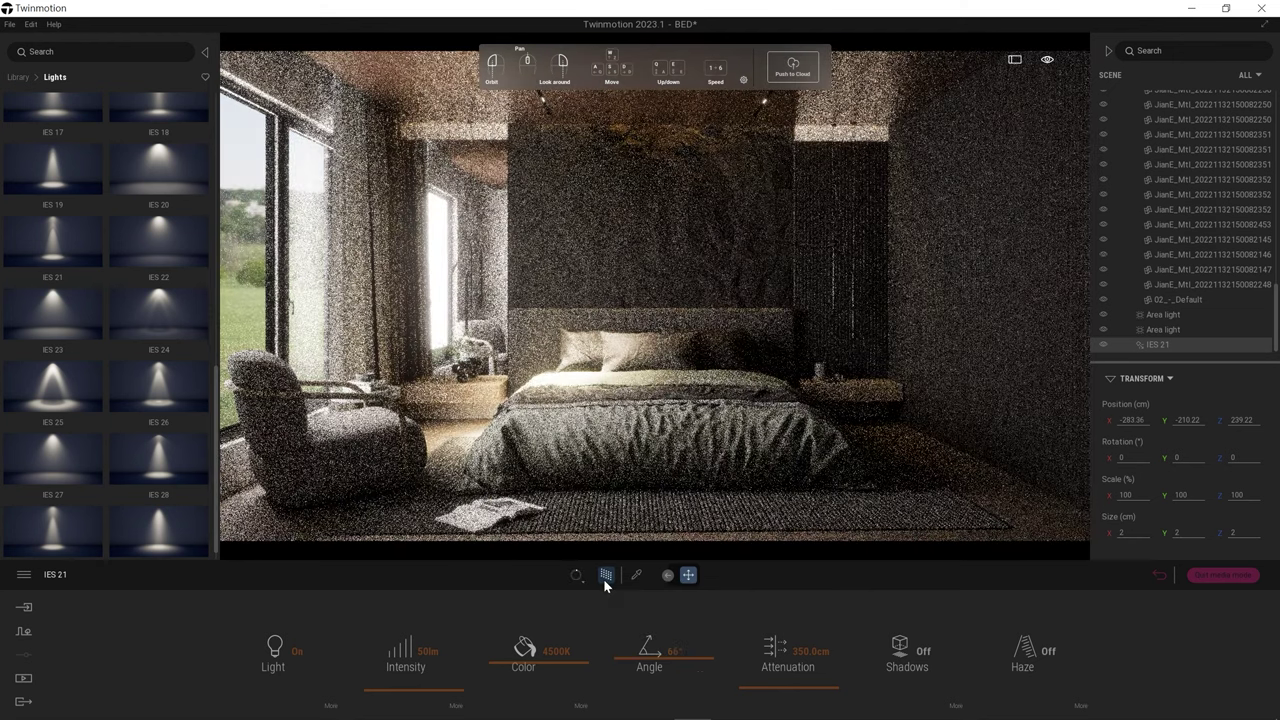
drag(462, 658, 425, 658)
click(603, 580)
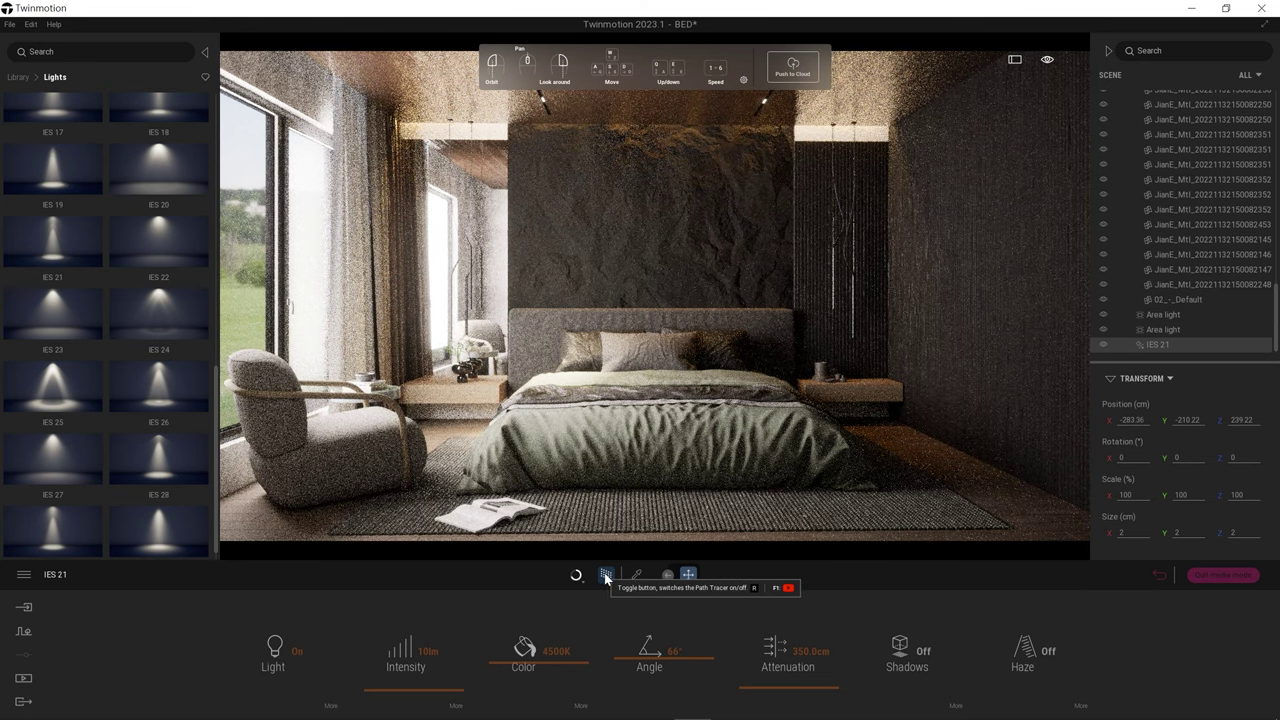
click(919, 655)
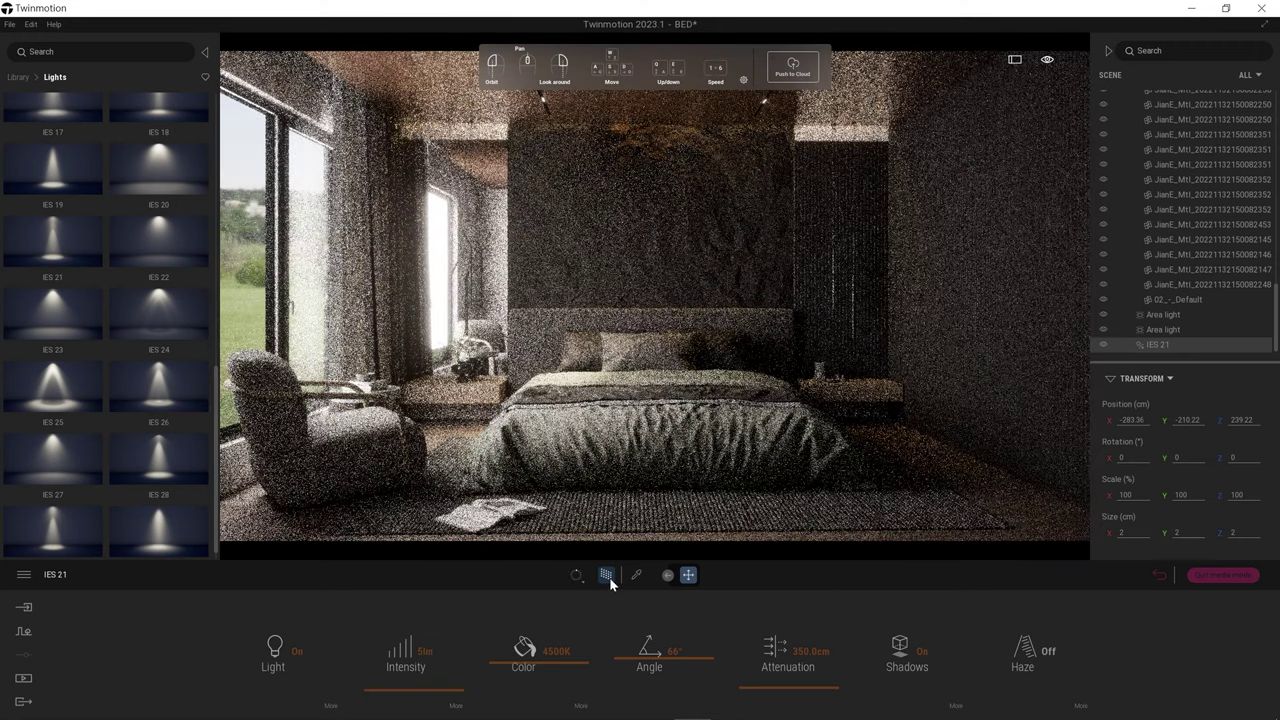
click(609, 577)
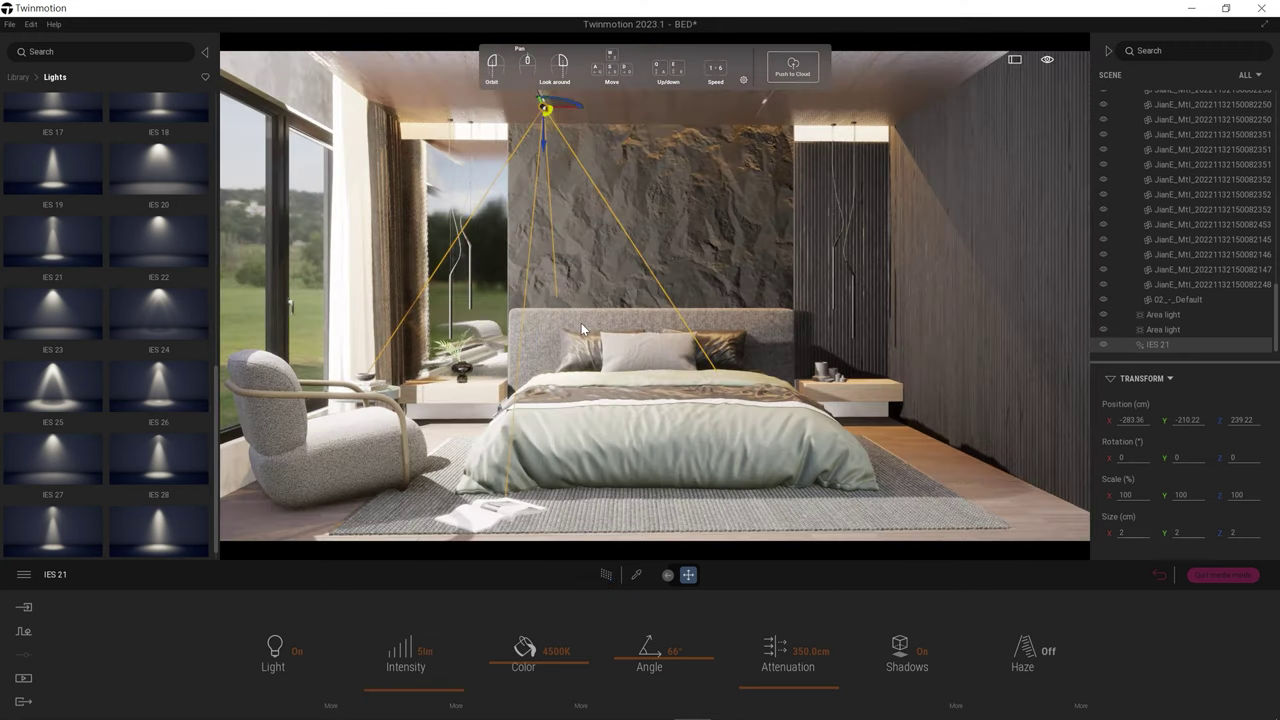
shift+drag(566, 112, 727, 113)
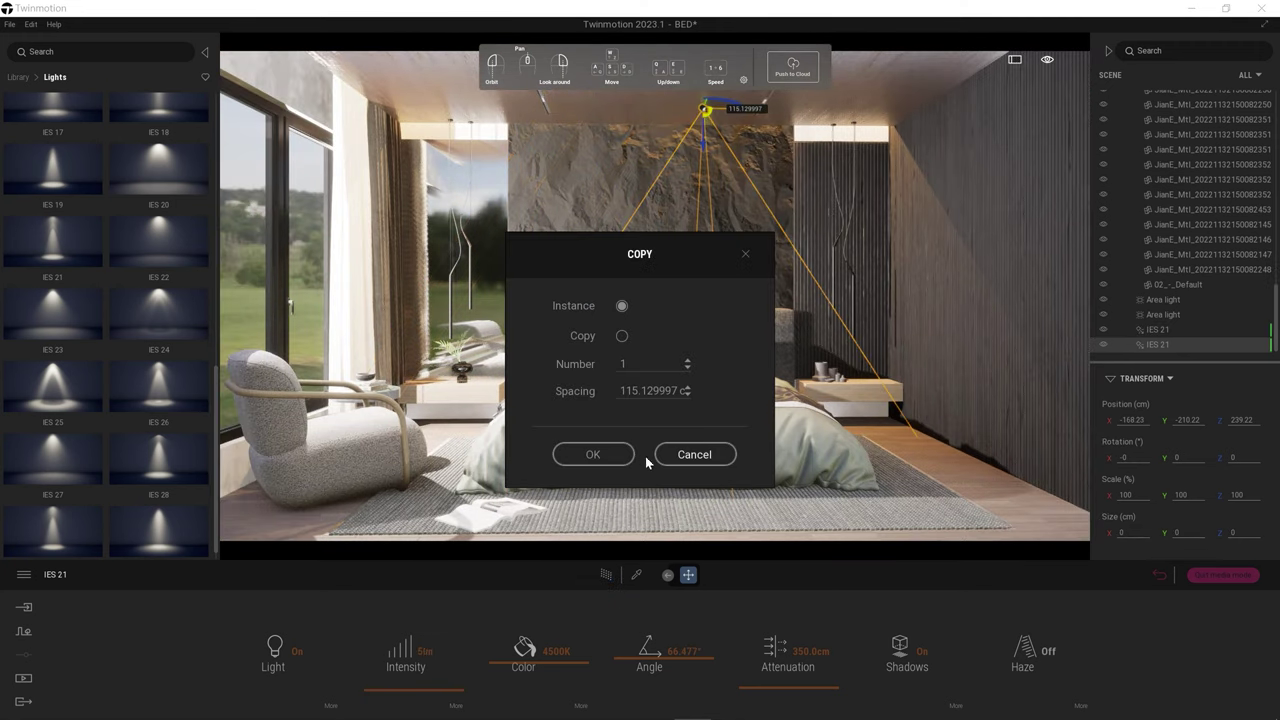
Step: Confirm one spotlight copy, select both lights and nudge them up toward the ceiling
click(658, 456)
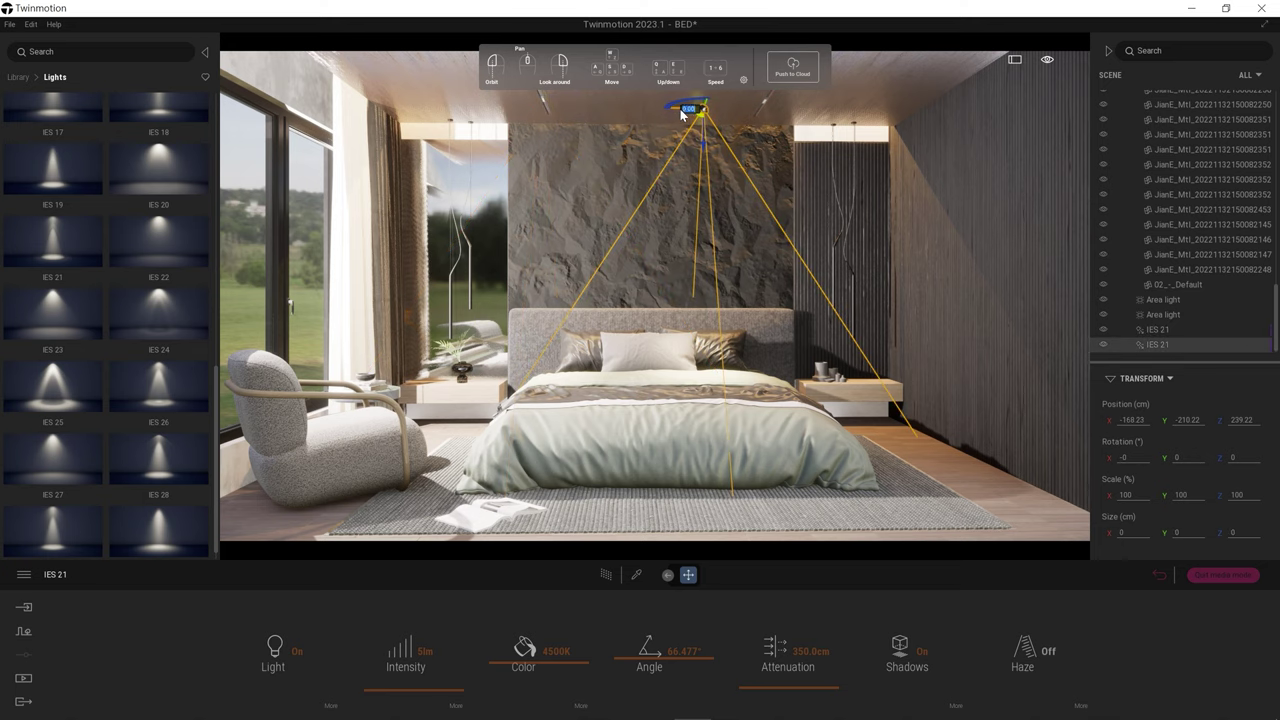
ctrl+click(1133, 326)
drag(763, 112, 767, 103)
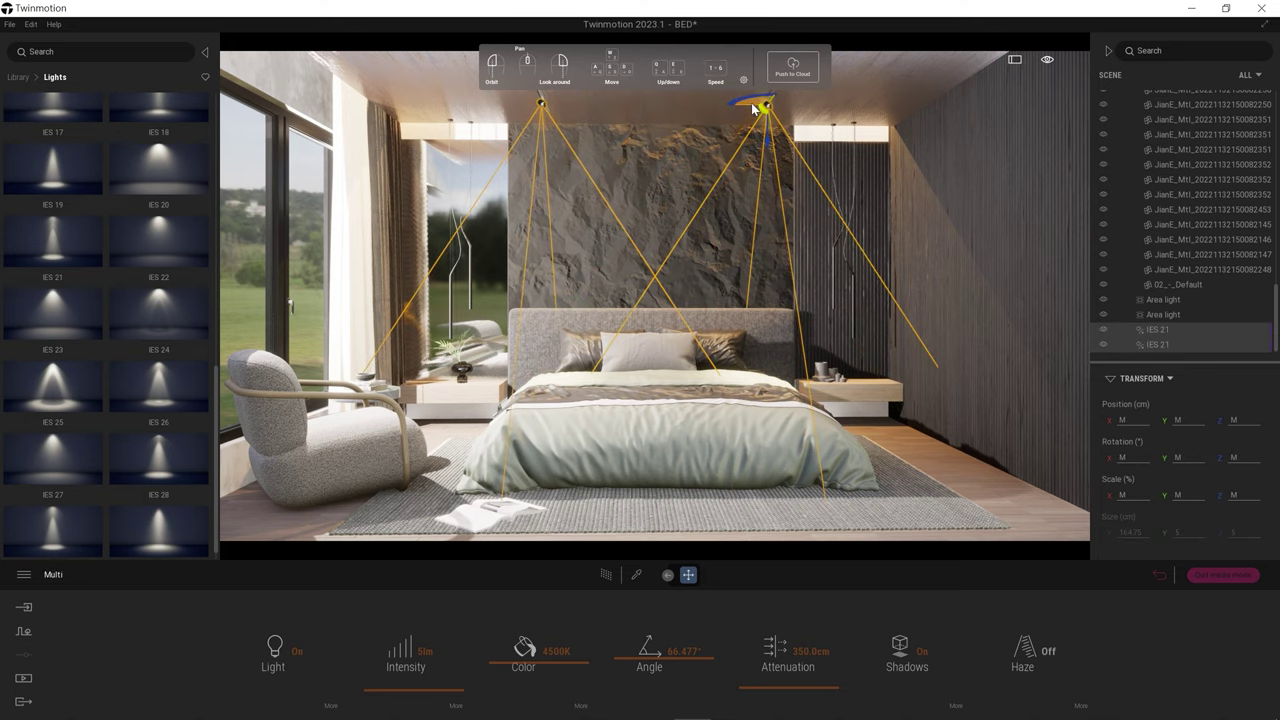
click(606, 574)
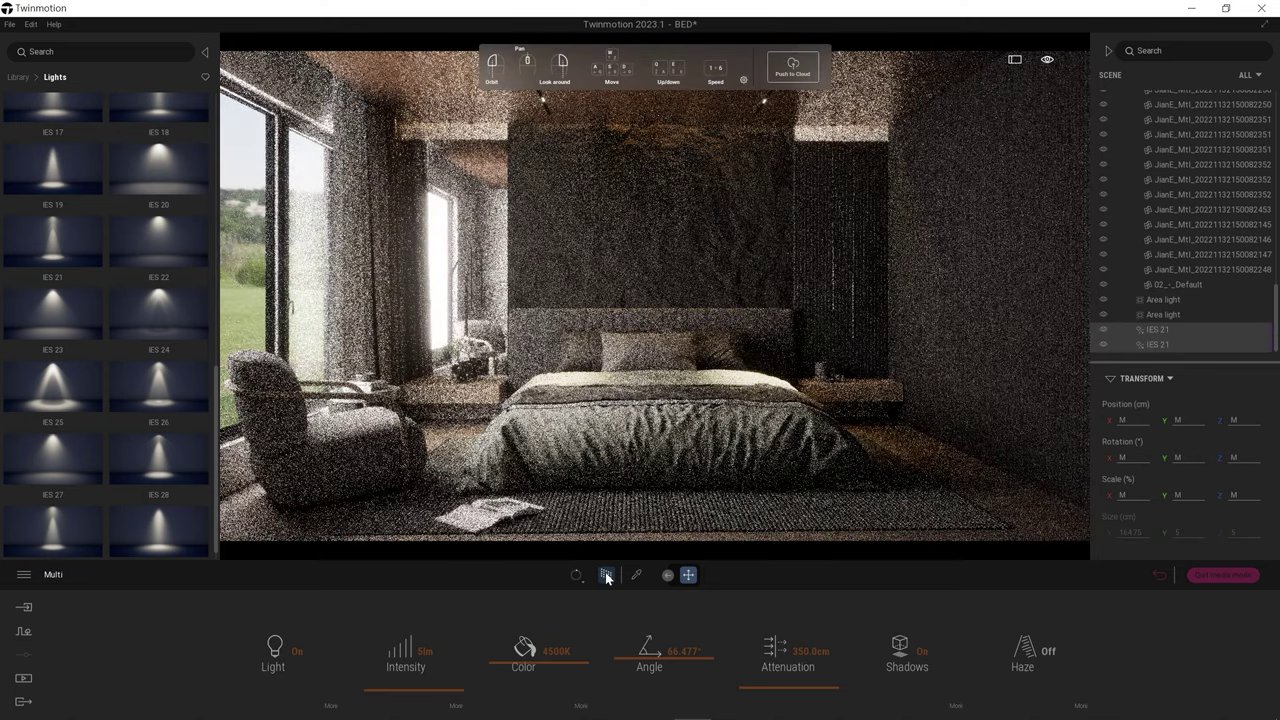
click(608, 577)
click(610, 579)
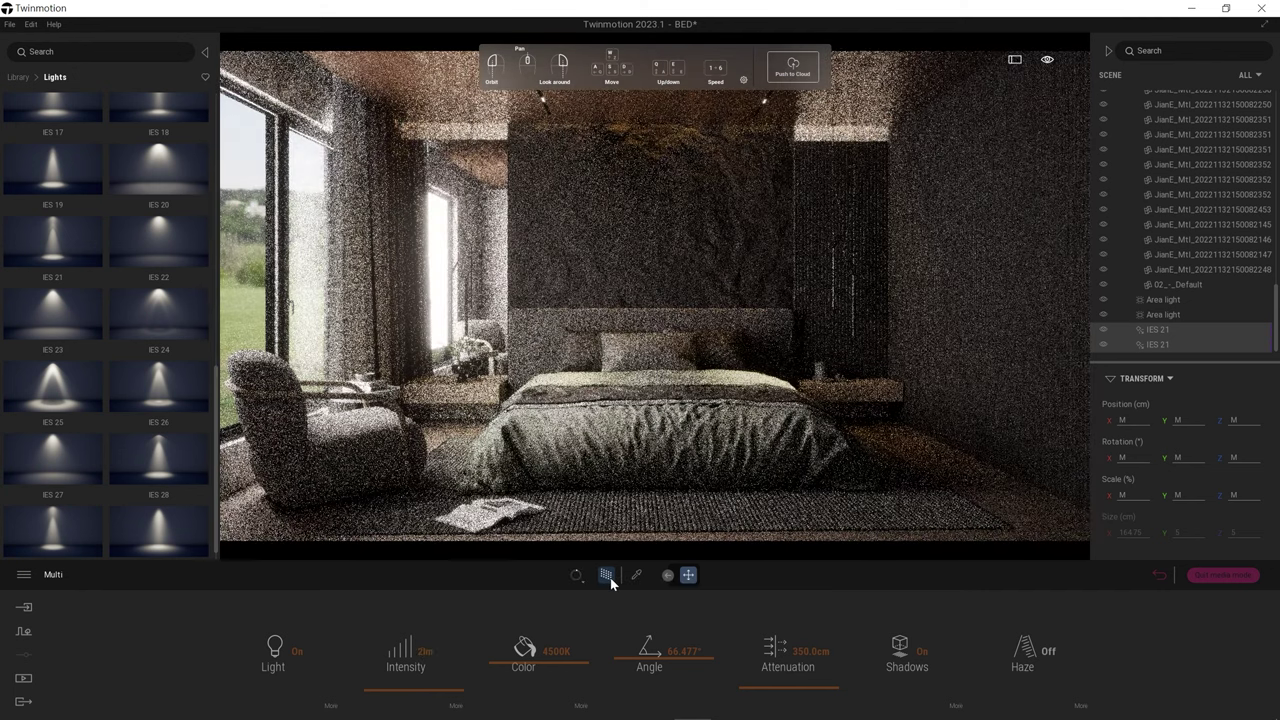
click(609, 578)
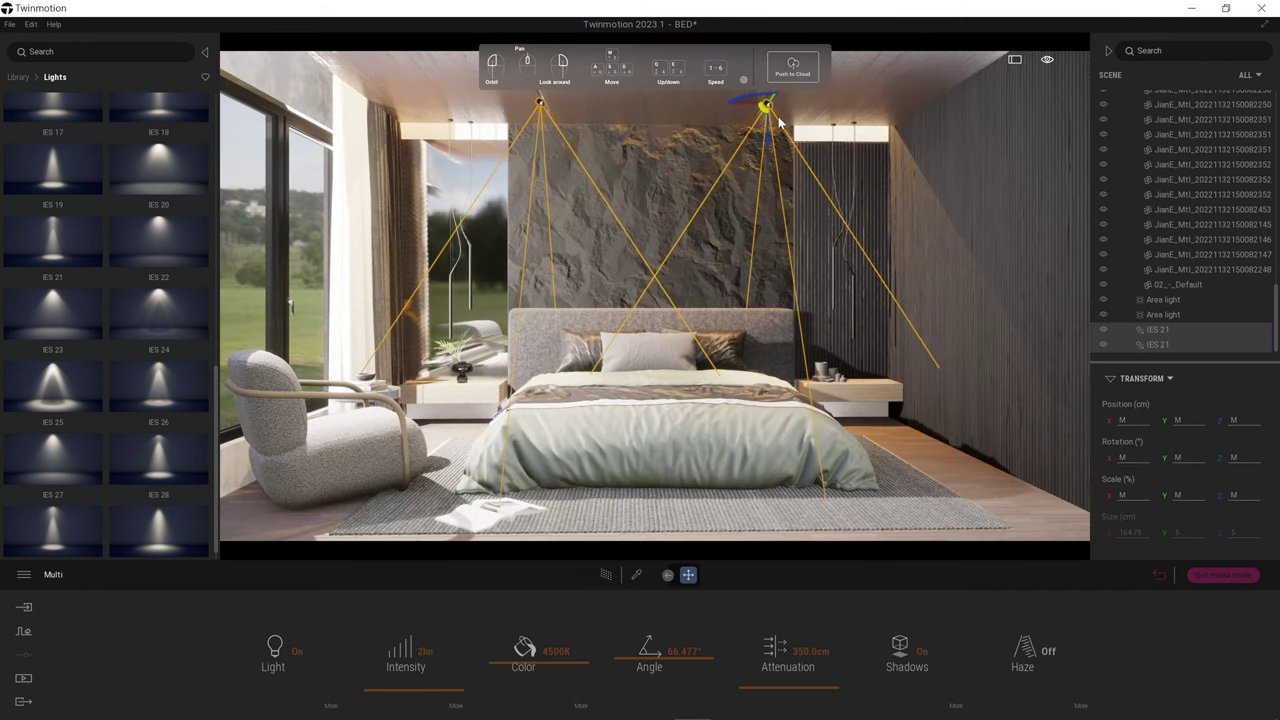
Step: Copy both spotlights along the ceiling and dim the lights to 0.5 lm
alt+drag(741, 210, 809, 53)
click(622, 452)
click(606, 577)
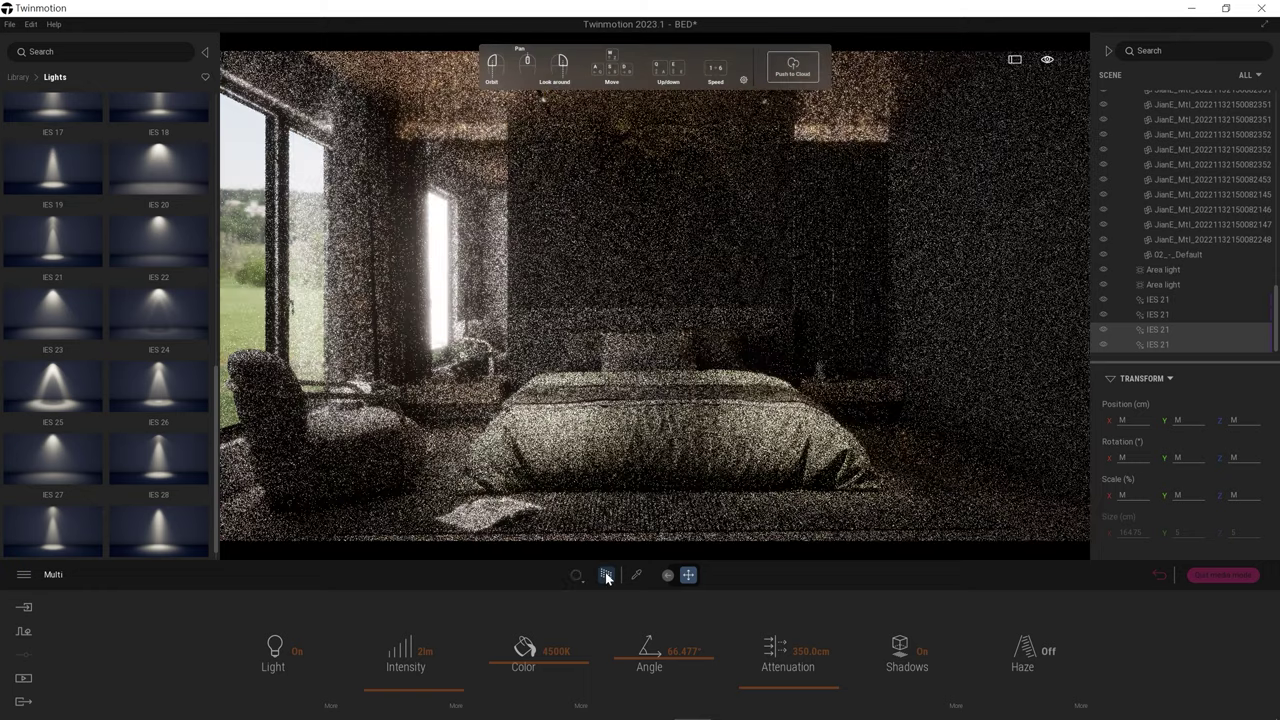
drag(422, 654, 523, 646)
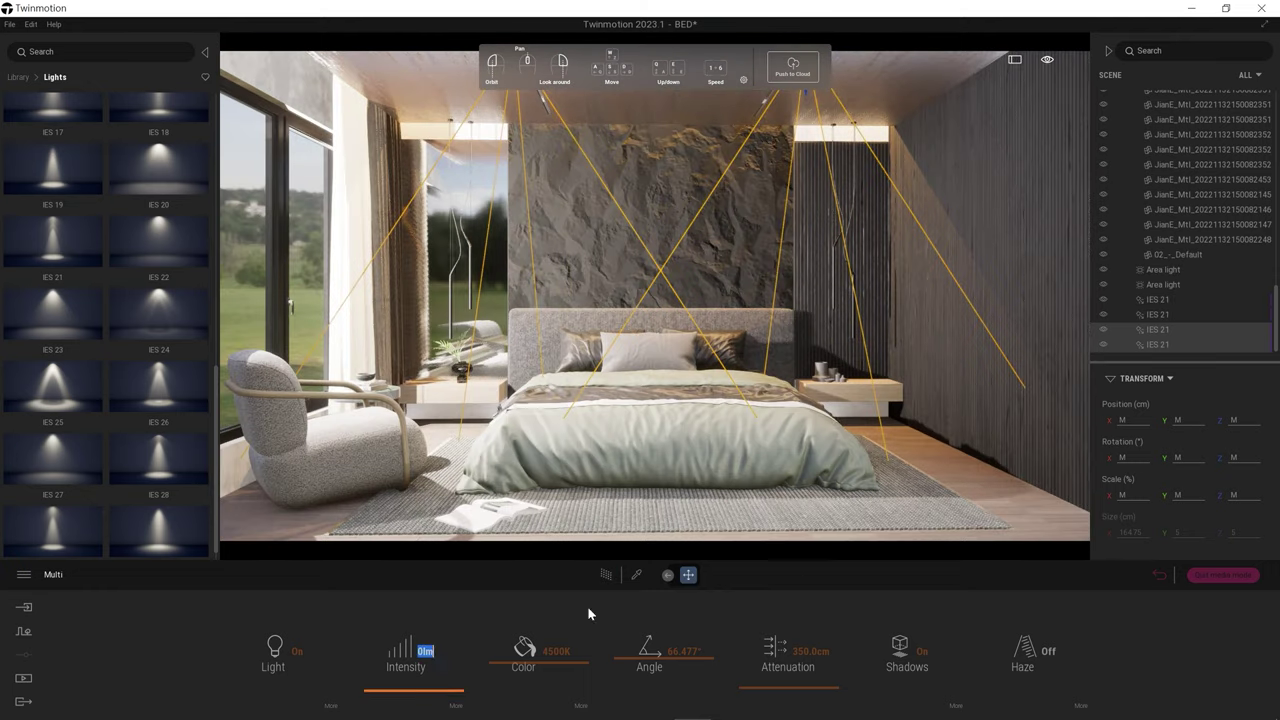
click(606, 577)
drag(412, 655, 440, 655)
click(606, 577)
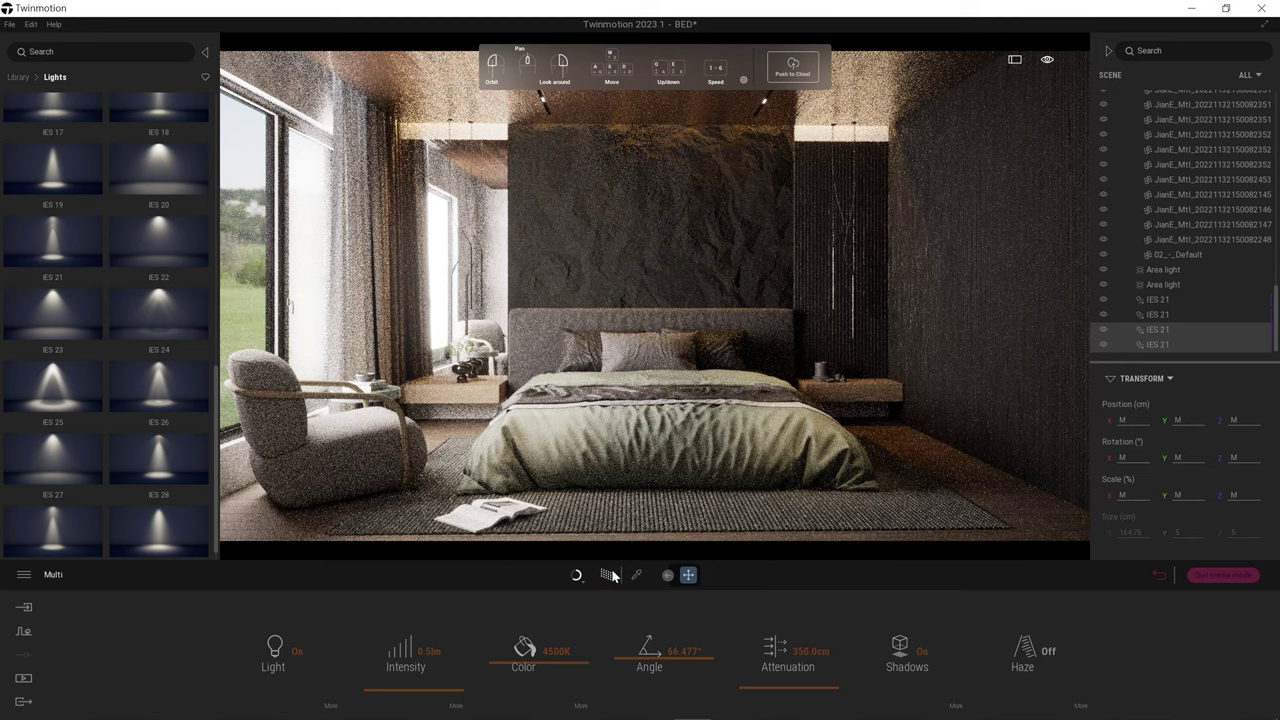
click(607, 577)
Step: Copy the nearest ceiling spotlight once more to complete the row of five
right_drag(818, 90, 735, 146)
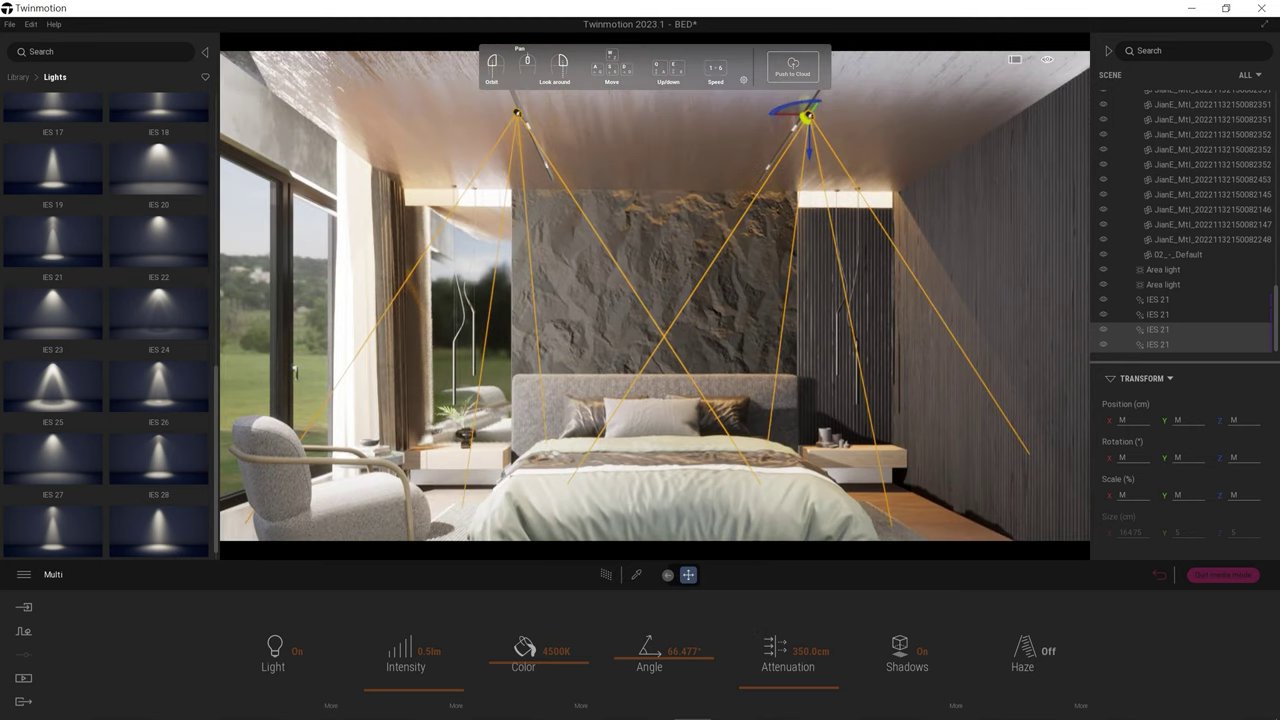
click(807, 123)
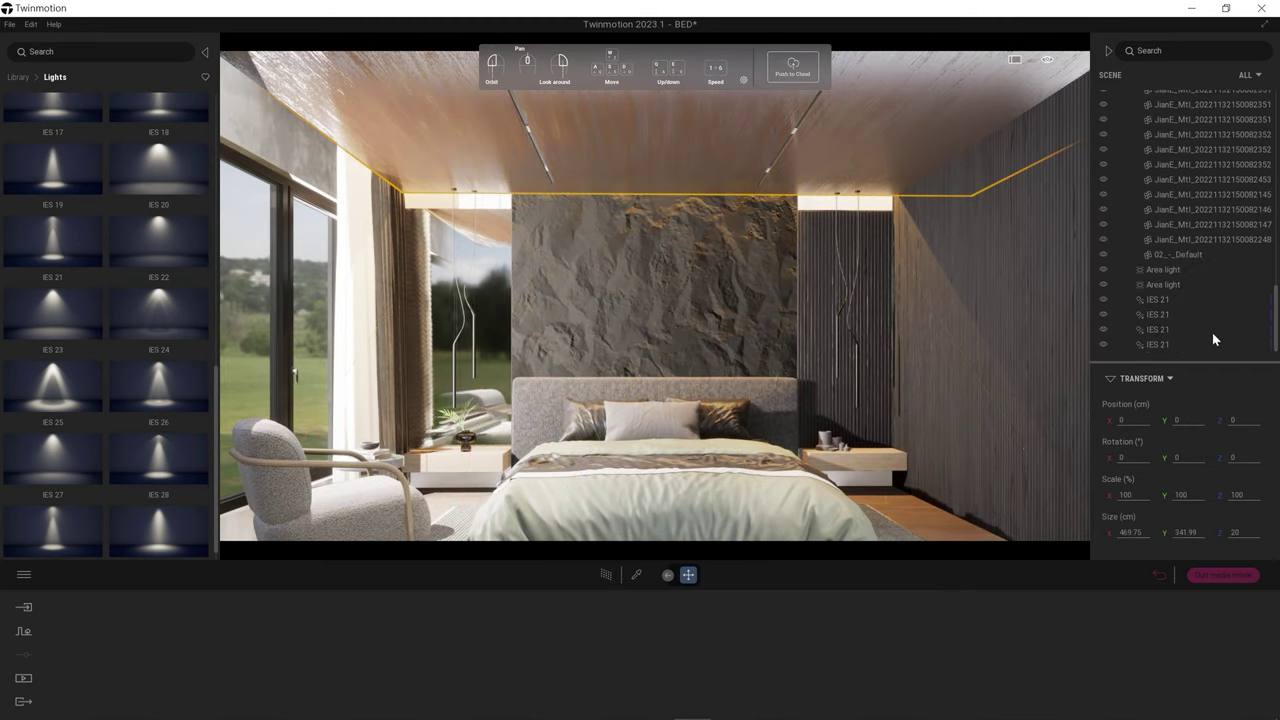
click(1212, 340)
shift+drag(527, 118, 688, 129)
click(593, 454)
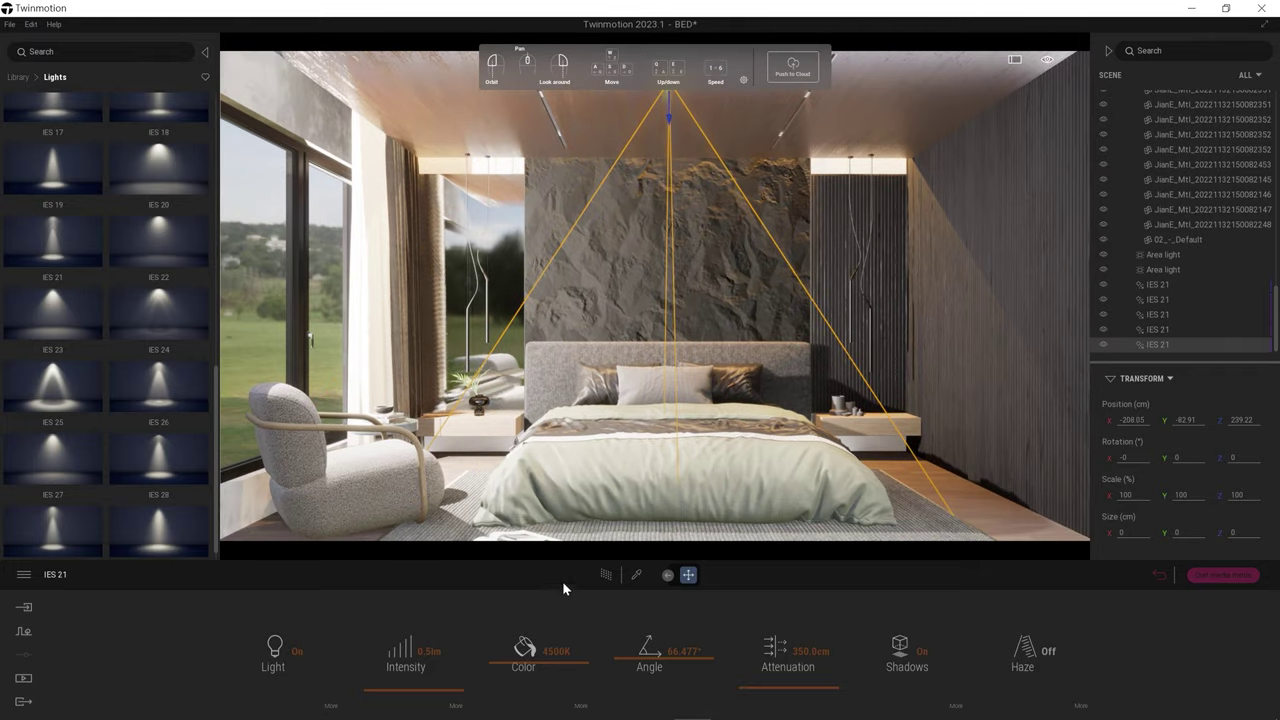
click(606, 575)
click(636, 575)
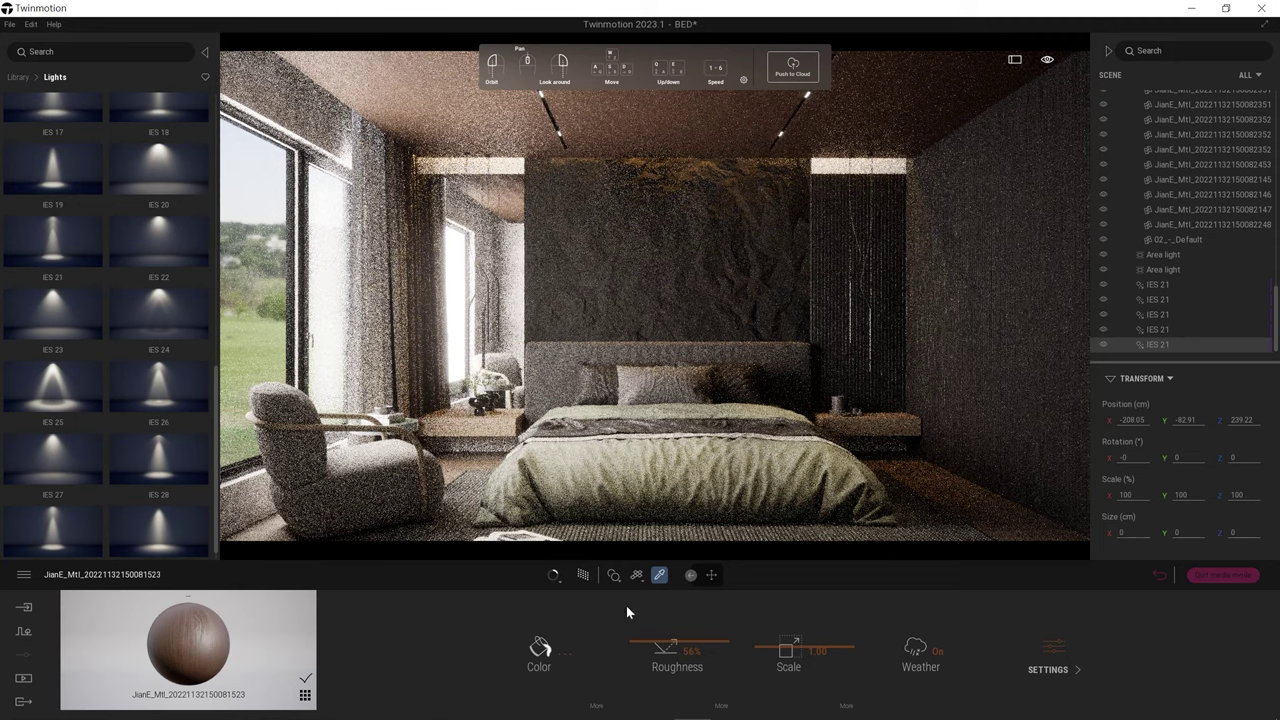
Step: Change the bed cover material's colour to a more neutral A8ADA2
click(700, 478)
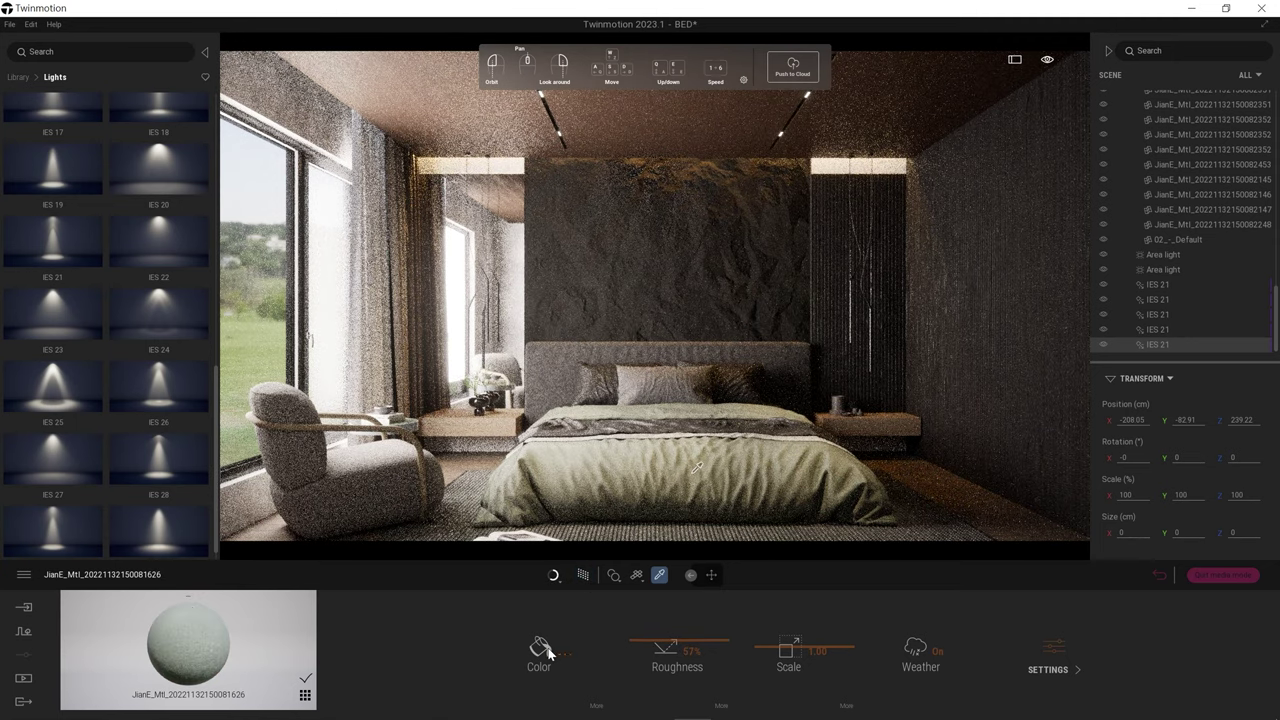
click(563, 652)
drag(650, 196, 395, 208)
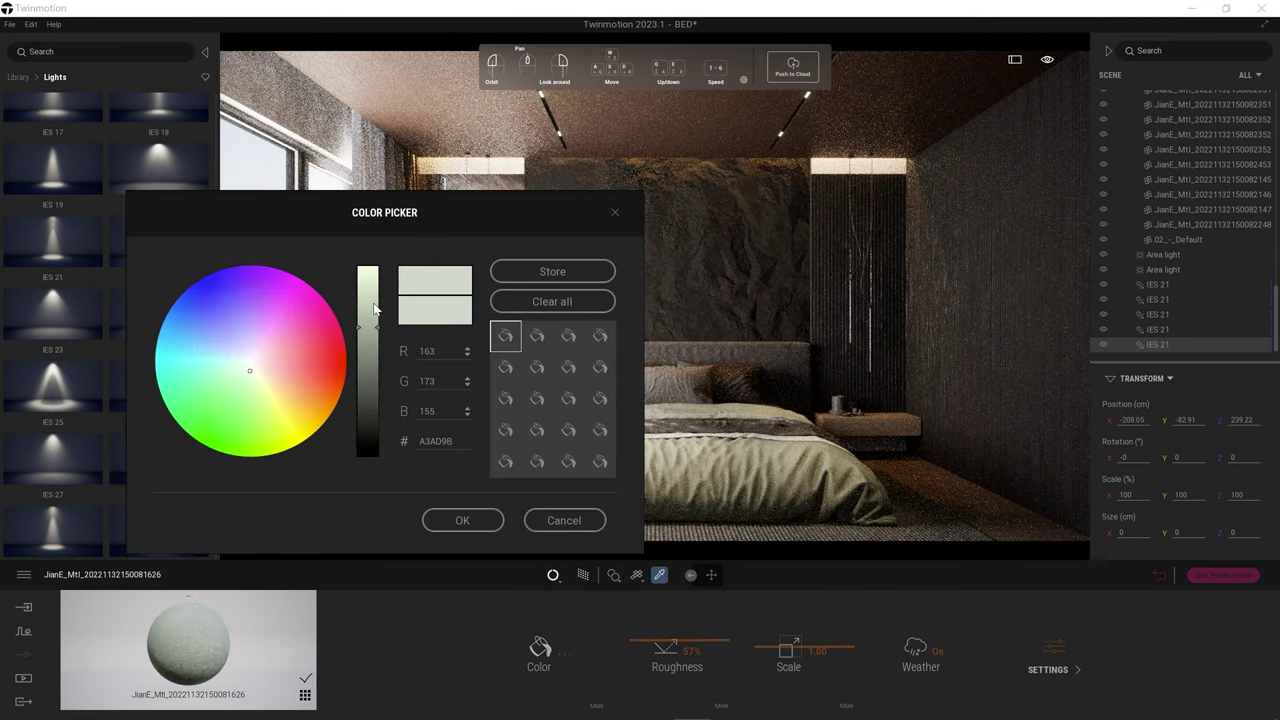
click(252, 372)
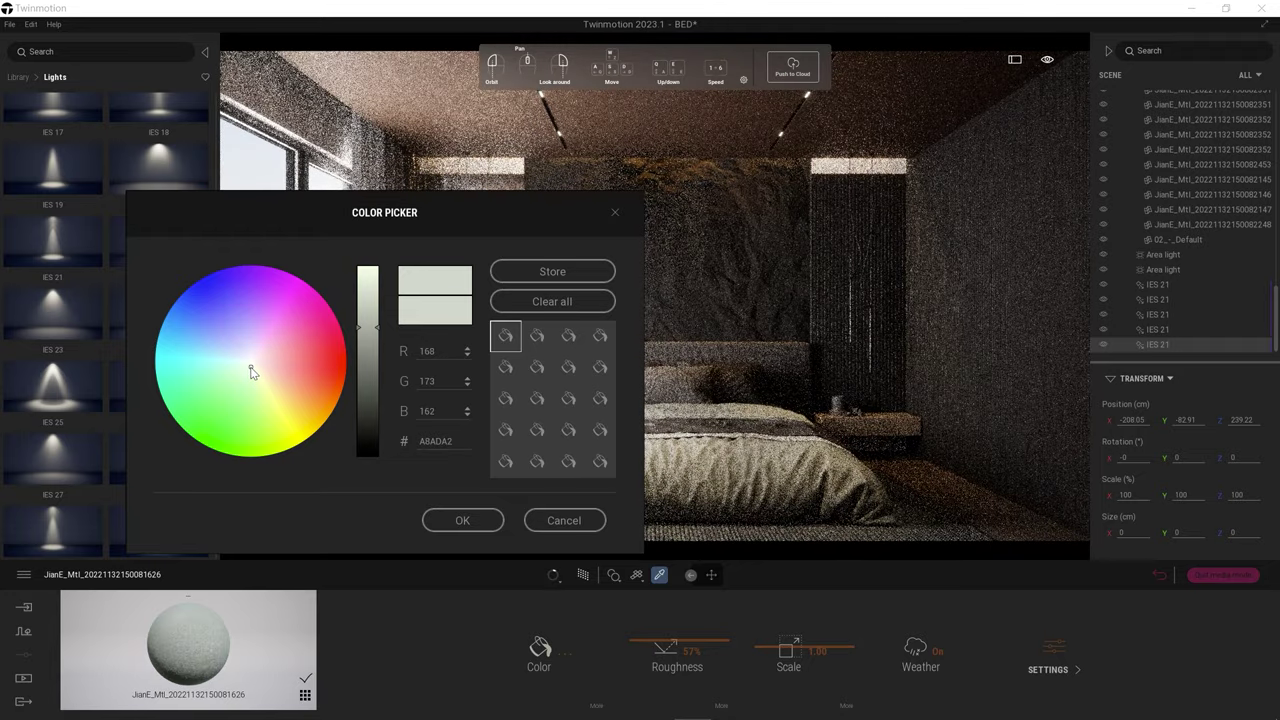
click(480, 529)
Step: Reconfirm the bed colour, then show the saved still image Image1 under Media
click(548, 655)
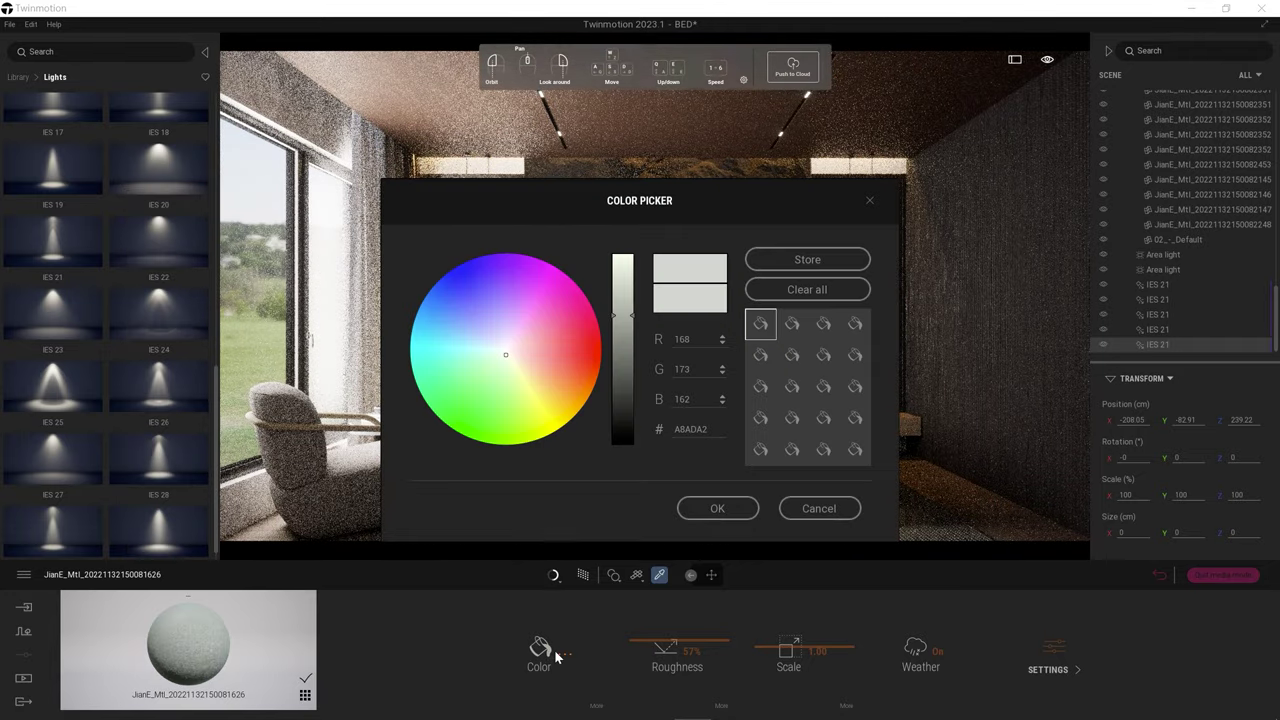
click(722, 507)
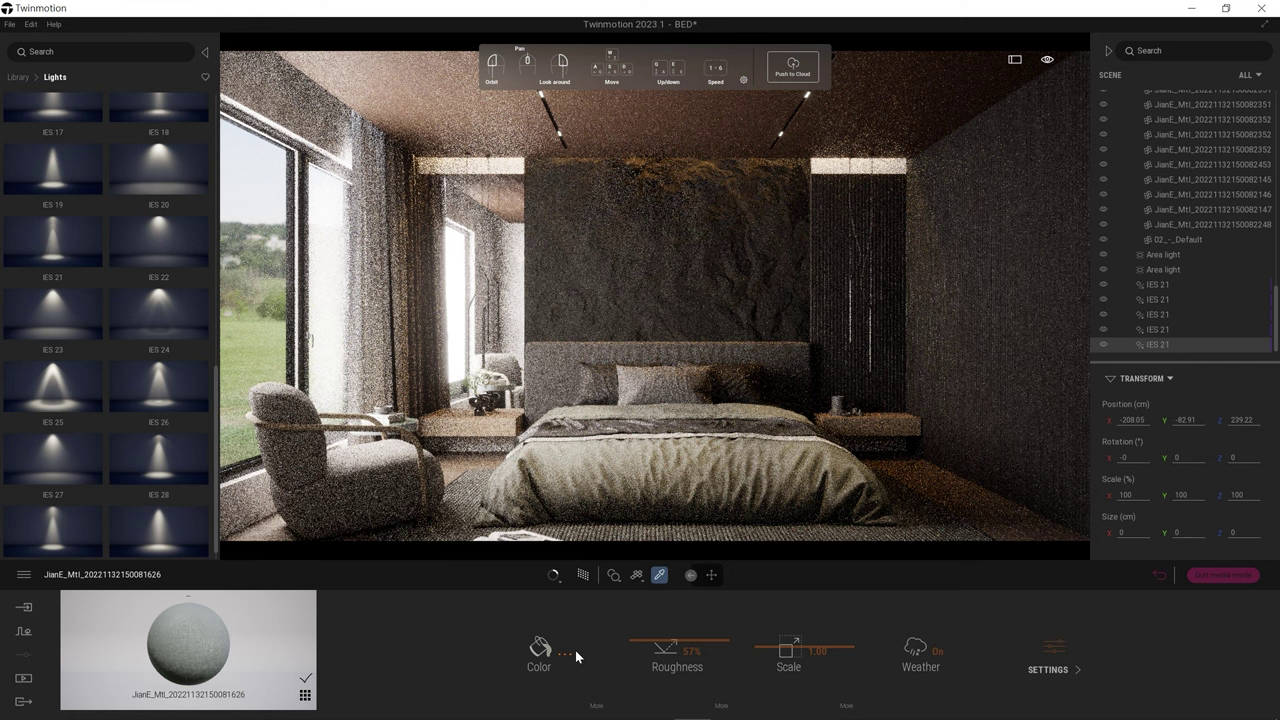
click(23, 678)
click(378, 626)
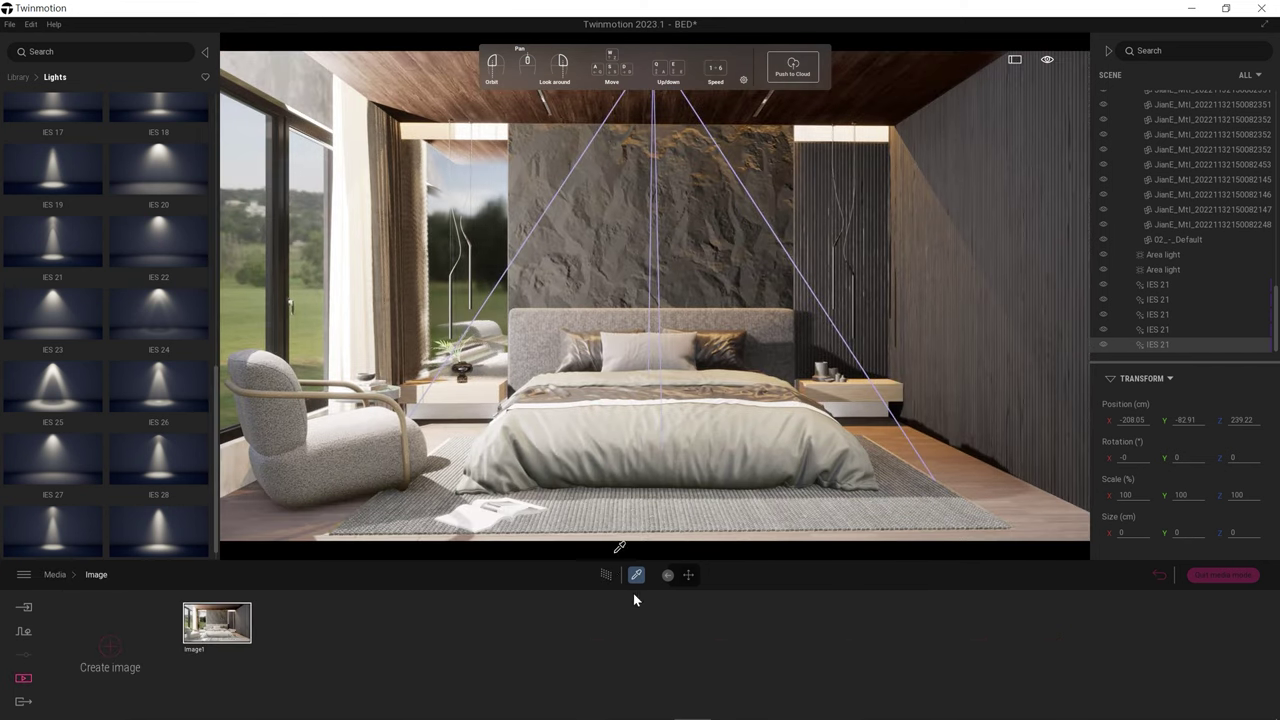
Step: Preview path-traced and show the window Area light's settings: 6500K, 200 × 200 cm, shadows on
click(610, 576)
click(1170, 256)
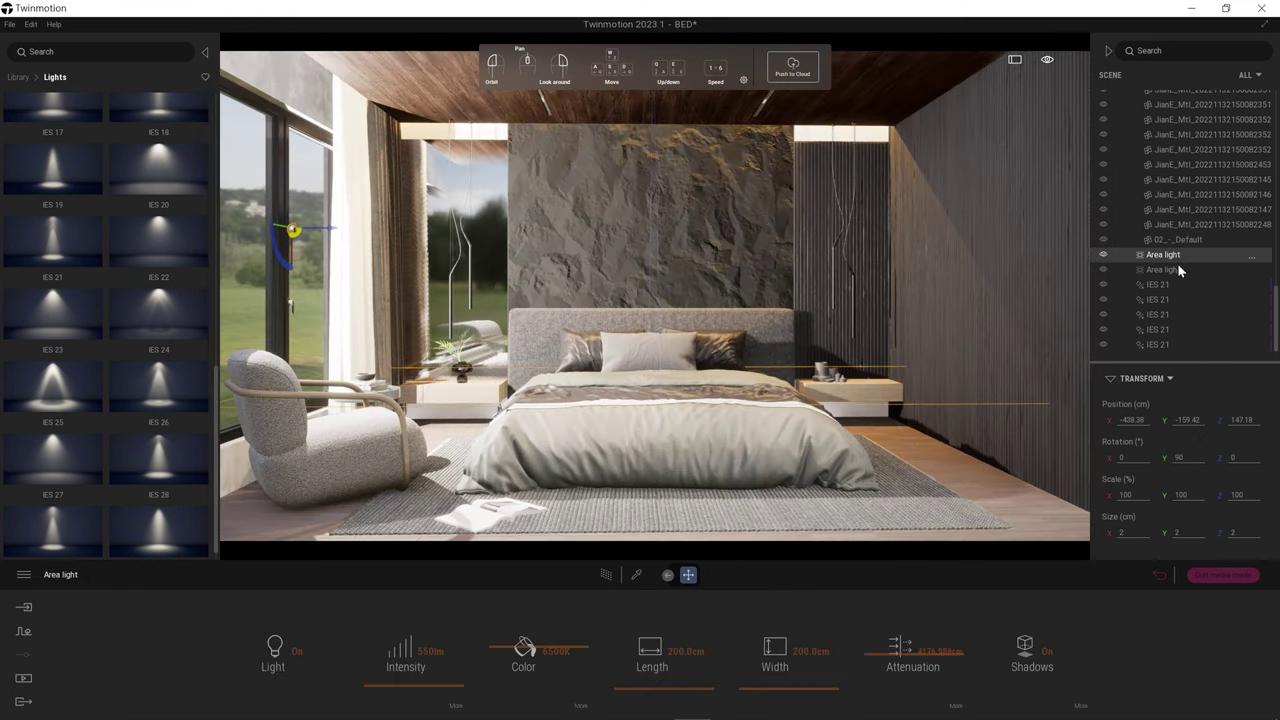
click(607, 577)
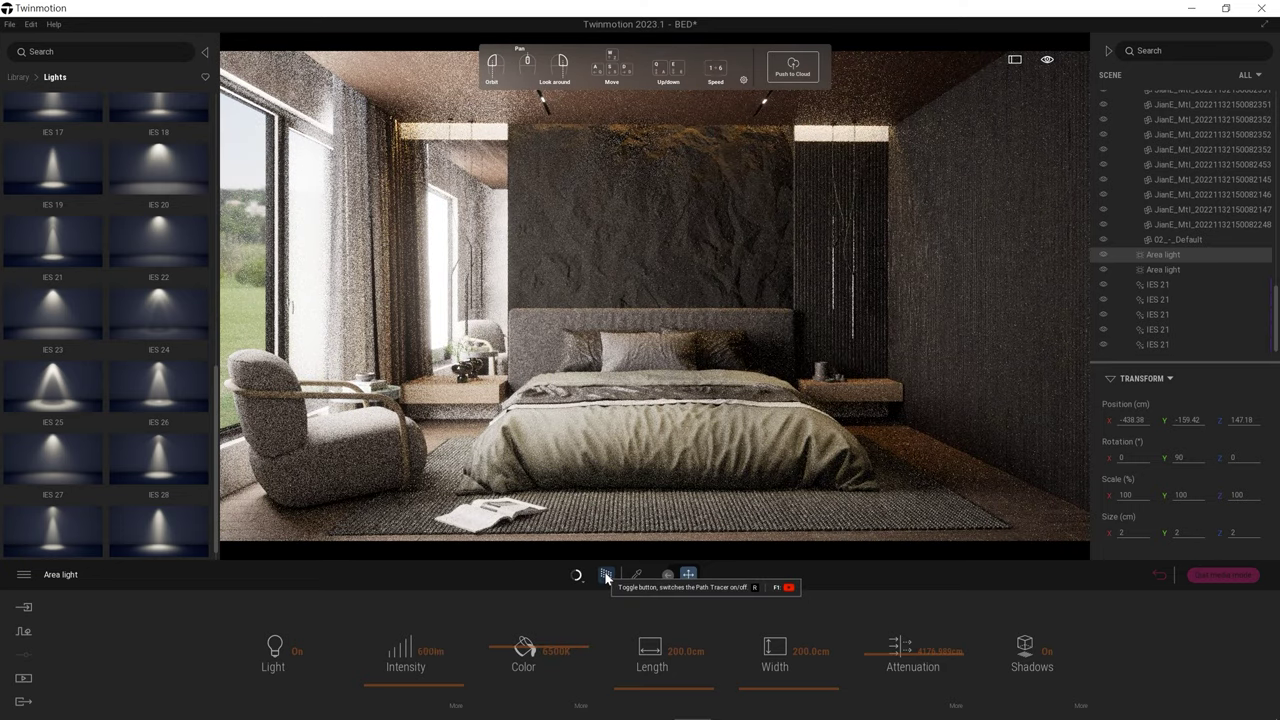
click(606, 575)
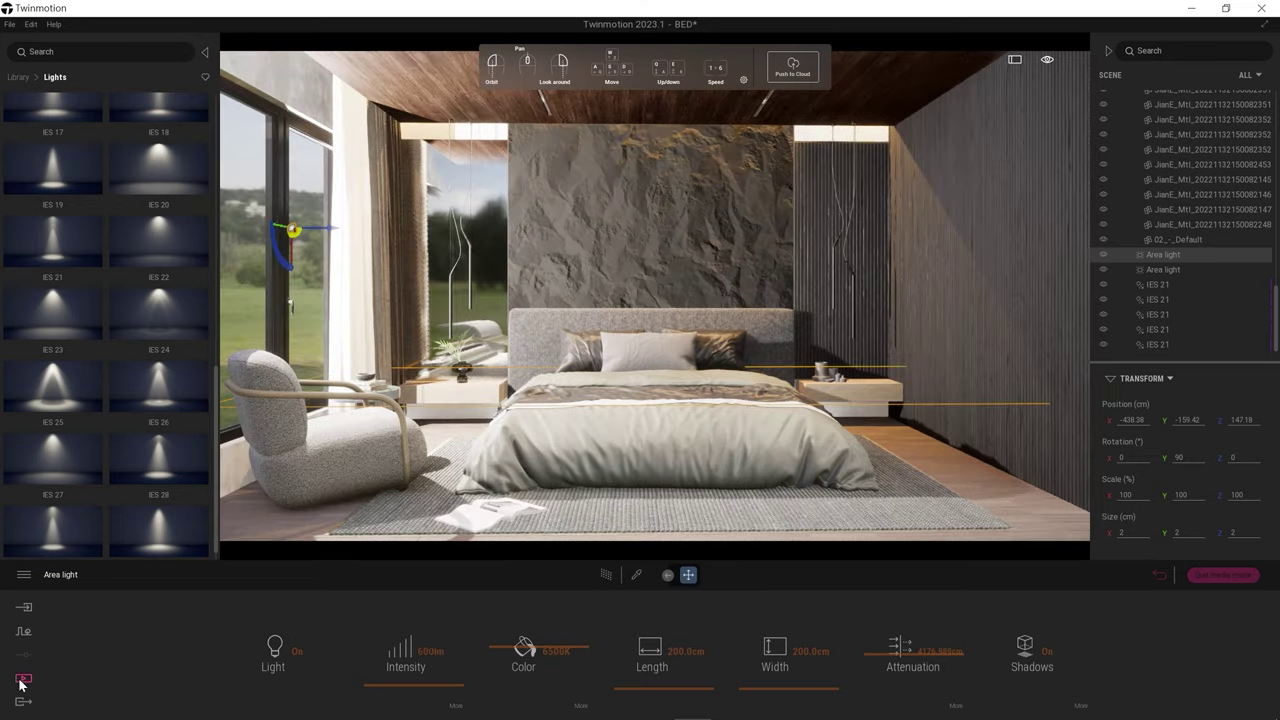
click(23, 678)
Step: Open Image1's settings and check its output format and resolution options
click(347, 668)
click(215, 622)
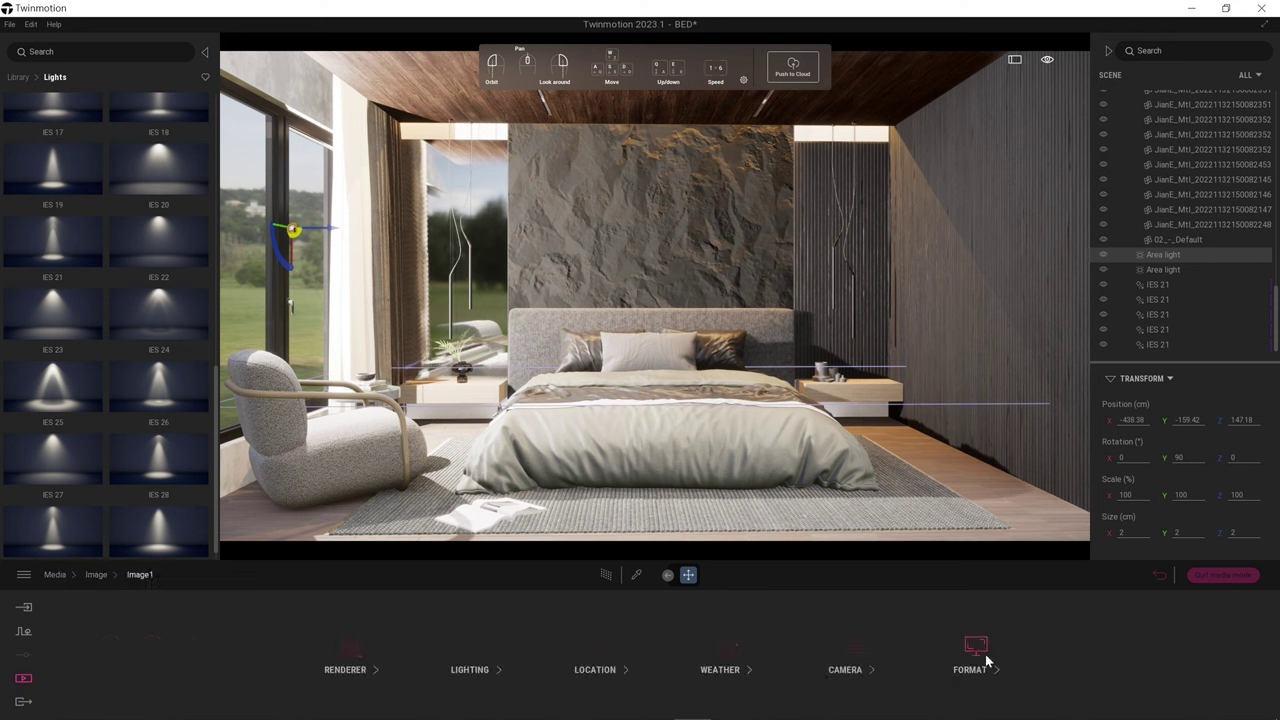
click(975, 650)
click(465, 650)
click(446, 563)
right_click(862, 660)
Step: Check Image1's camera, lighting and renderer settings, then select Image1 in the Export list
click(845, 668)
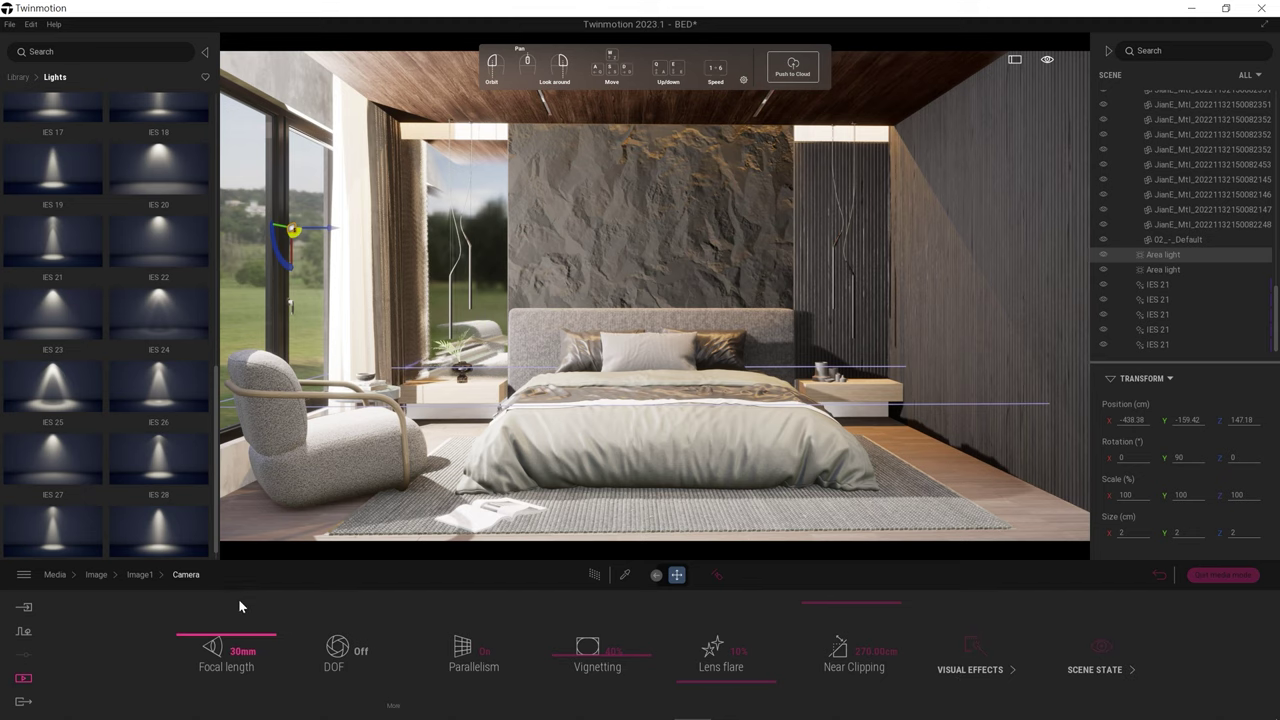
right_click(733, 665)
click(475, 648)
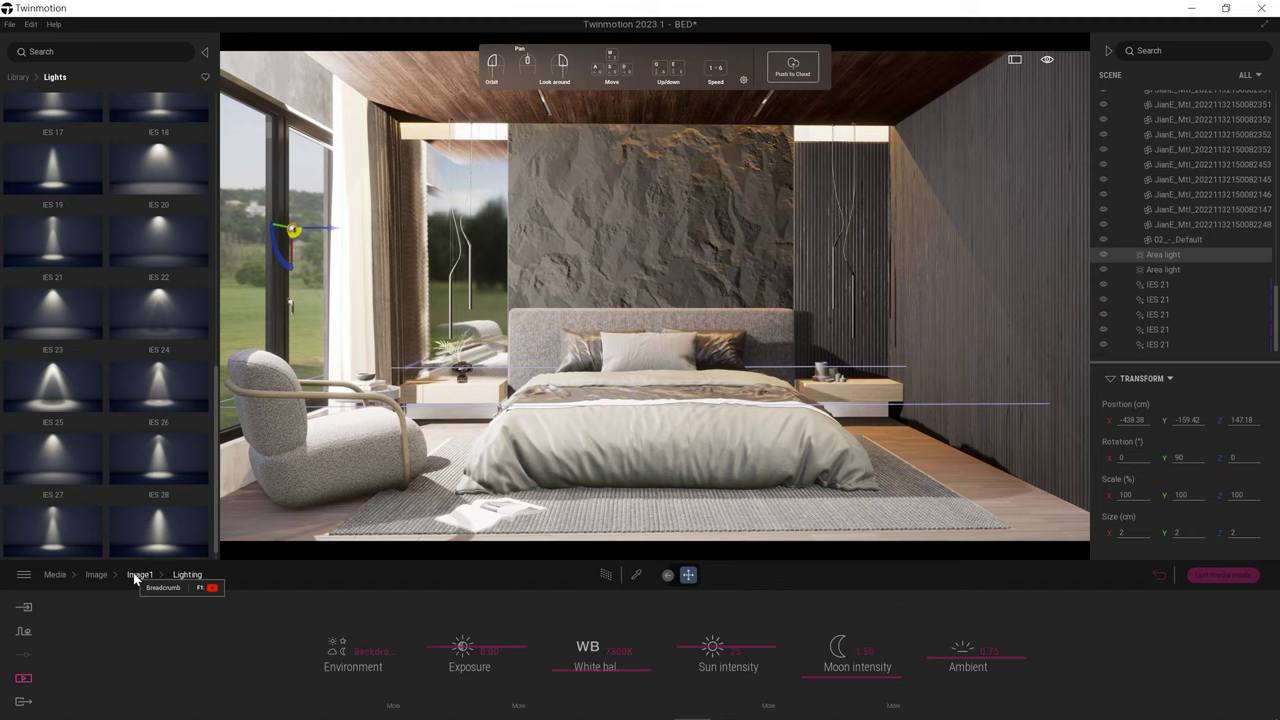
click(605, 576)
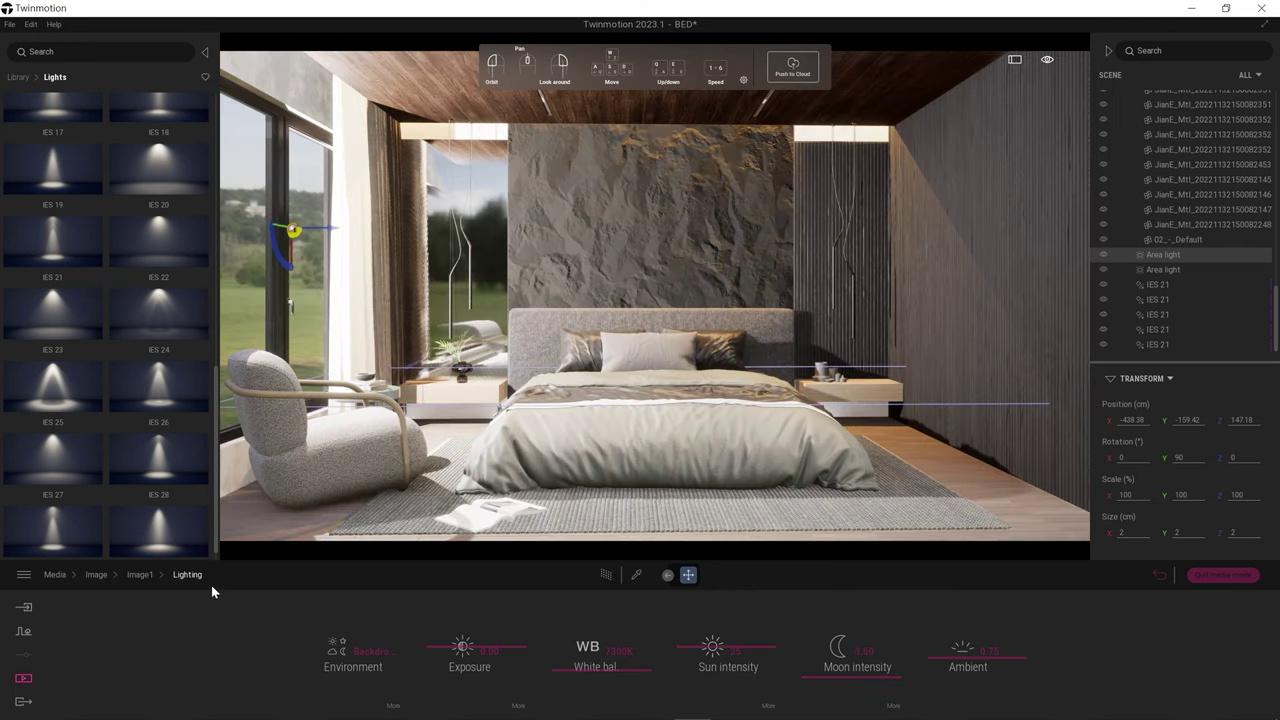
right_click(211, 585)
click(353, 648)
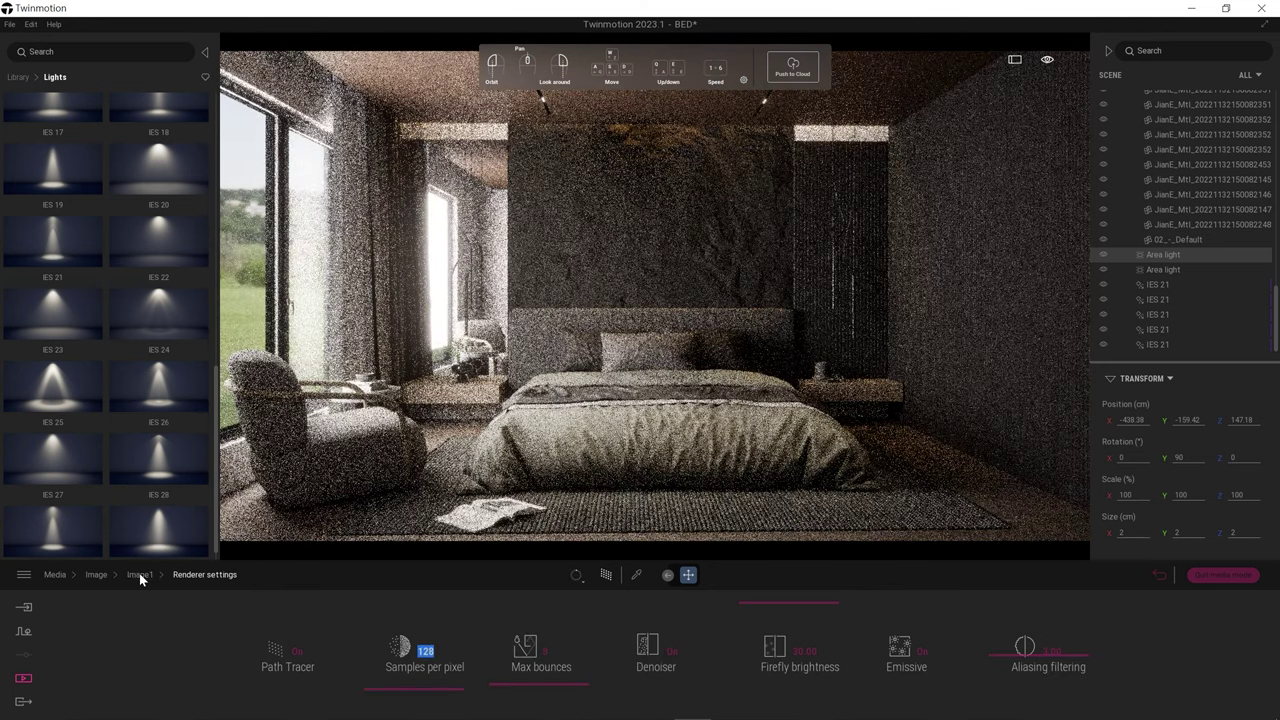
click(139, 574)
click(24, 704)
click(275, 652)
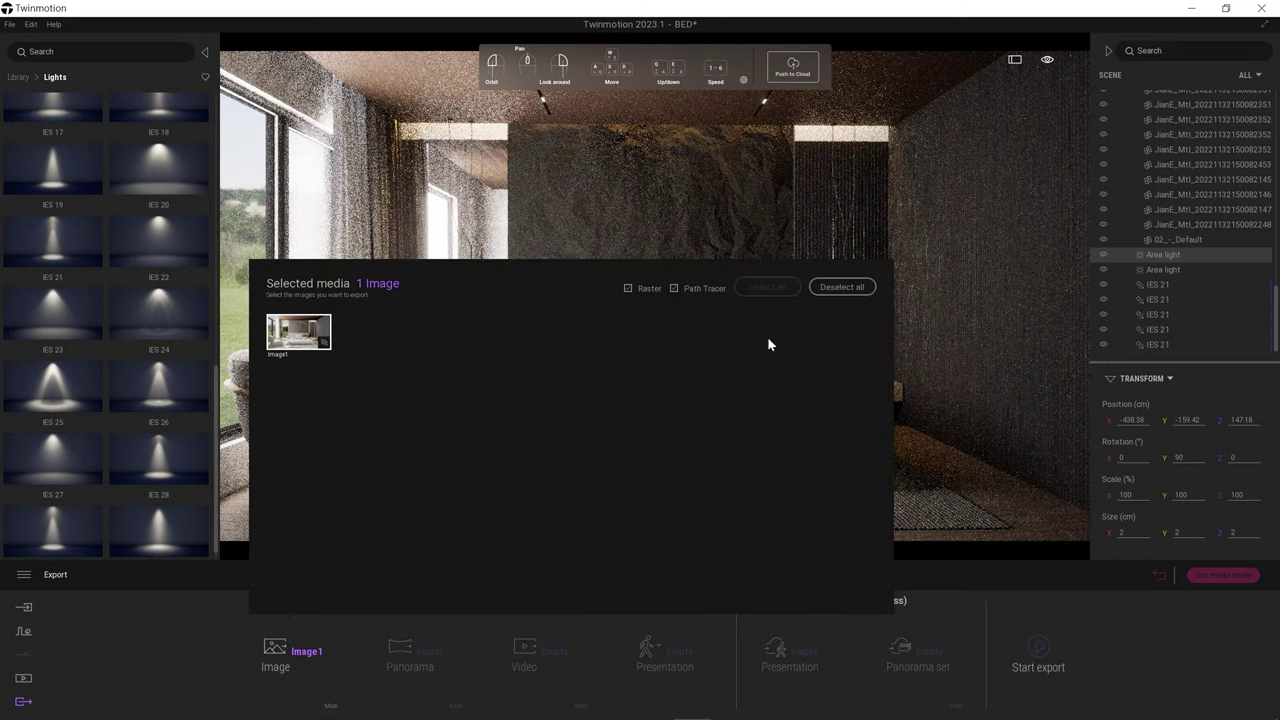
Step: Export Image1 to the da folder as Image1.png, monitoring the GPU during rendering
click(1040, 648)
key(Return)
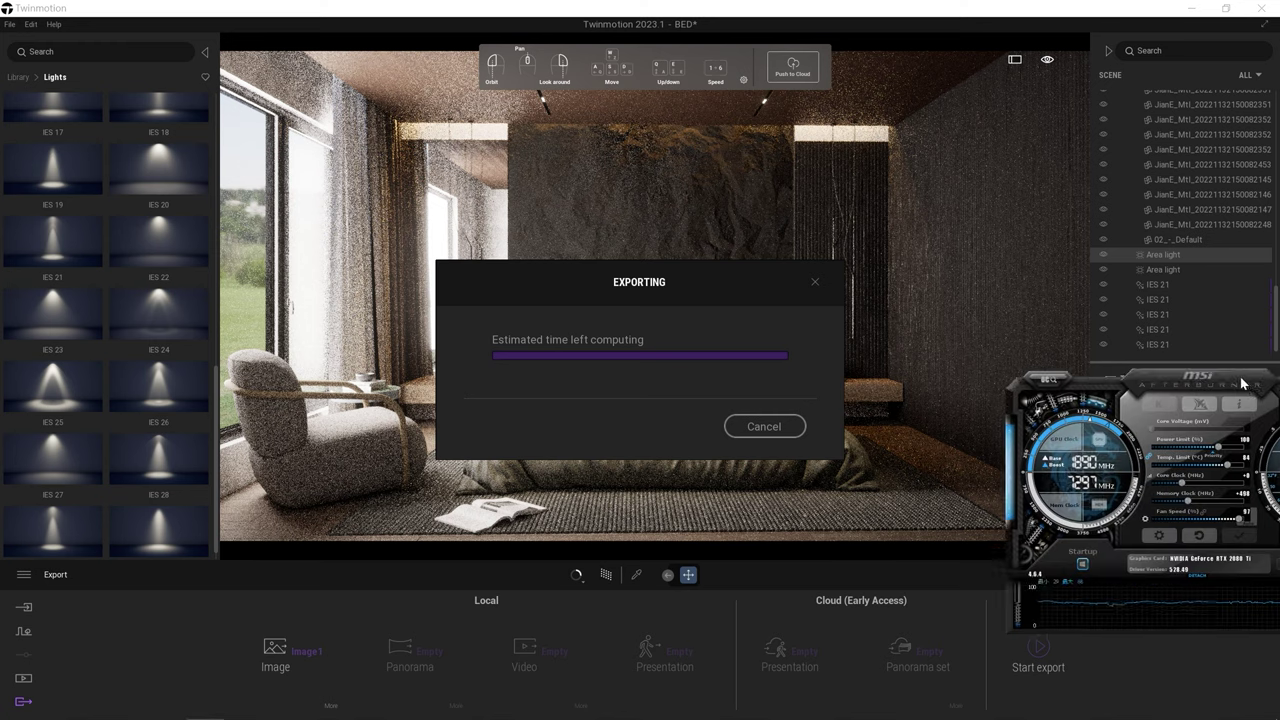
drag(1237, 380, 1107, 380)
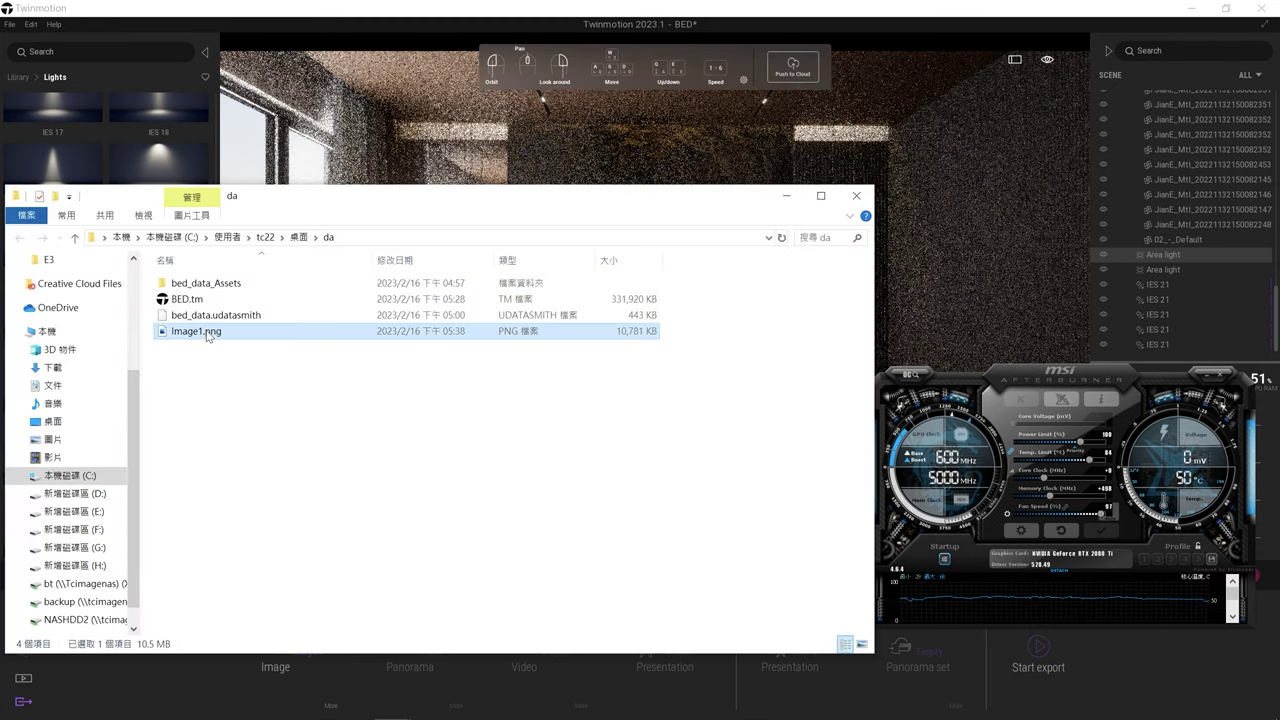
Step: View the exported Image1.png in Photos, then pick the rug's Carpet wool dak 01 material in Twinmotion
double_click(693, 331)
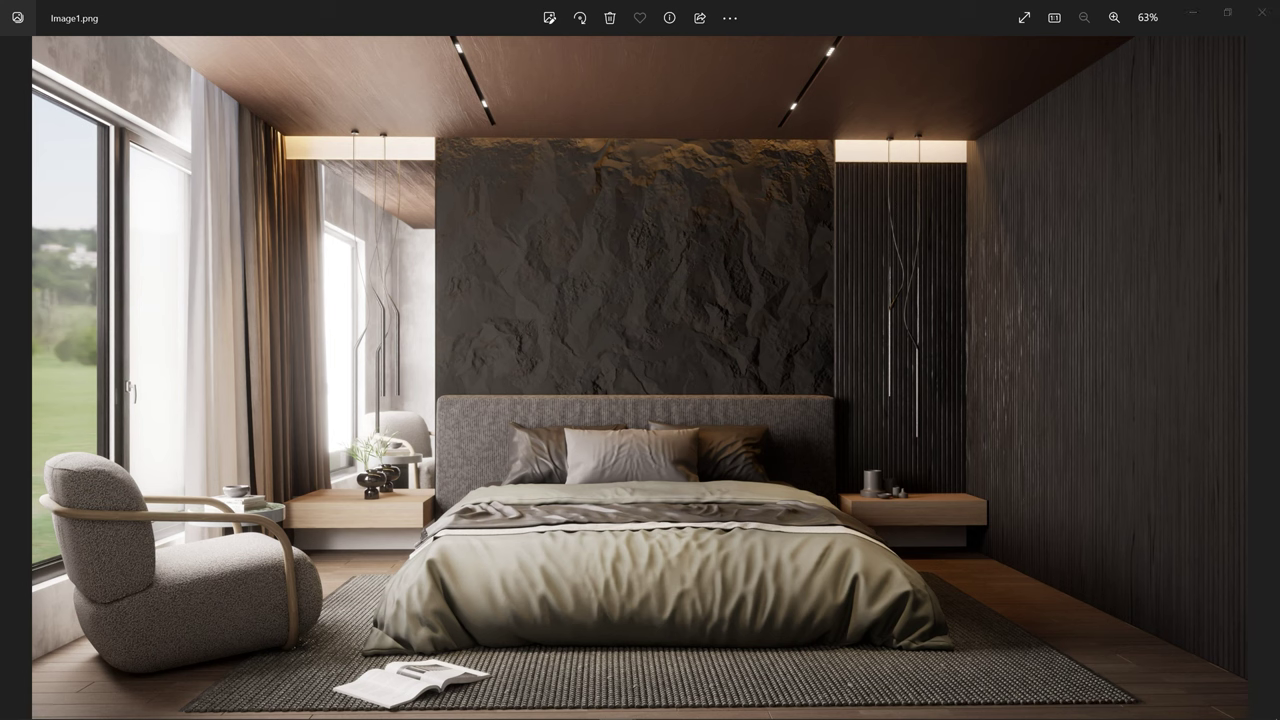
click(1224, 22)
click(671, 164)
click(777, 194)
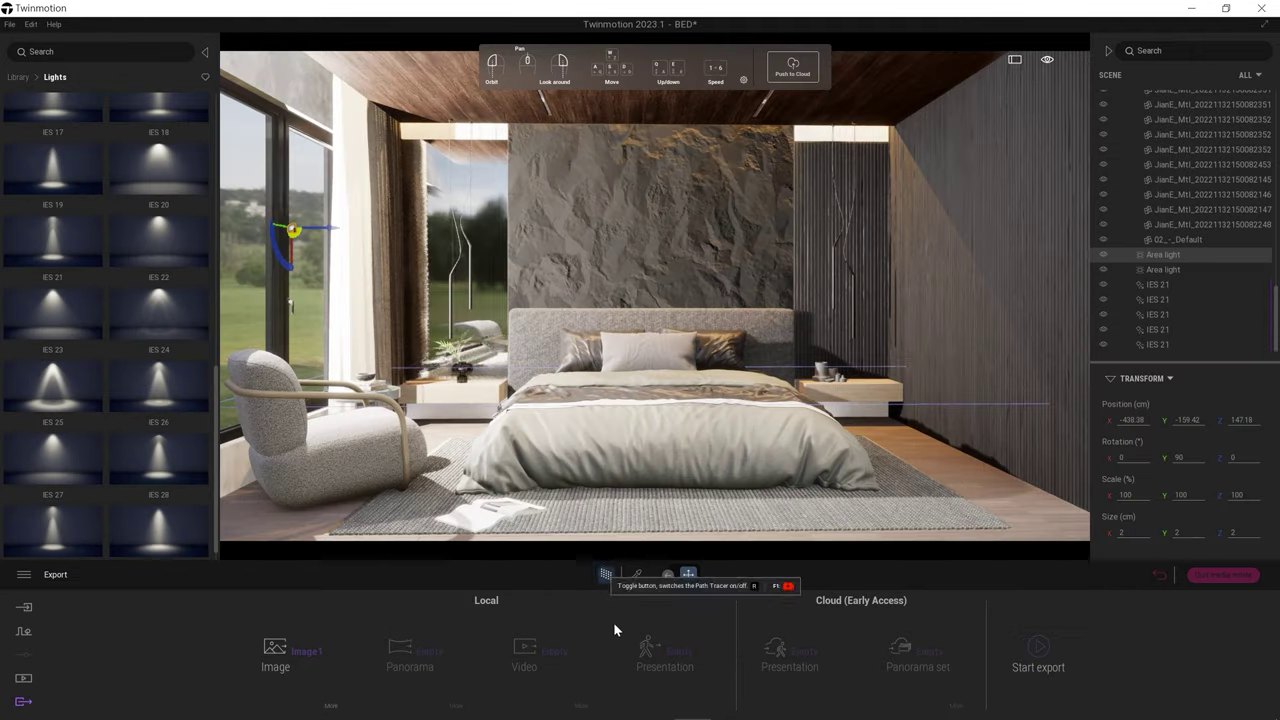
click(356, 485)
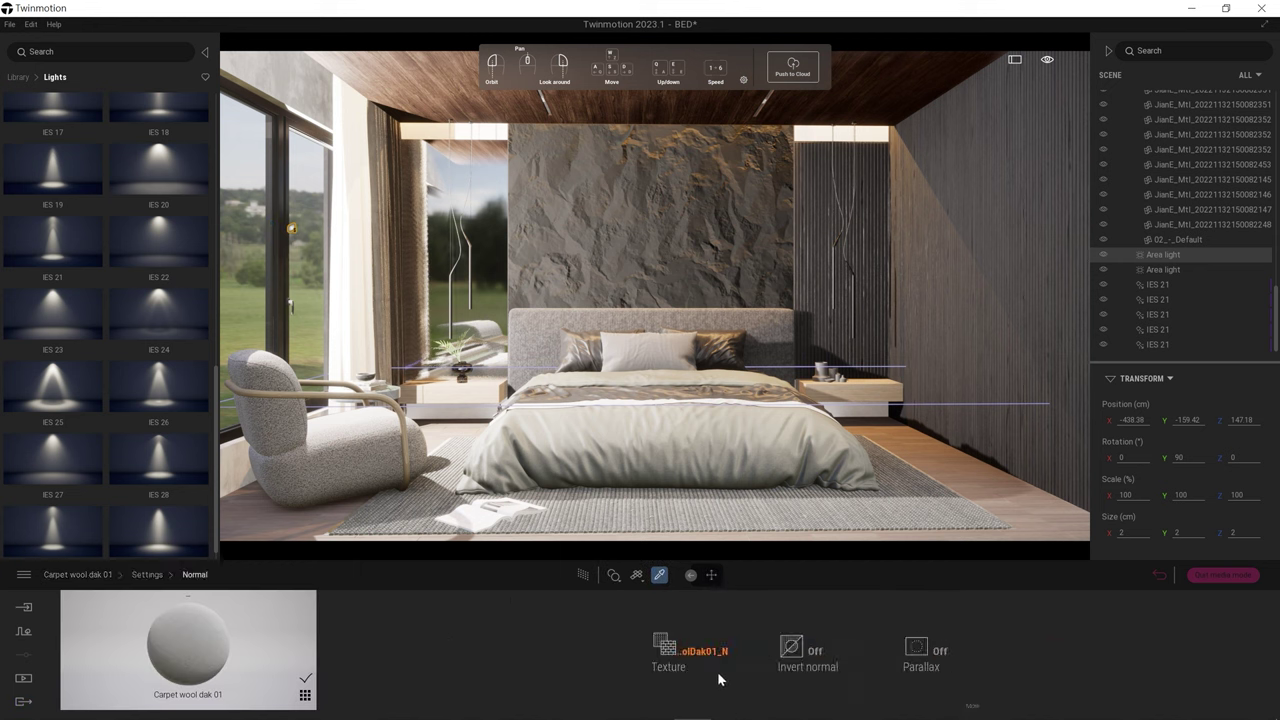
Step: Copy the rug's normal map texture onto the armchair fabric material
click(697, 652)
click(618, 545)
click(700, 652)
click(598, 563)
click(588, 578)
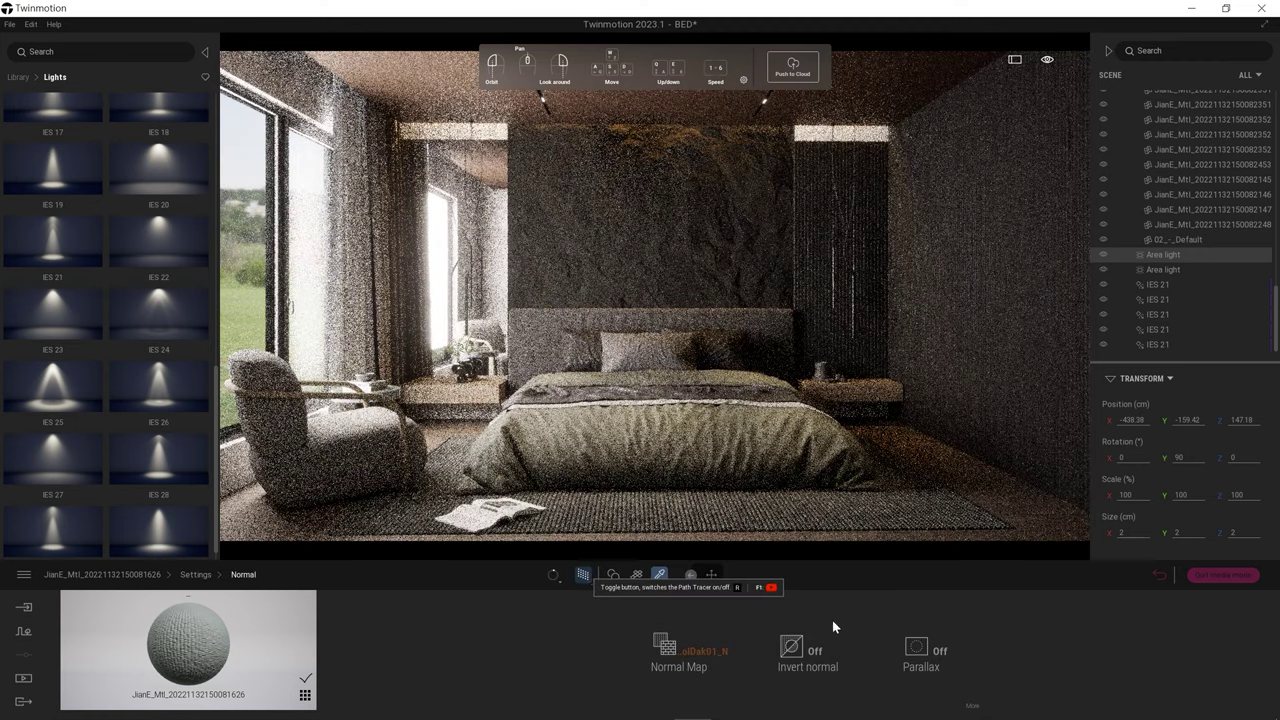
click(640, 648)
click(602, 706)
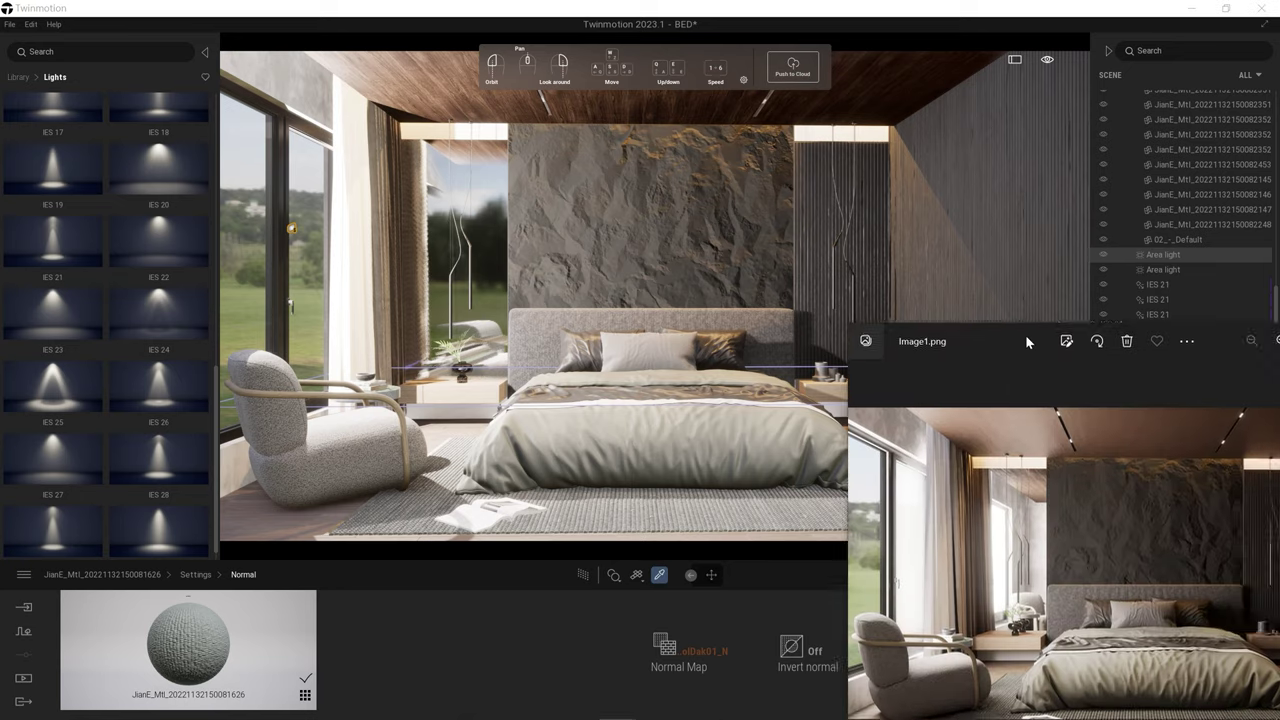
Step: Darken the stone wall by lowering its colour luminosity, checking the path-traced preview
scroll(783, 418, up, 4)
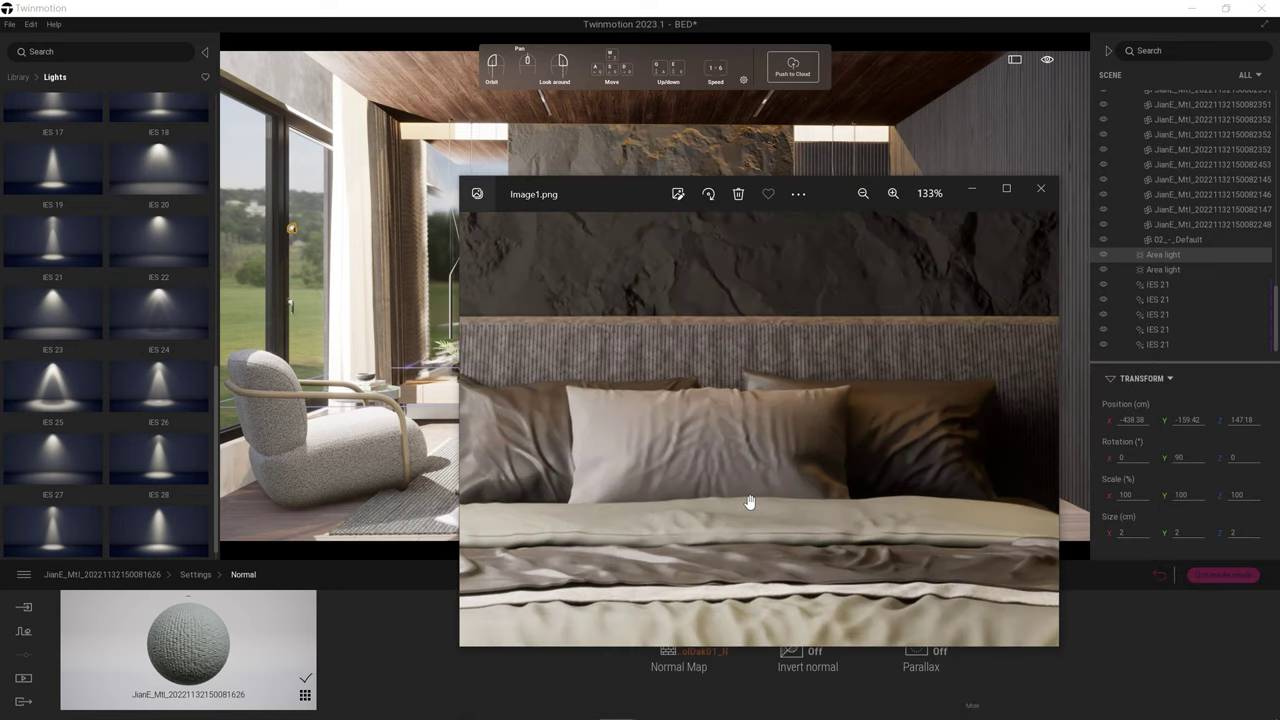
scroll(870, 300, down, 2)
click(972, 193)
click(650, 230)
click(530, 655)
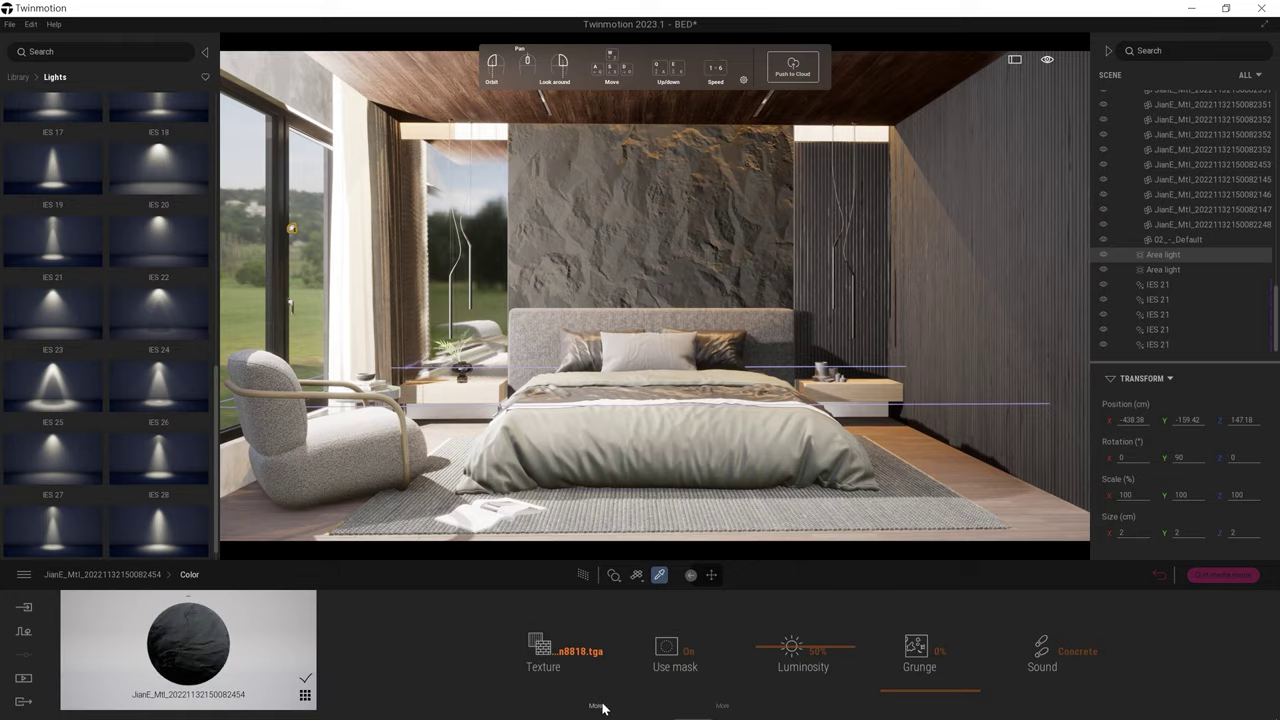
drag(809, 681, 807, 672)
click(586, 577)
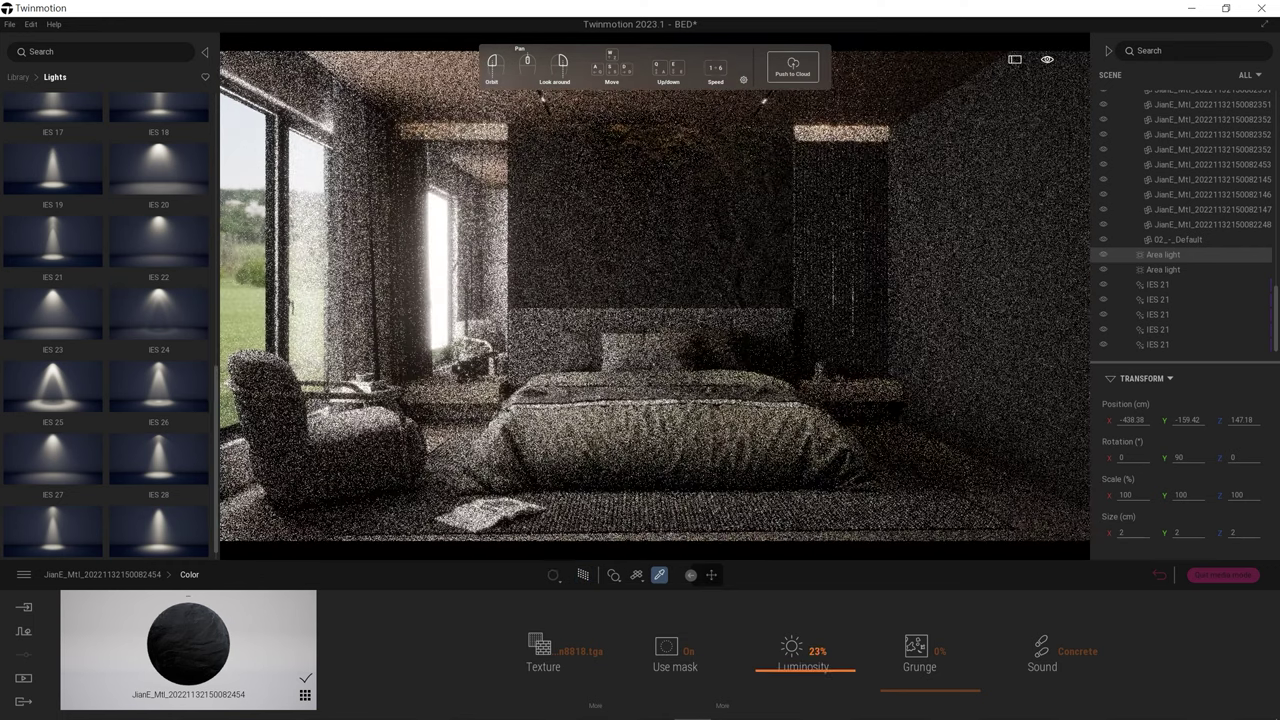
click(585, 579)
Step: Turn off parallax in the stone wall material's normal map
click(1017, 657)
click(543, 650)
click(930, 648)
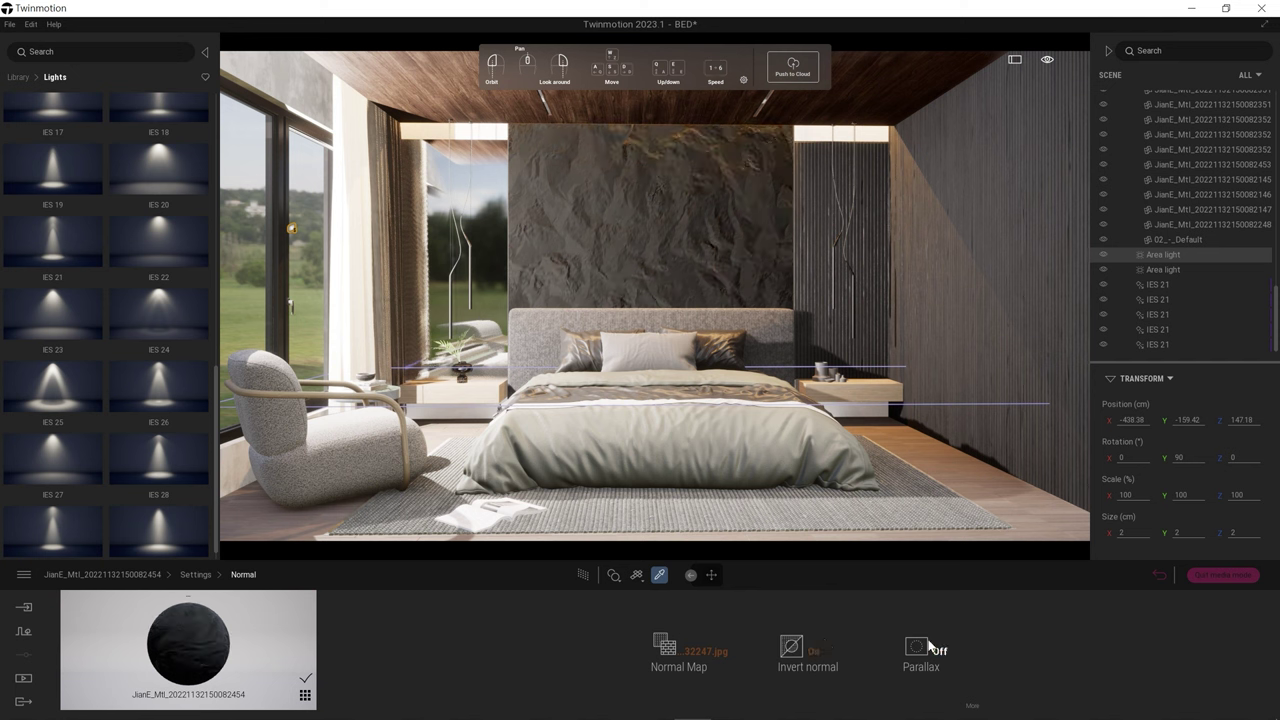
mouse_move(703, 652)
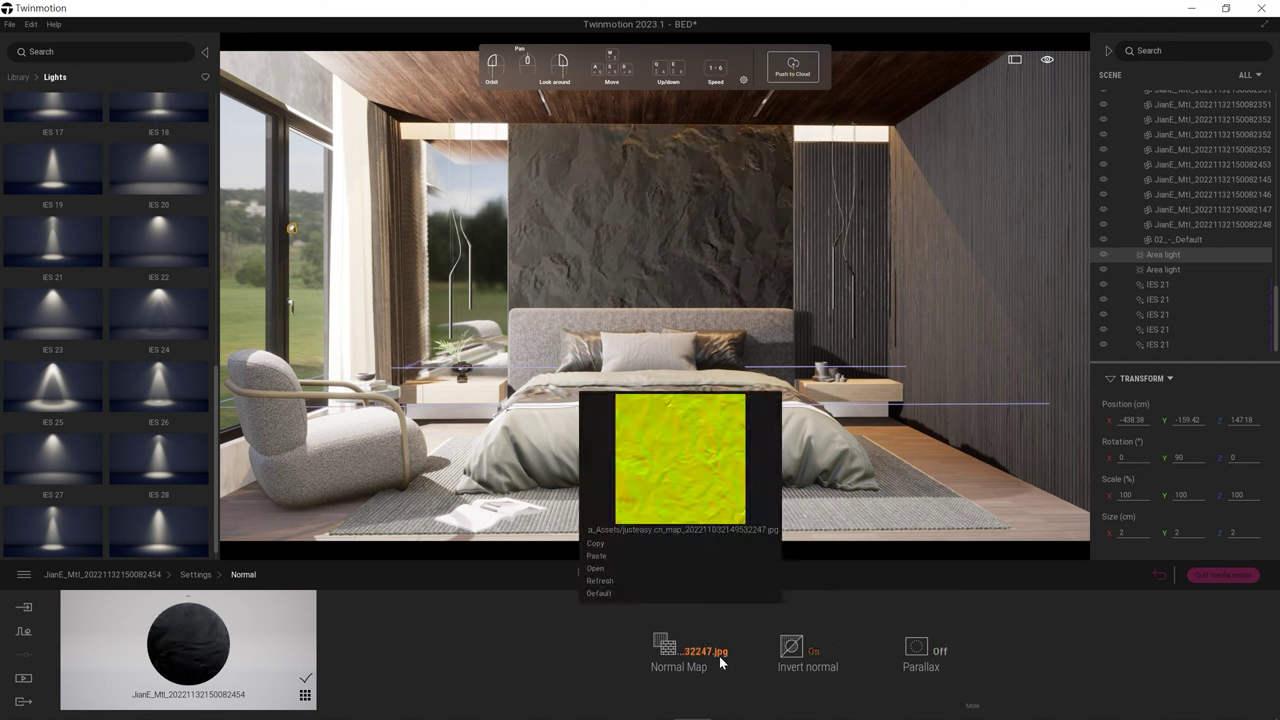
click(195, 574)
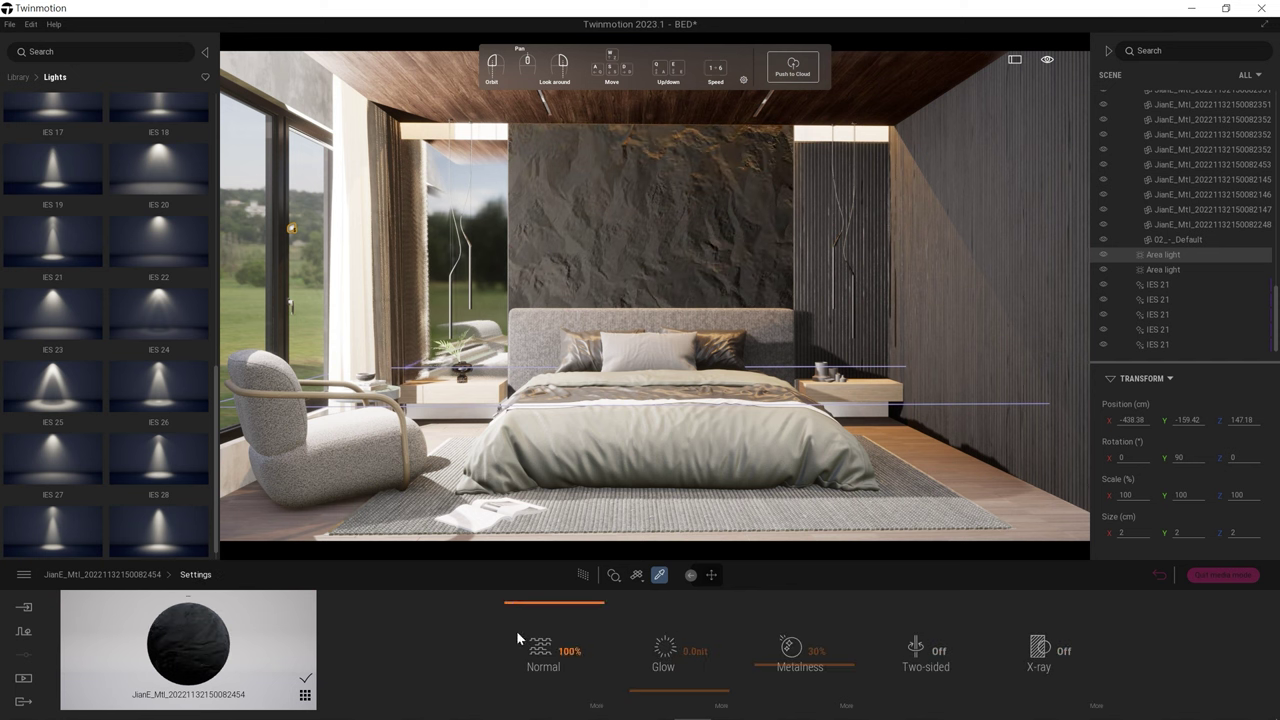
Step: Inspect the normal map settings of Fine Woven 01 and Fine Woven 04, previewing path-traced
click(560, 478)
click(1001, 670)
click(668, 648)
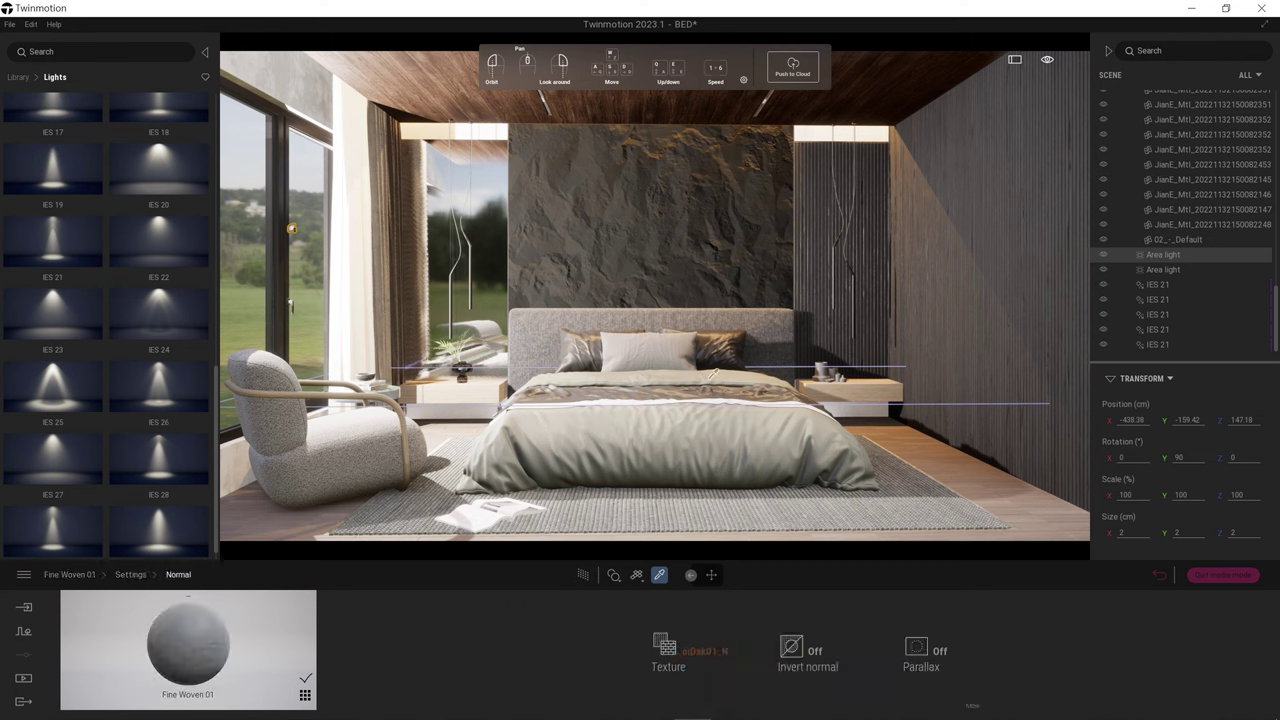
click(708, 388)
click(1001, 668)
click(543, 648)
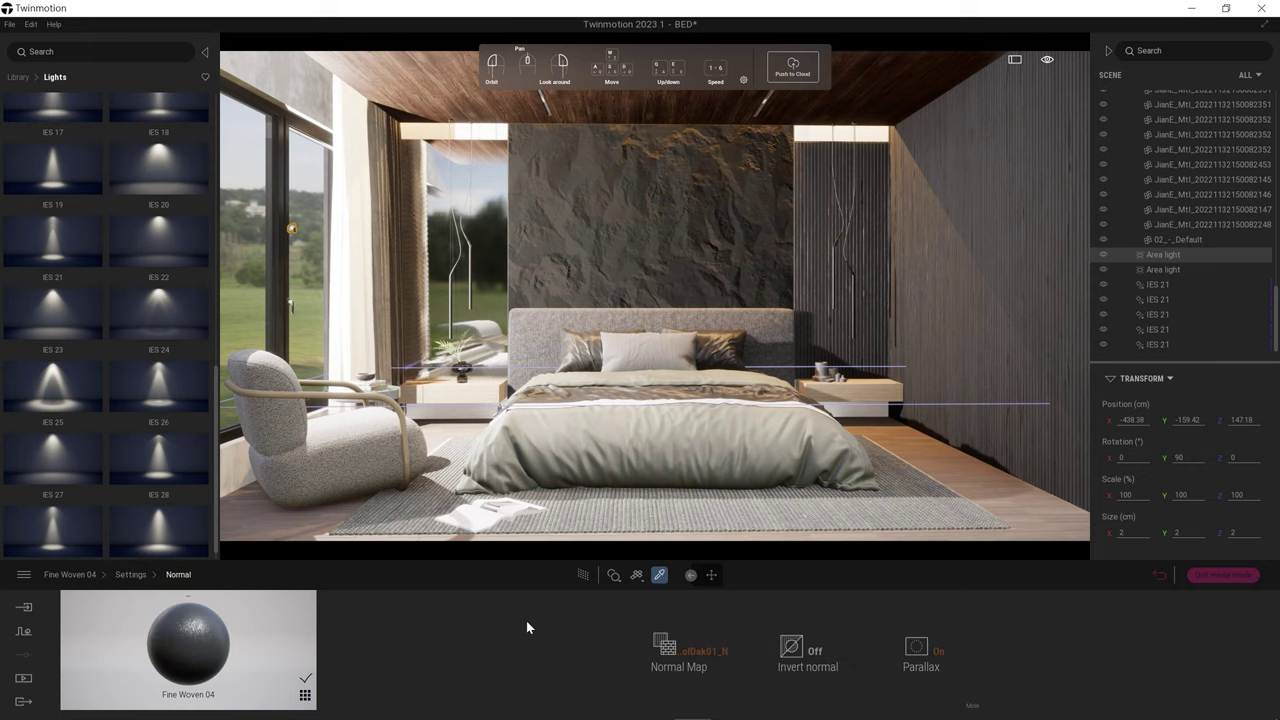
click(584, 577)
click(586, 578)
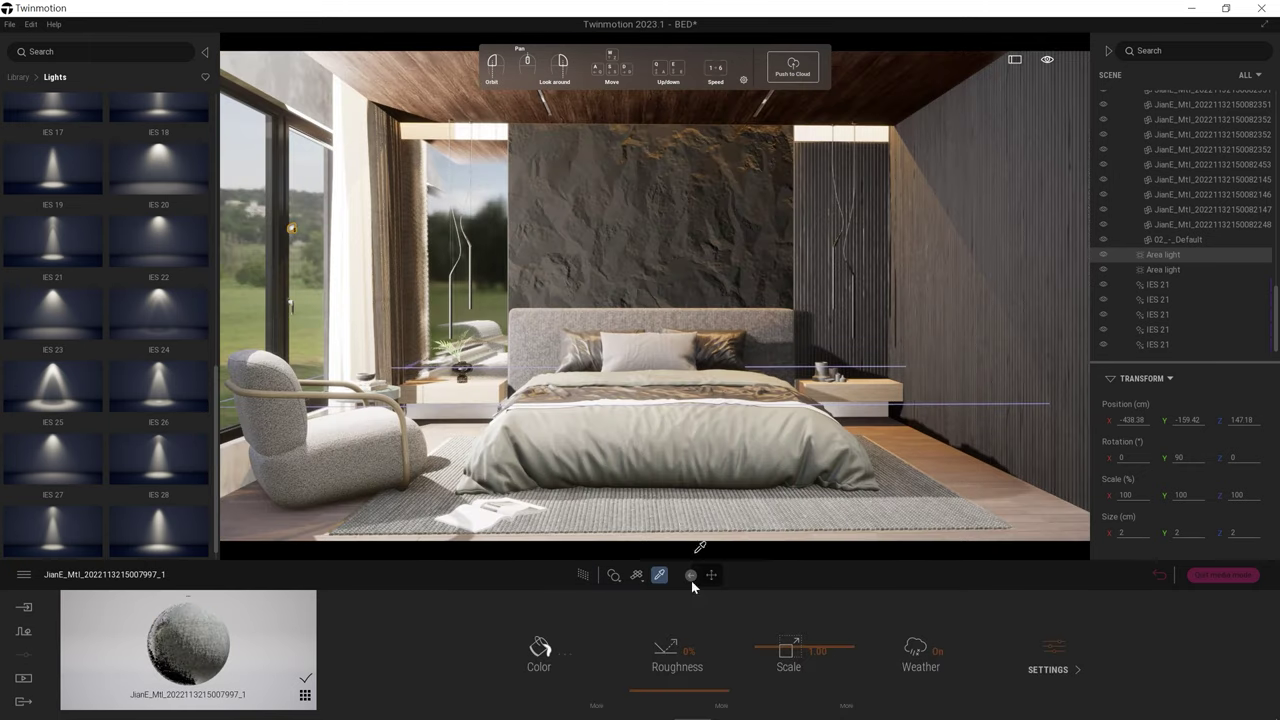
Step: Copy another fabric's normal map onto the Fine Woven 04 bed sheet and preview it
click(1062, 667)
mouse_move(679, 650)
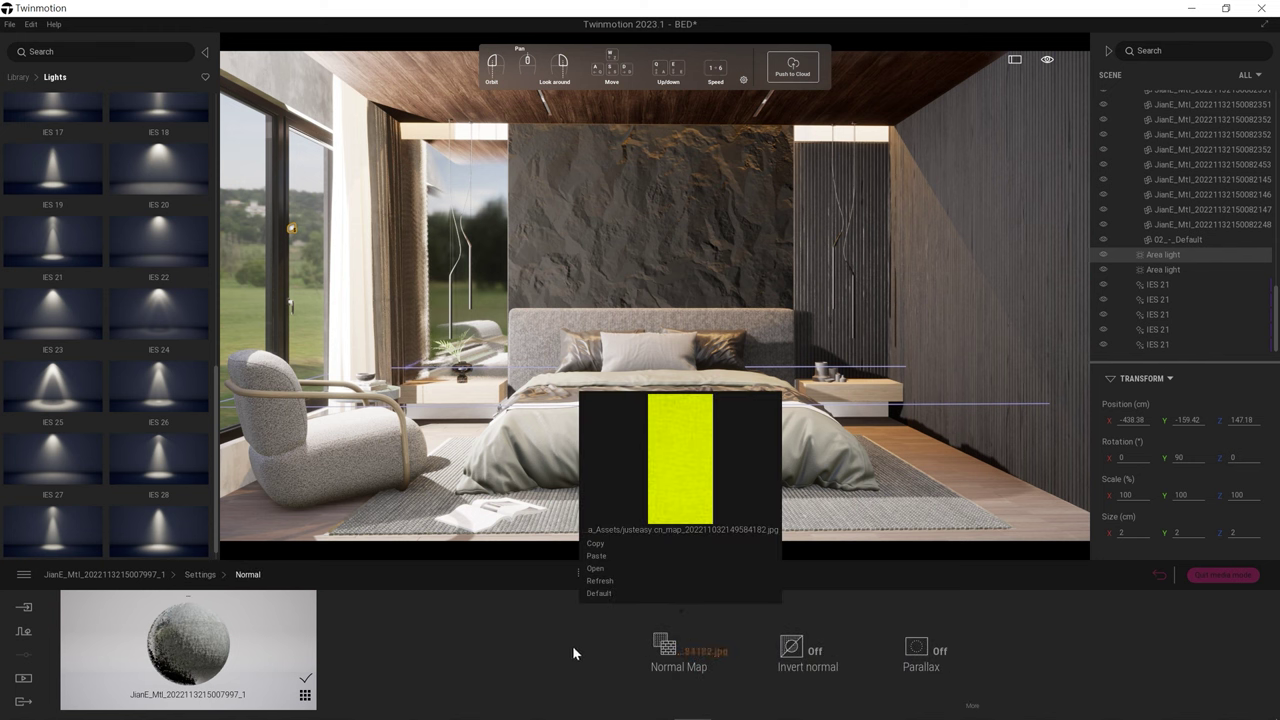
click(596, 545)
click(652, 355)
click(1049, 668)
click(543, 645)
click(629, 556)
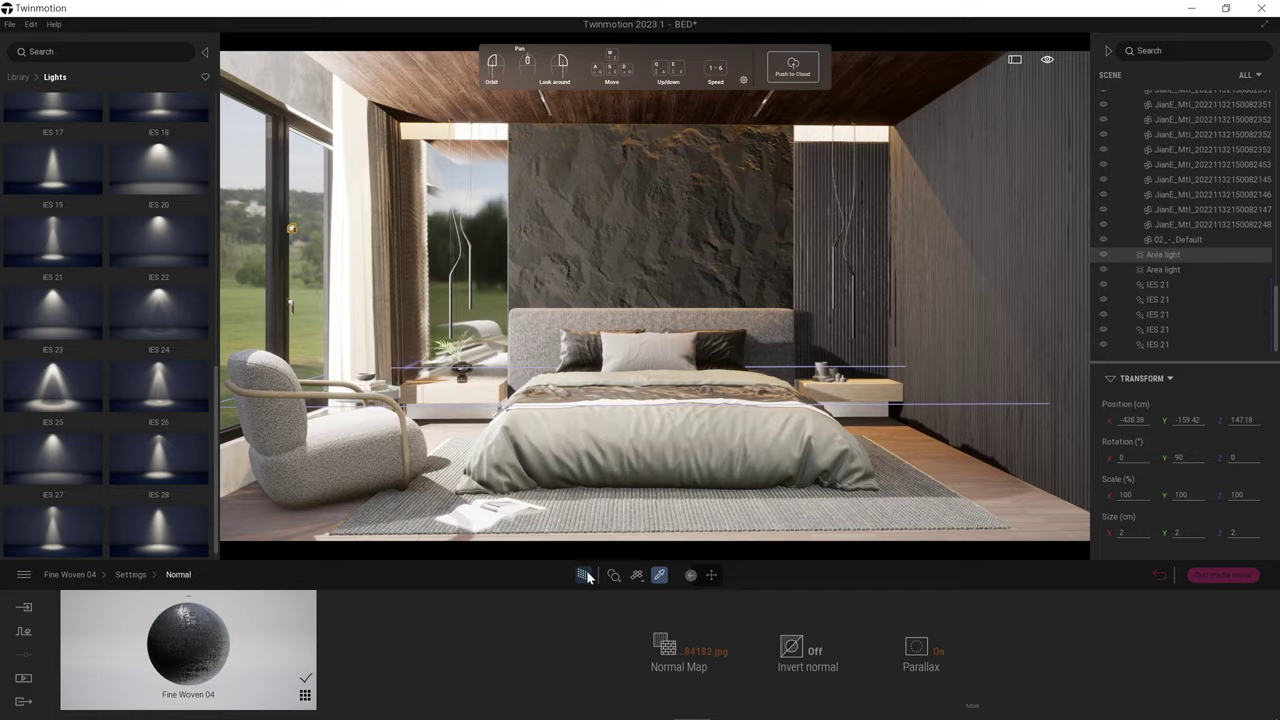
scroll(707, 343, up, 3)
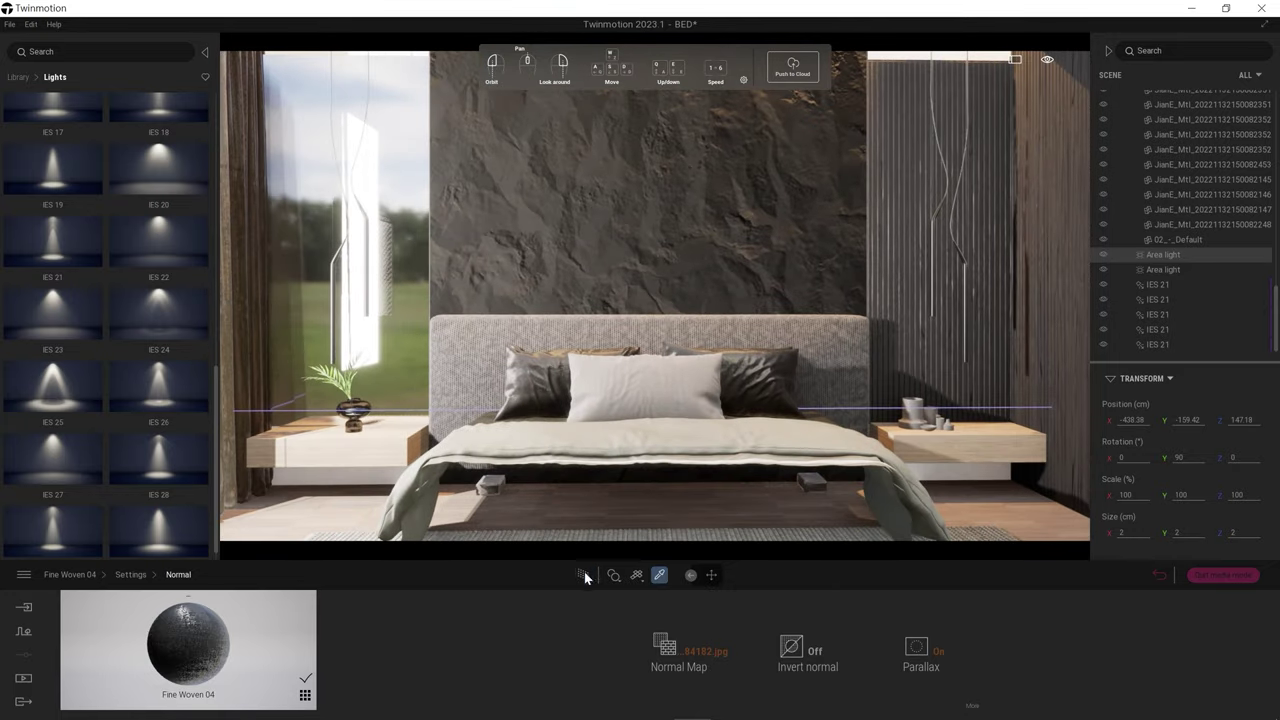
click(583, 575)
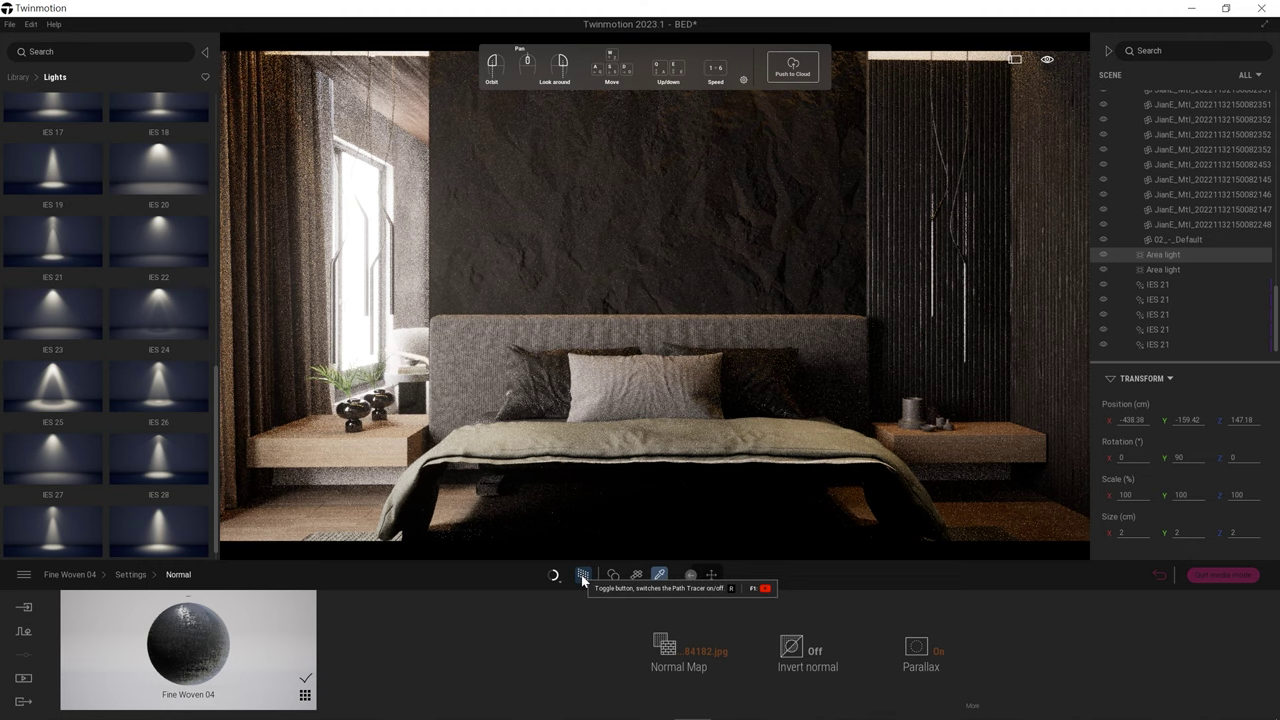
click(583, 580)
Step: Give Fine Woven 04 a neutral grey #868686, then create the still image Image1
right_click(560, 670)
right_click(600, 677)
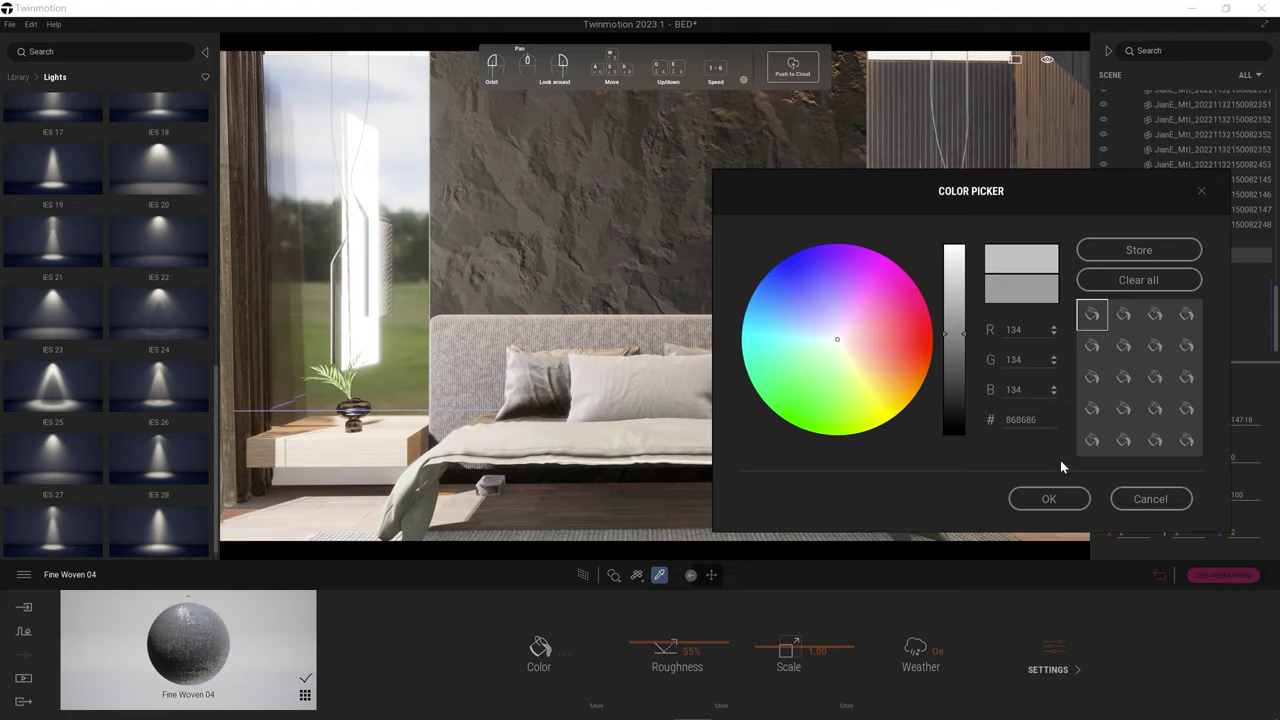
click(583, 575)
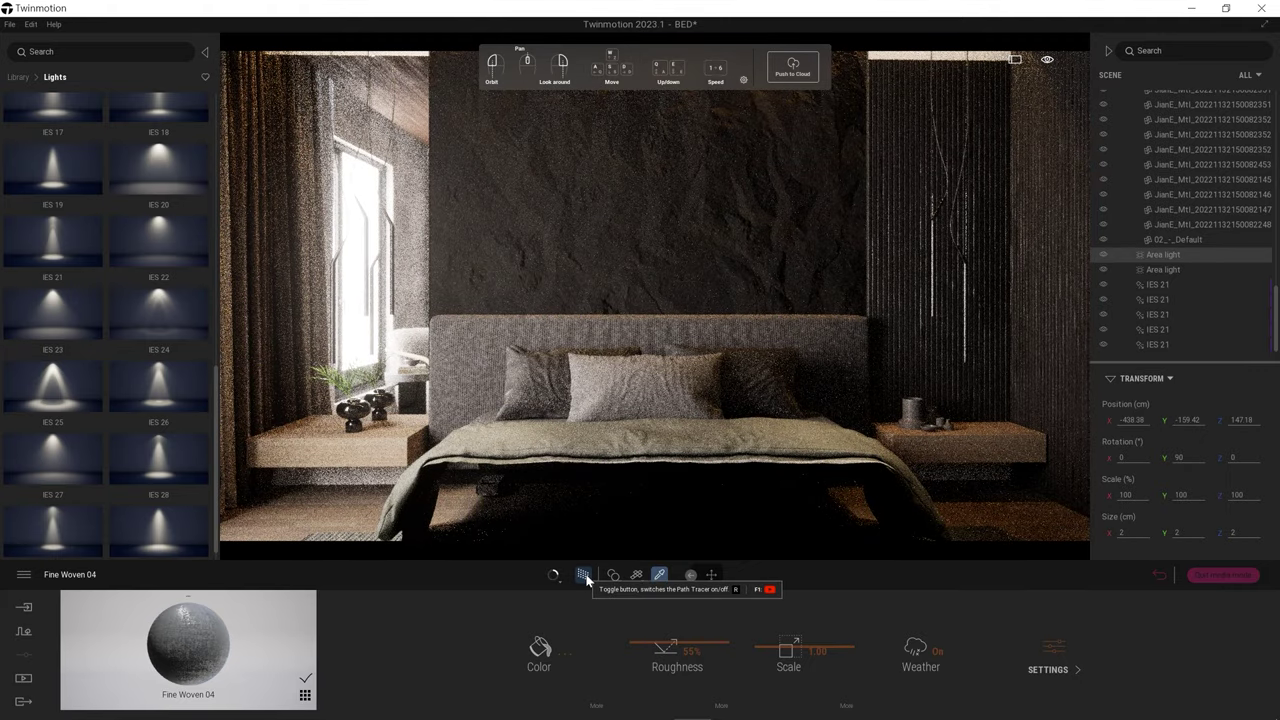
scroll(742, 420, down, 3)
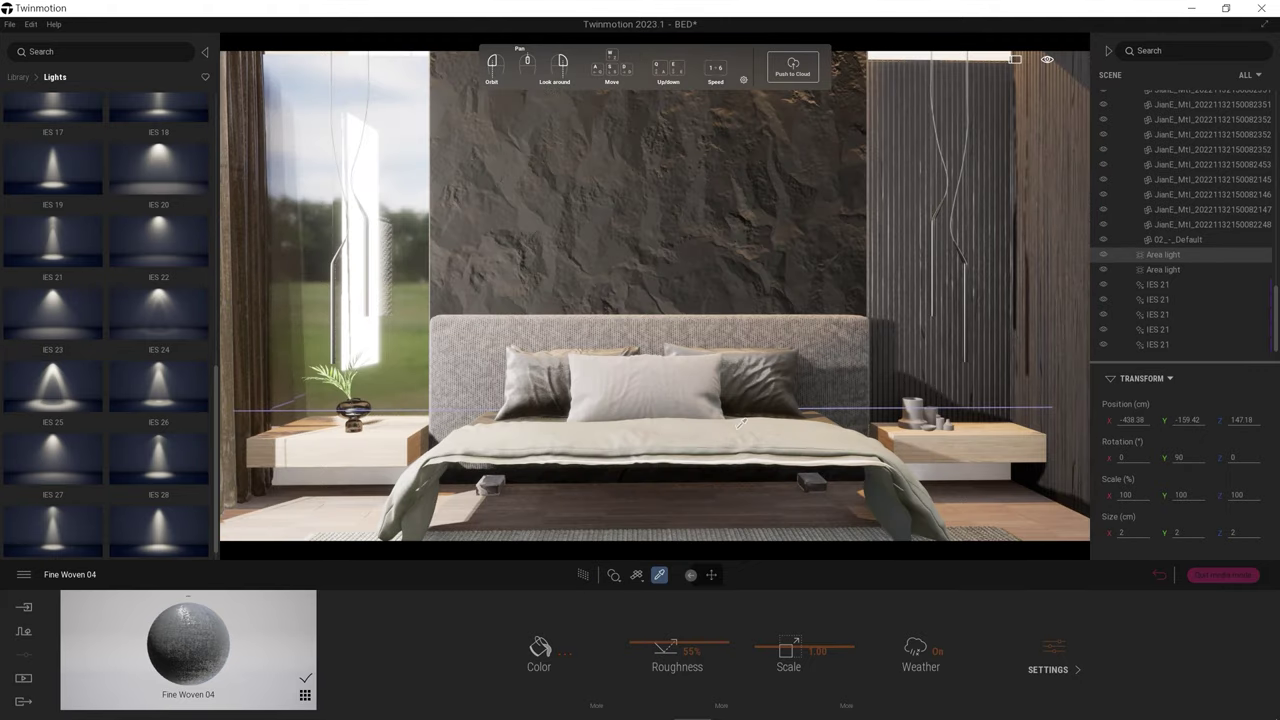
scroll(745, 410, down, 3)
scroll(743, 407, up, 3)
click(586, 575)
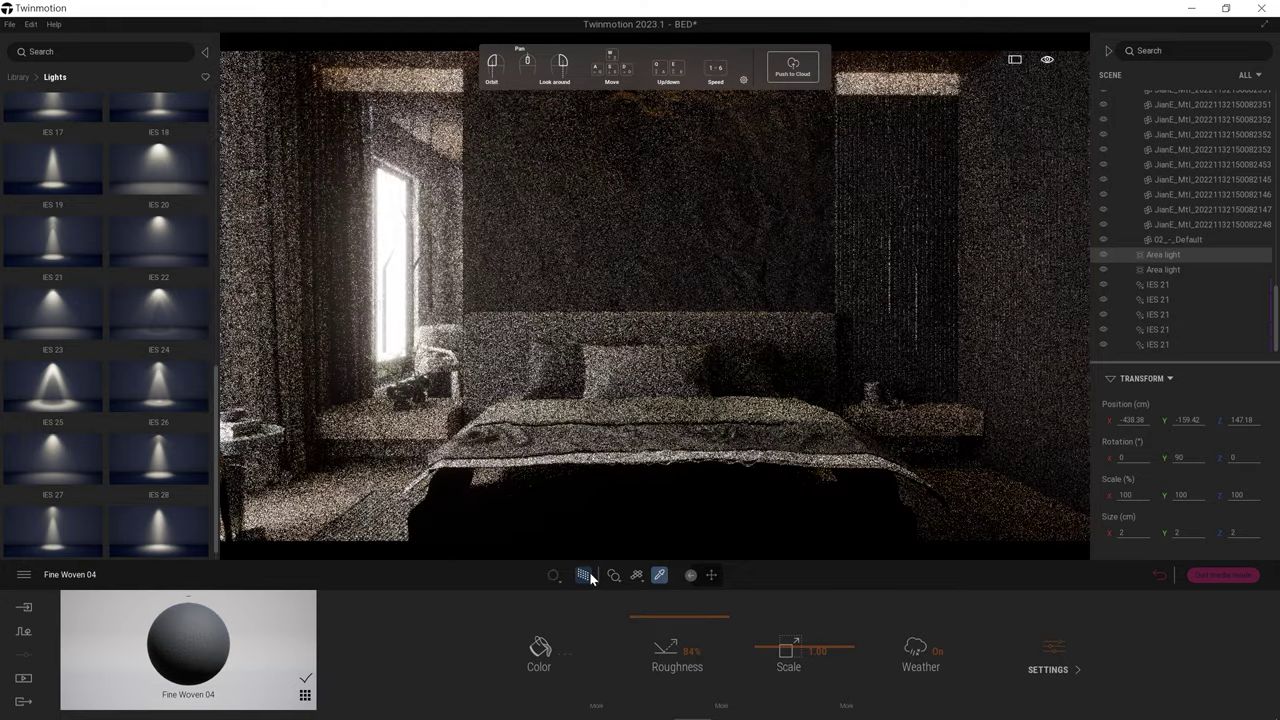
click(589, 575)
click(24, 678)
click(110, 645)
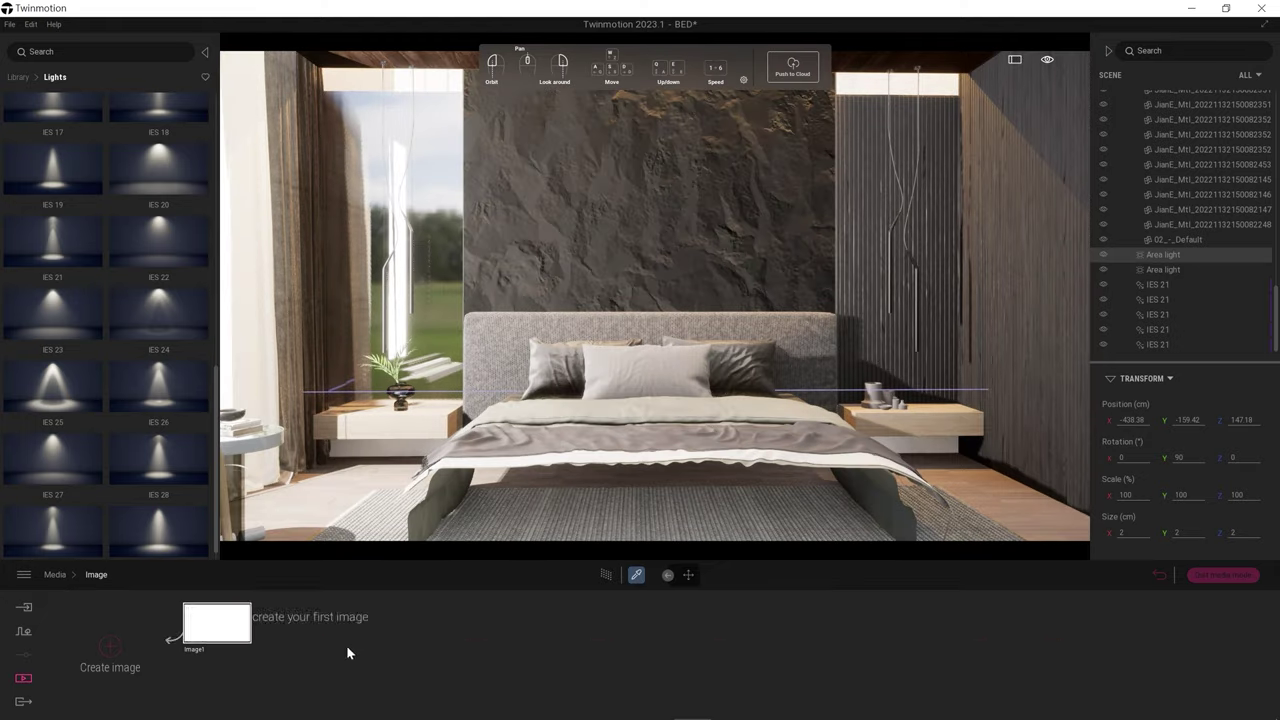
Step: Recheck the armchair fabric's colour, comparing real-time and path-traced previews
click(586, 575)
click(586, 575)
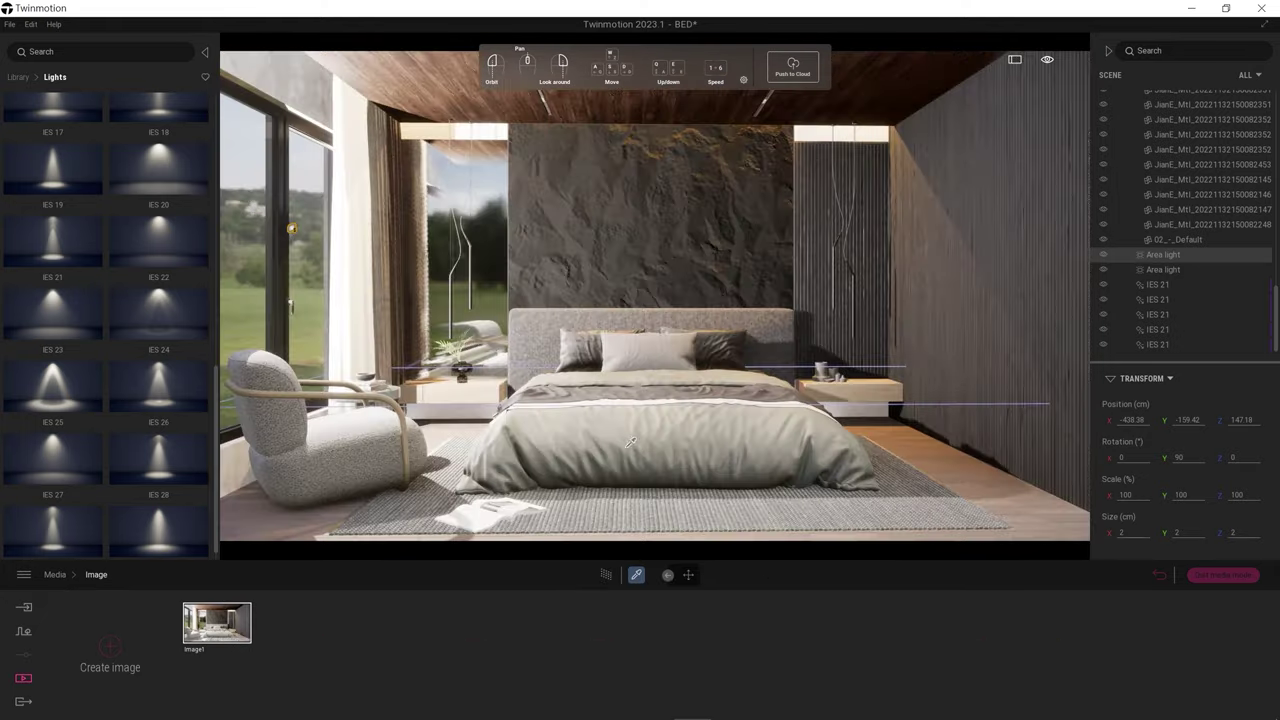
click(330, 440)
click(539, 650)
drag(640, 200, 974, 185)
click(1060, 491)
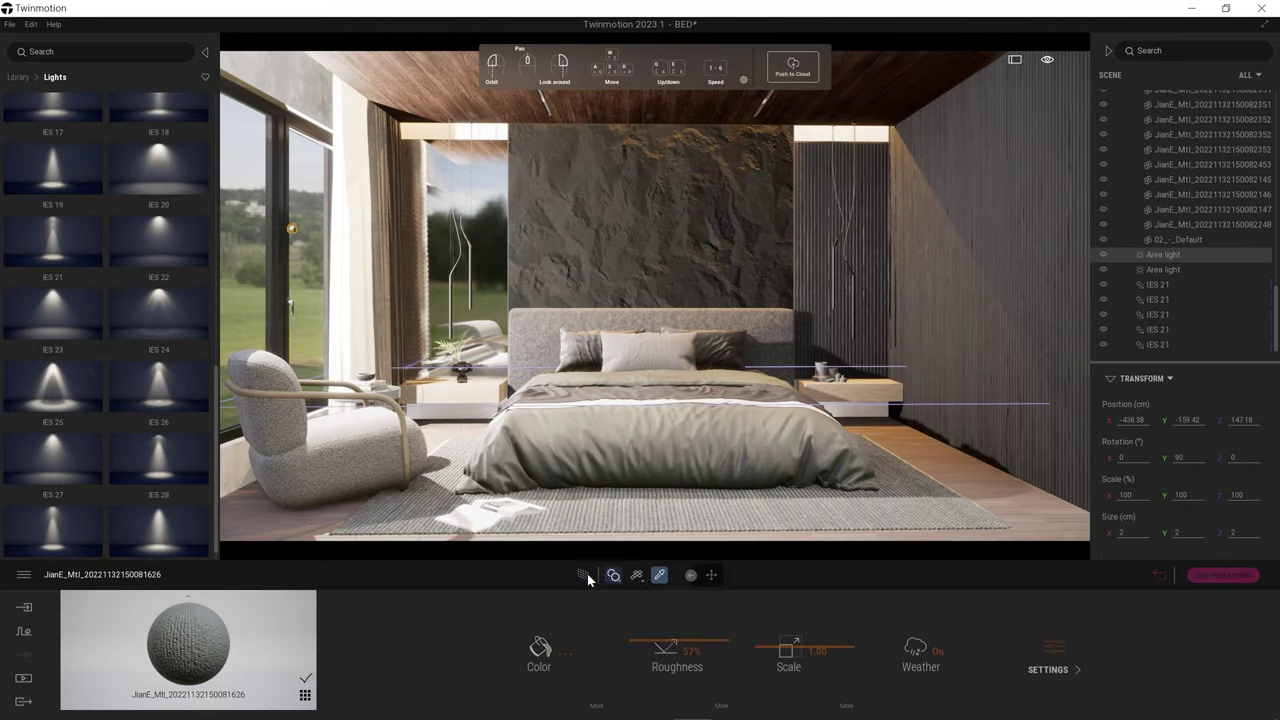
click(585, 576)
click(584, 577)
click(584, 577)
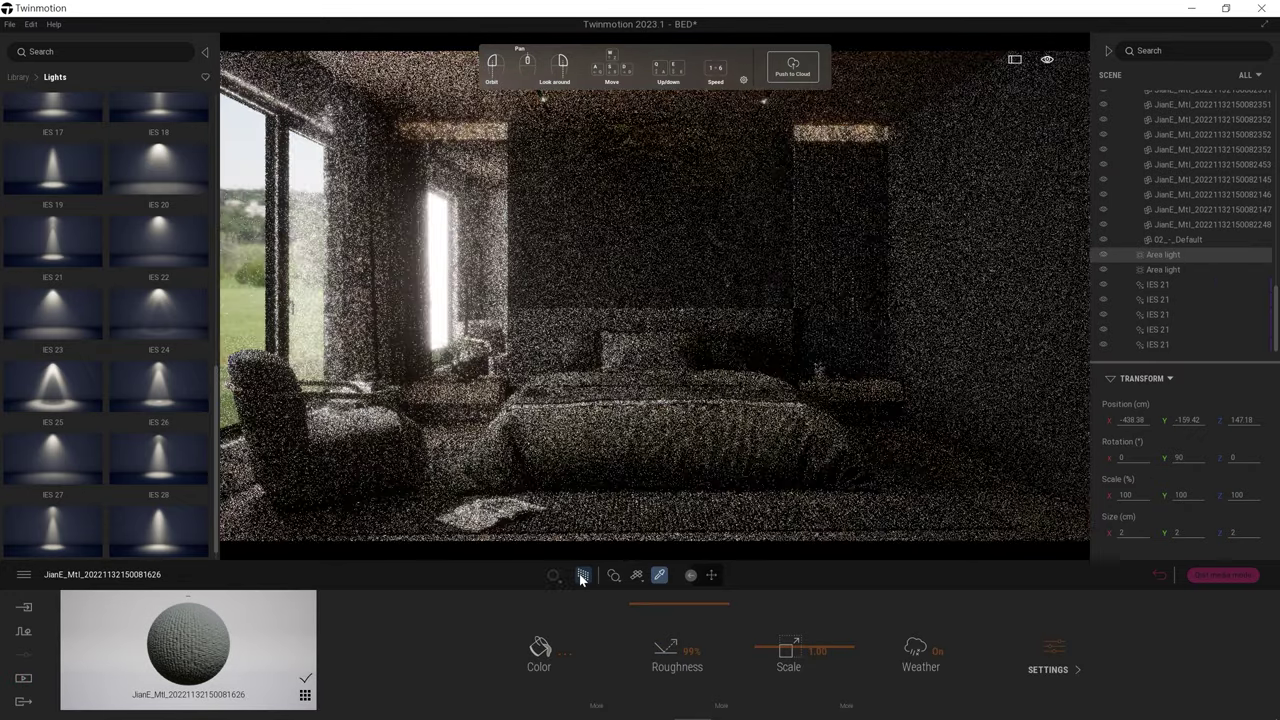
click(583, 577)
Step: Compare against the saved Image1.png, then sample the bouclé, Long pile carpet 06 and stone wall materials
key(alt+Tab)
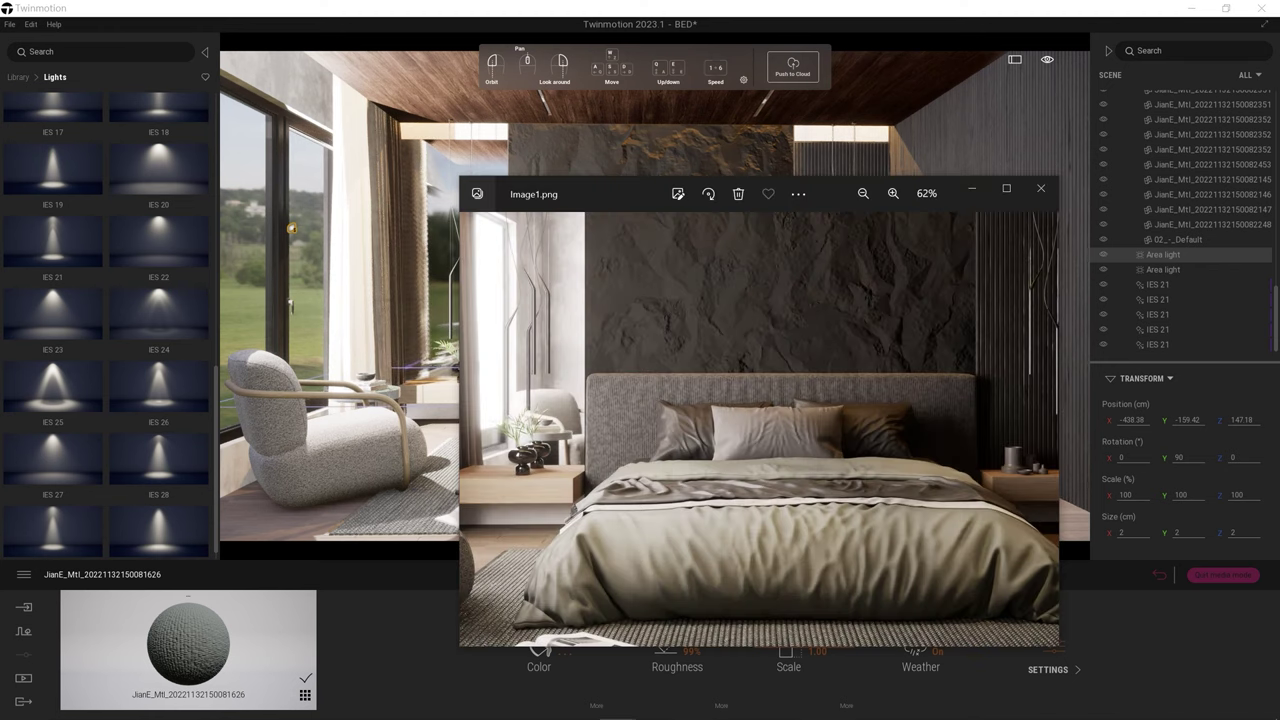
key(alt+Tab)
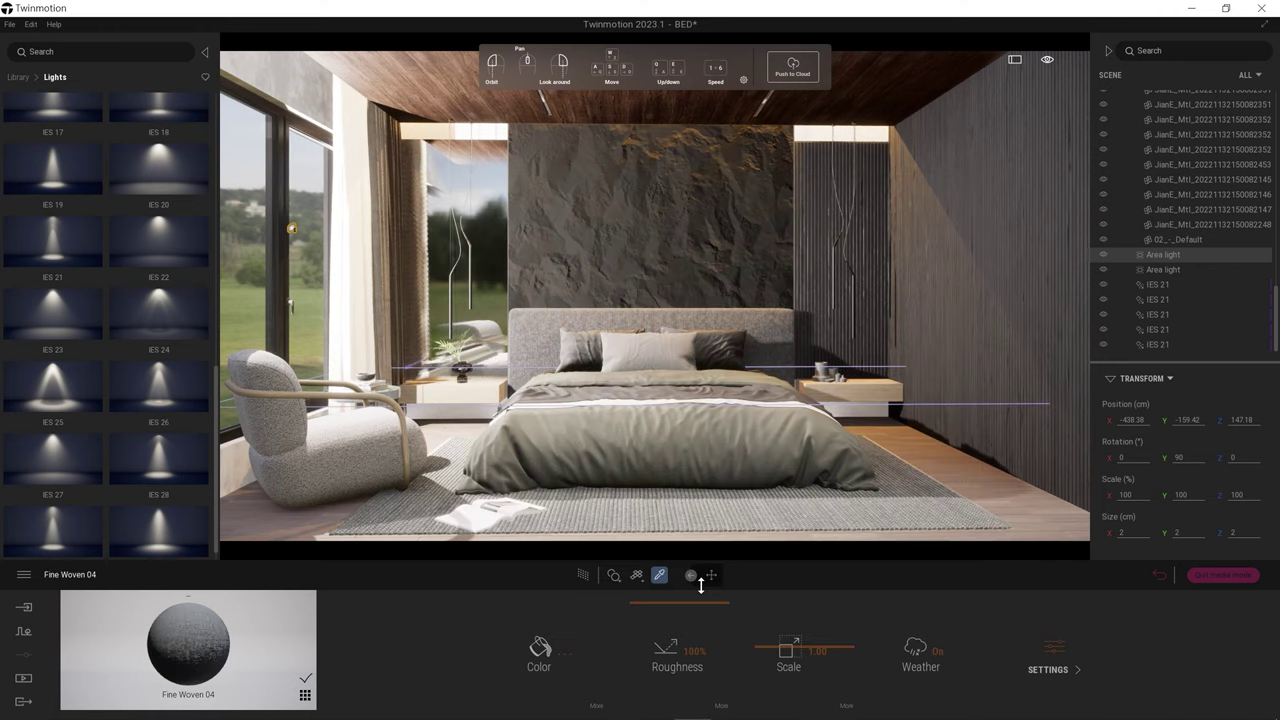
click(662, 350)
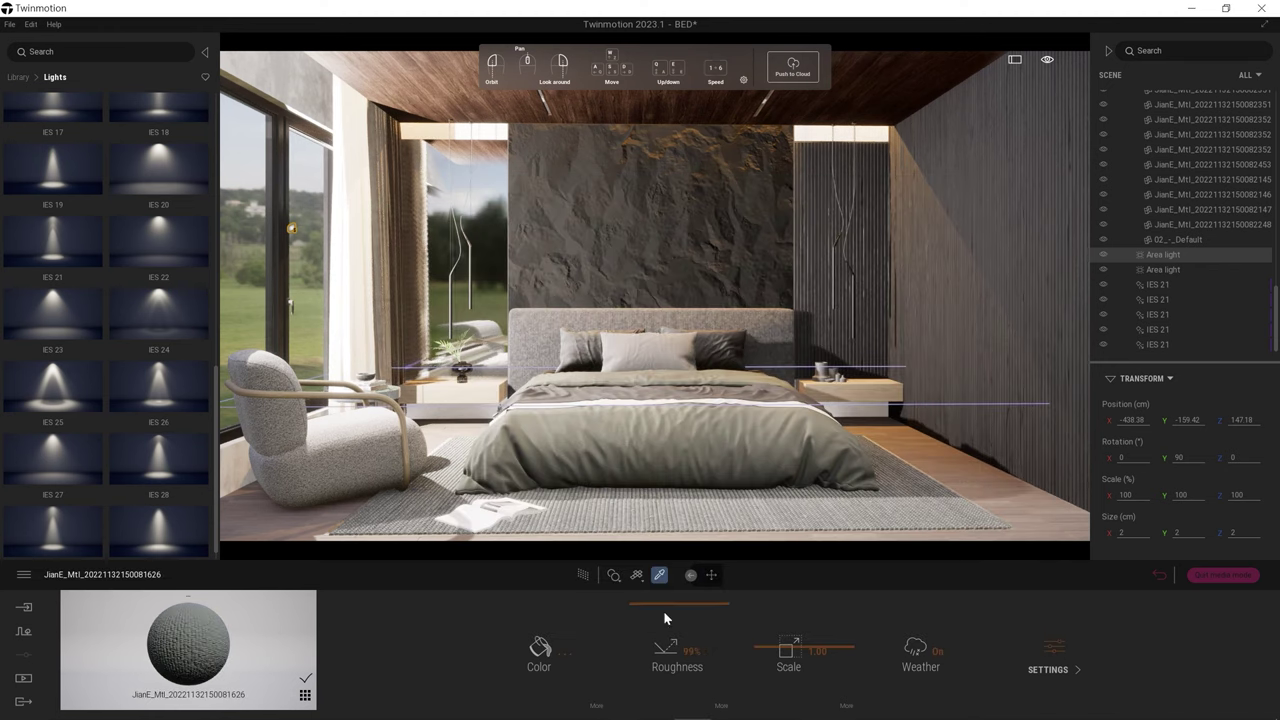
click(651, 399)
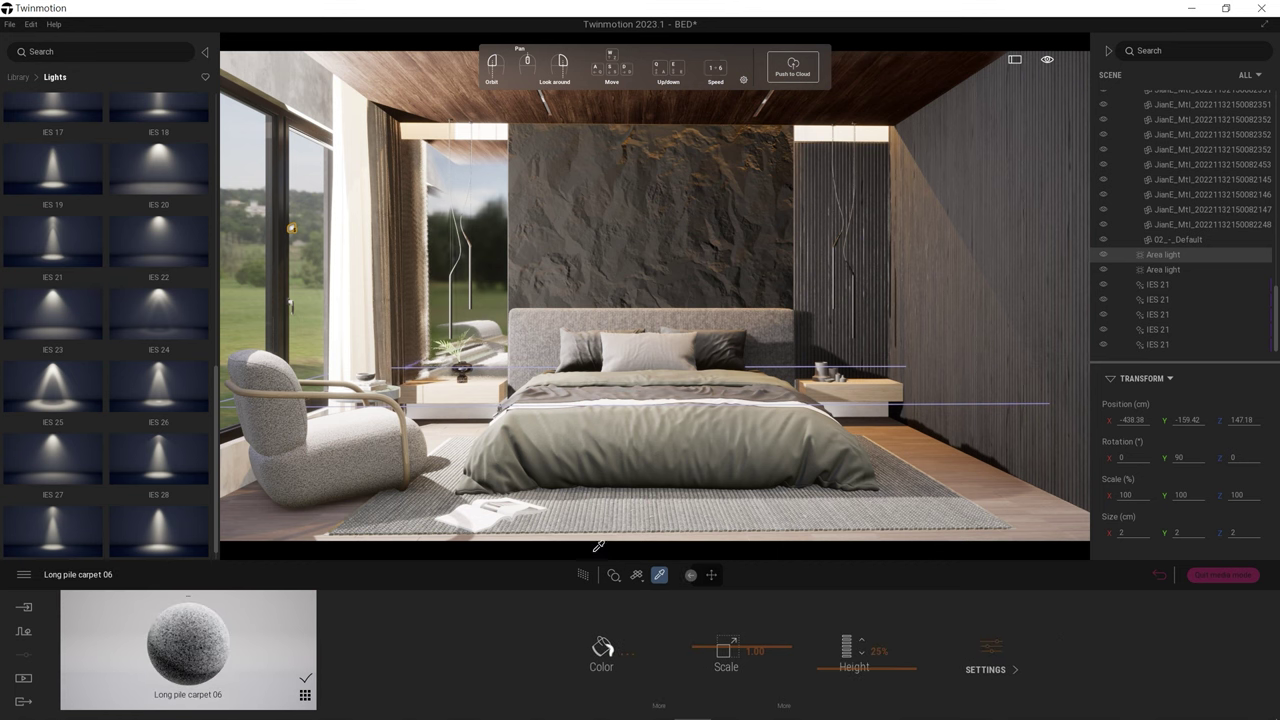
click(659, 437)
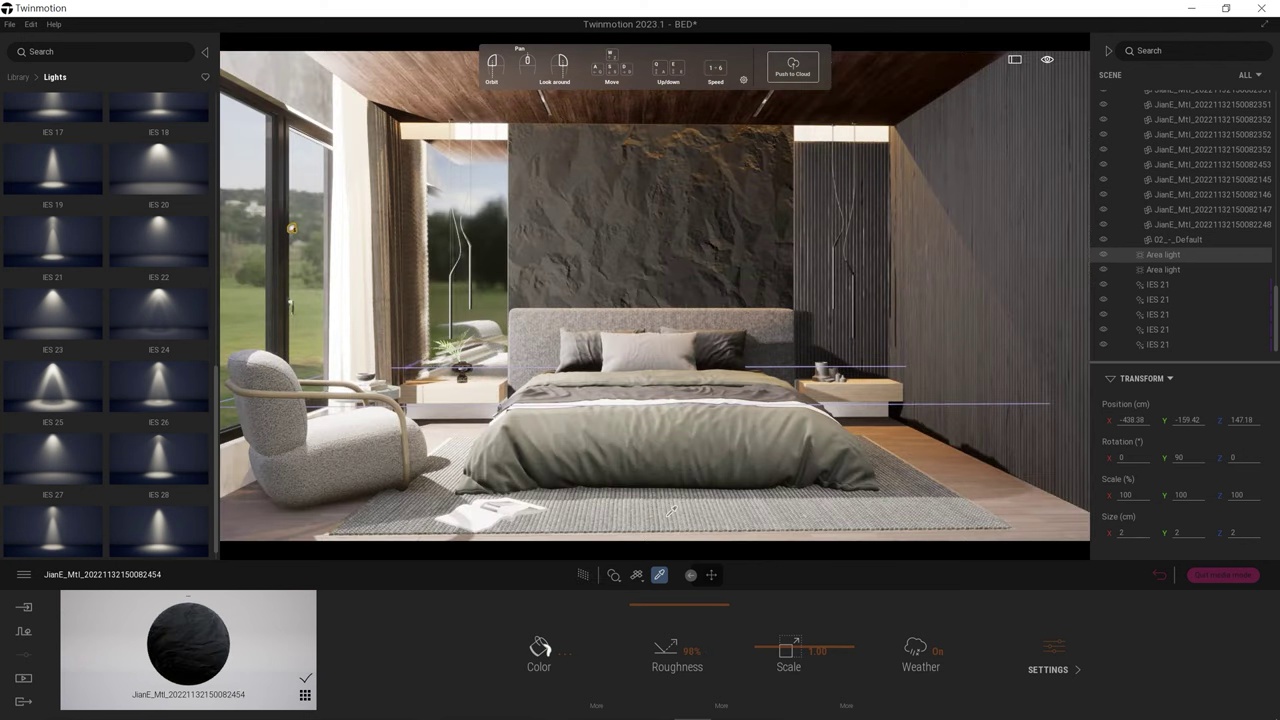
click(584, 576)
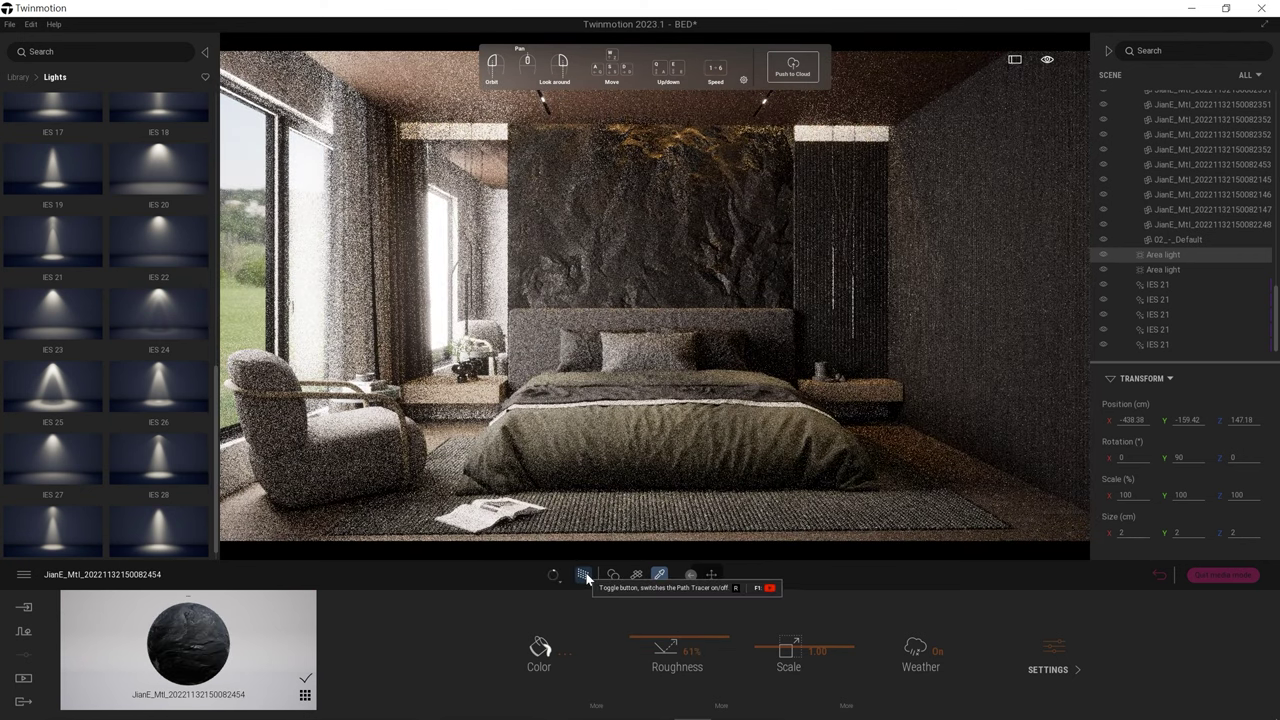
click(584, 576)
Step: Lower the stone wall's luminosity and raise its metalness to 55%
click(539, 650)
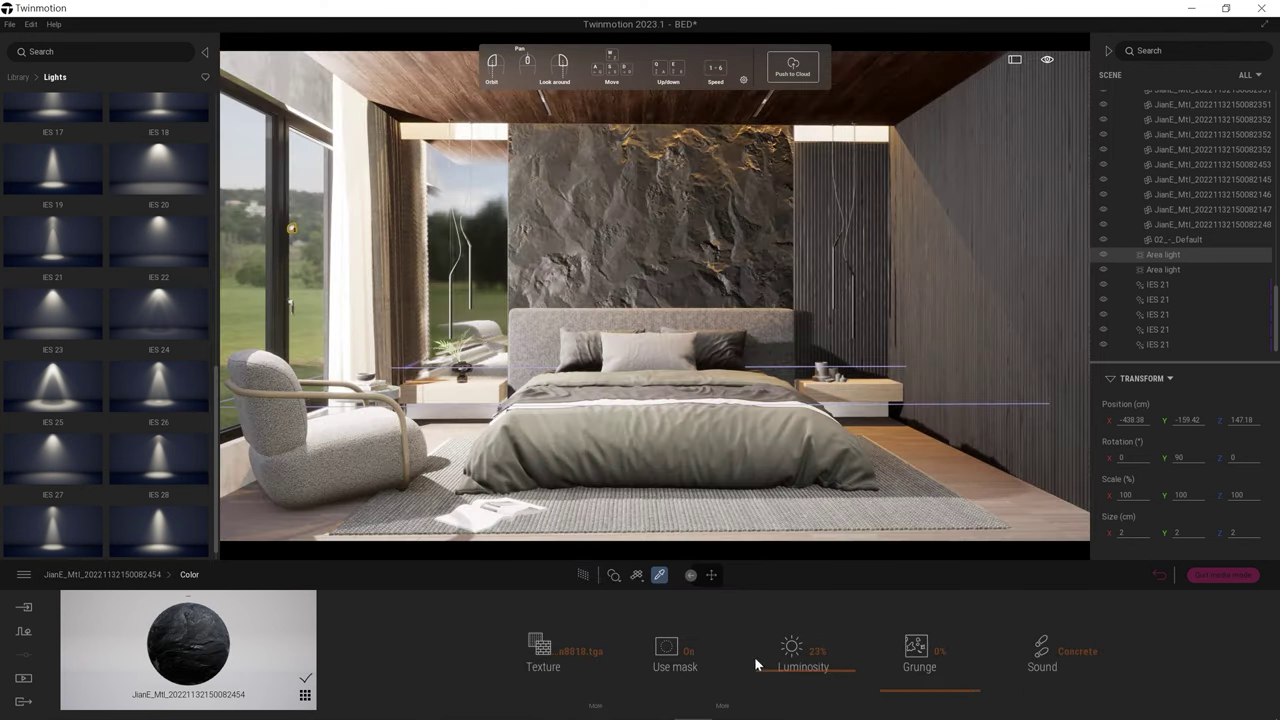
click(584, 576)
click(584, 576)
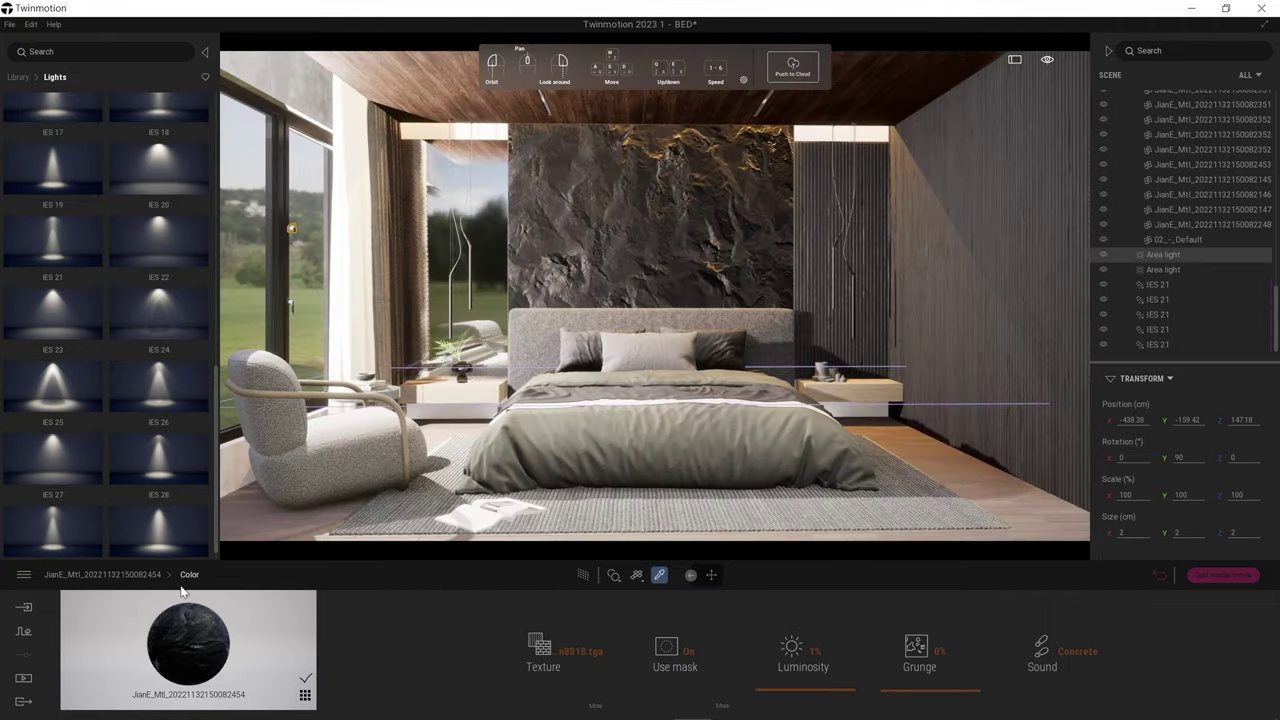
click(905, 655)
click(814, 670)
click(582, 576)
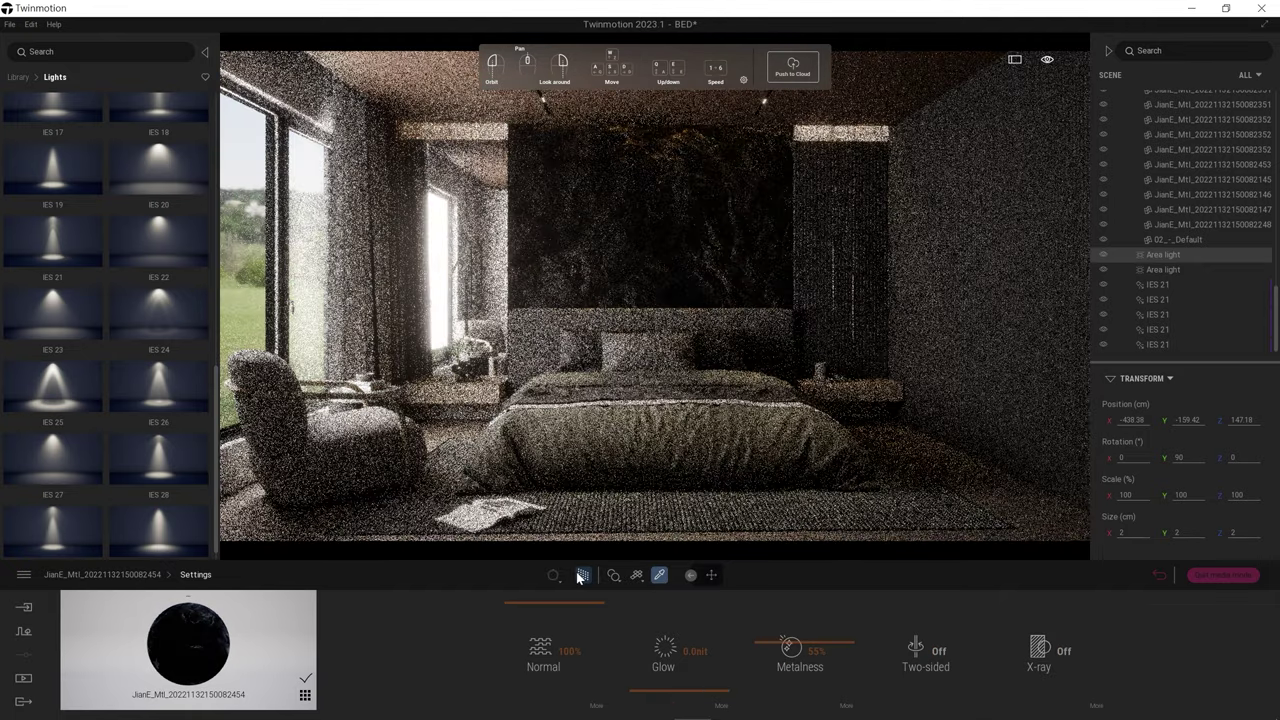
click(582, 576)
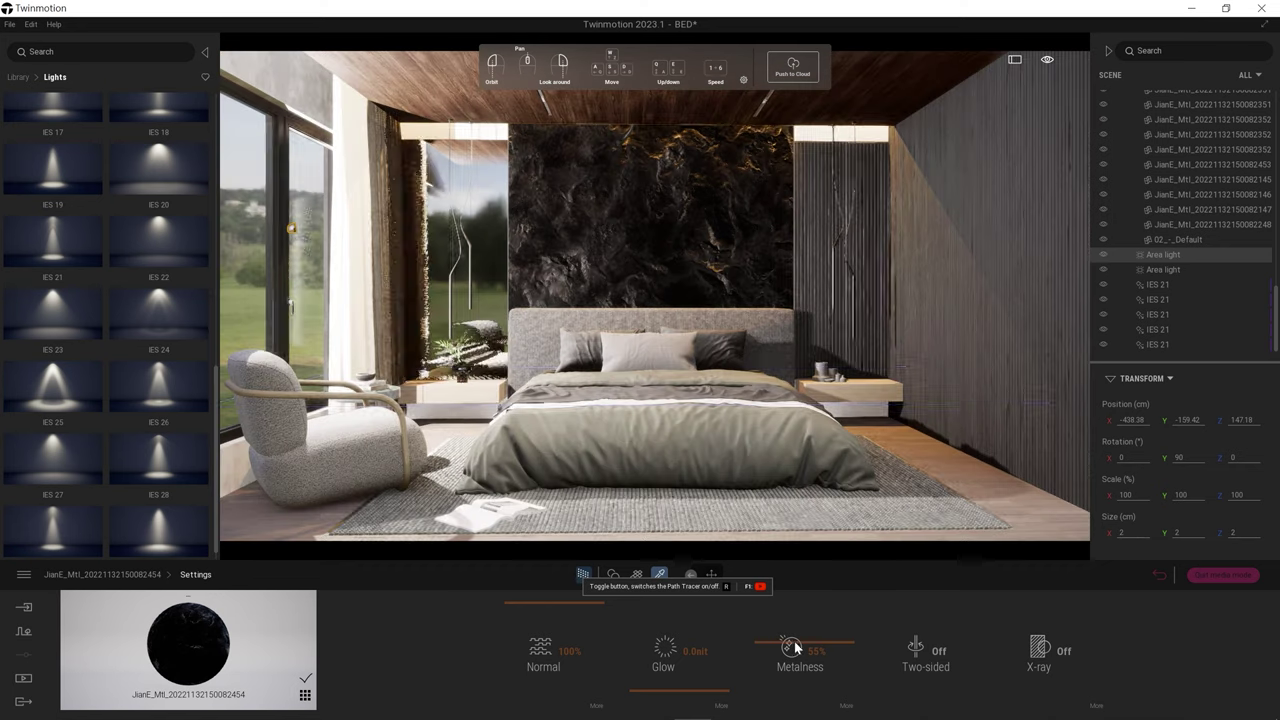
Step: Set the stone wall's roughness to 30% and luminosity to 14%, verifying with path tracing
right_click(539, 625)
drag(680, 650, 688, 645)
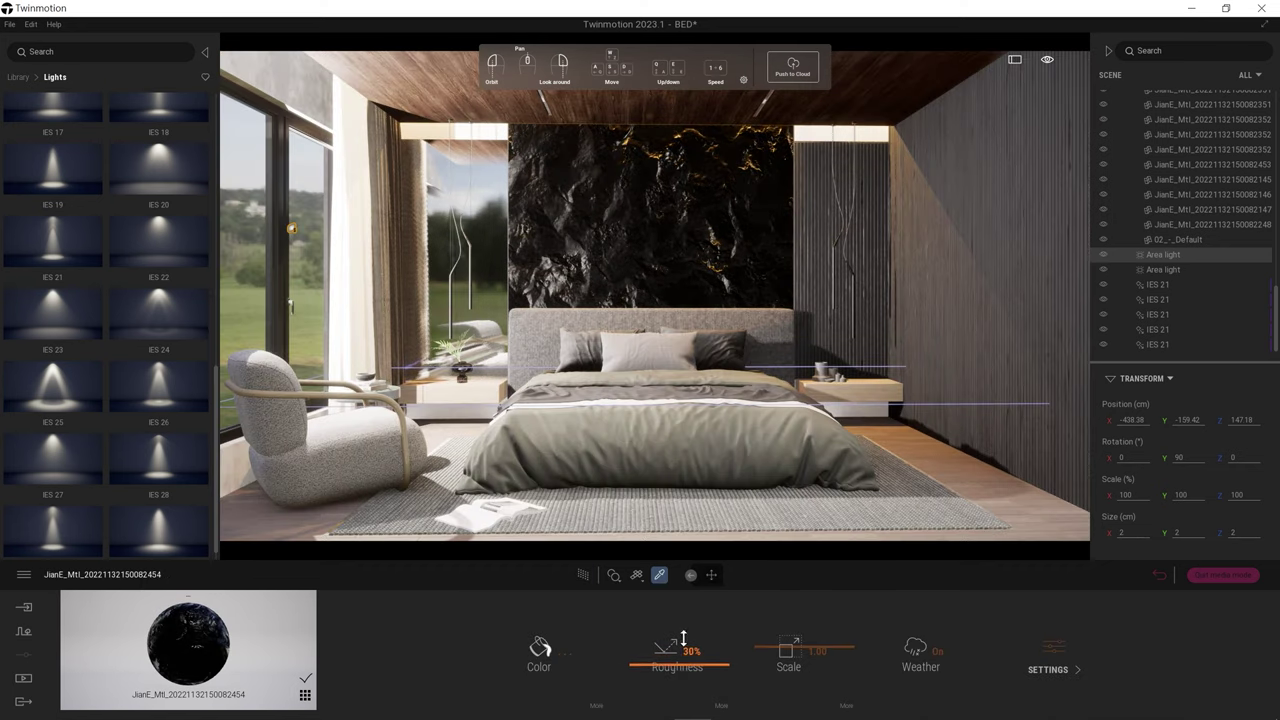
click(539, 648)
drag(771, 669, 790, 668)
click(582, 576)
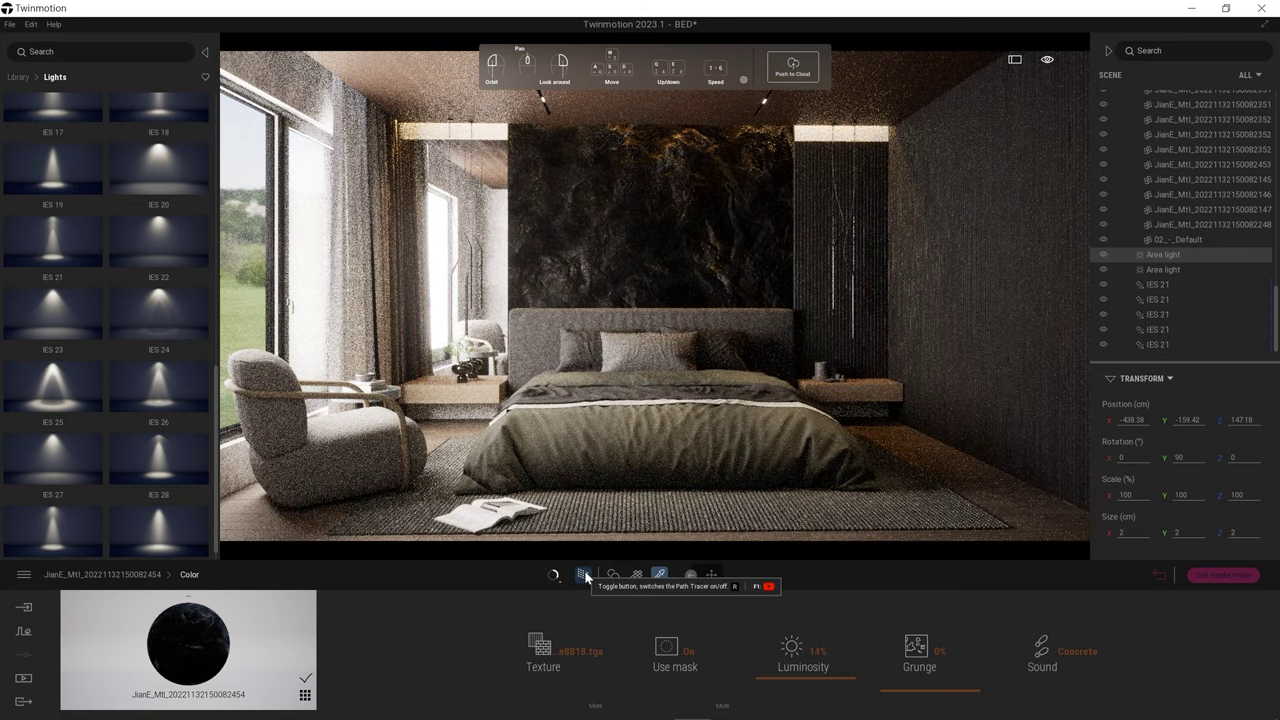
click(586, 577)
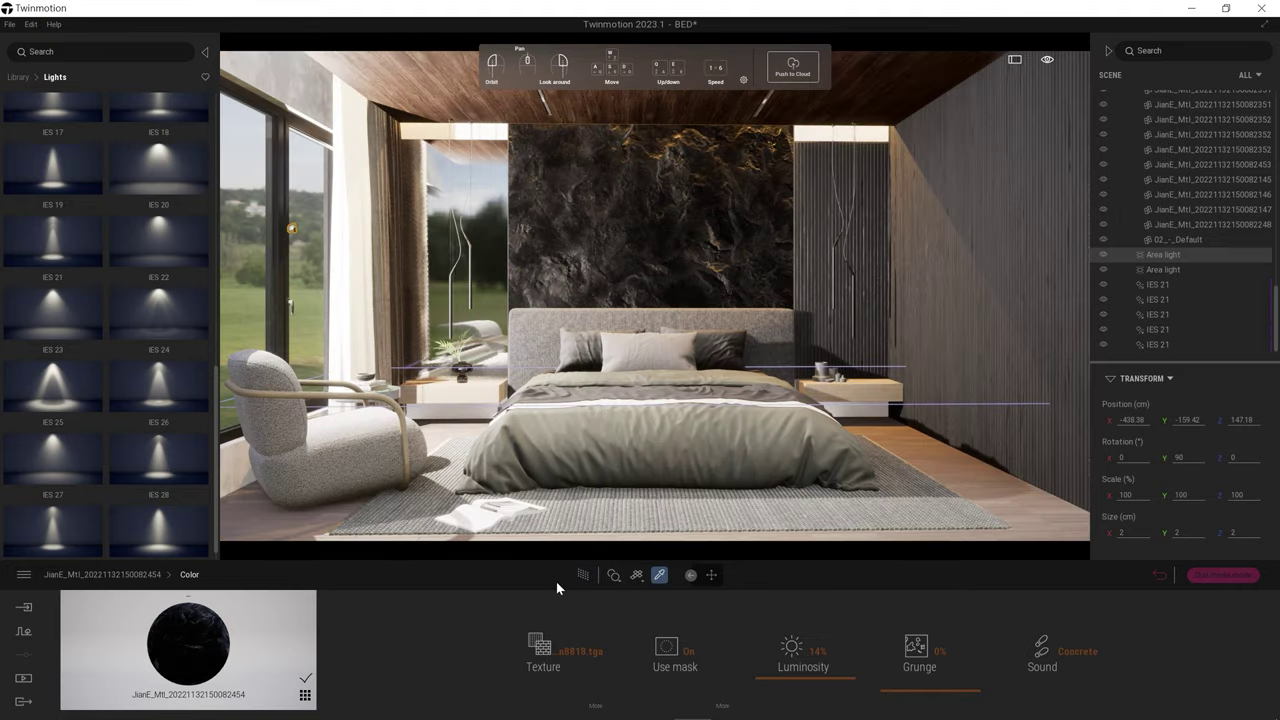
click(583, 577)
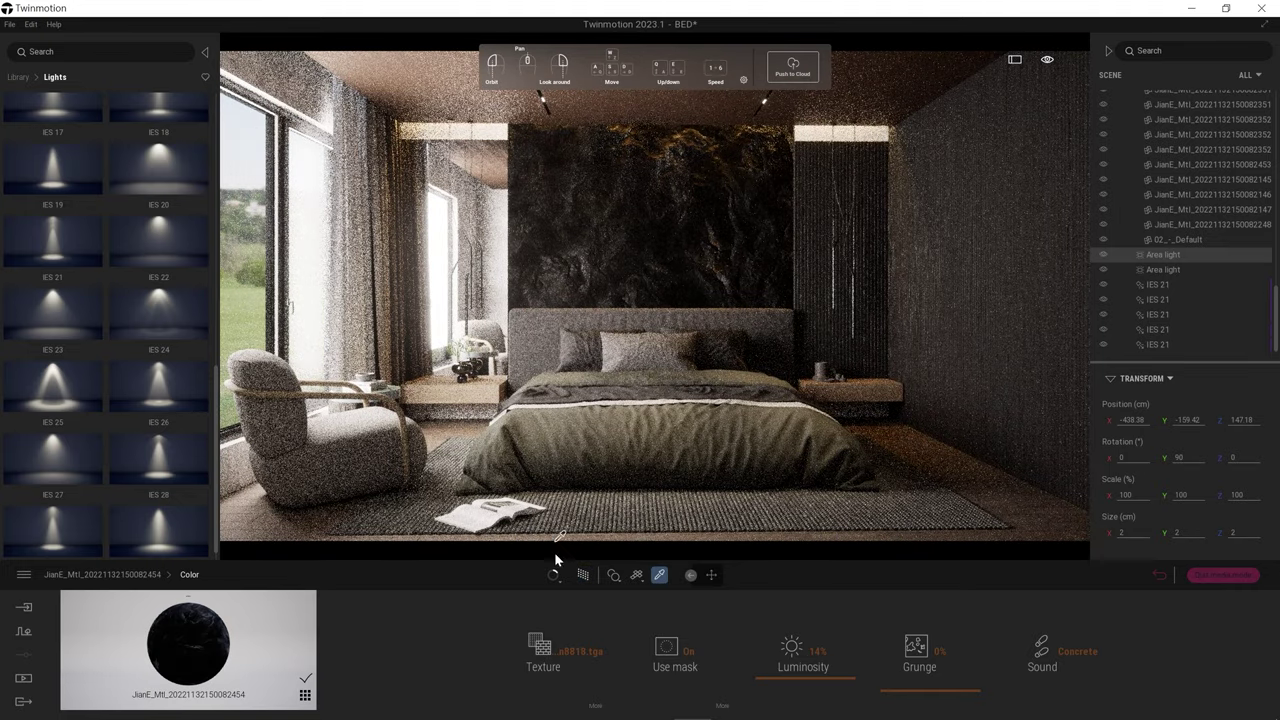
click(551, 576)
click(550, 577)
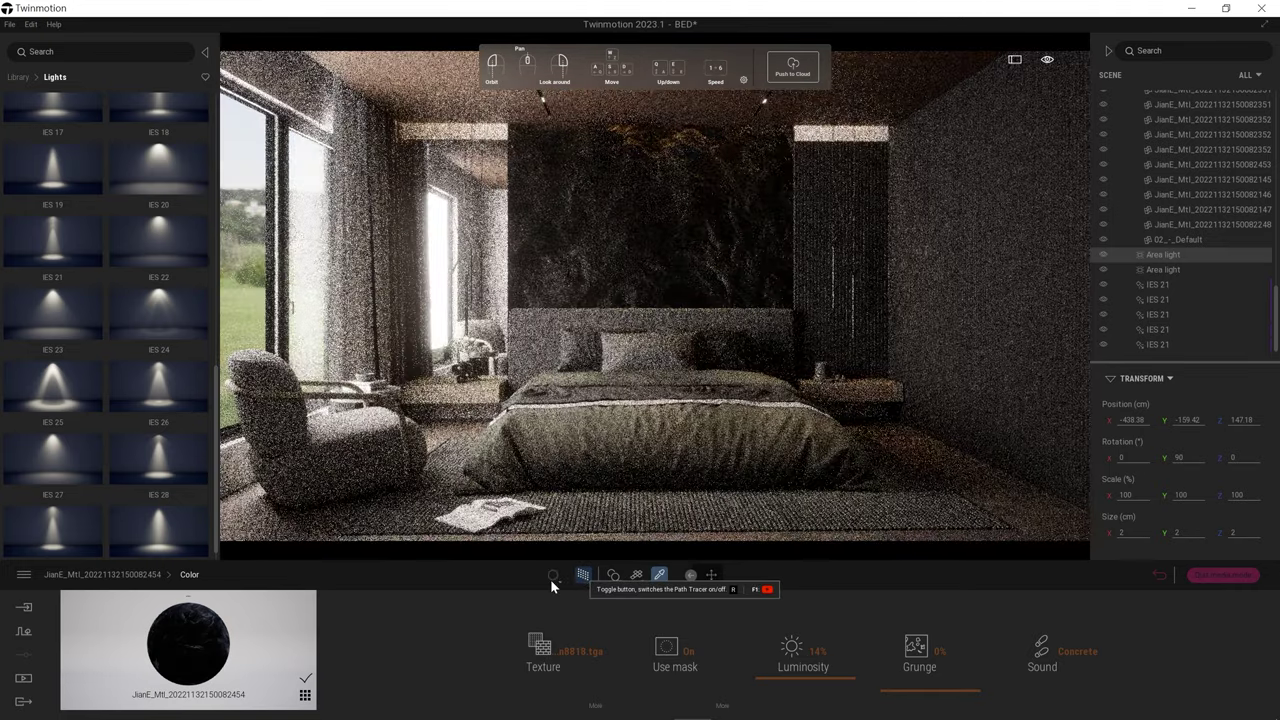
click(584, 577)
click(23, 678)
click(236, 624)
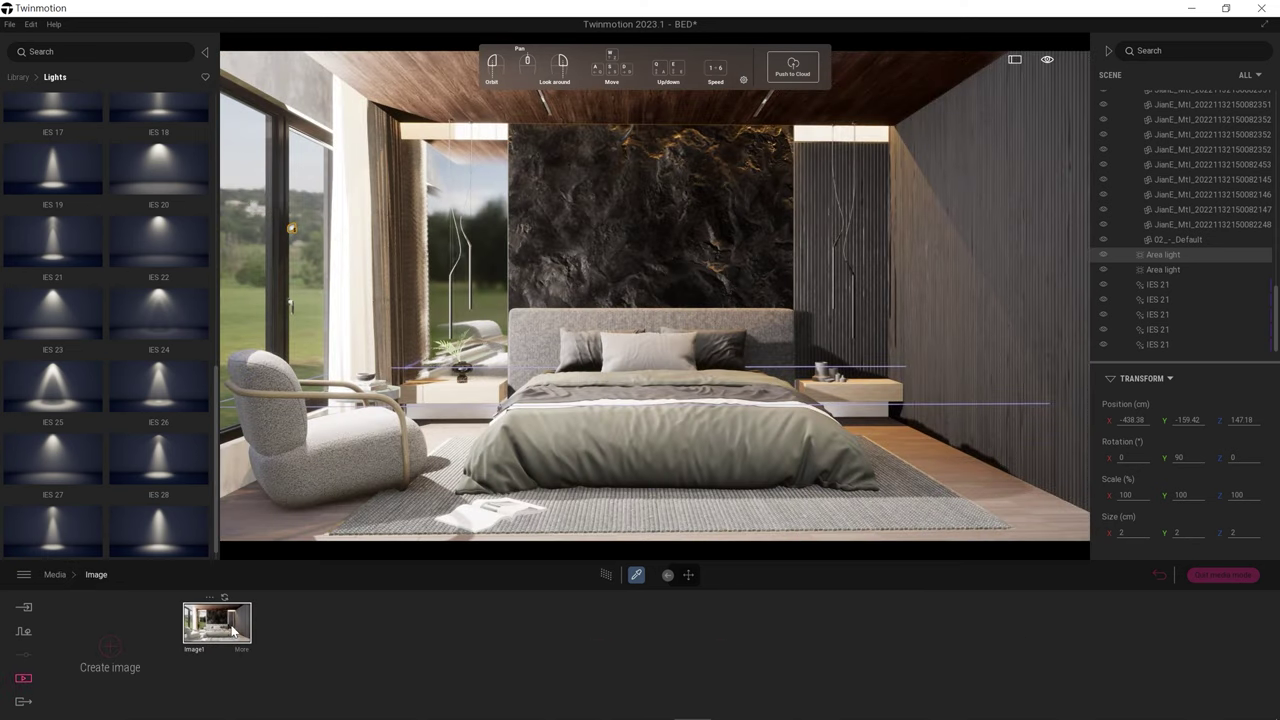
Step: Export Image1 with the Path Tracer renderer to the chosen output folder
click(345, 660)
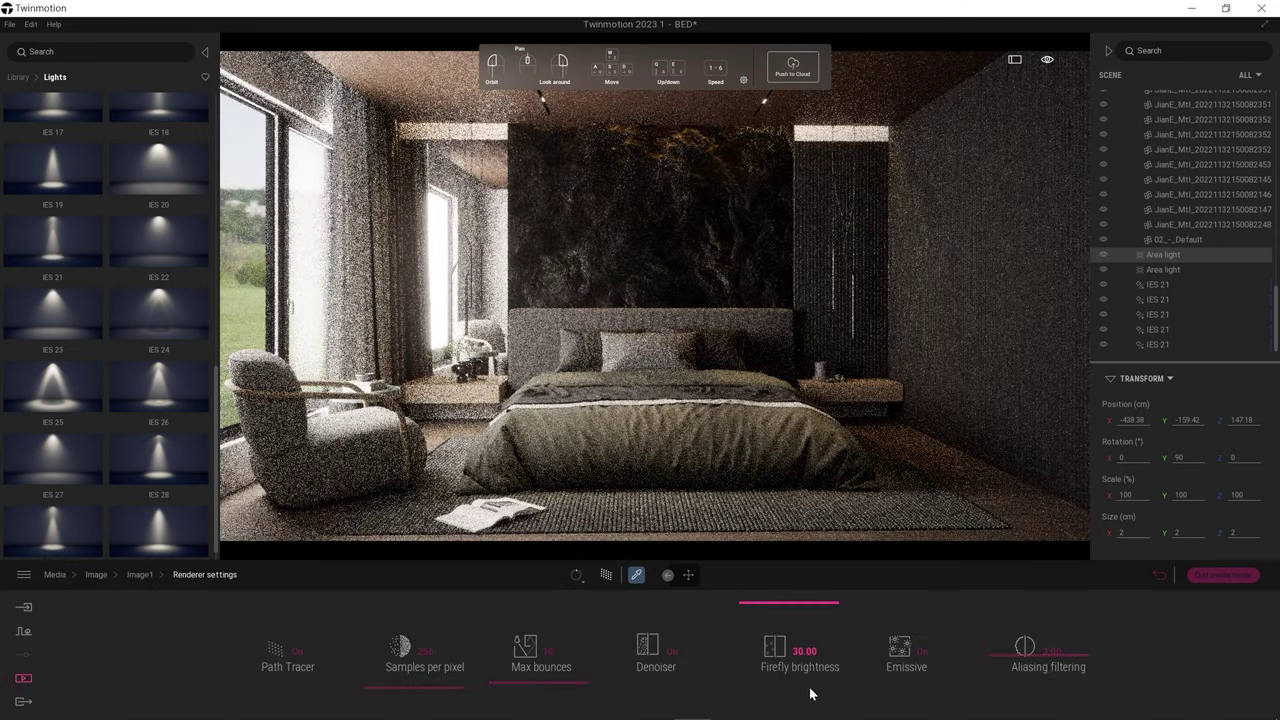
click(23, 701)
click(1038, 655)
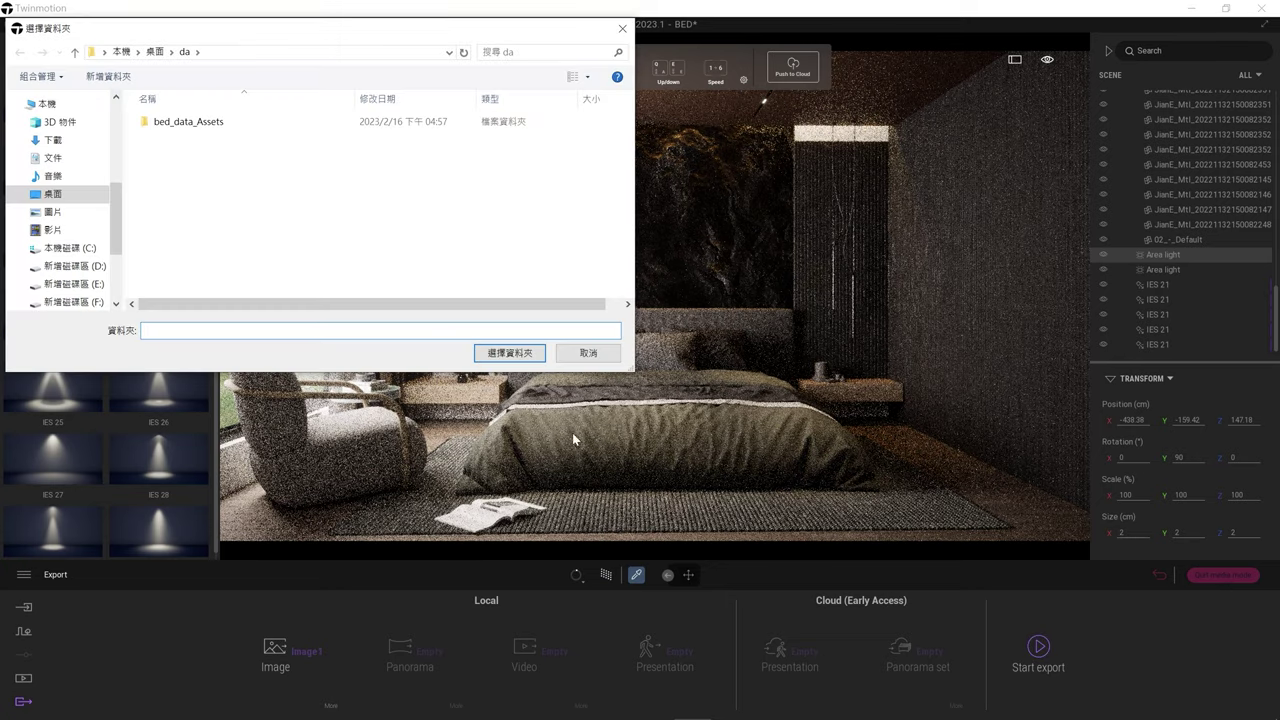
click(512, 350)
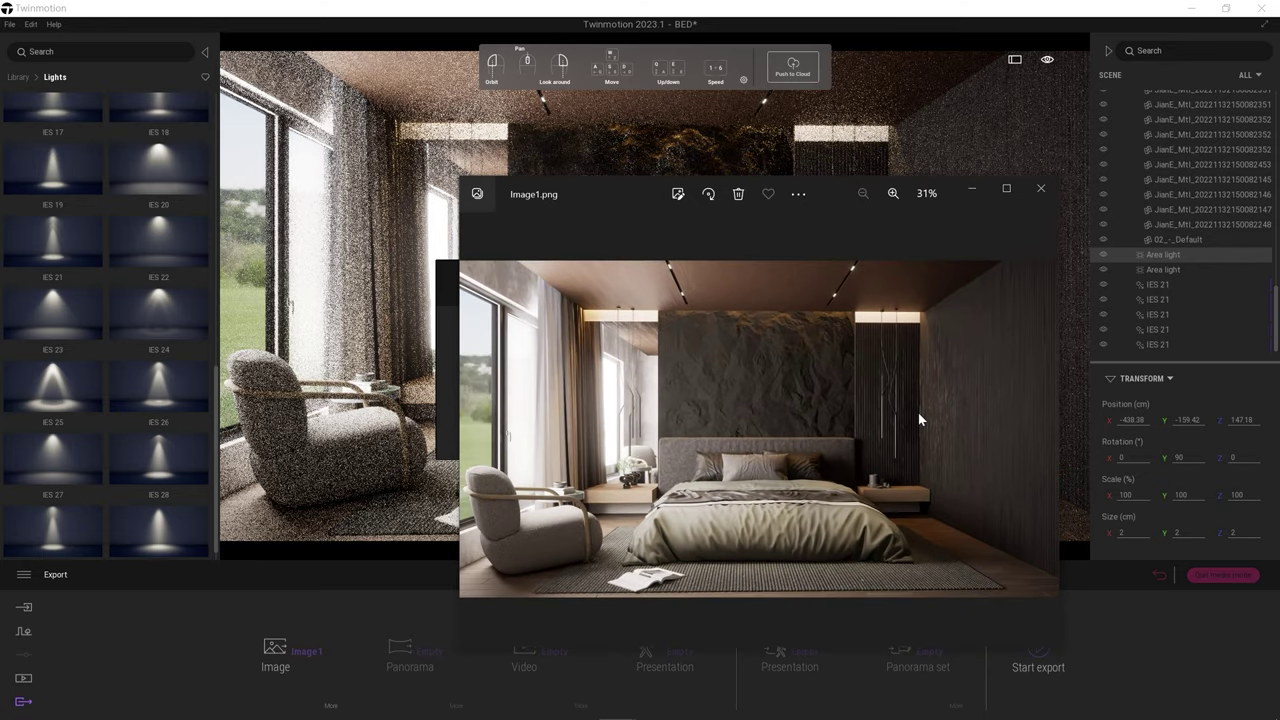
scroll(850, 272, up, 2)
scroll(851, 270, down, 2)
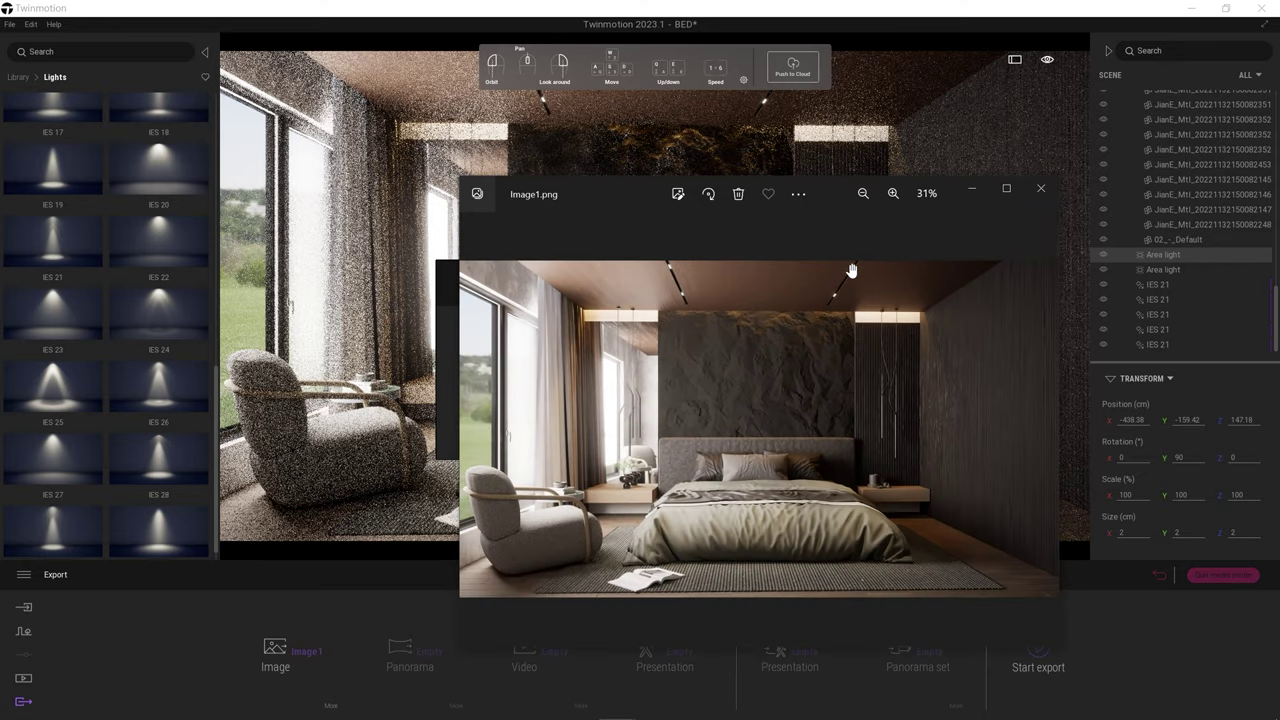
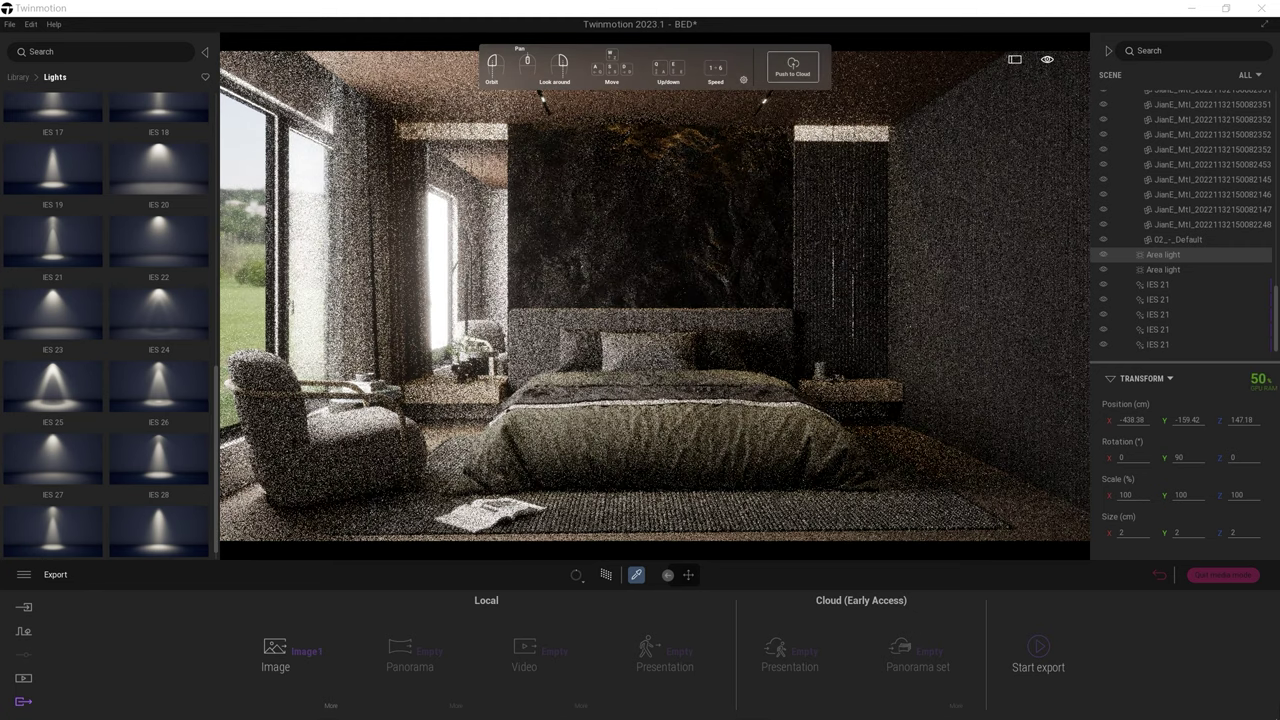
Step: Check the previously exported render in the photo viewer, then return to Twinmotion
key(Return)
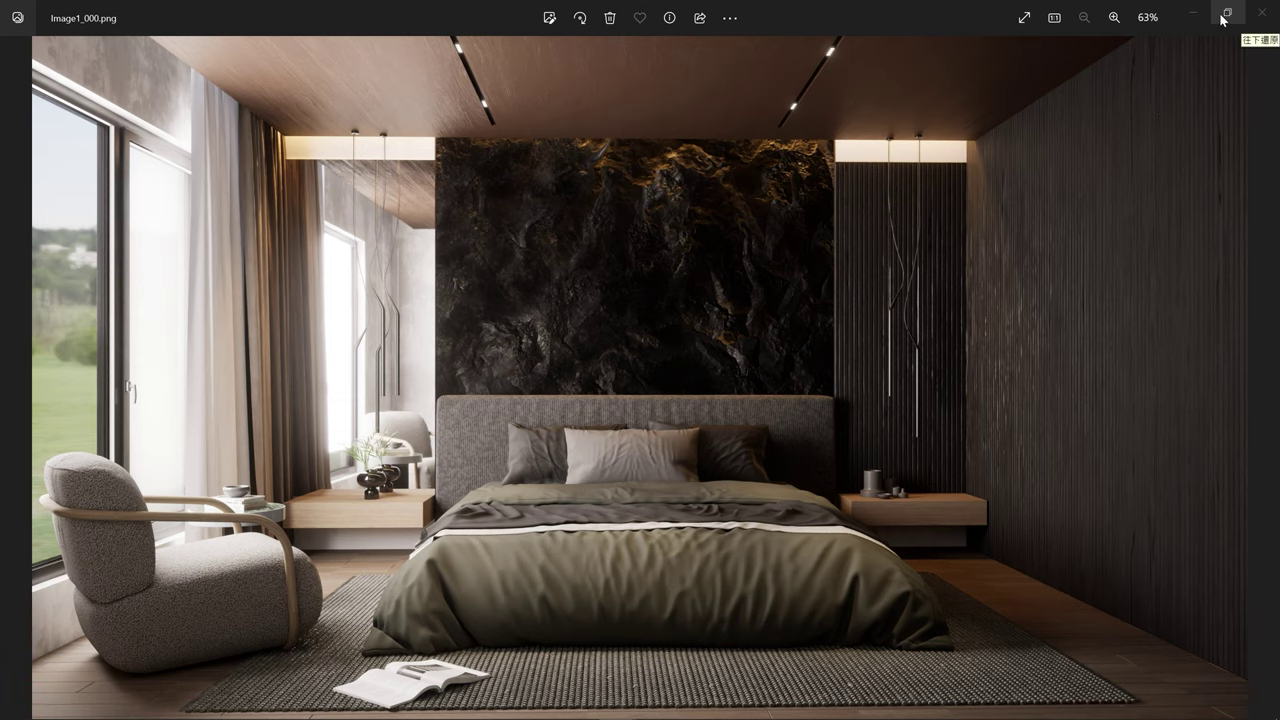
scroll(638, 465, up, 2)
scroll(643, 468, down, 1)
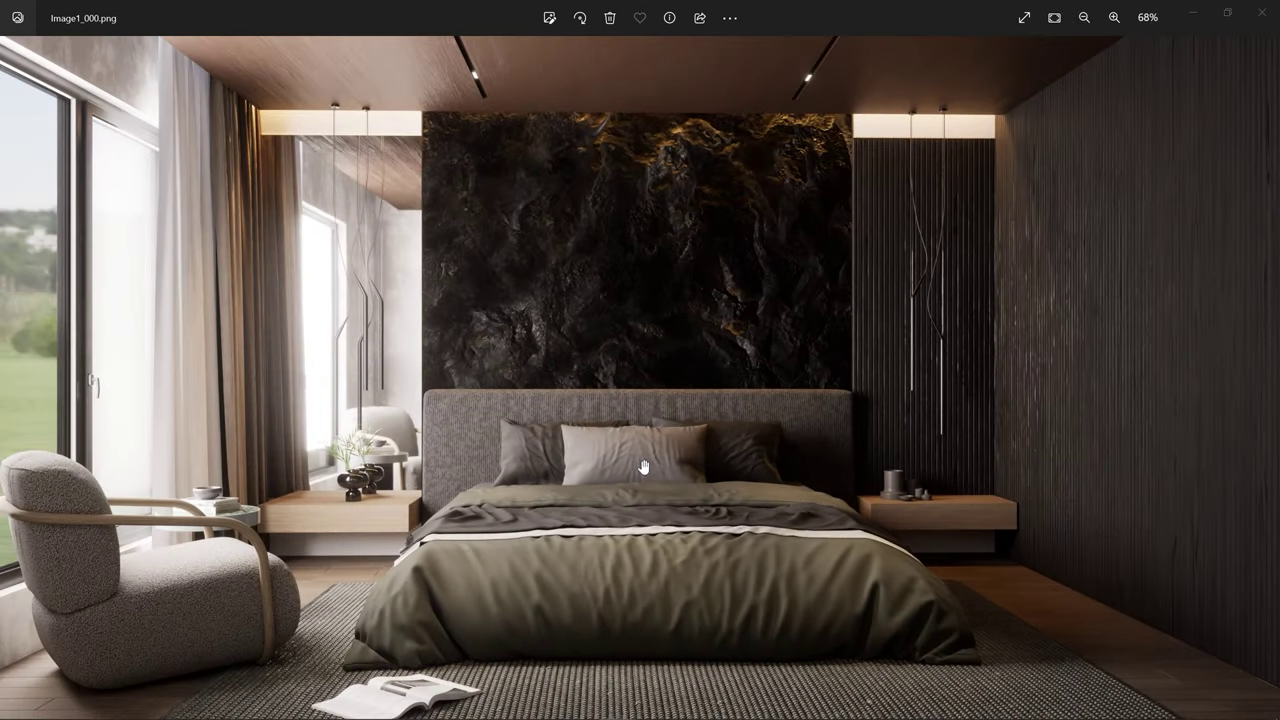
click(1199, 12)
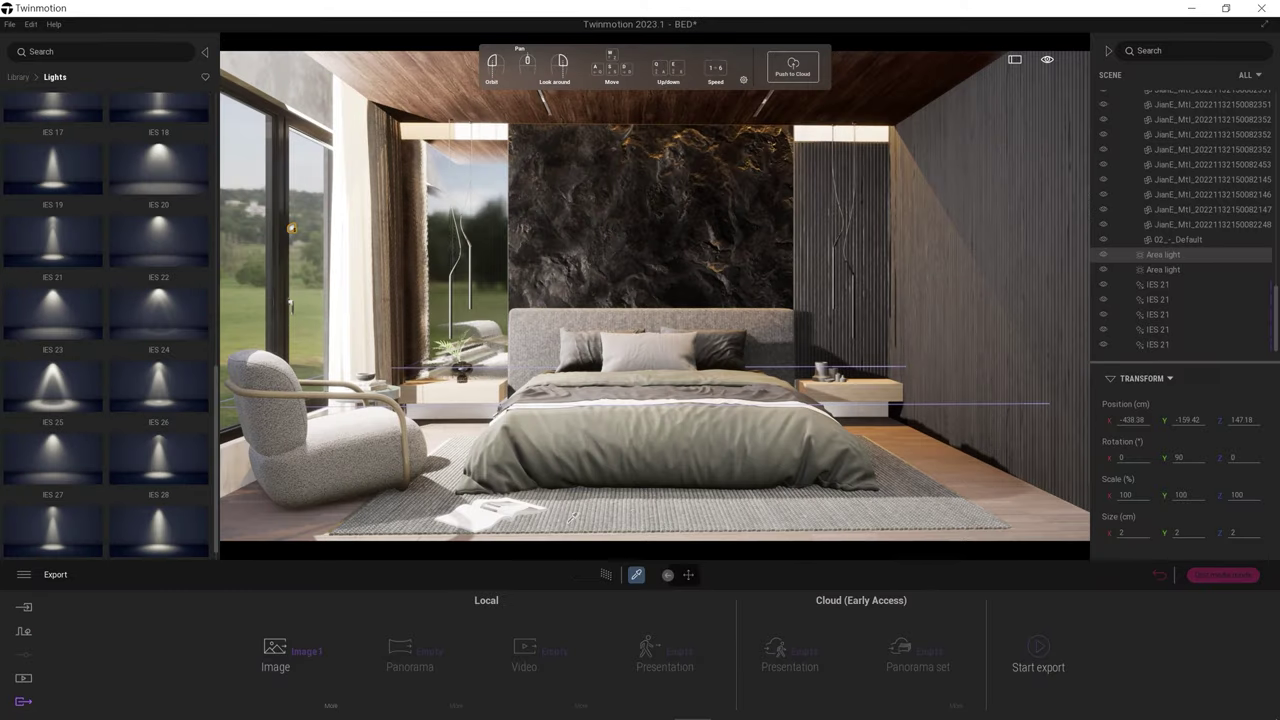
Step: Apply Fine Woven 01 from the Fabric library to the bed duvet and preview it path-traced
click(54, 138)
scroll(80, 360, down, 1)
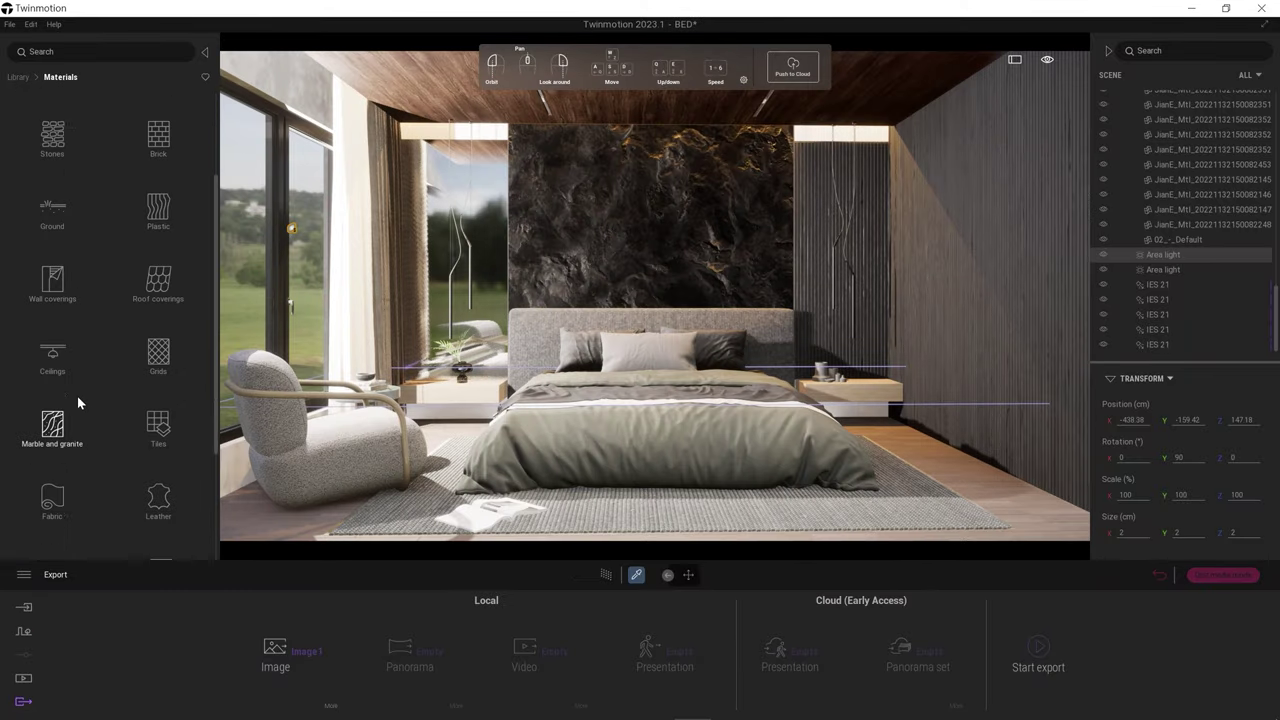
click(77, 396)
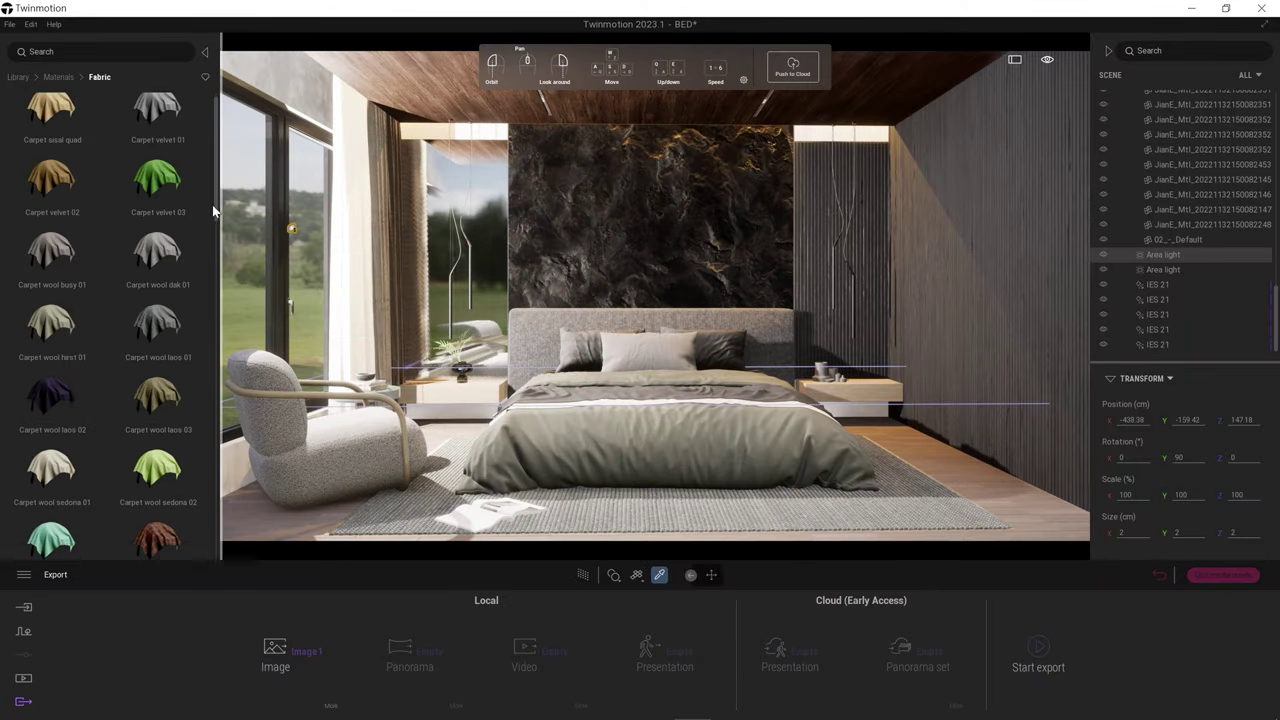
drag(214, 204, 214, 319)
scroll(50, 360, down, 2)
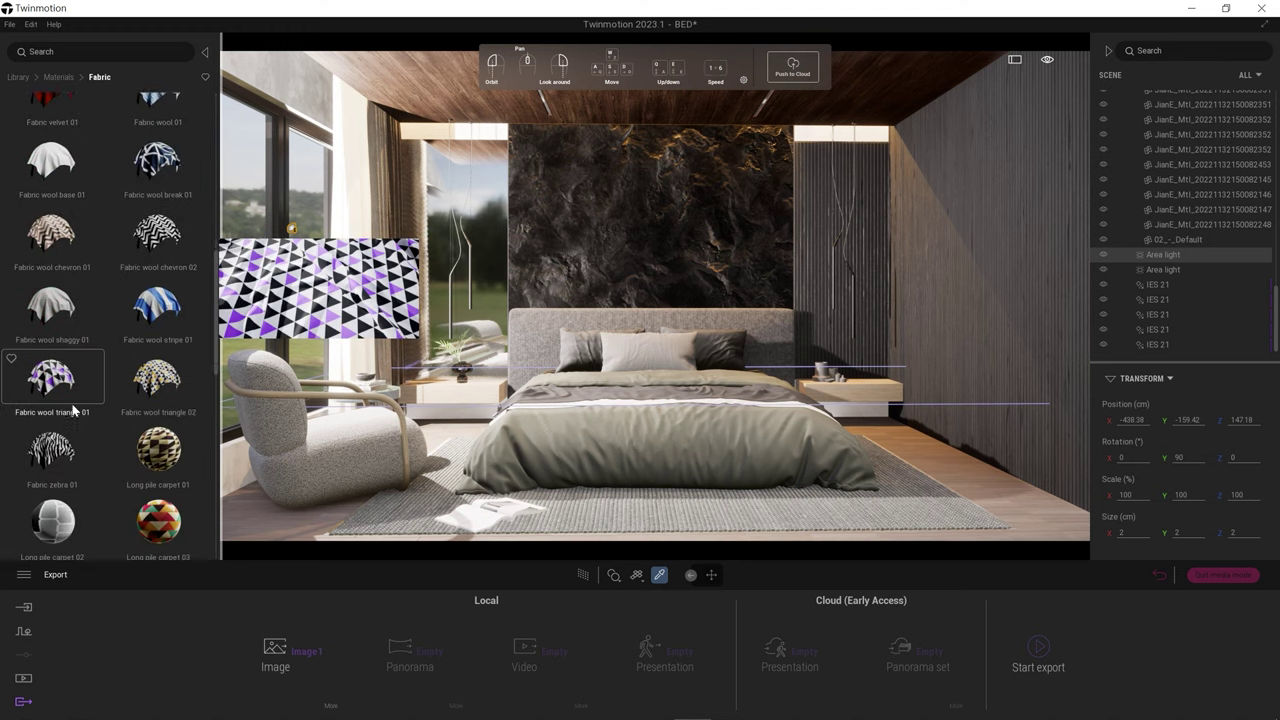
scroll(55, 420, down, 3)
scroll(60, 455, down, 2)
scroll(60, 455, down, 1)
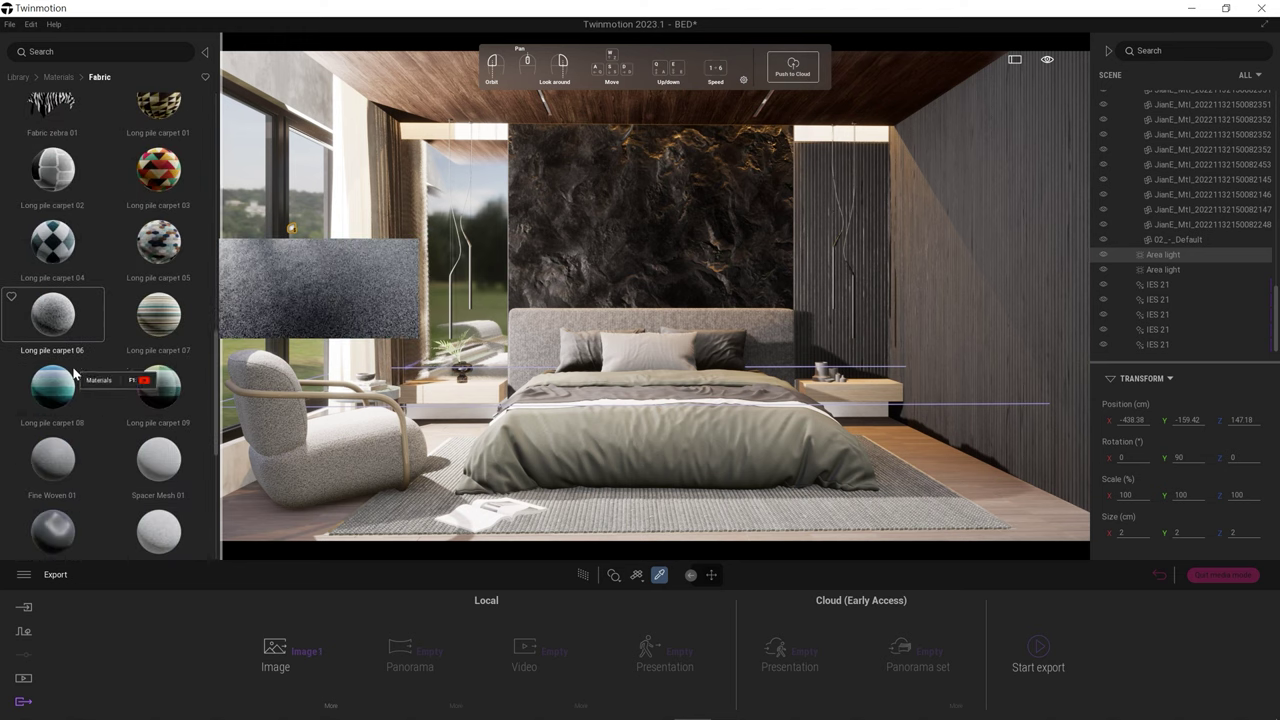
drag(52, 460, 650, 450)
click(583, 575)
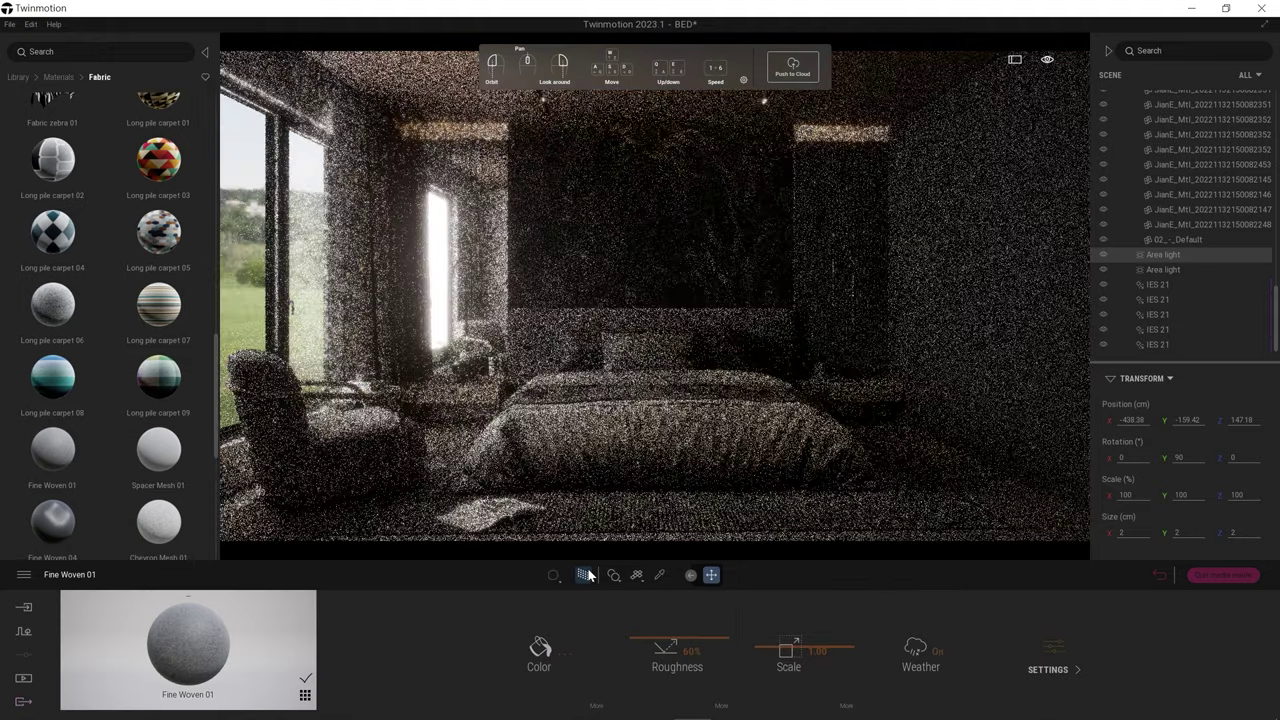
Step: Tint the Fine Woven 01 duvet a soft grey-green (#90A88F) and path-trace it
click(562, 652)
drag(527, 213, 886, 204)
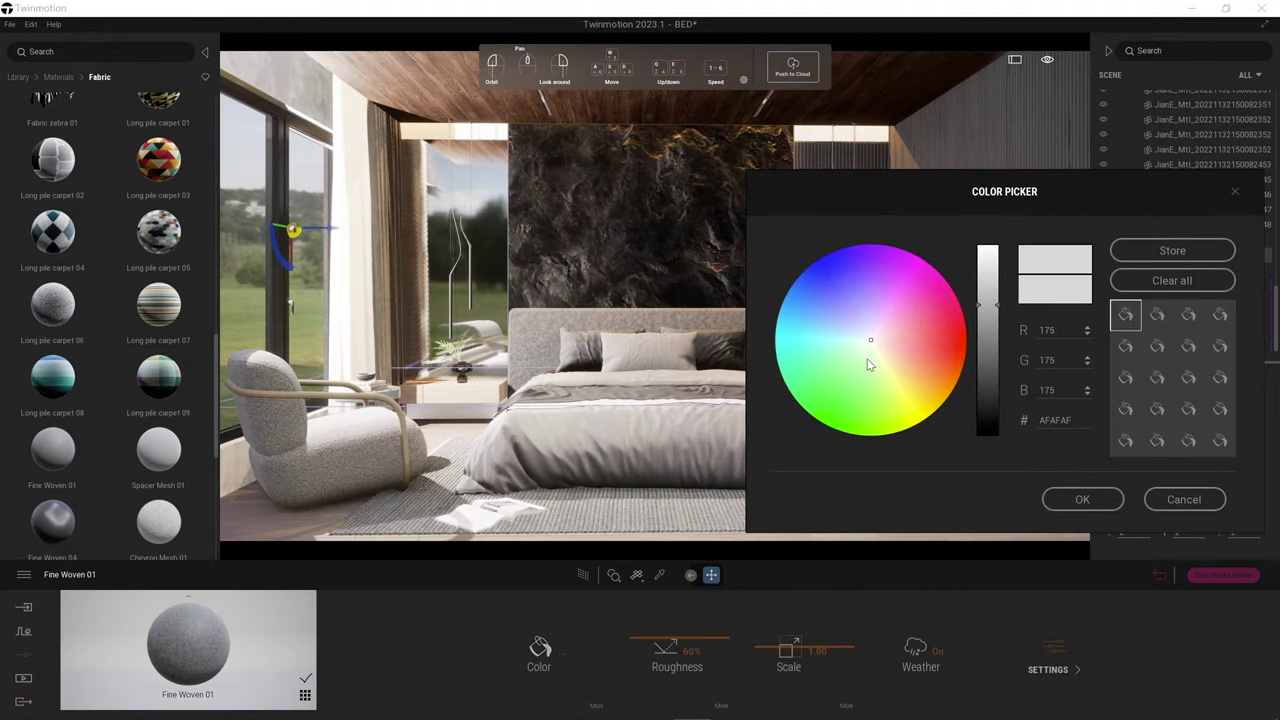
click(870, 356)
click(1100, 505)
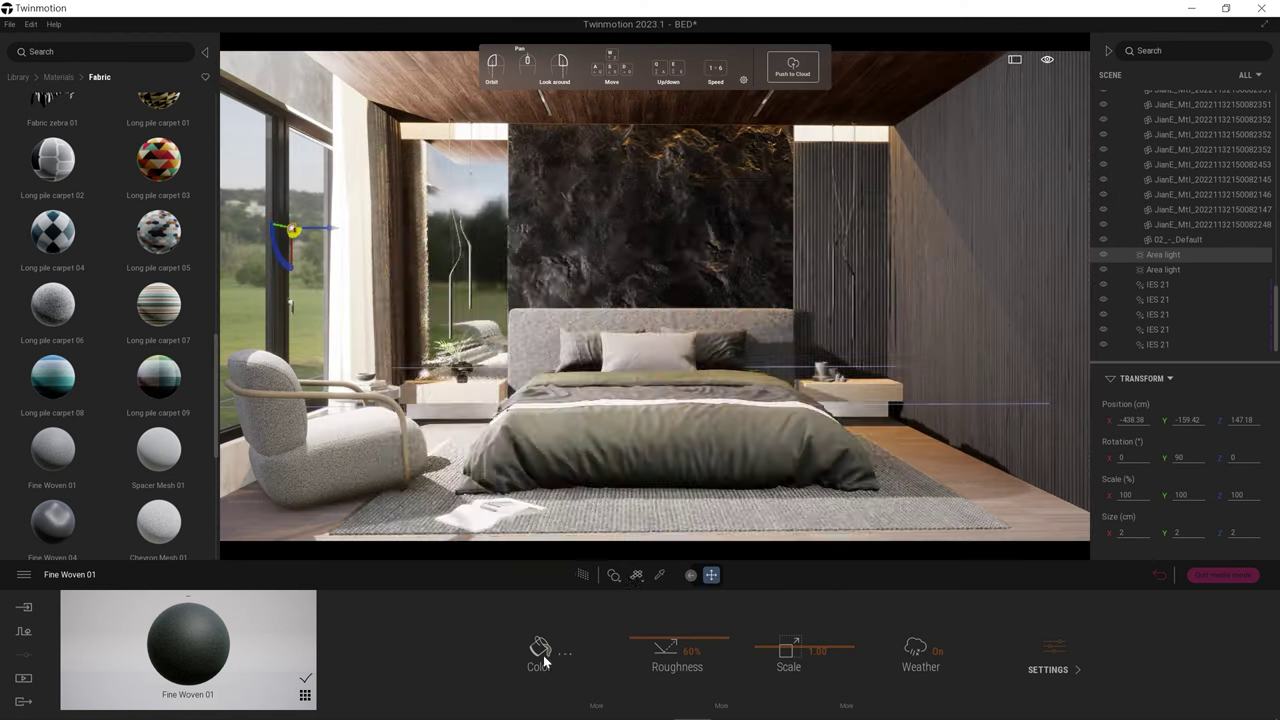
click(540, 652)
click(717, 506)
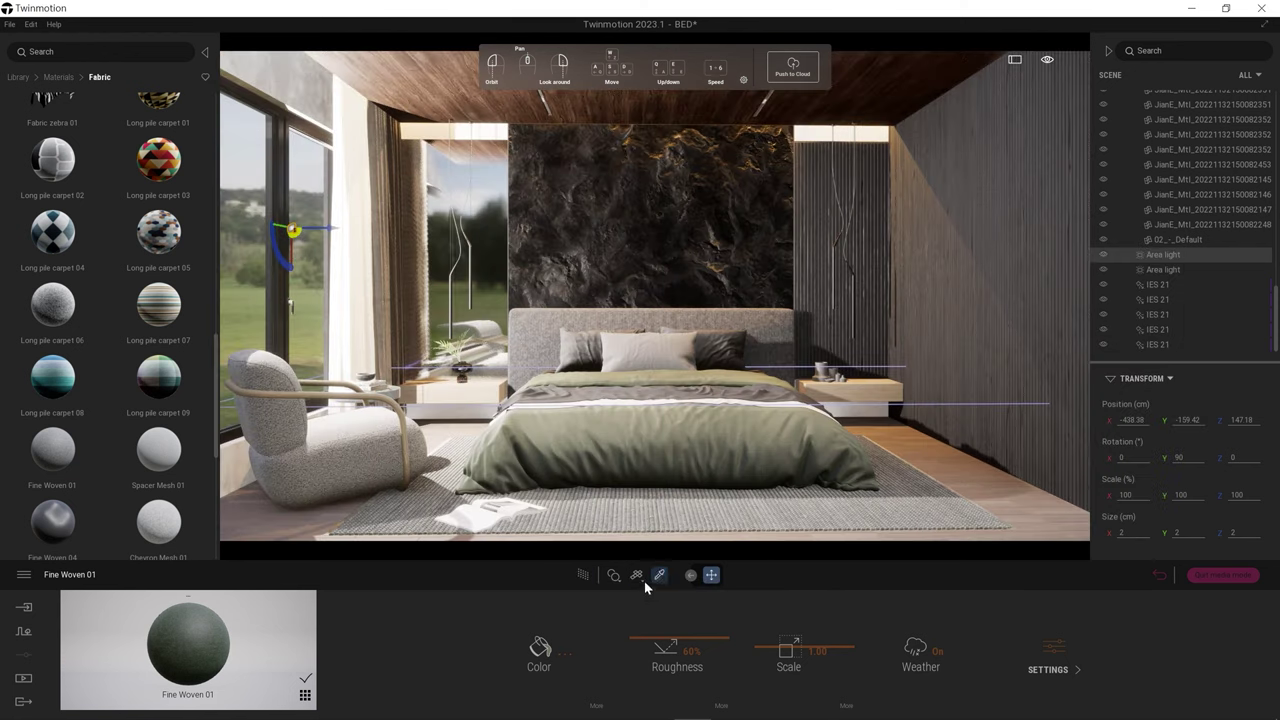
click(583, 575)
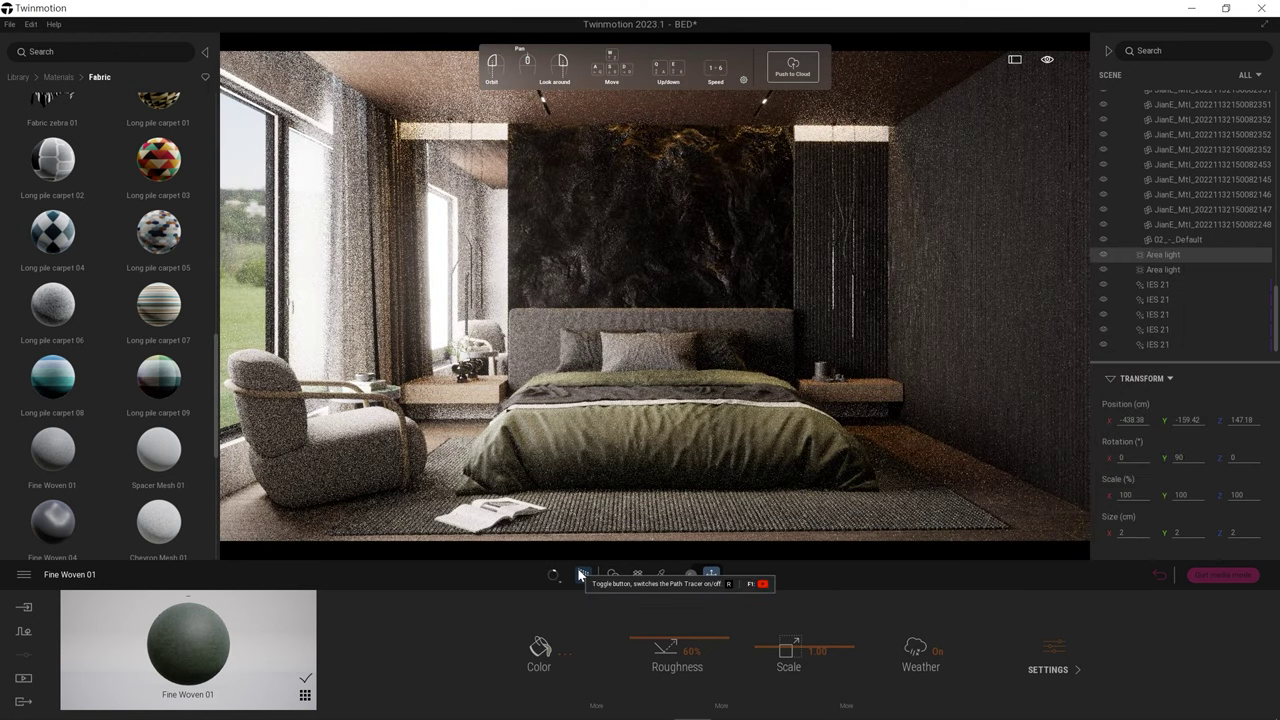
Step: Refine the duvet's grey-green colour, re-checking each adjustment with the path-traced preview
click(540, 652)
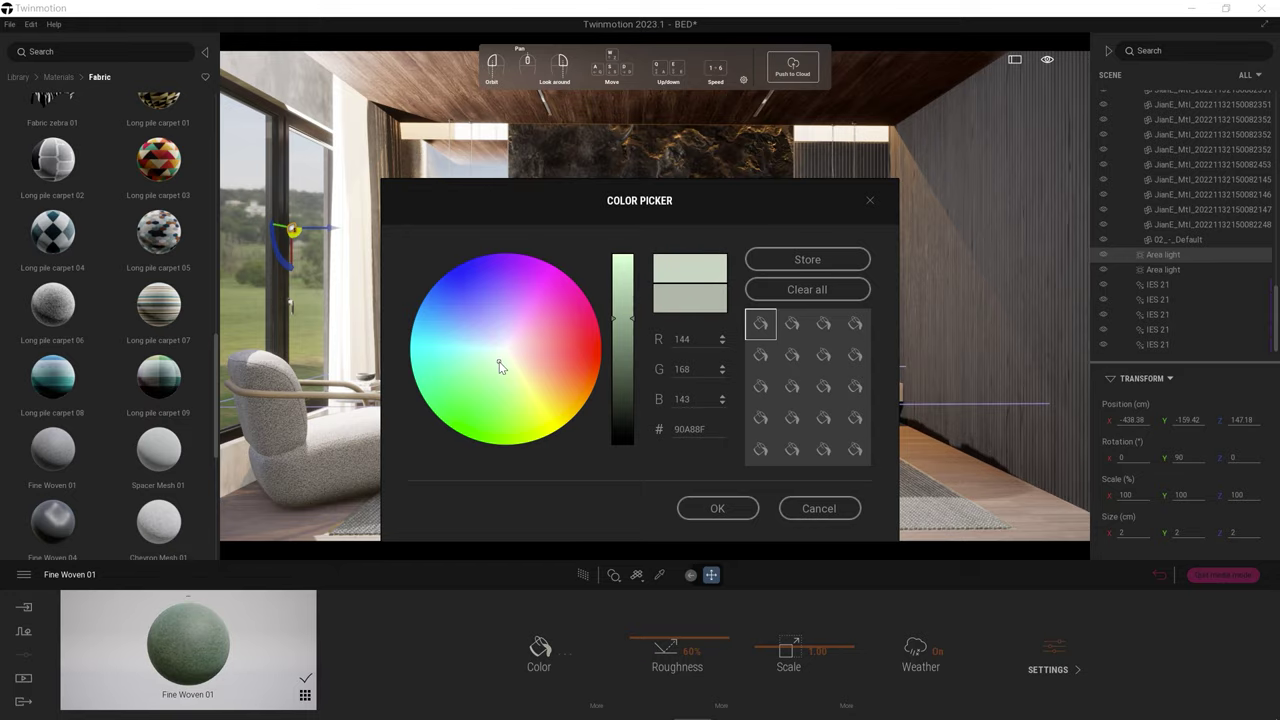
click(717, 508)
click(583, 575)
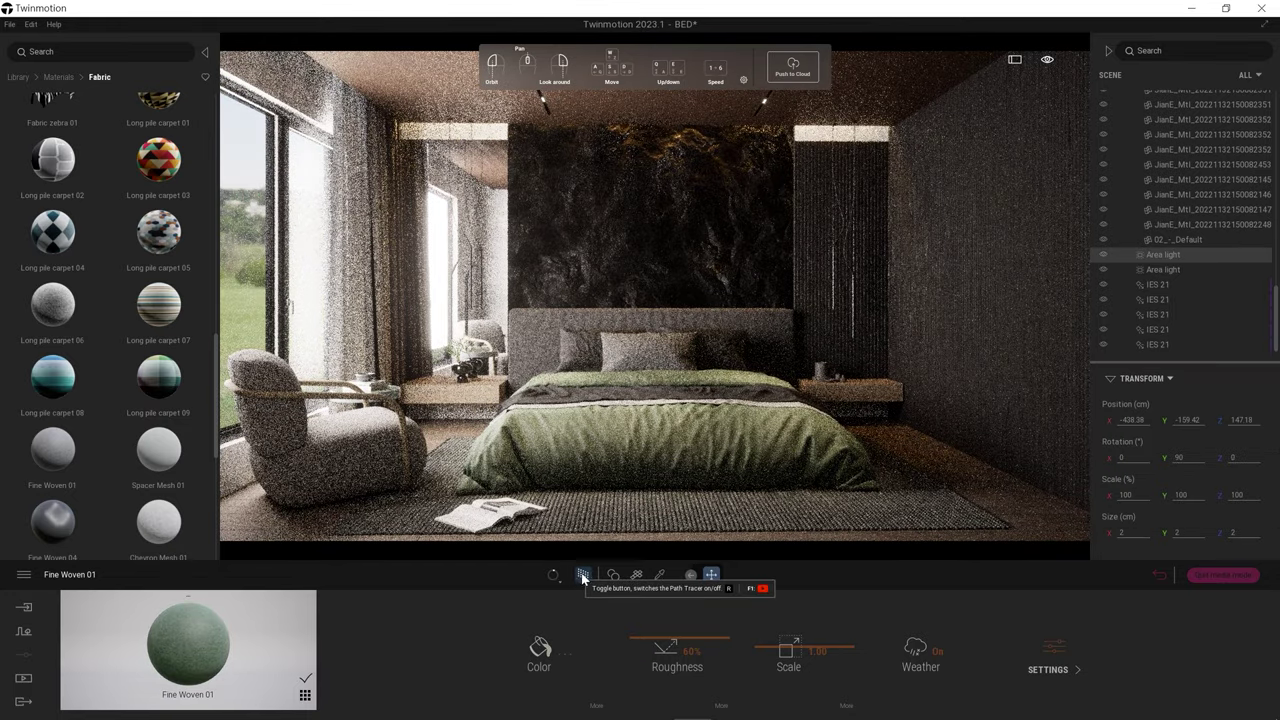
click(540, 652)
click(714, 508)
click(584, 575)
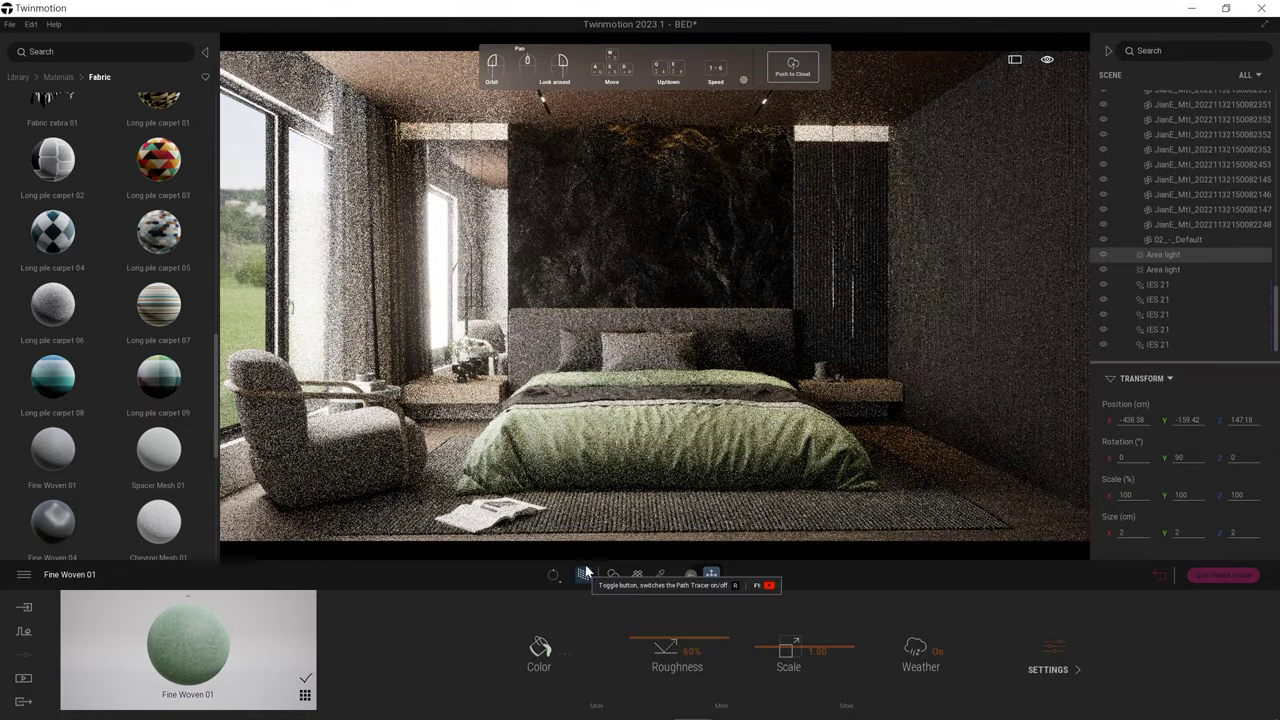
click(540, 652)
click(717, 508)
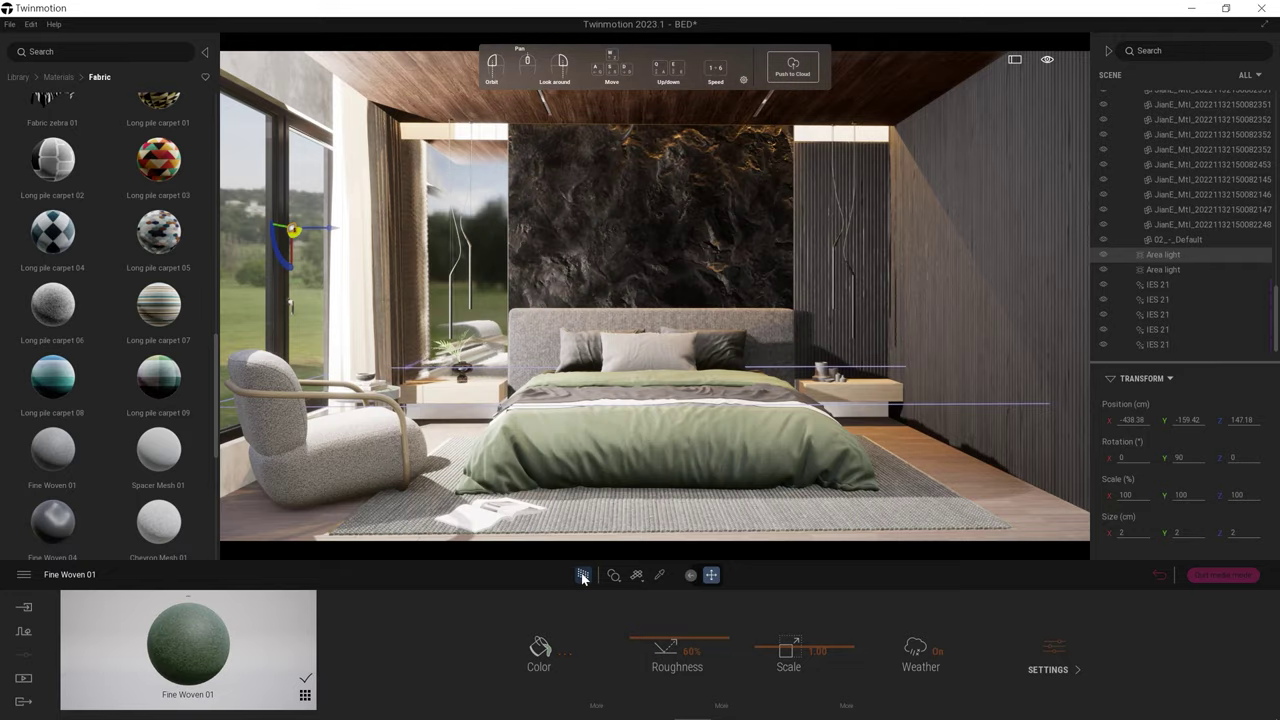
click(583, 575)
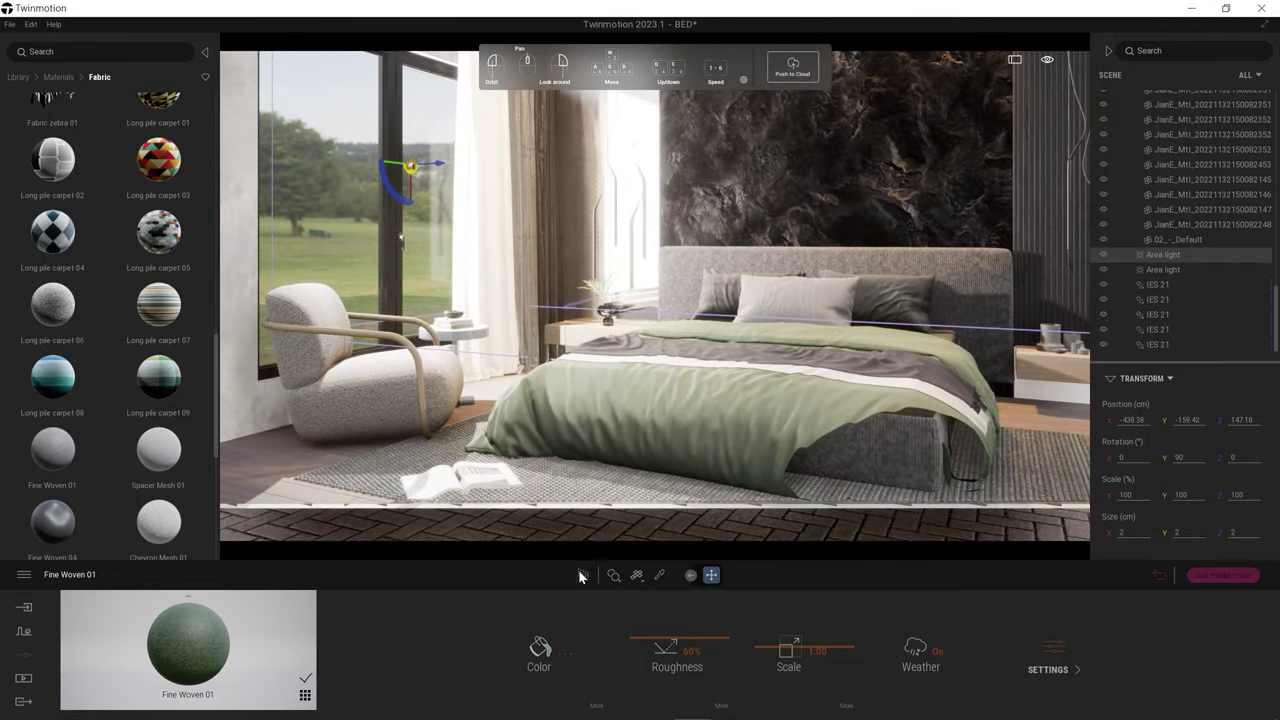
click(583, 575)
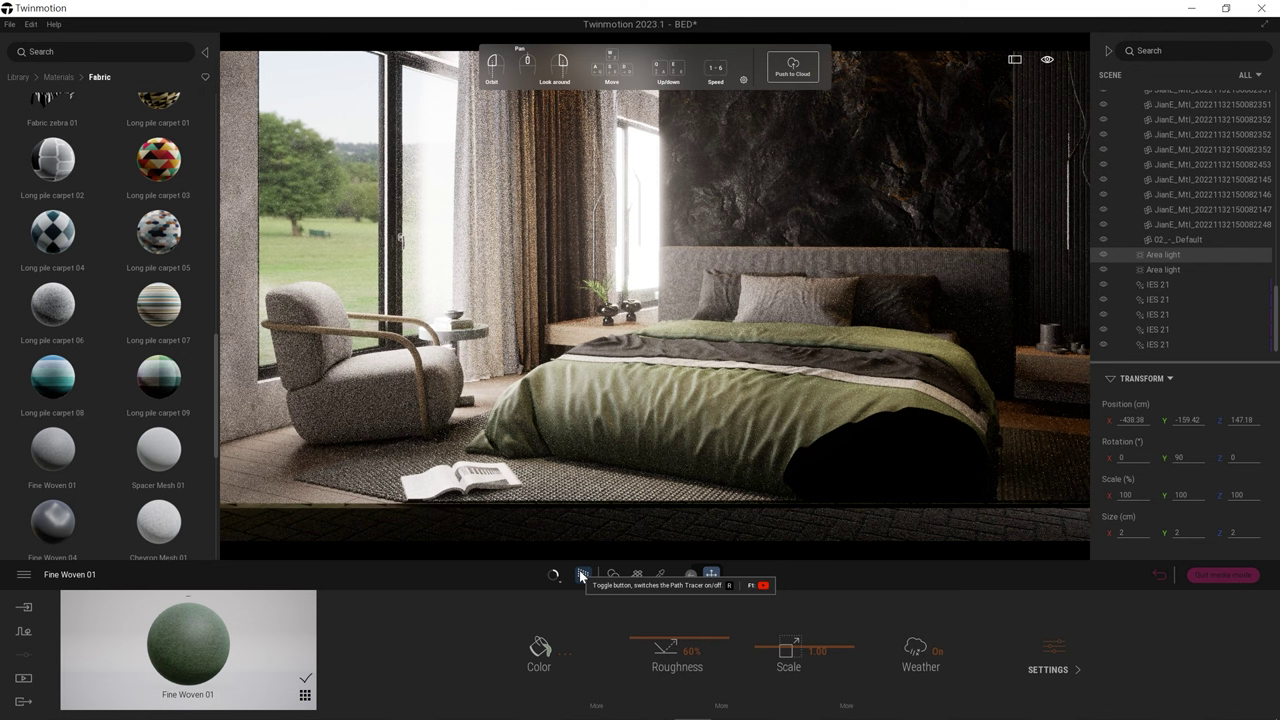
Step: Apply Spacer Mesh 01 fabric to the pillows and preview it path-traced
click(583, 576)
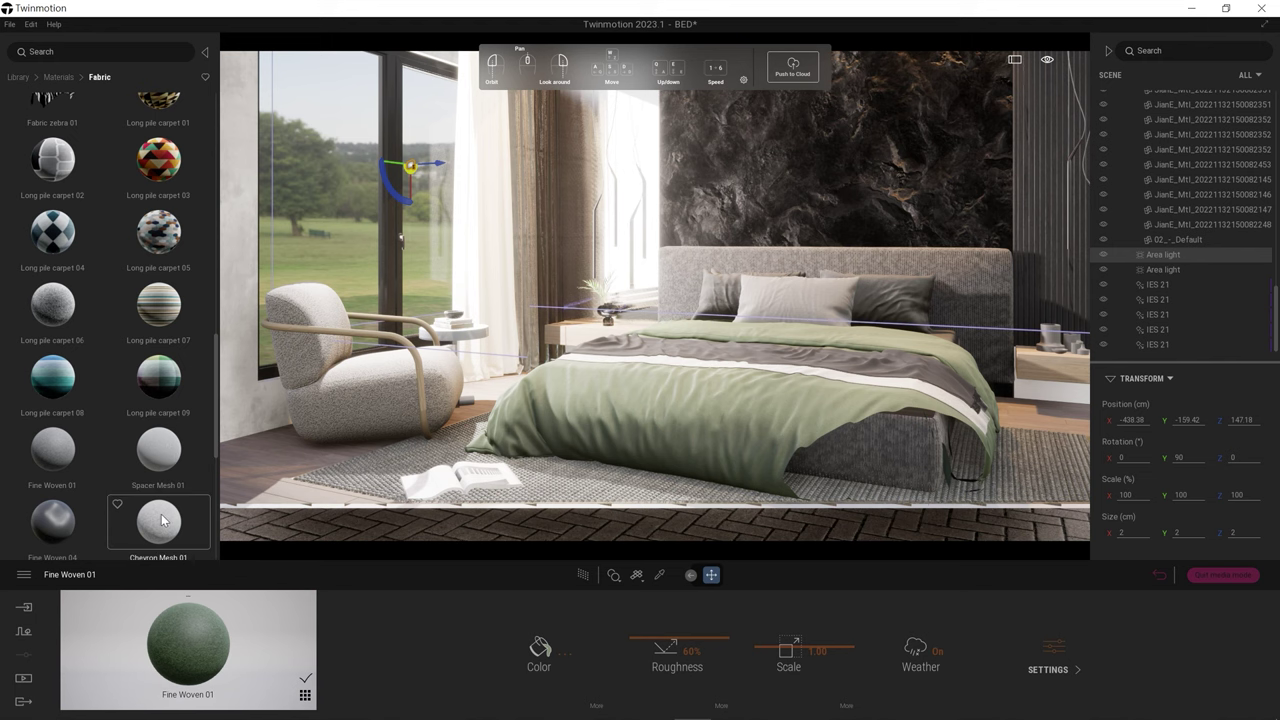
scroll(164, 520, down, 1)
drag(68, 427, 870, 295)
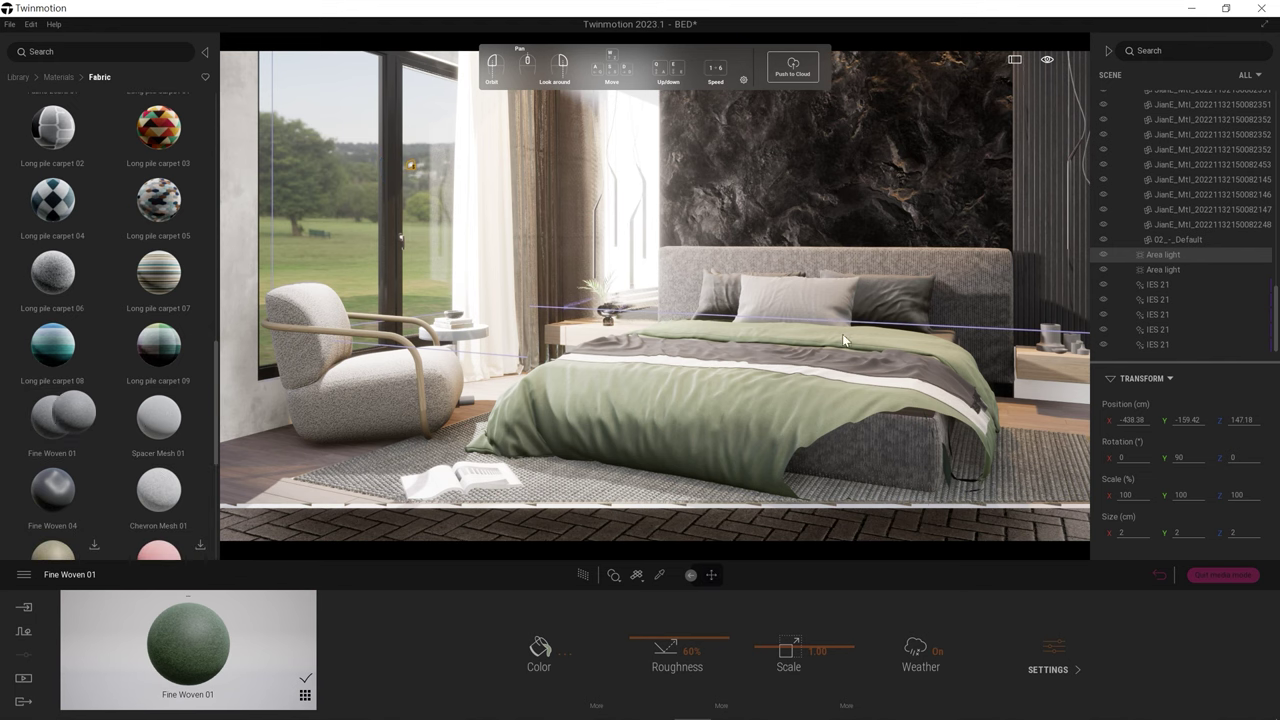
click(583, 576)
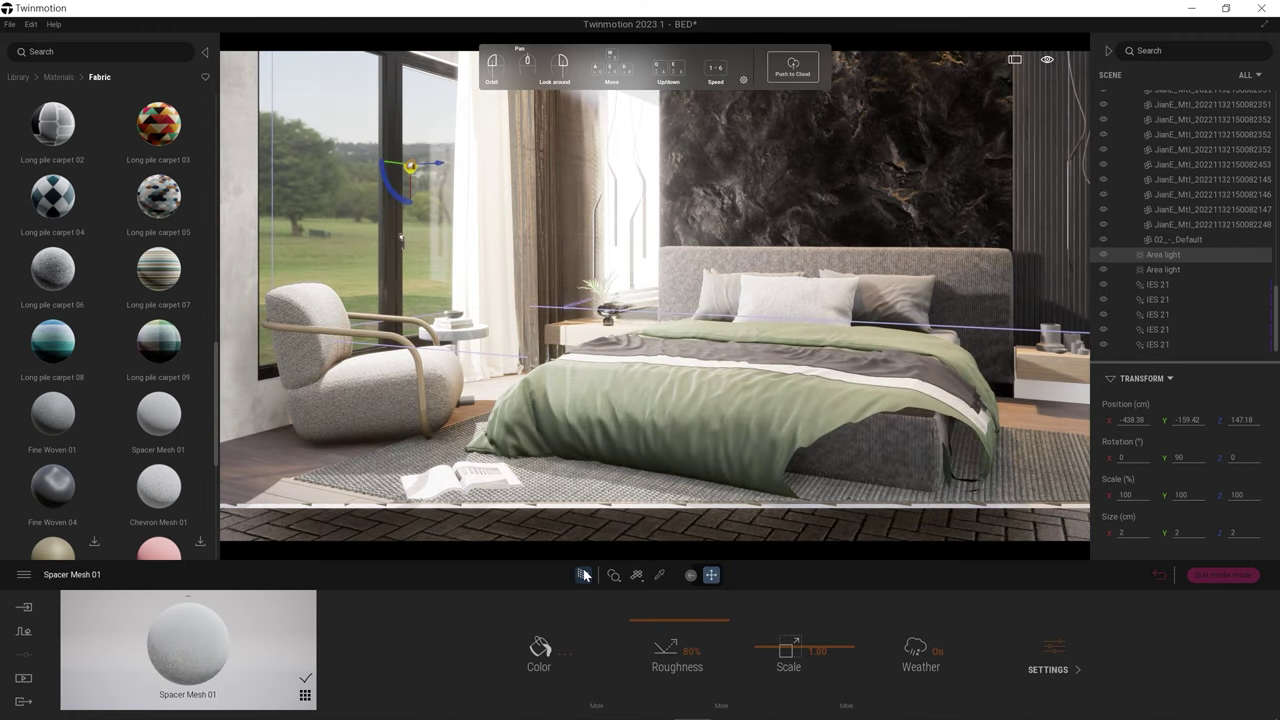
click(582, 575)
Step: Turn off path tracing and show the Media still-image list
click(582, 575)
click(23, 678)
click(337, 650)
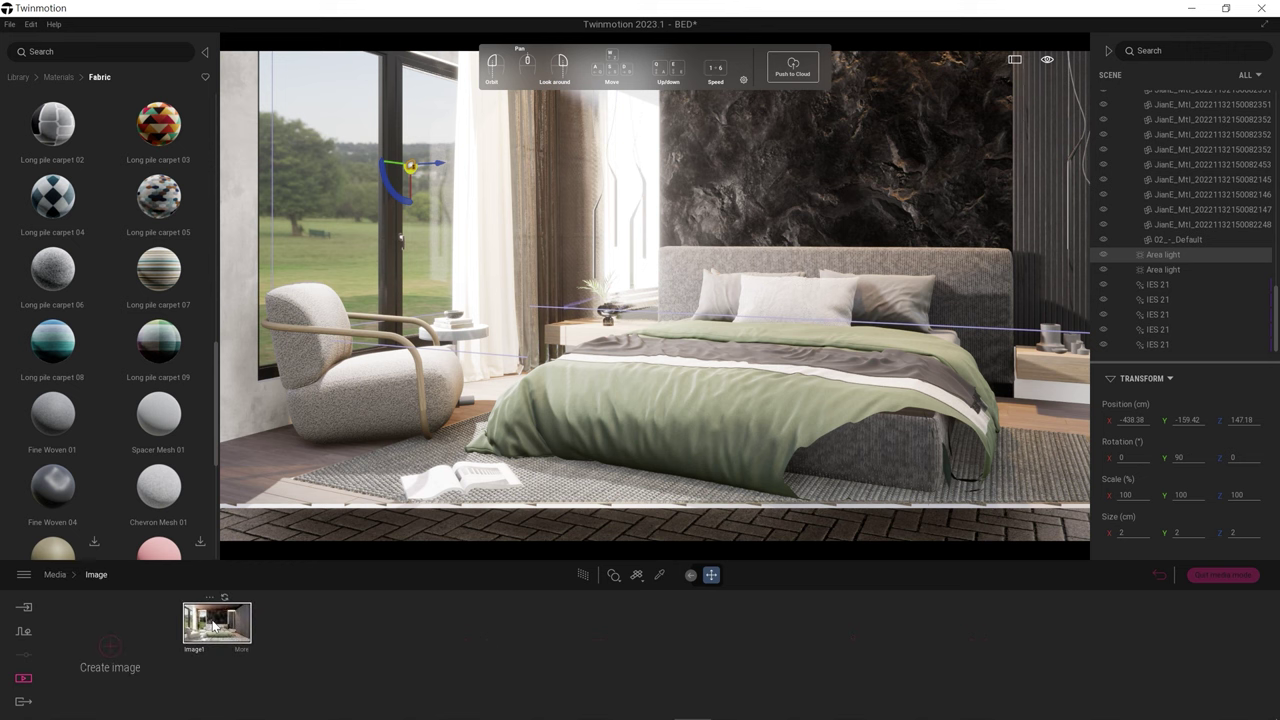
Step: Create a new Image2 still and raise its near clipping to 200 cm, path-traced
click(110, 646)
click(286, 625)
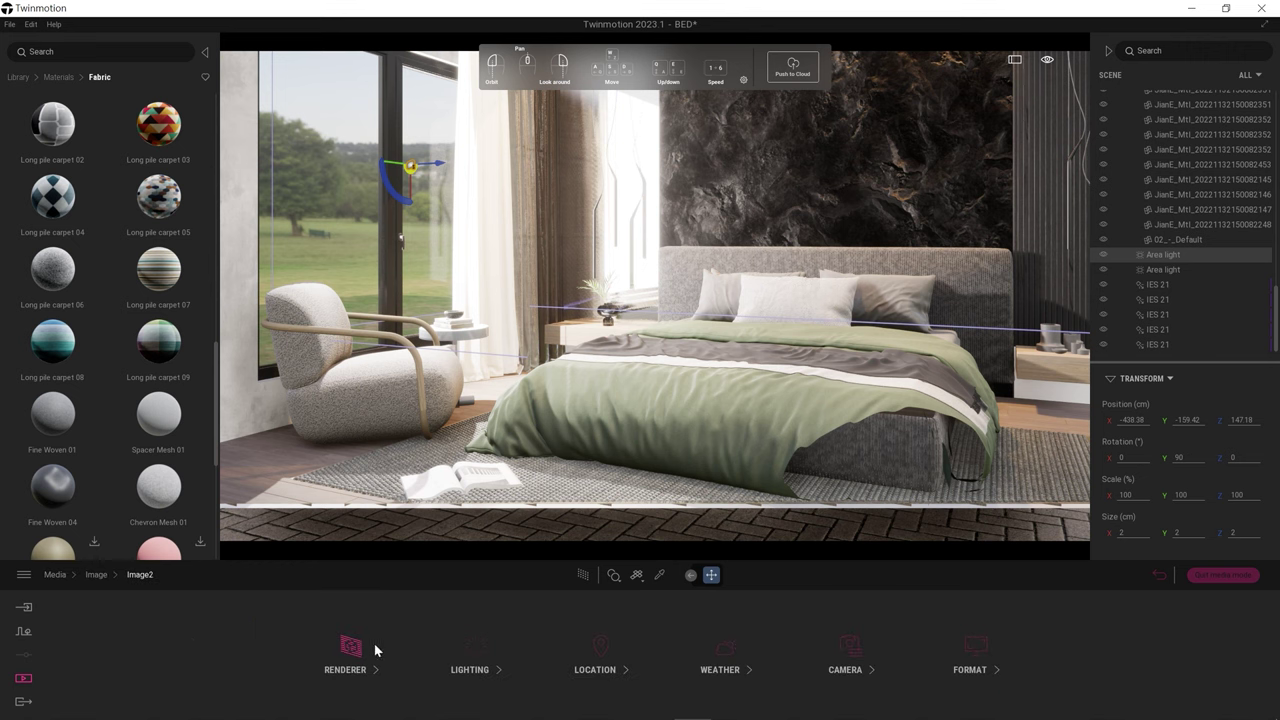
click(845, 652)
drag(836, 671, 869, 596)
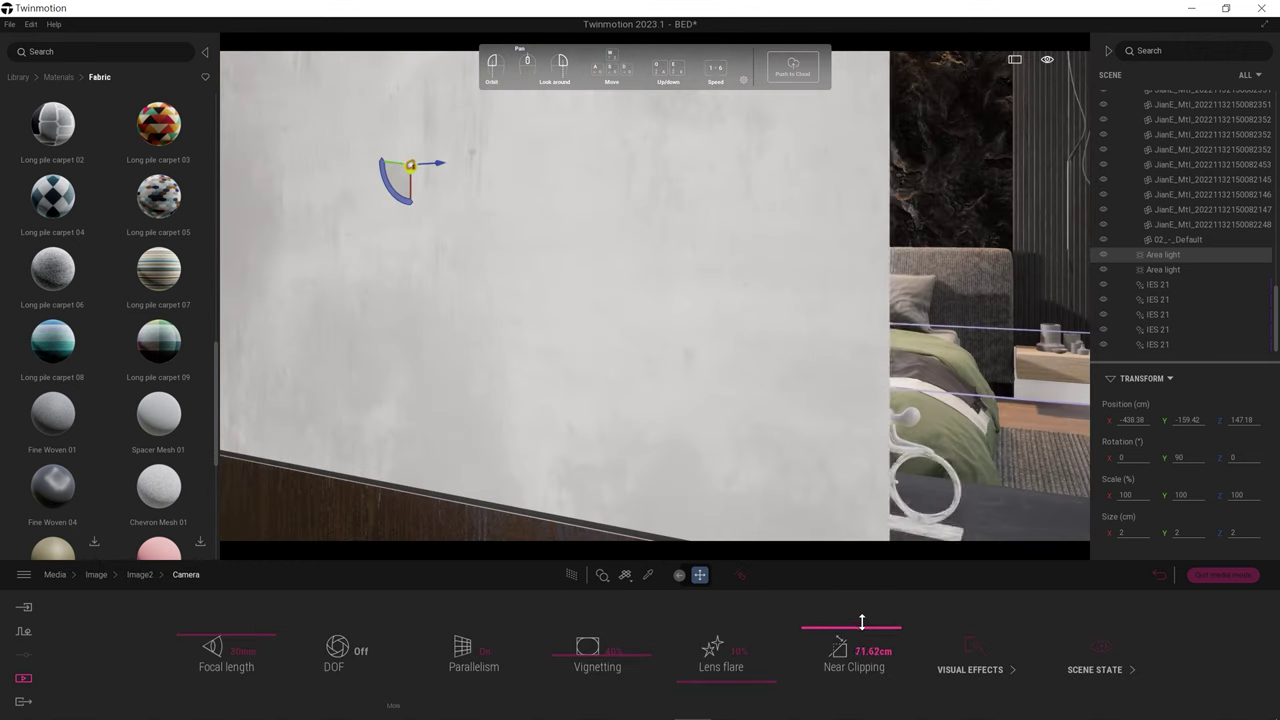
drag(869, 596, 869, 580)
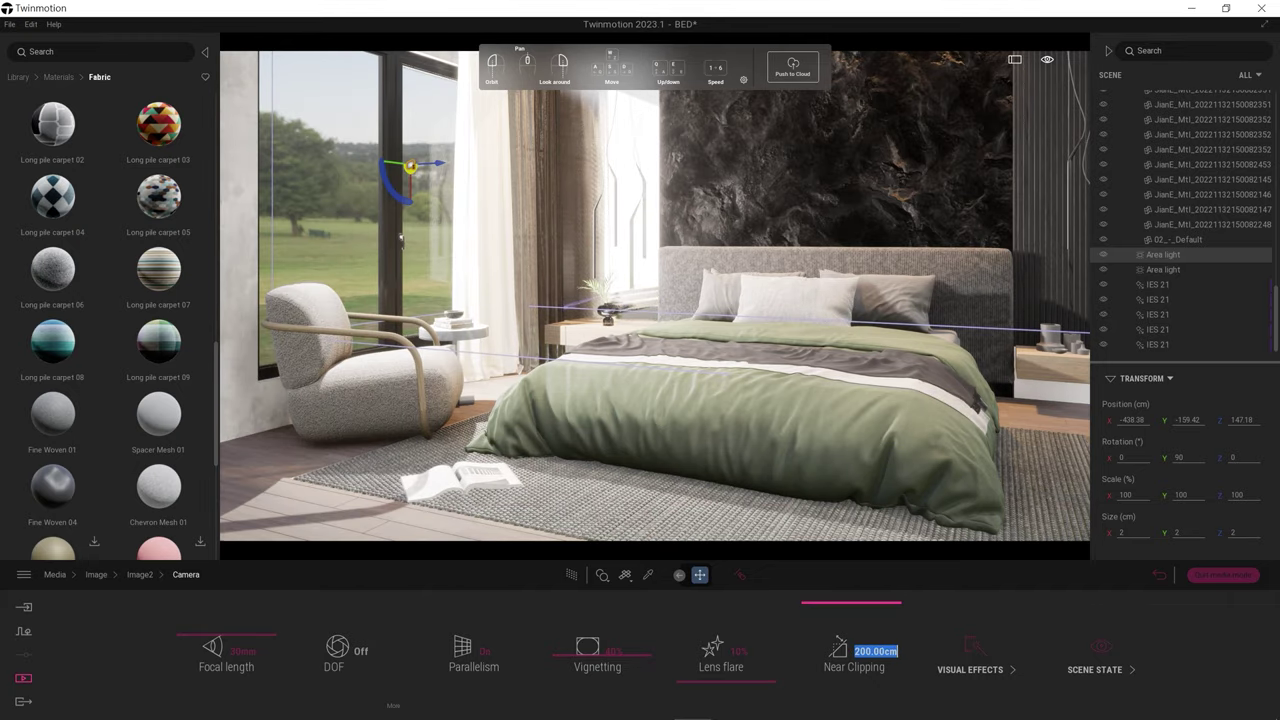
click(572, 575)
Step: Set Image2's focal length to 27 mm and lower near clipping to about 89 cm
drag(226, 646, 212, 646)
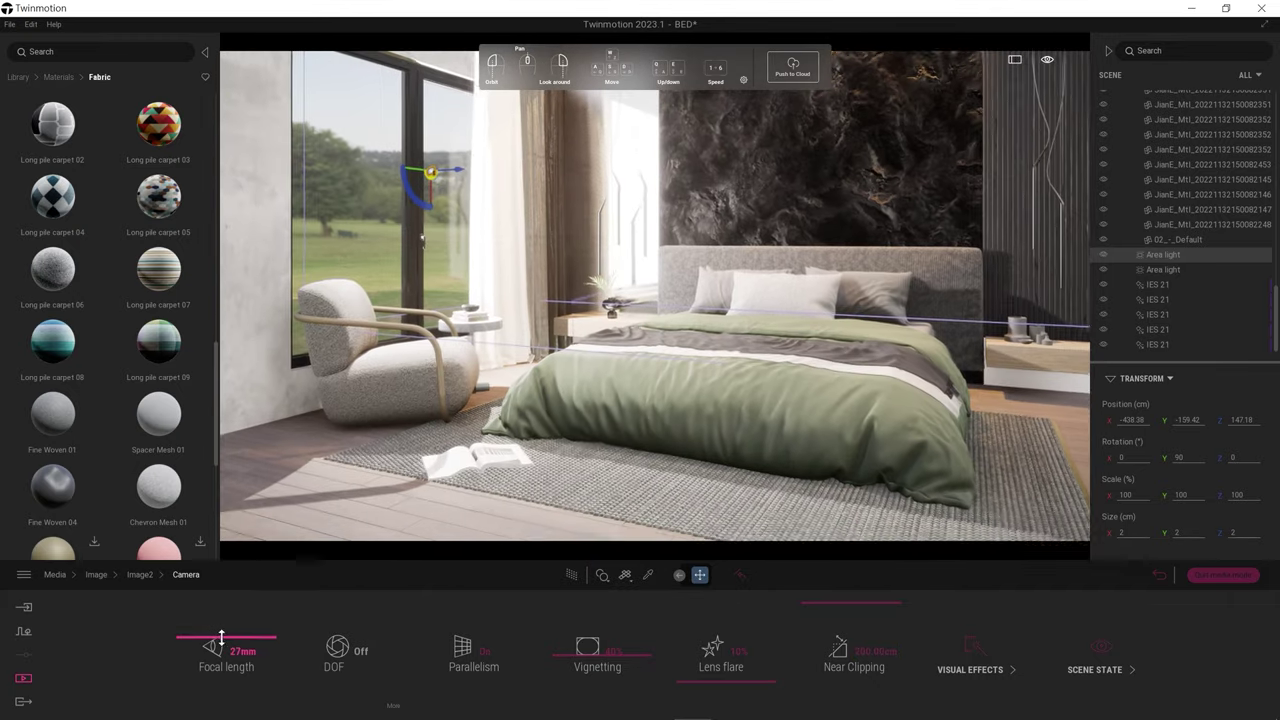
key(w)
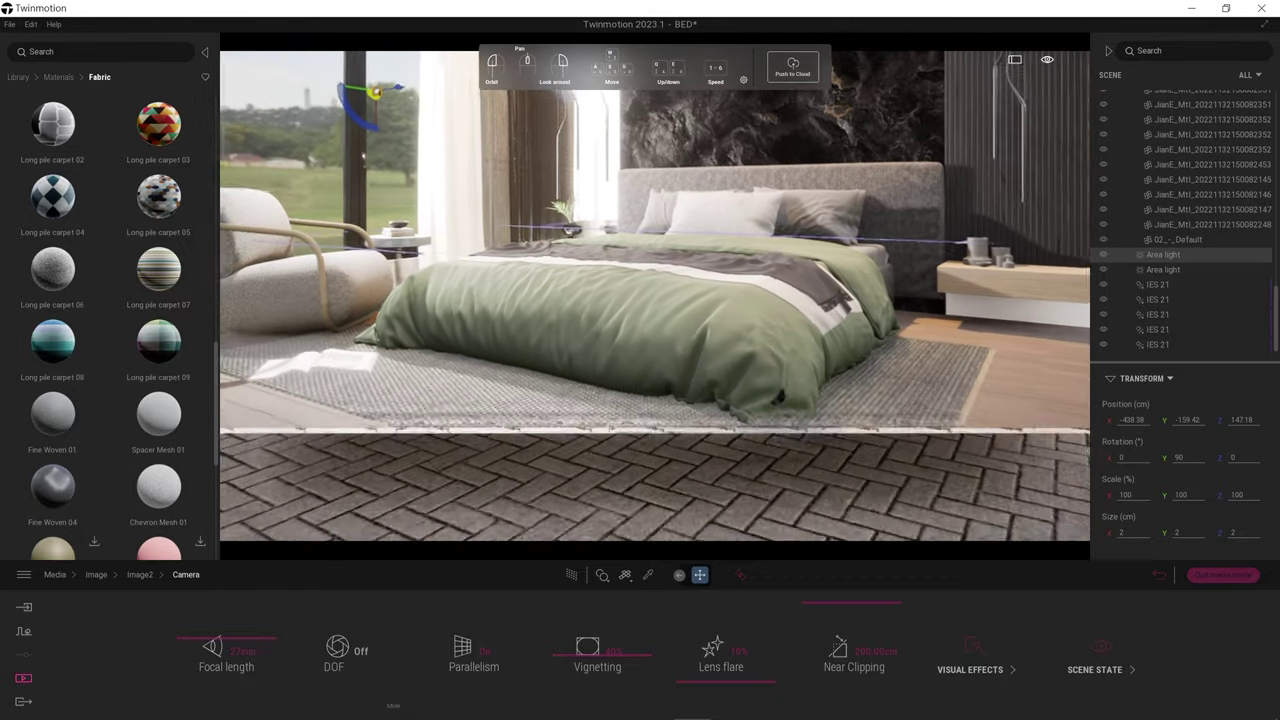
key(s)
drag(853, 648, 853, 668)
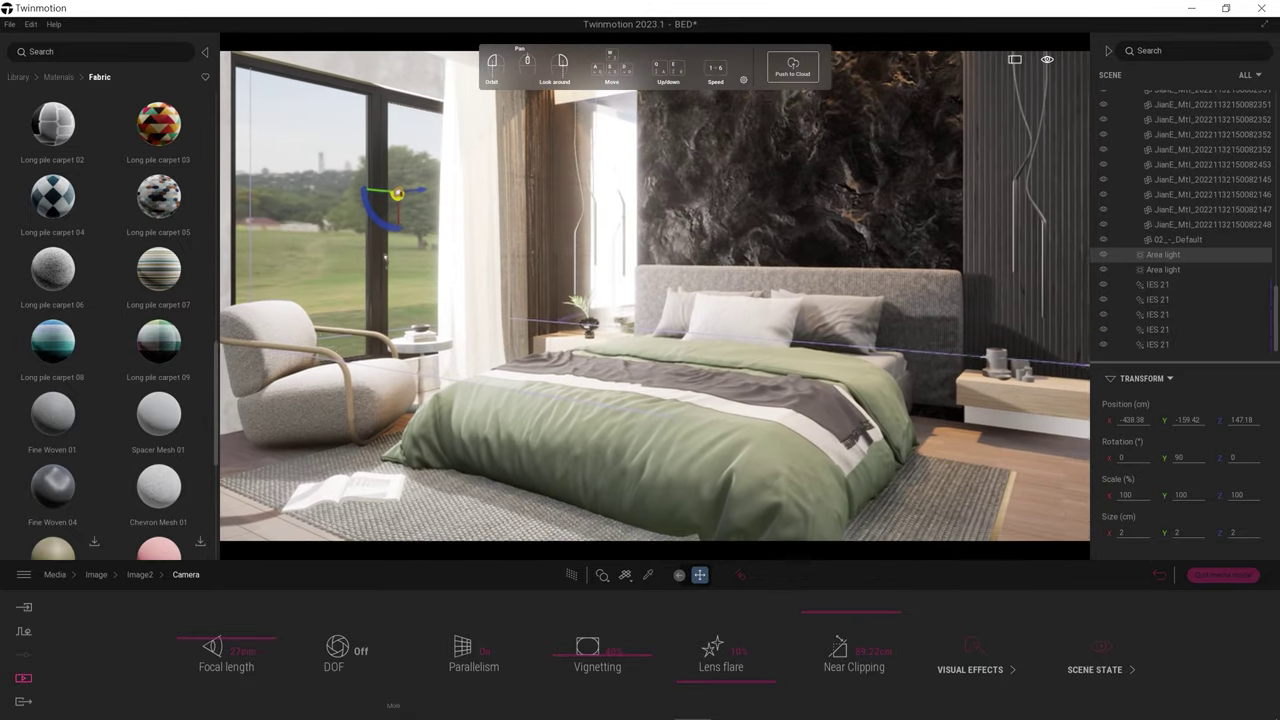
drag(759, 400, 759, 435)
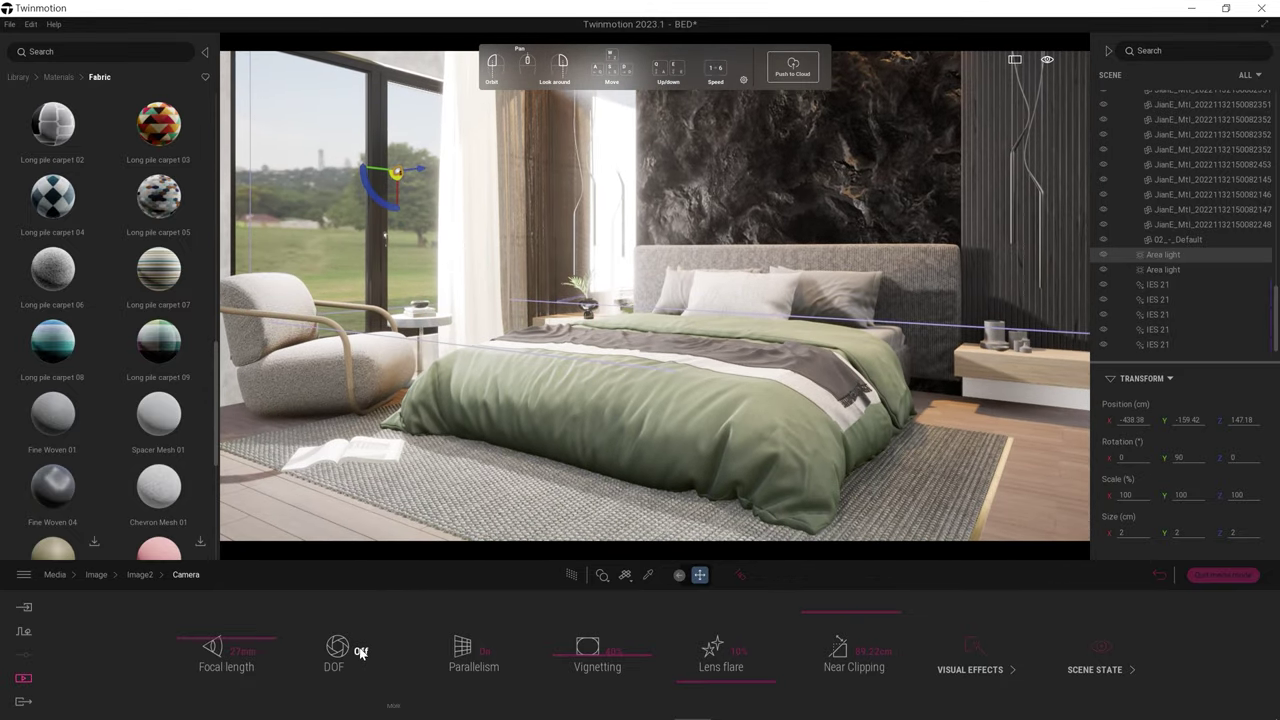
Step: Switch the viewport to the Image1 view and bring up the Export panel
click(140, 574)
click(96, 574)
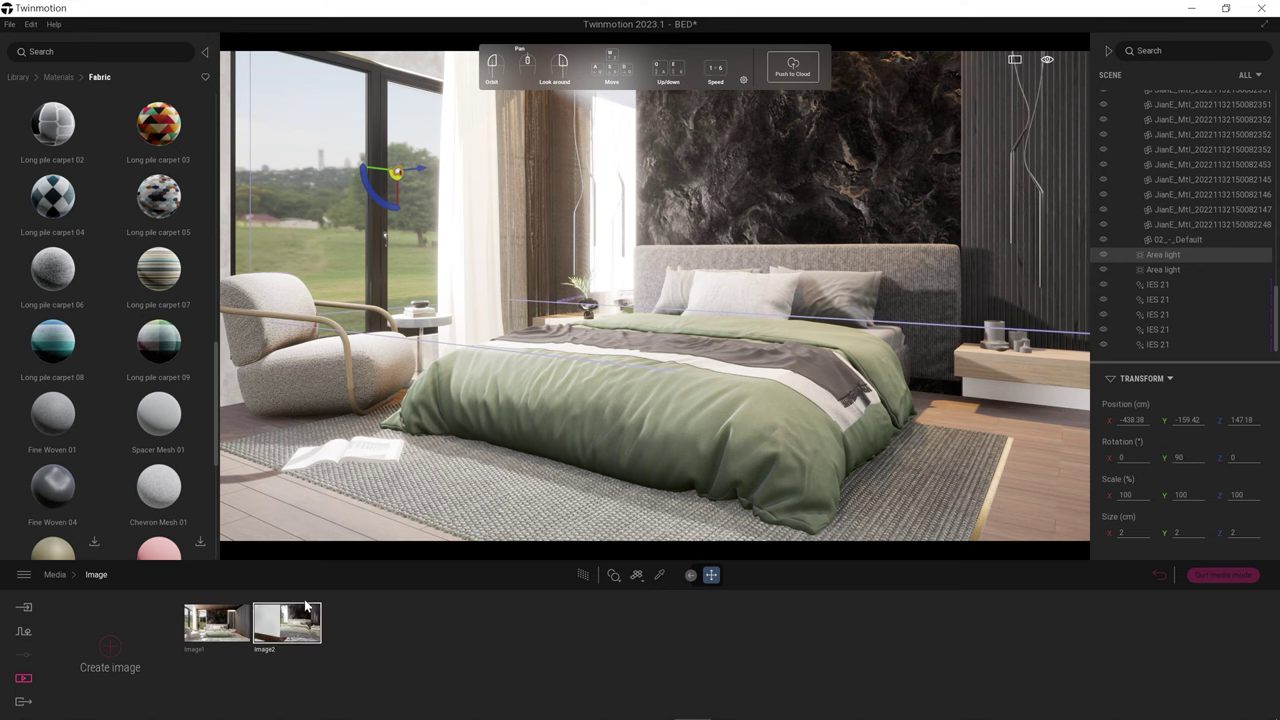
click(214, 624)
click(23, 701)
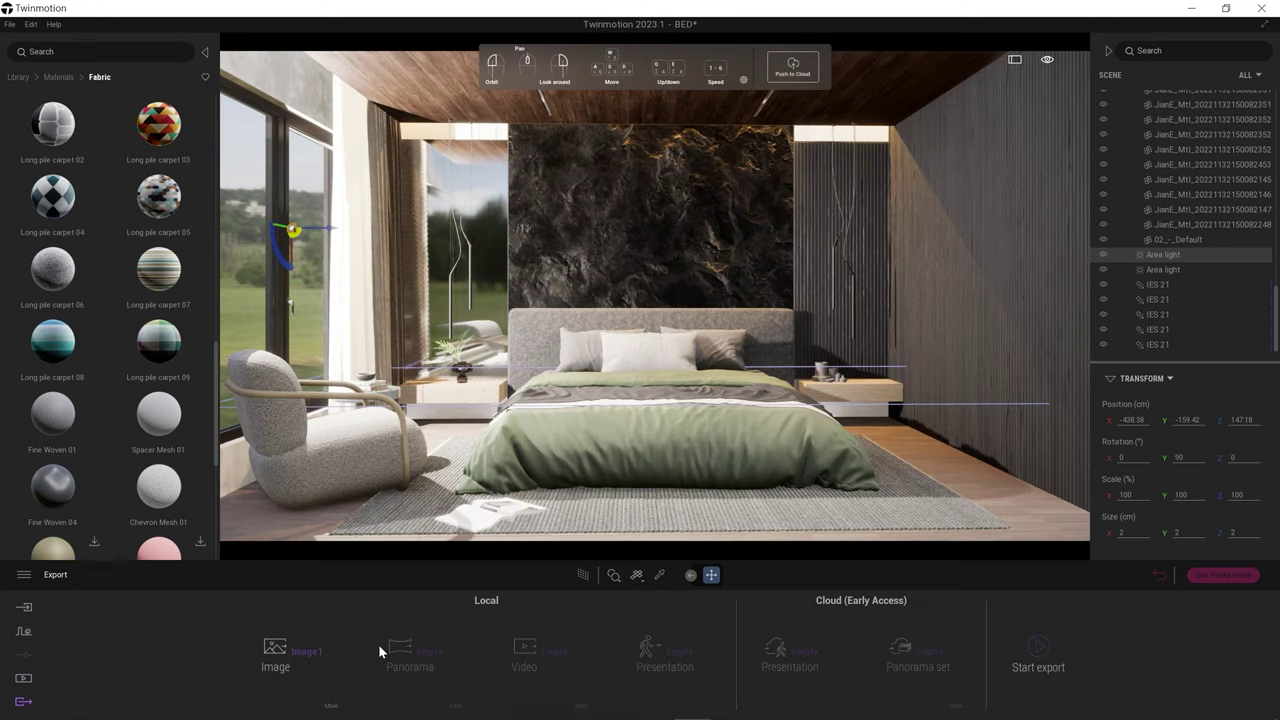
Step: Export the Image1 still into the da folder and open the export format settings
click(1043, 648)
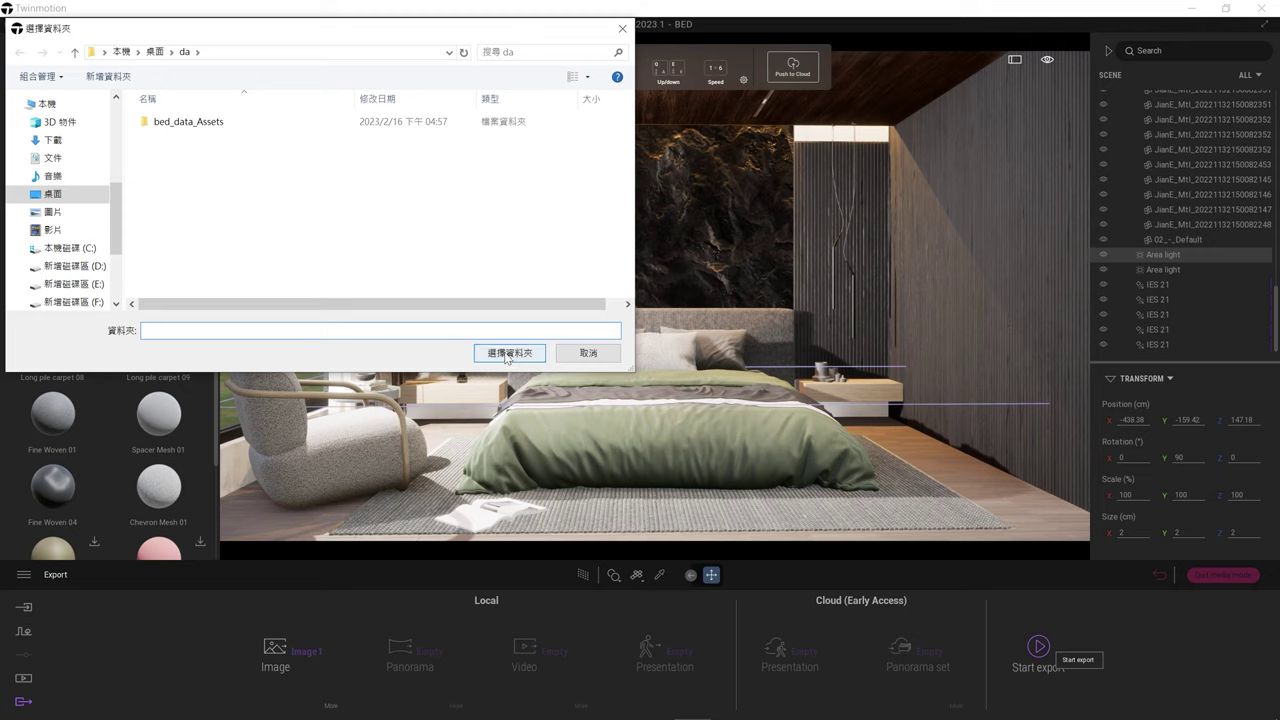
click(526, 343)
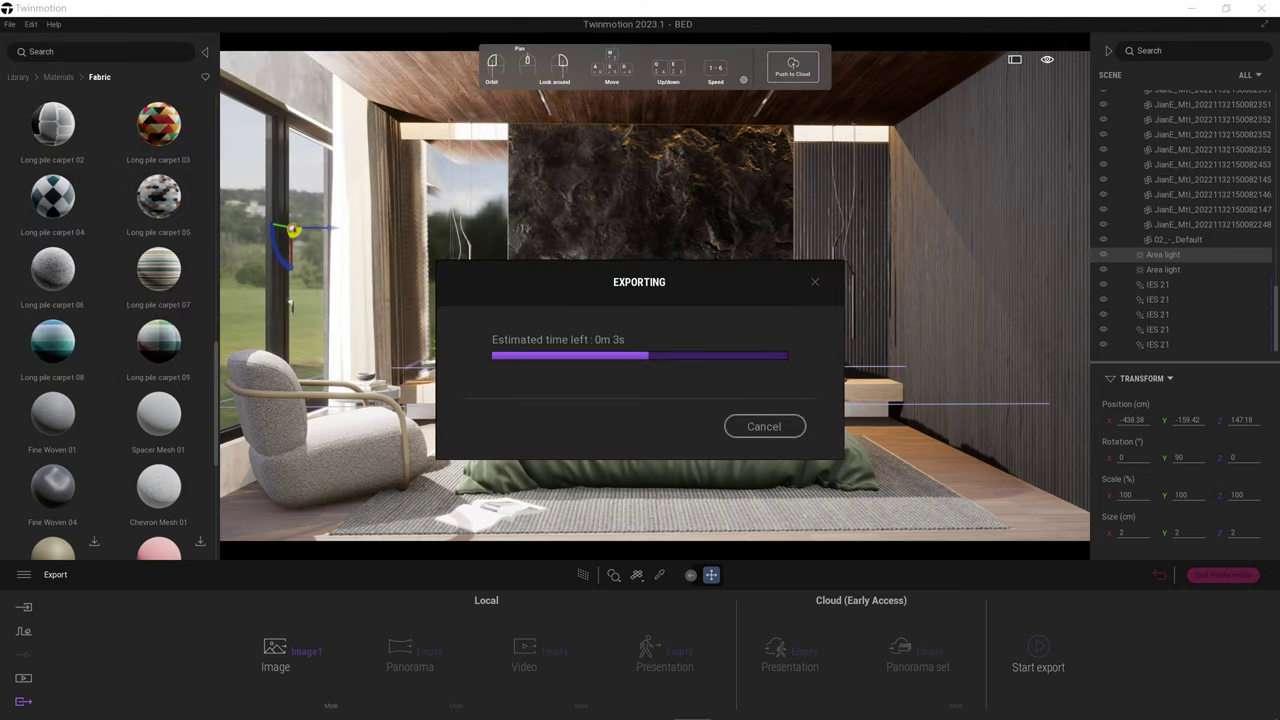
click(347, 660)
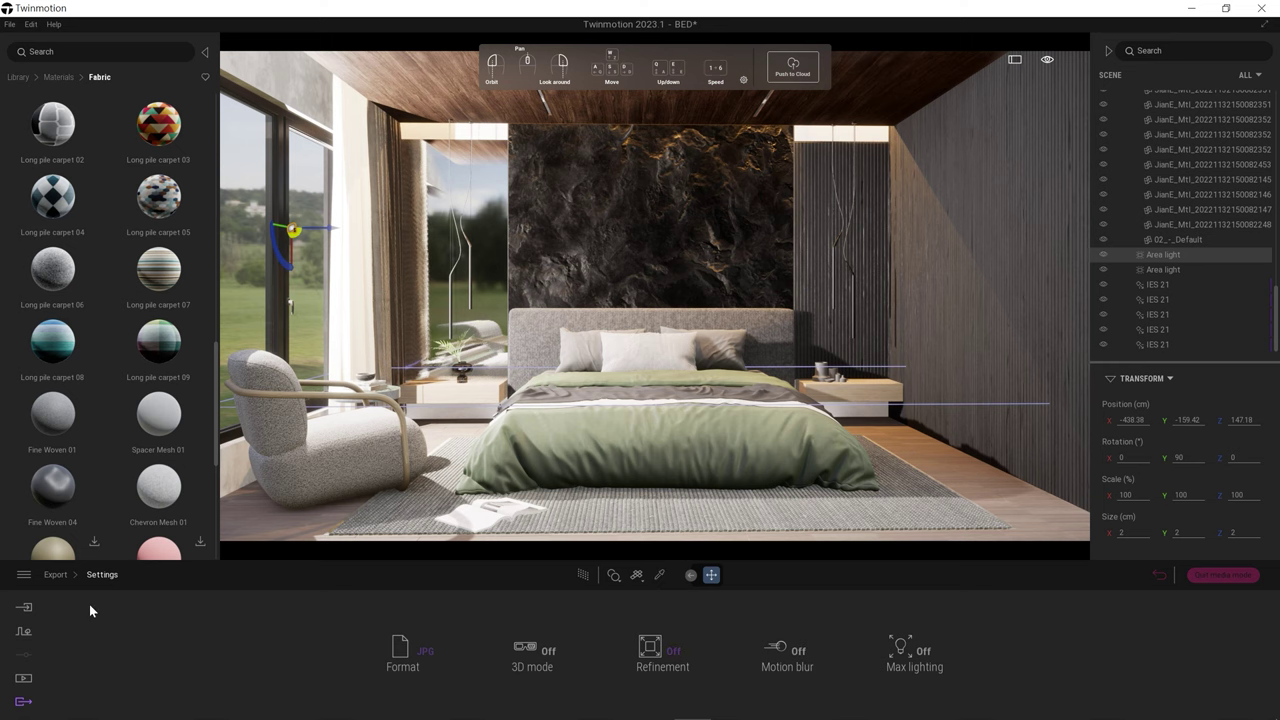
Step: Enable Path Tracer in Image1's renderer settings and export Image1 as a JPG still
click(23, 678)
double_click(349, 655)
click(350, 650)
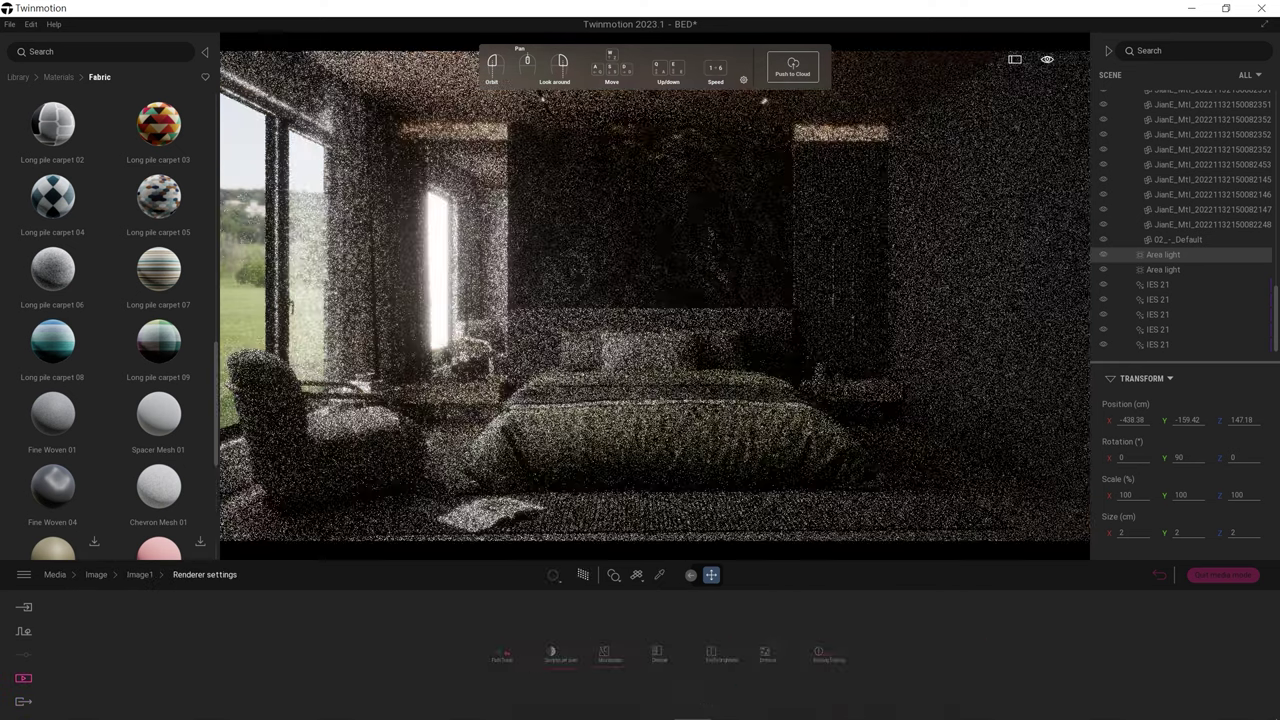
click(23, 702)
click(277, 655)
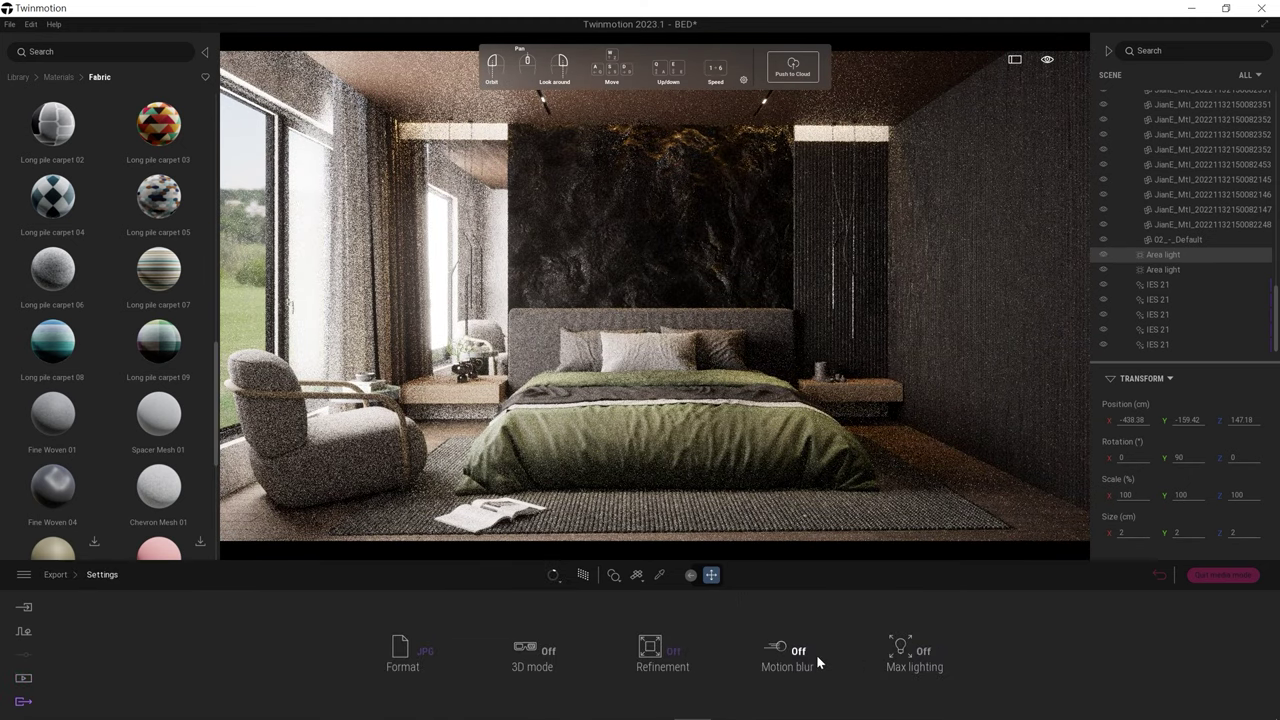
click(1037, 655)
key(Return)
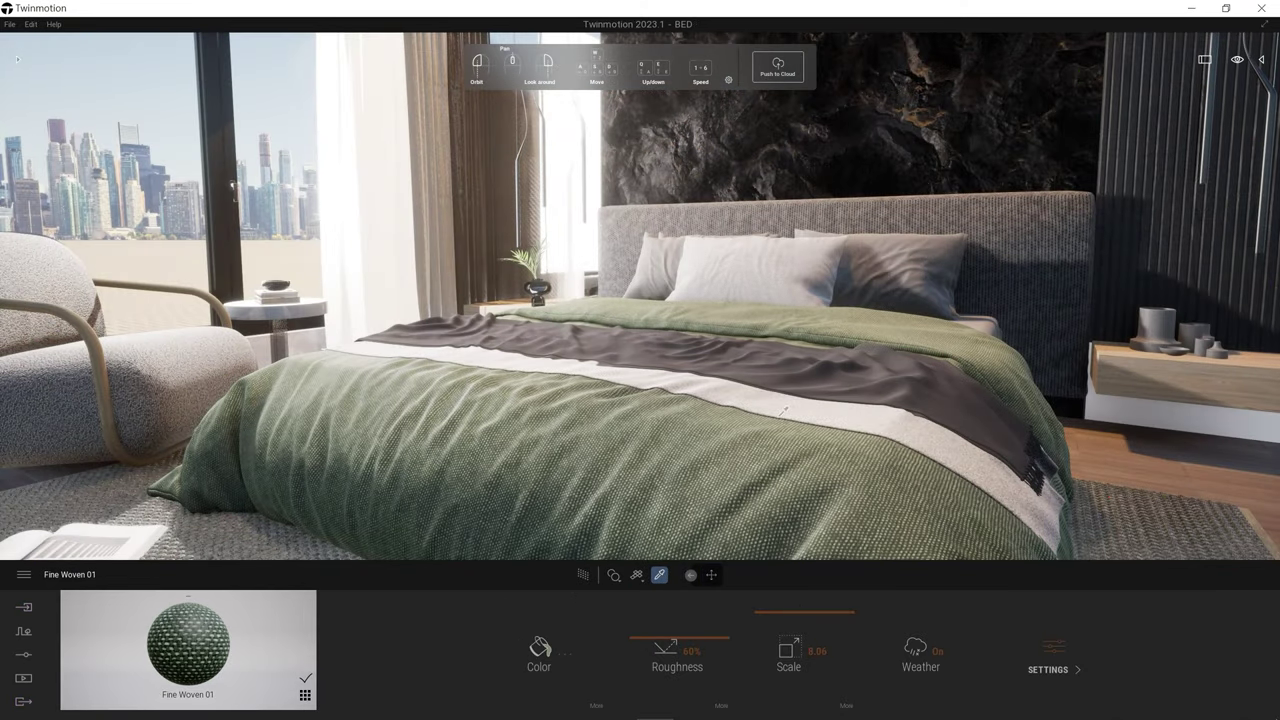
Step: Adjust the texture scale of Fine Woven 01 and Spacer Mesh 01, browsing their colour settings
mouse_move(788, 645)
mouse_down()
mouse_move(791, 603)
mouse_move(757, 609)
mouse_move(757, 637)
mouse_move(794, 604)
mouse_up()
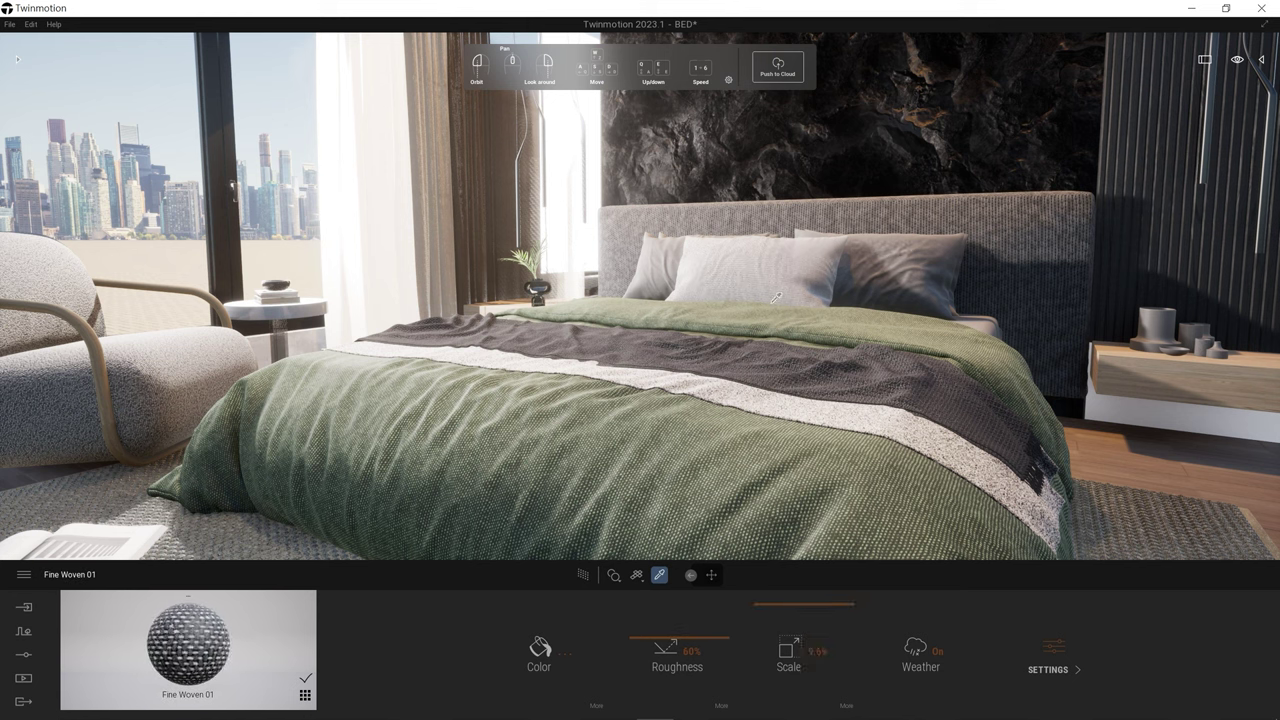
drag(751, 620, 771, 634)
click(806, 512)
click(596, 705)
click(588, 581)
click(554, 657)
click(812, 510)
click(1046, 668)
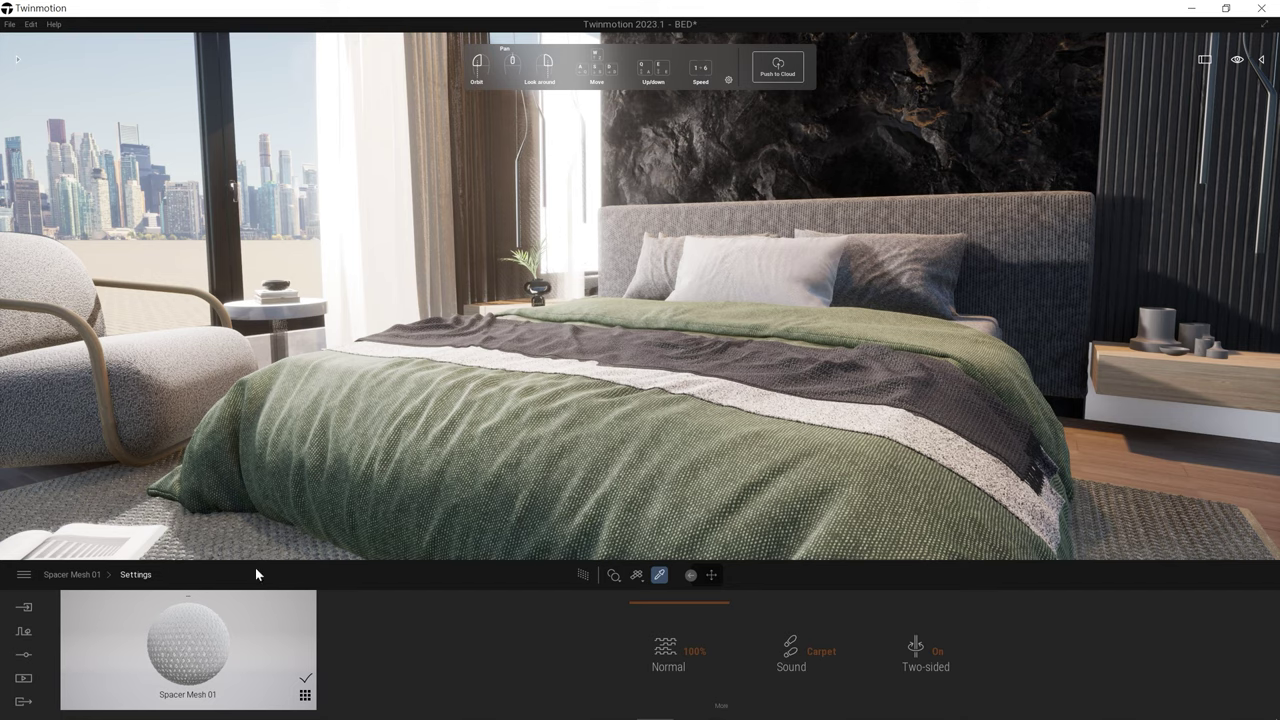
click(583, 575)
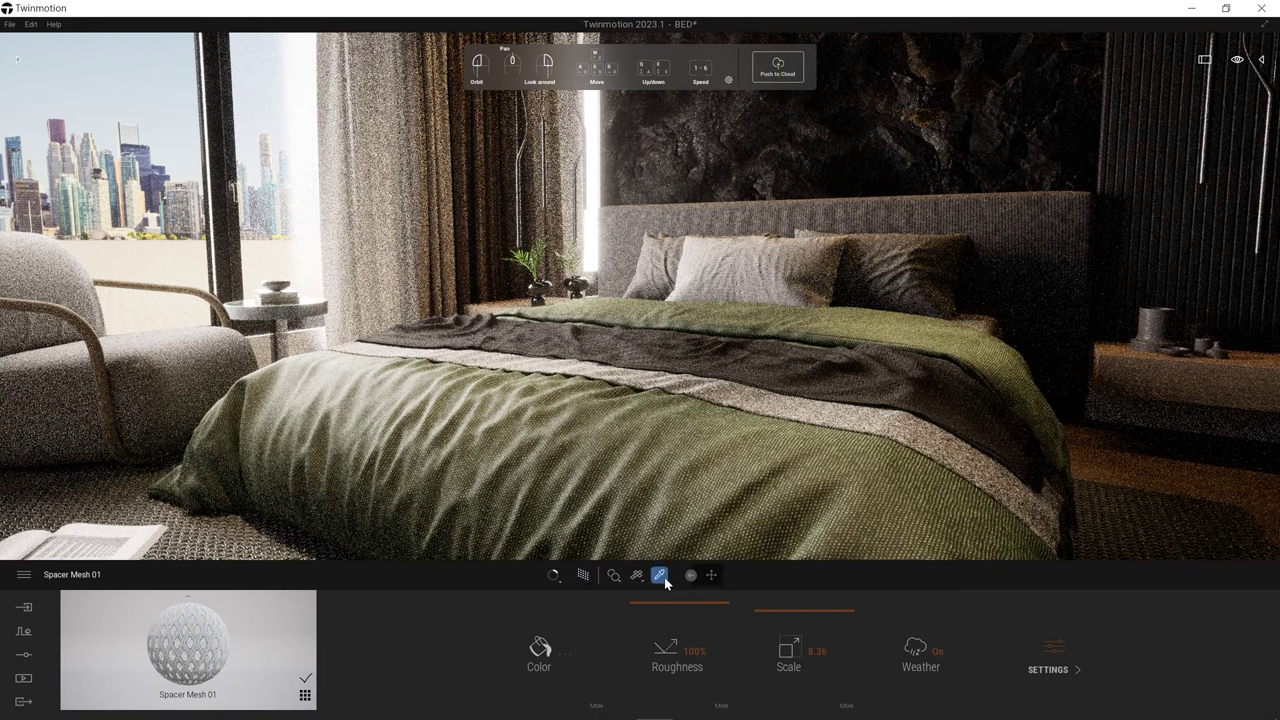
Step: Apply the Image1 view without path tracing and open the dark wood material's colour
click(583, 575)
click(23, 678)
click(216, 622)
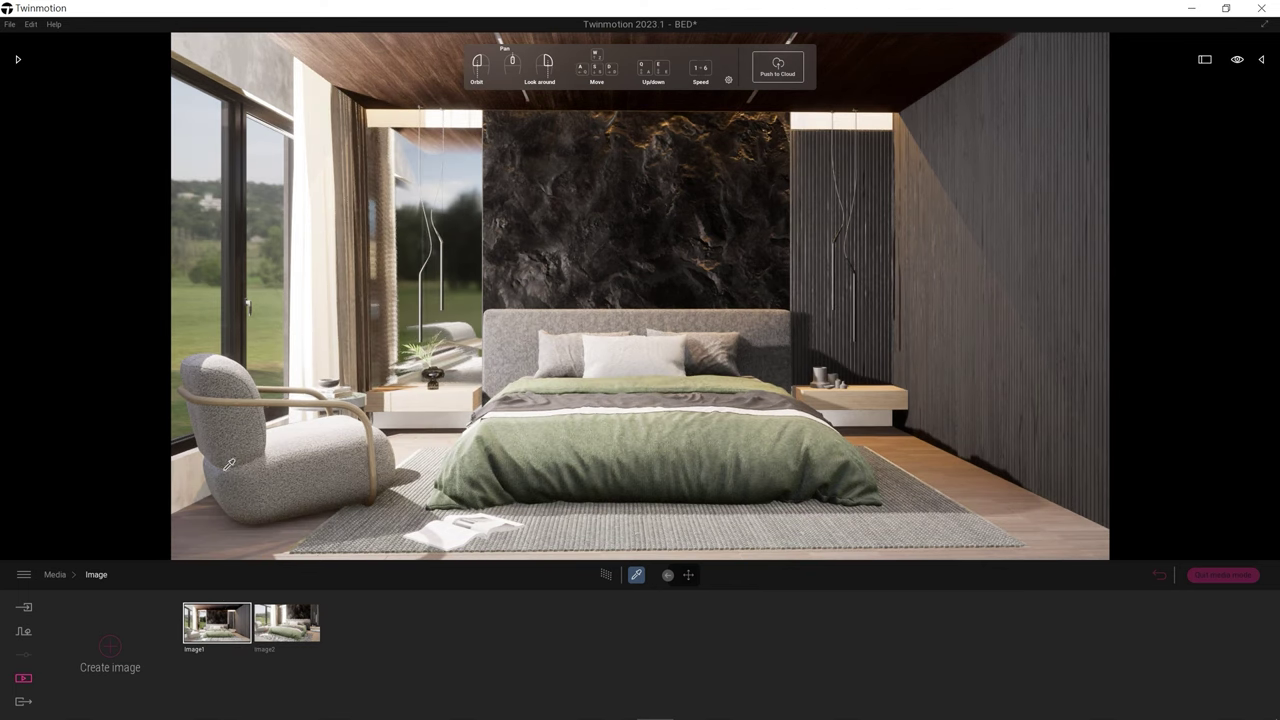
click(243, 541)
click(538, 650)
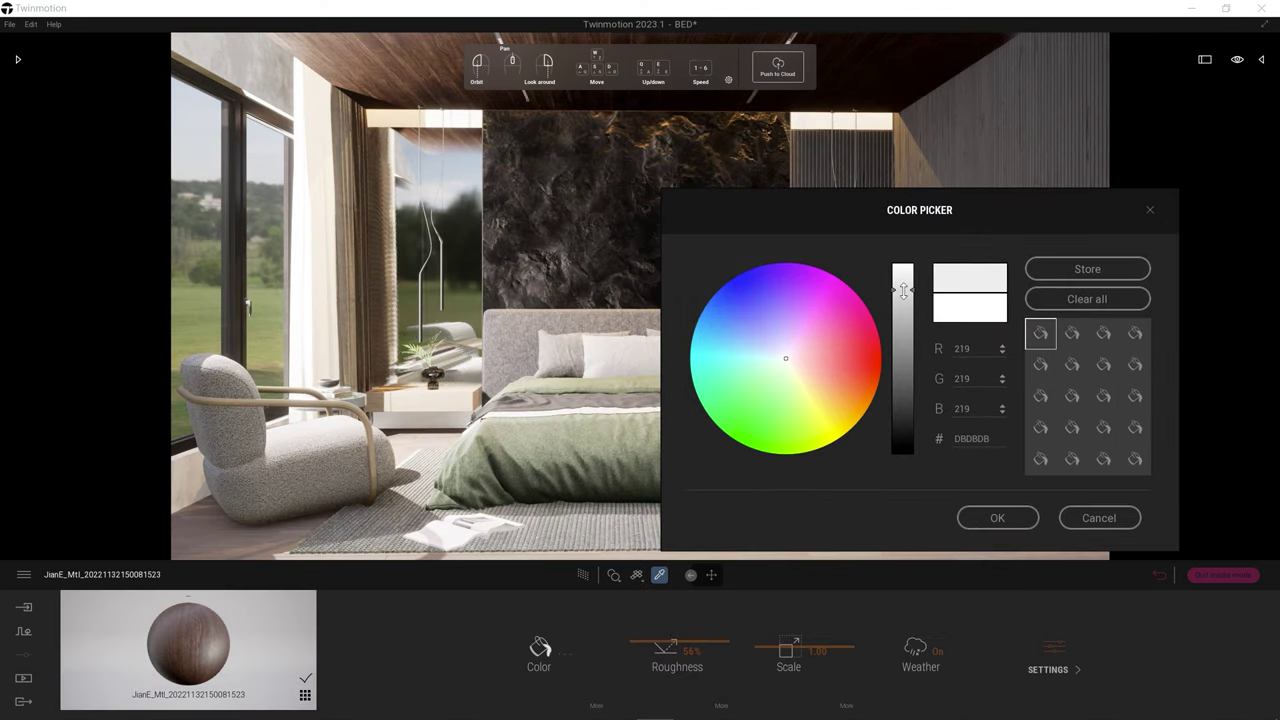
Step: Set the wood's roughness to 91% and invert its normal map
click(997, 517)
drag(694, 612, 721, 612)
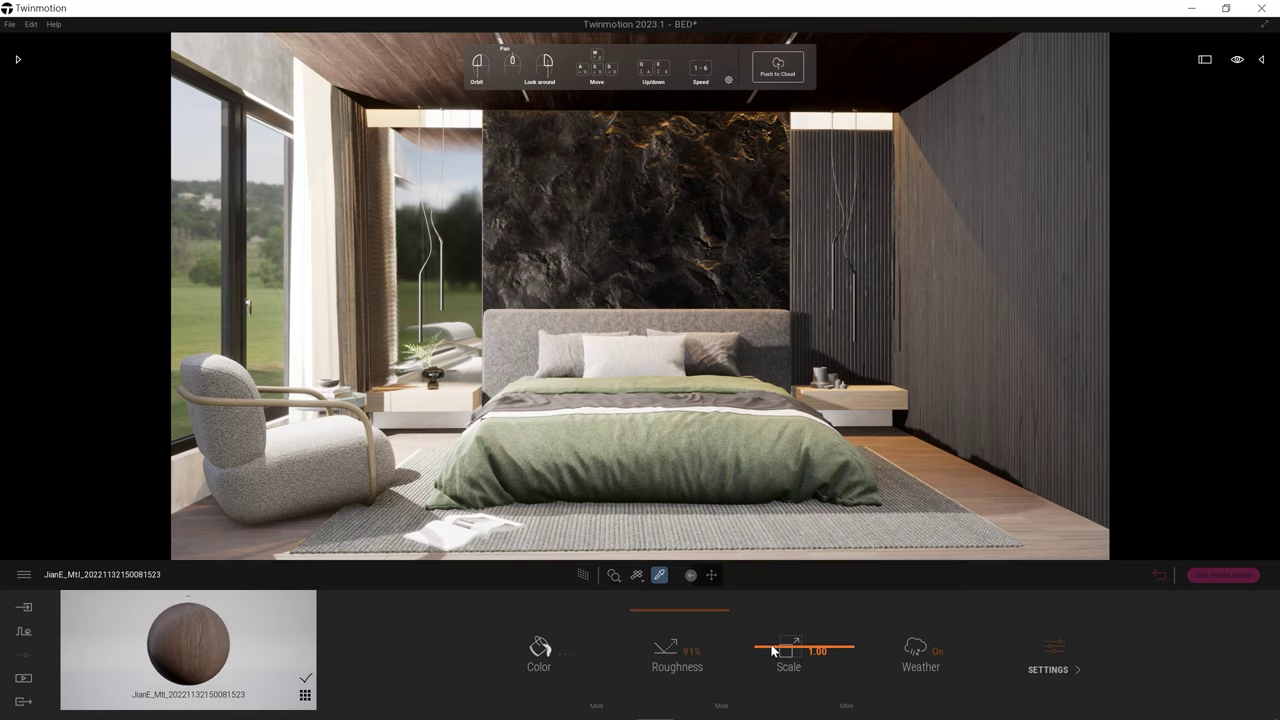
click(1048, 669)
click(550, 650)
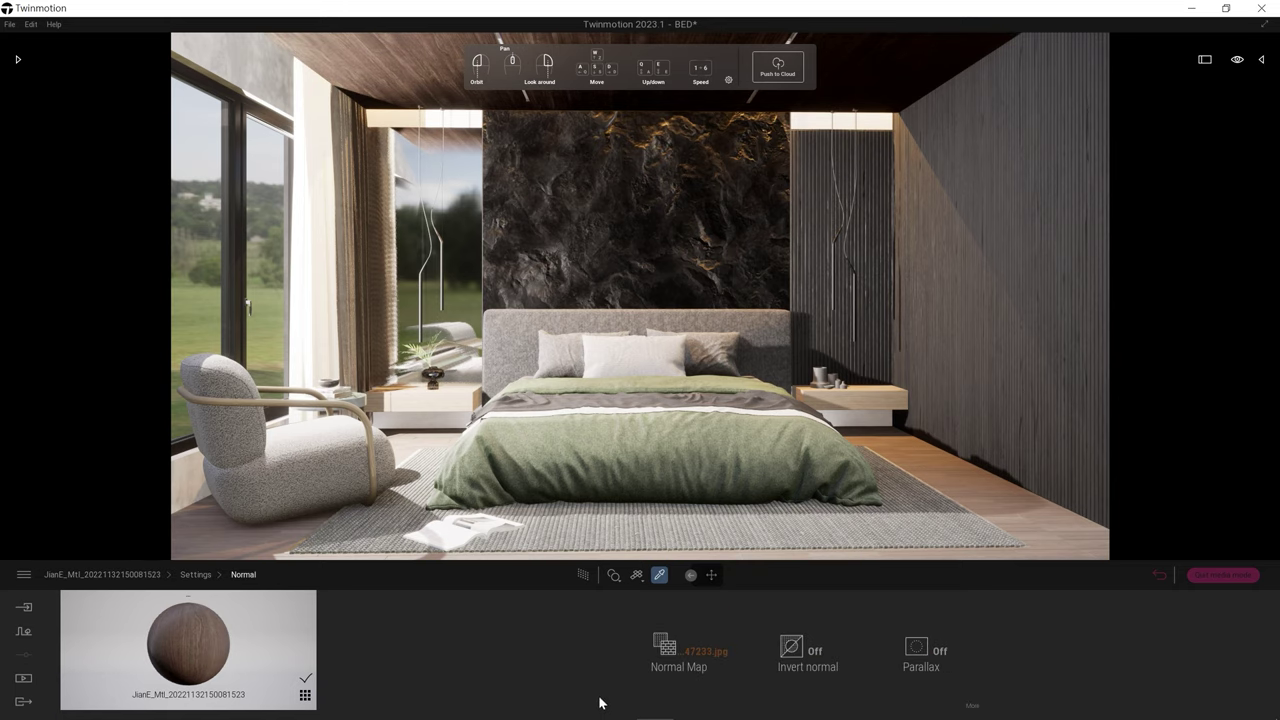
click(813, 652)
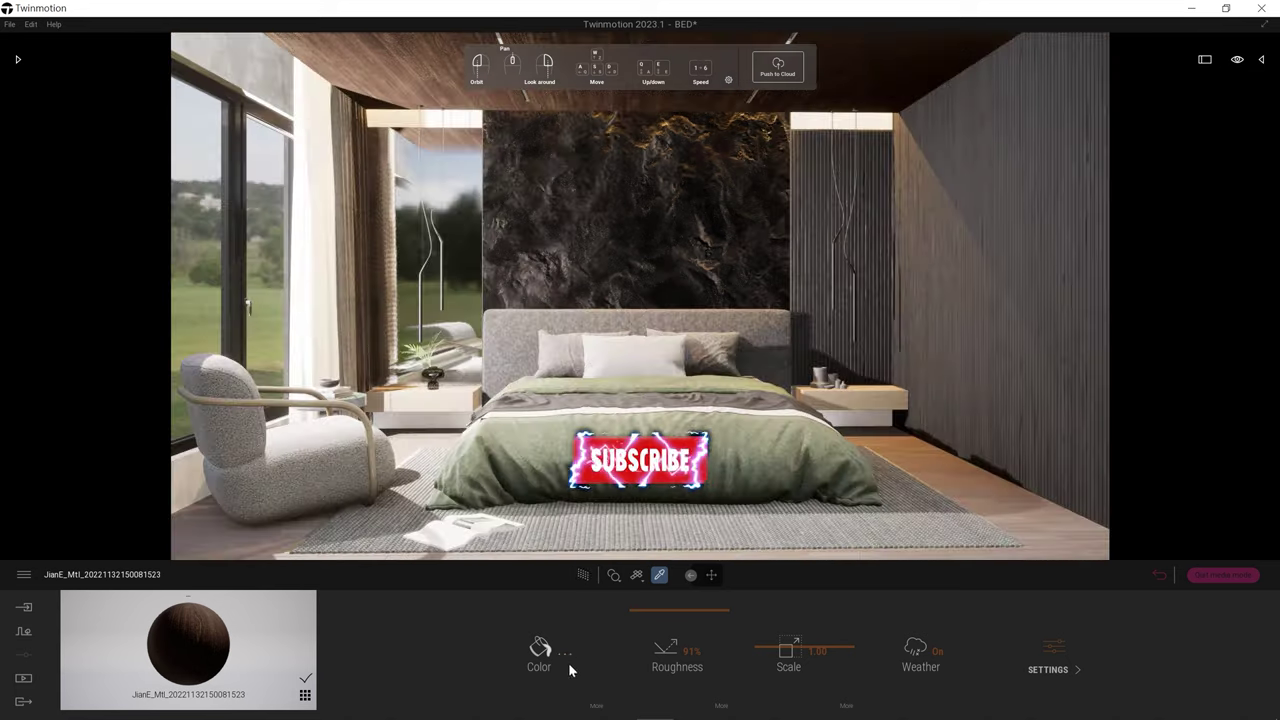
Step: Lower the wood colour texture saturation to 0.7 and turn off path tracing
click(562, 658)
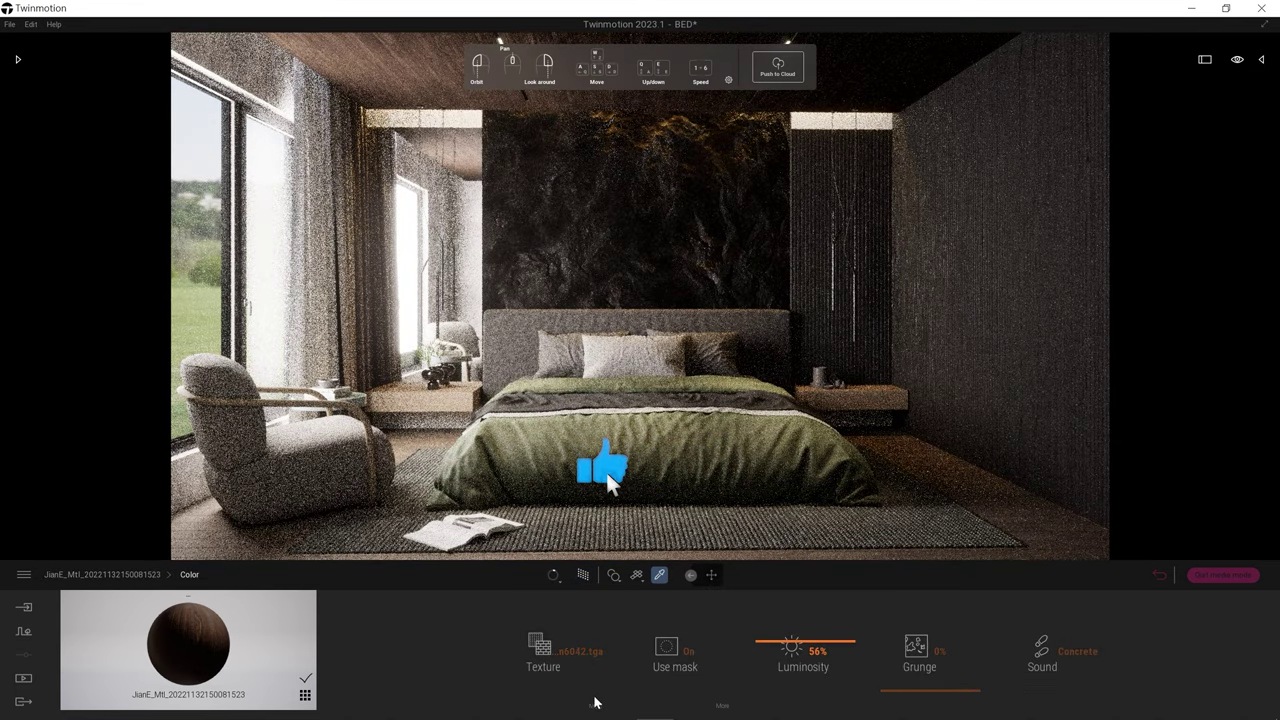
click(600, 667)
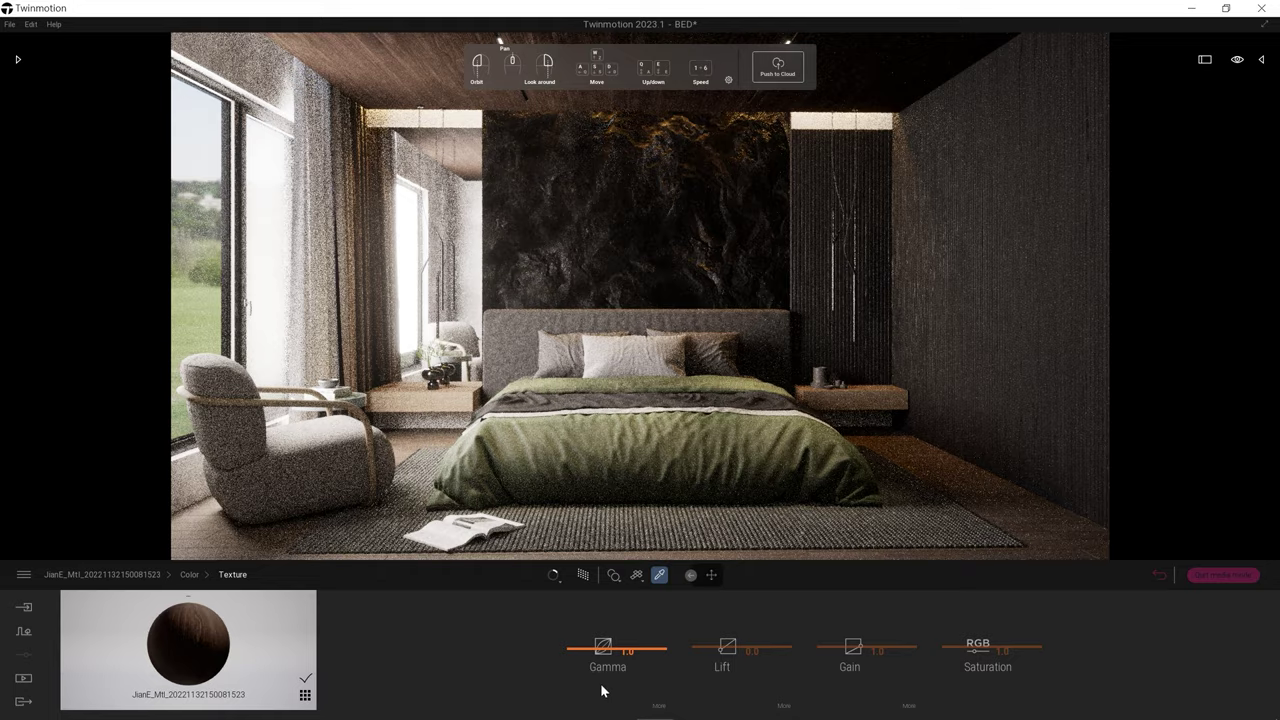
drag(975, 646, 975, 668)
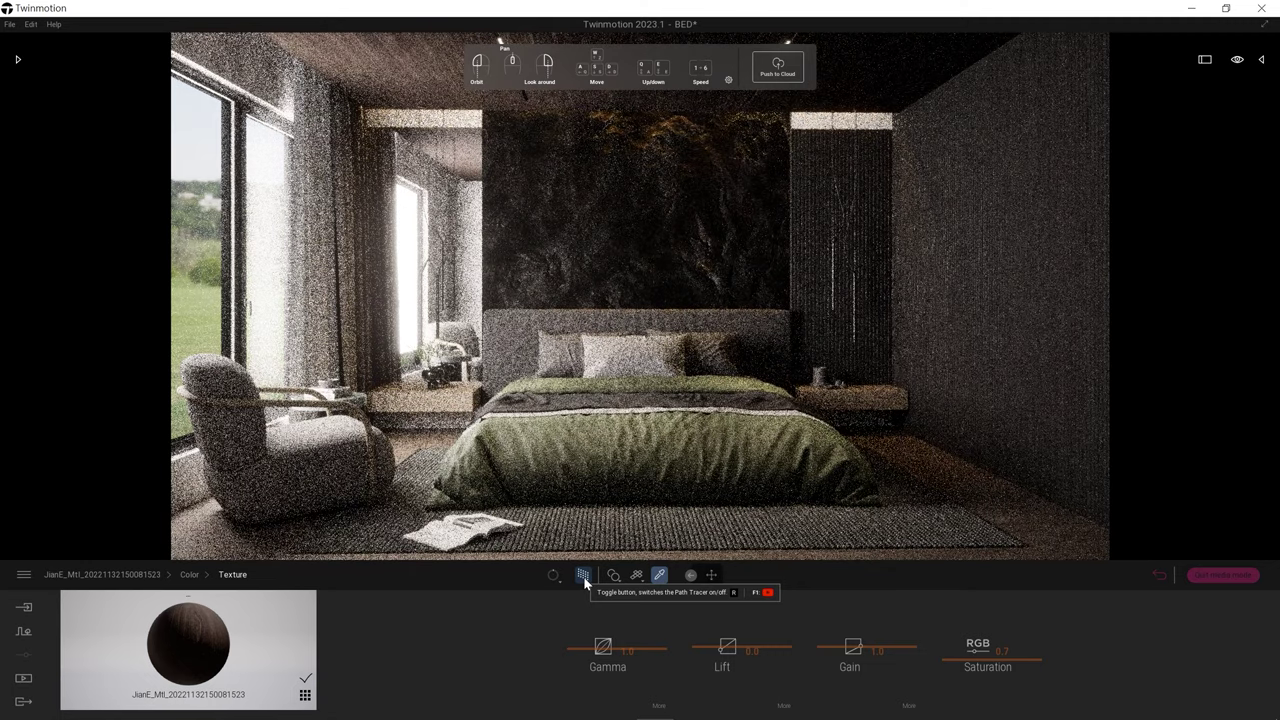
click(584, 576)
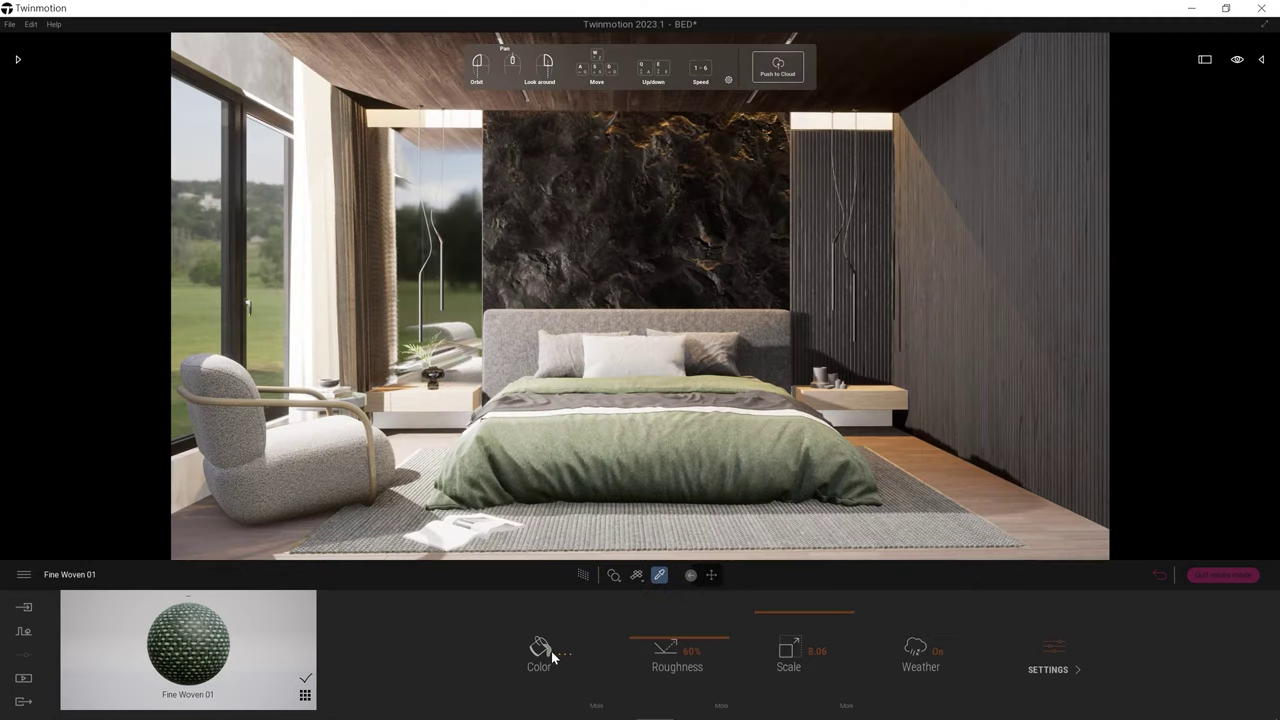
Step: Preview the Fine Woven 01 duvet path-traced and raise its texture scale to 10.00
click(548, 649)
drag(701, 189, 1009, 189)
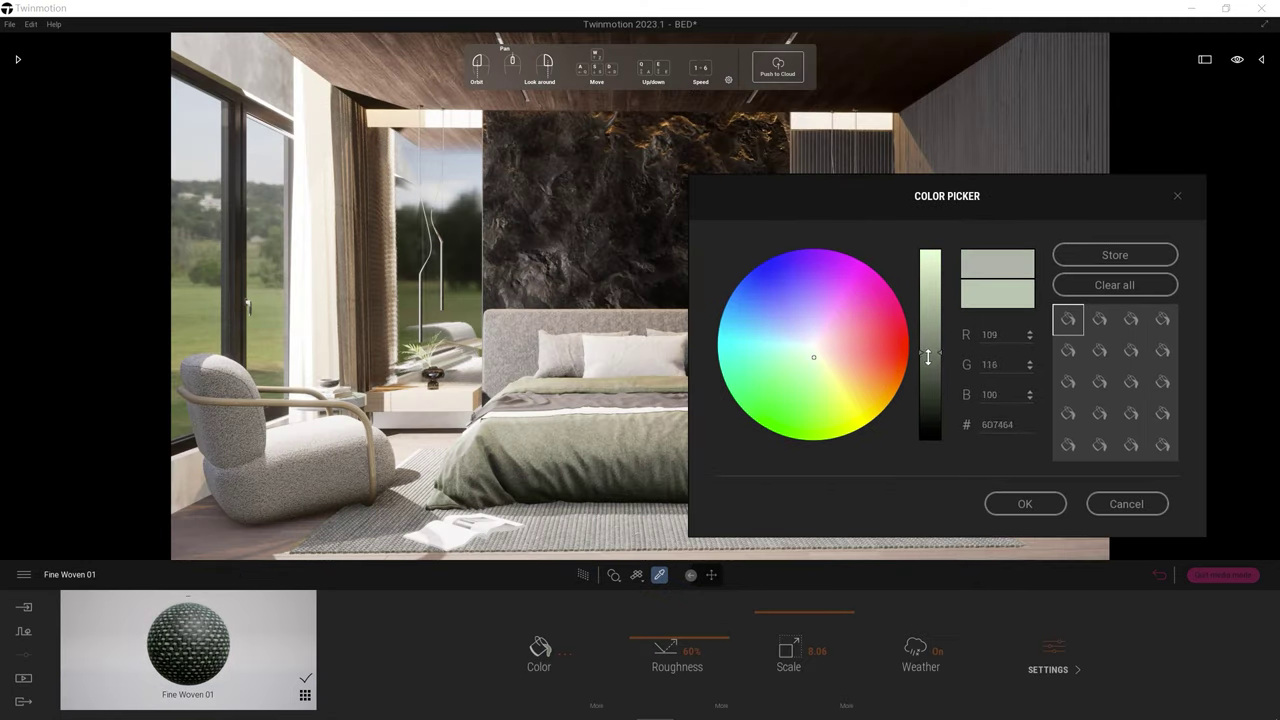
click(588, 578)
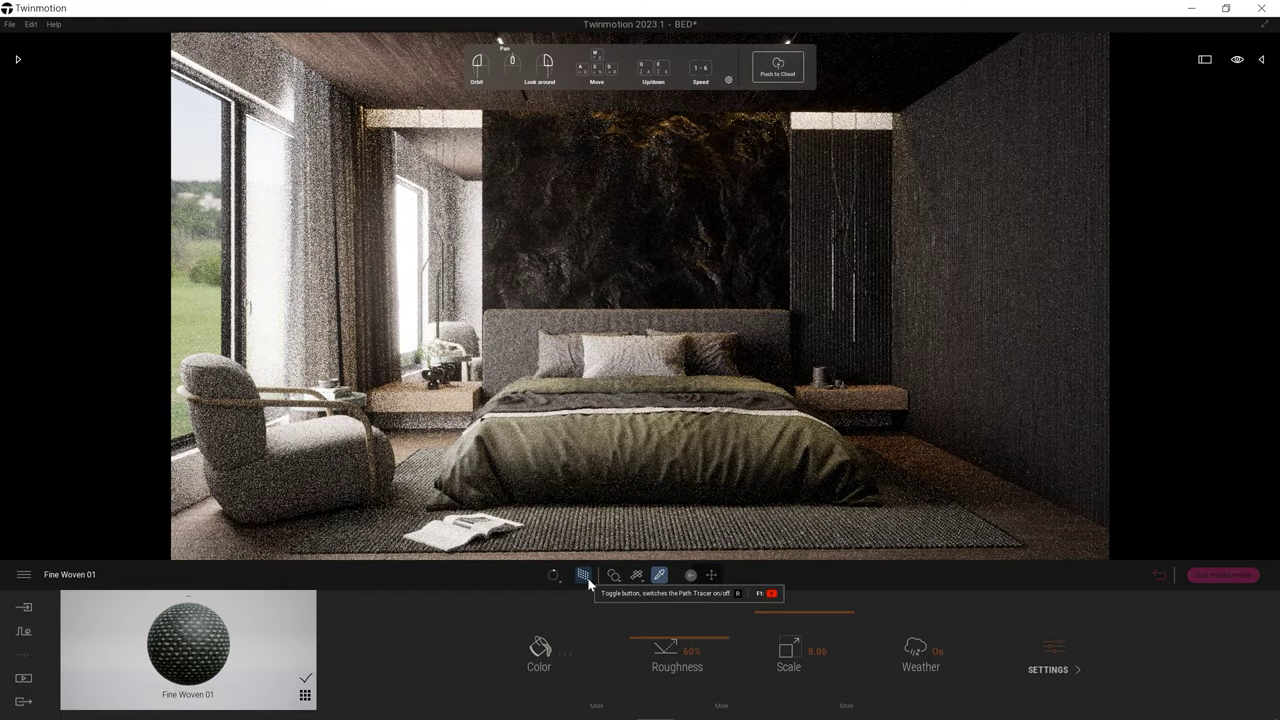
click(583, 575)
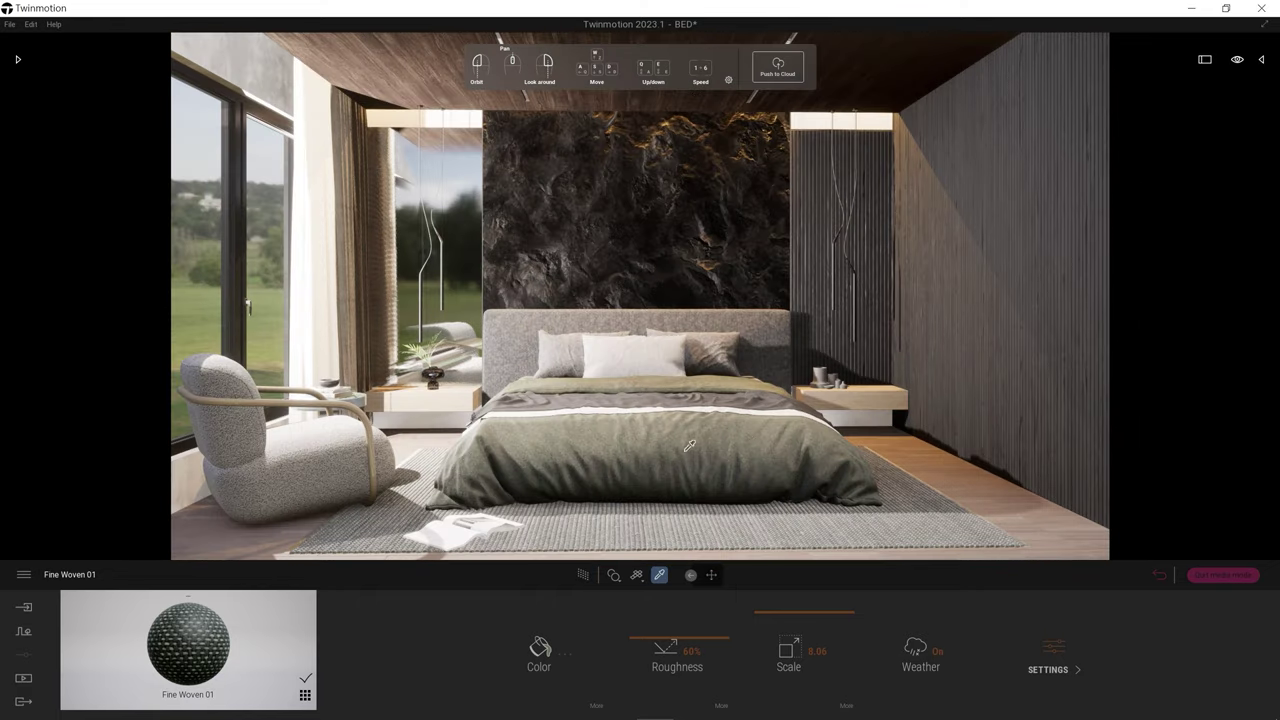
drag(806, 619, 808, 595)
Step: Undo the pillow material picks, preview the fabric path-traced, and save the bedroom project
click(368, 418)
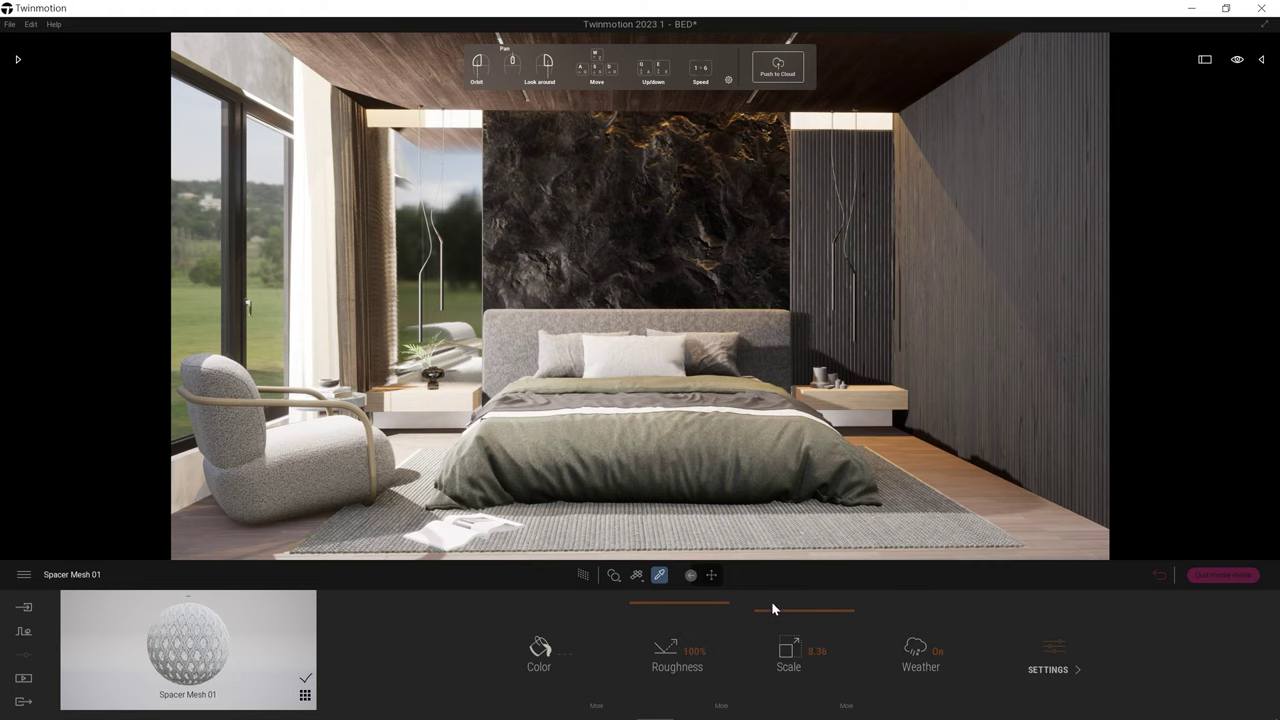
key(ctrl+z)
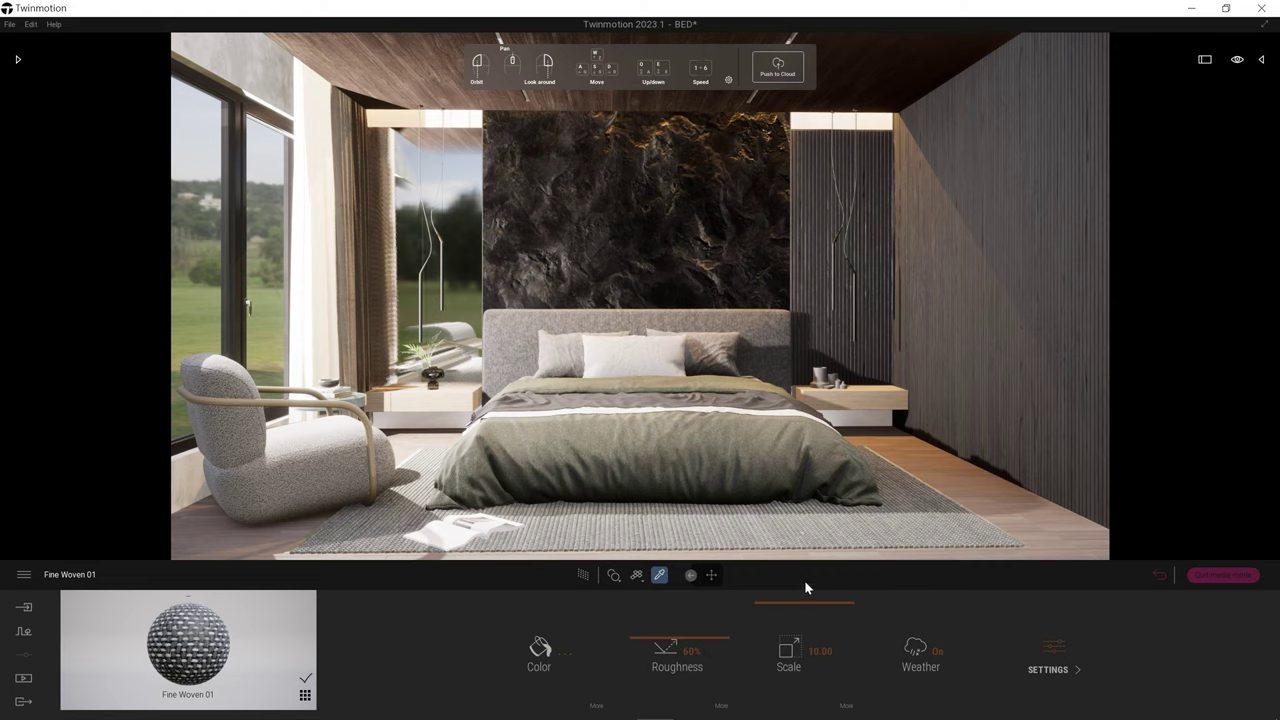
key(ctrl+z)
click(583, 575)
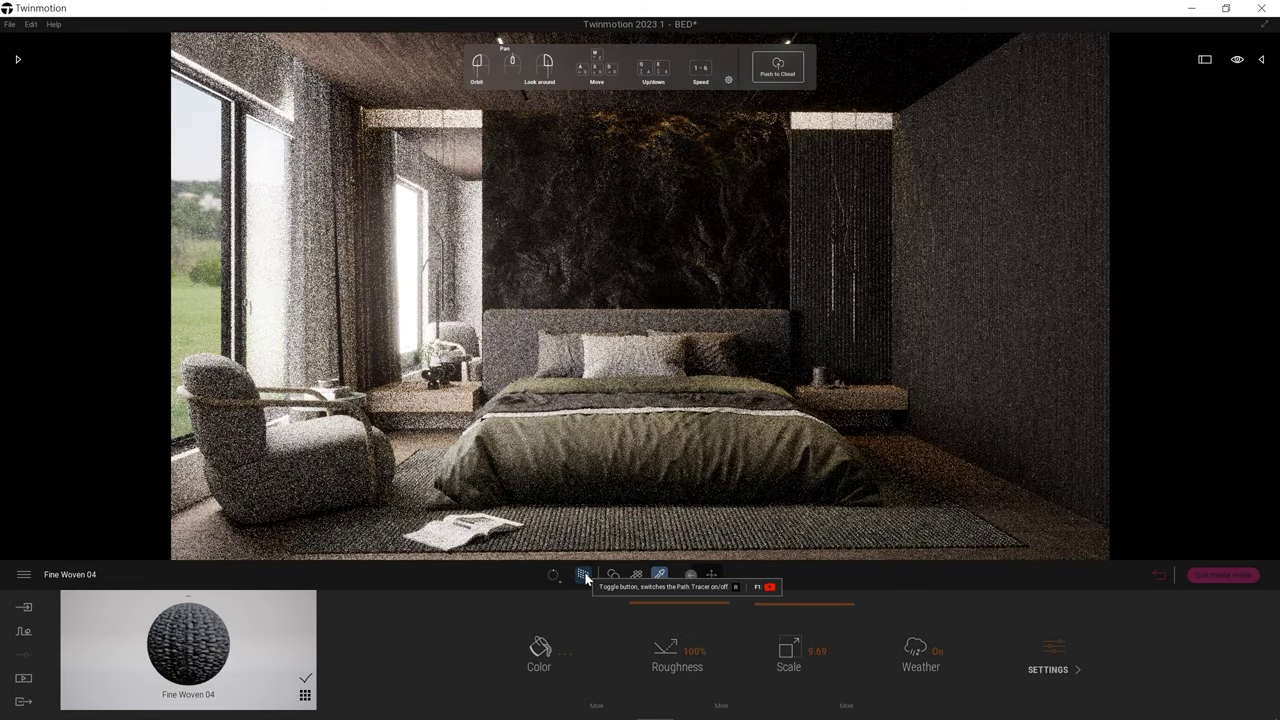
click(586, 578)
click(10, 24)
click(29, 120)
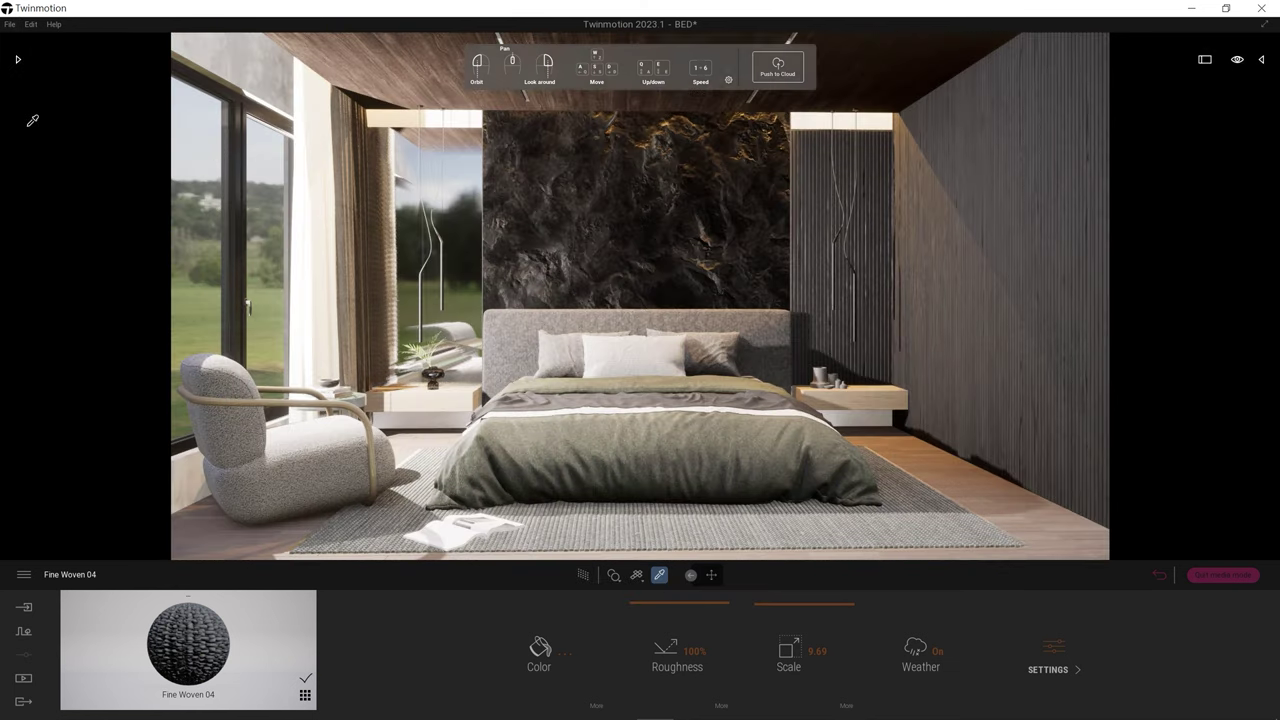
Step: Load the Image1 camera view and bring up the Export page
click(24, 679)
click(275, 655)
double_click(238, 640)
click(20, 703)
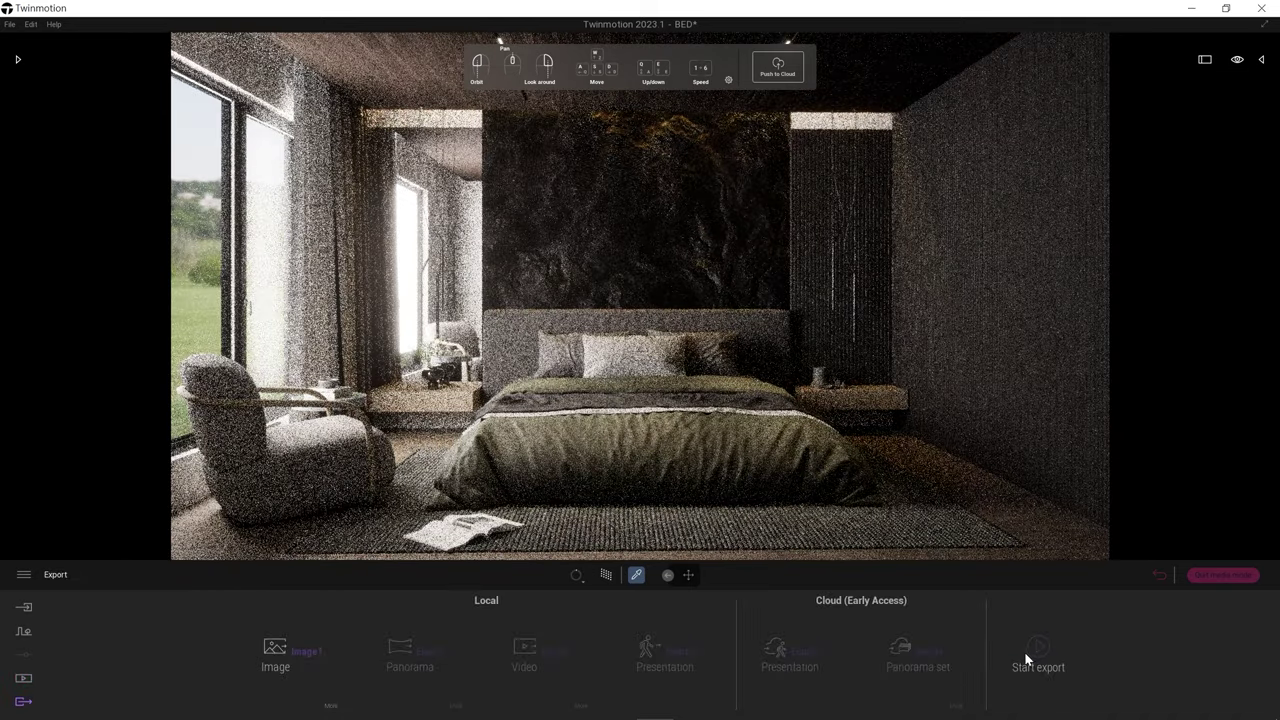
Step: Lower Image1's renderer samples per pixel to 64
click(24, 679)
click(365, 655)
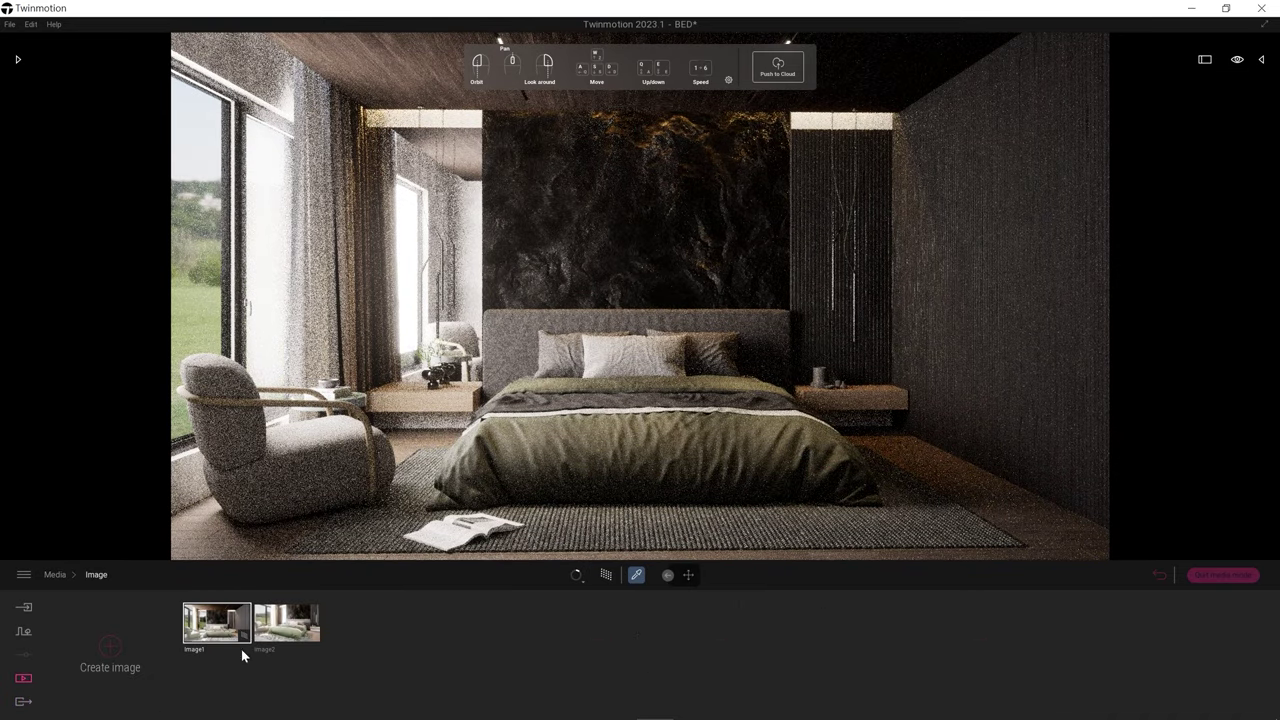
click(243, 651)
click(360, 651)
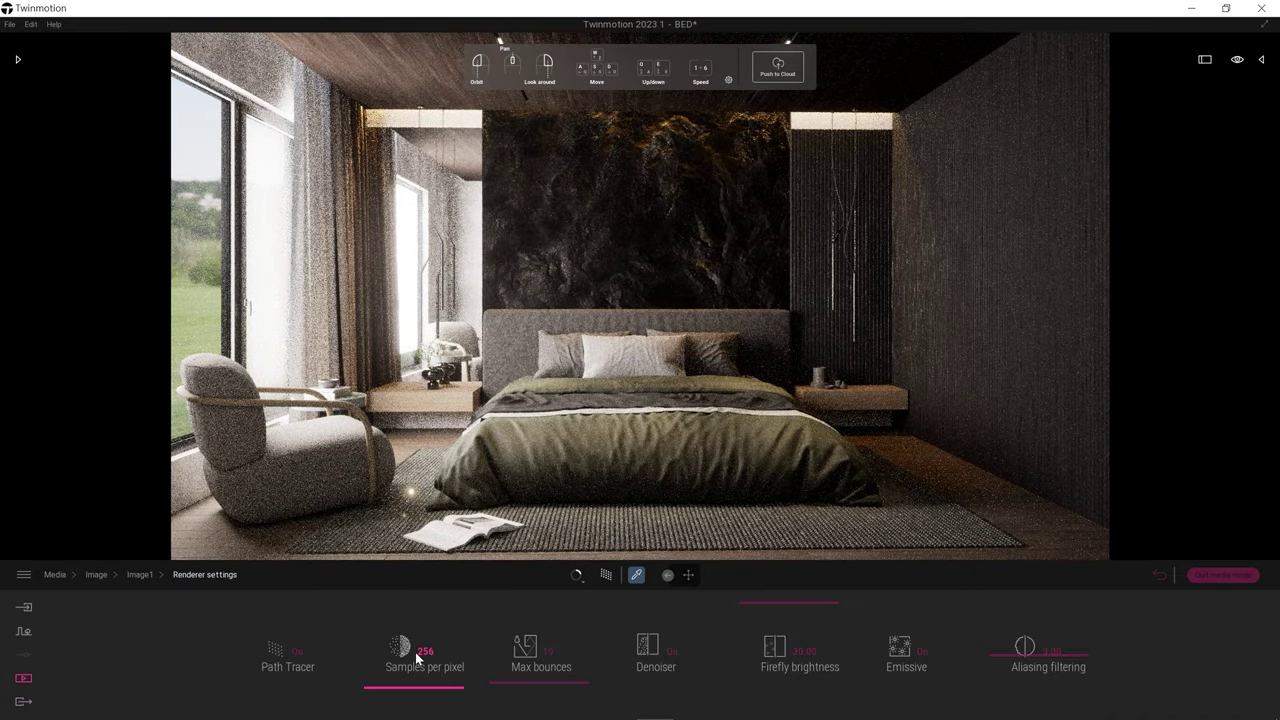
click(415, 652)
drag(400, 646, 423, 651)
Step: Export the path-traced Image1 still and confirm the save
click(24, 702)
click(1041, 653)
key(Return)
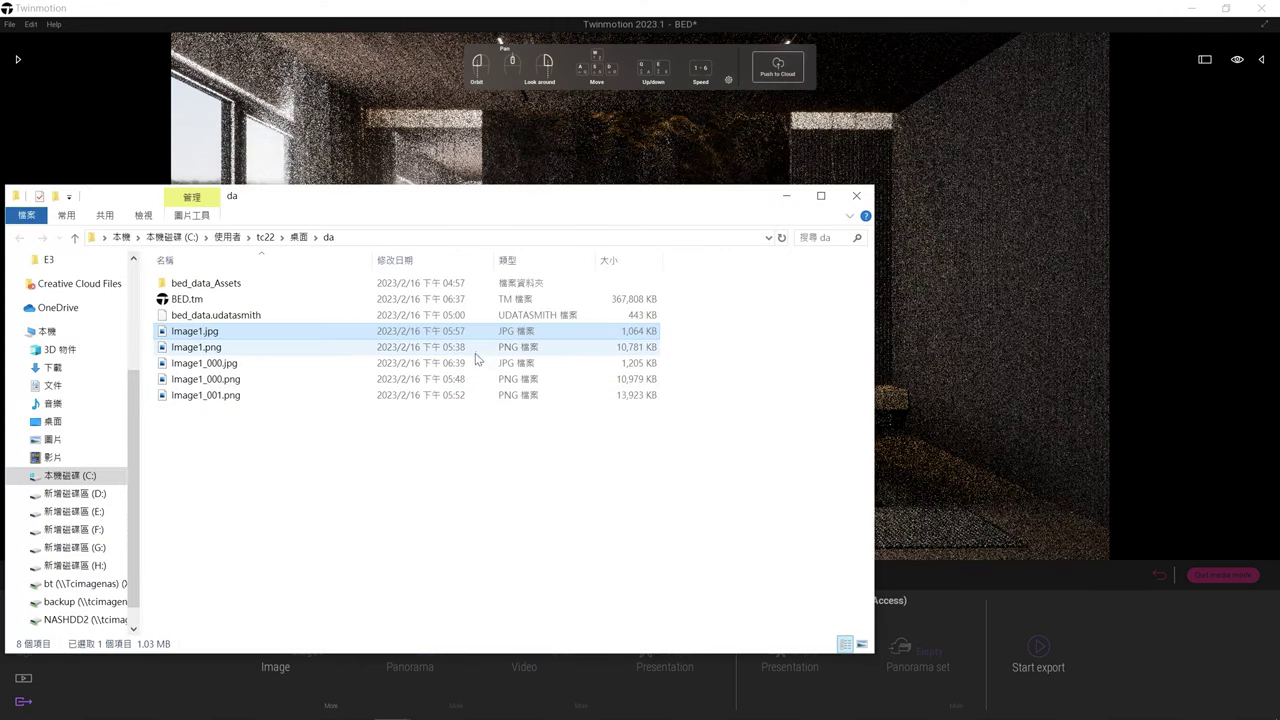
Step: Compare Image1.jpg against Image1.png in Photos, close it, and show Twinmotion's Image1/Image2 list
double_click(481, 334)
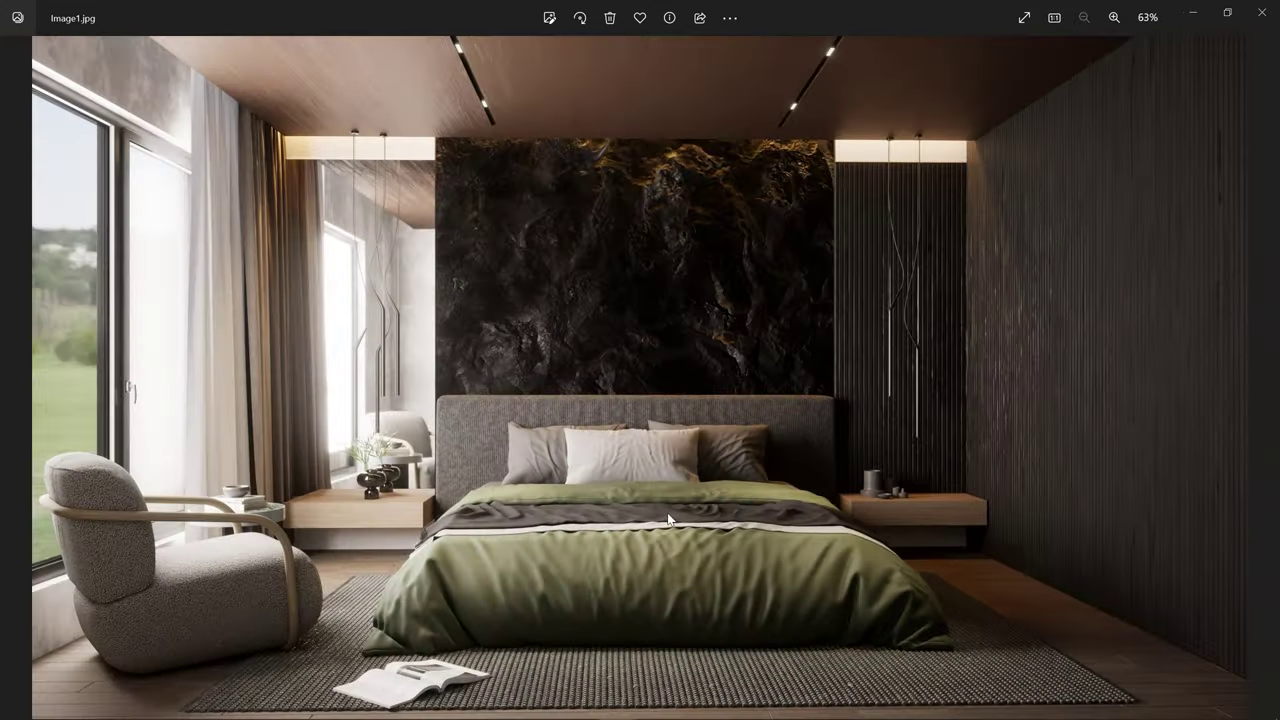
key(Right)
key(Left)
click(1227, 16)
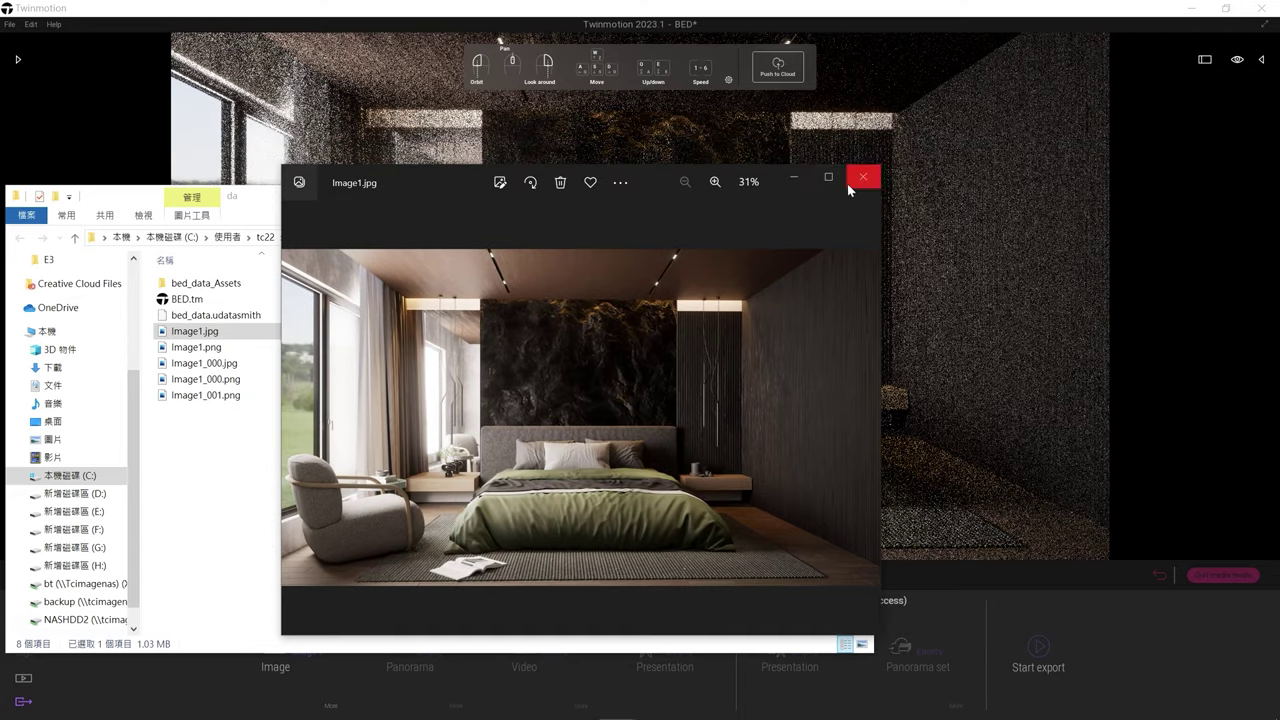
drag(897, 175, 697, 141)
key(Right)
key(Left)
click(642, 128)
click(23, 677)
click(345, 656)
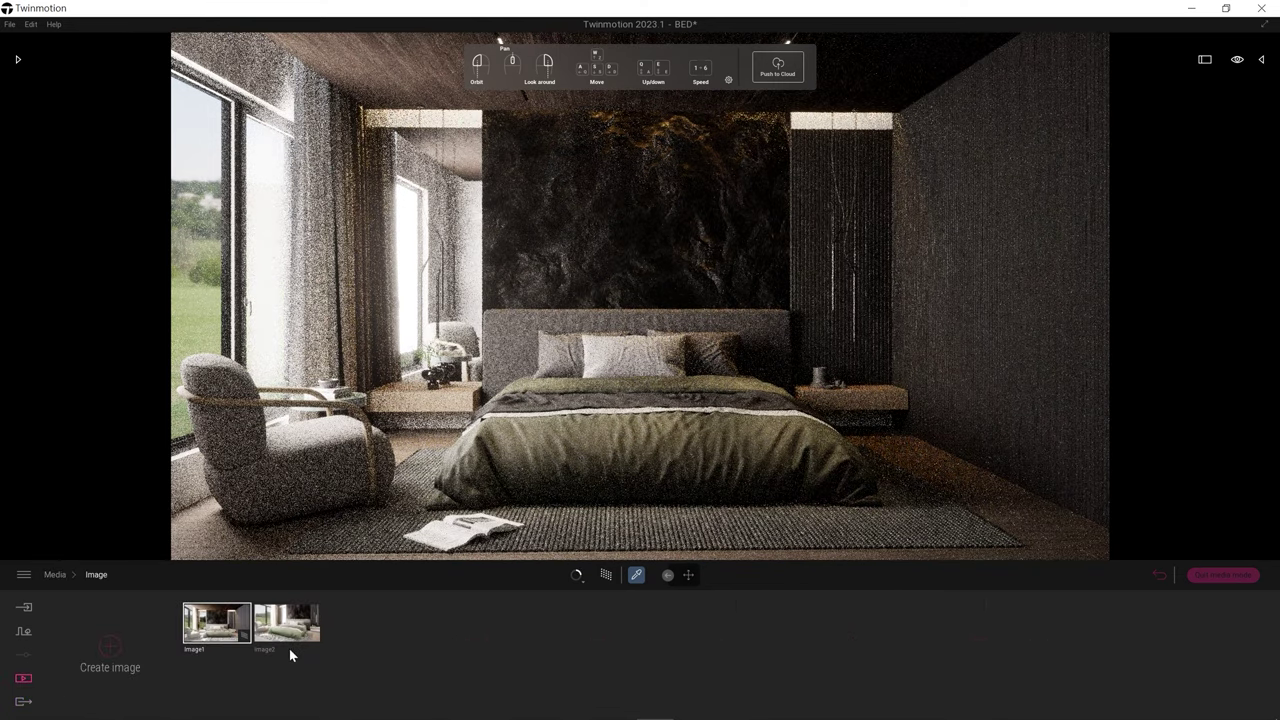
Step: Open the Image2 camera view and turn Path Tracer on for it
double_click(310, 640)
click(347, 650)
click(551, 651)
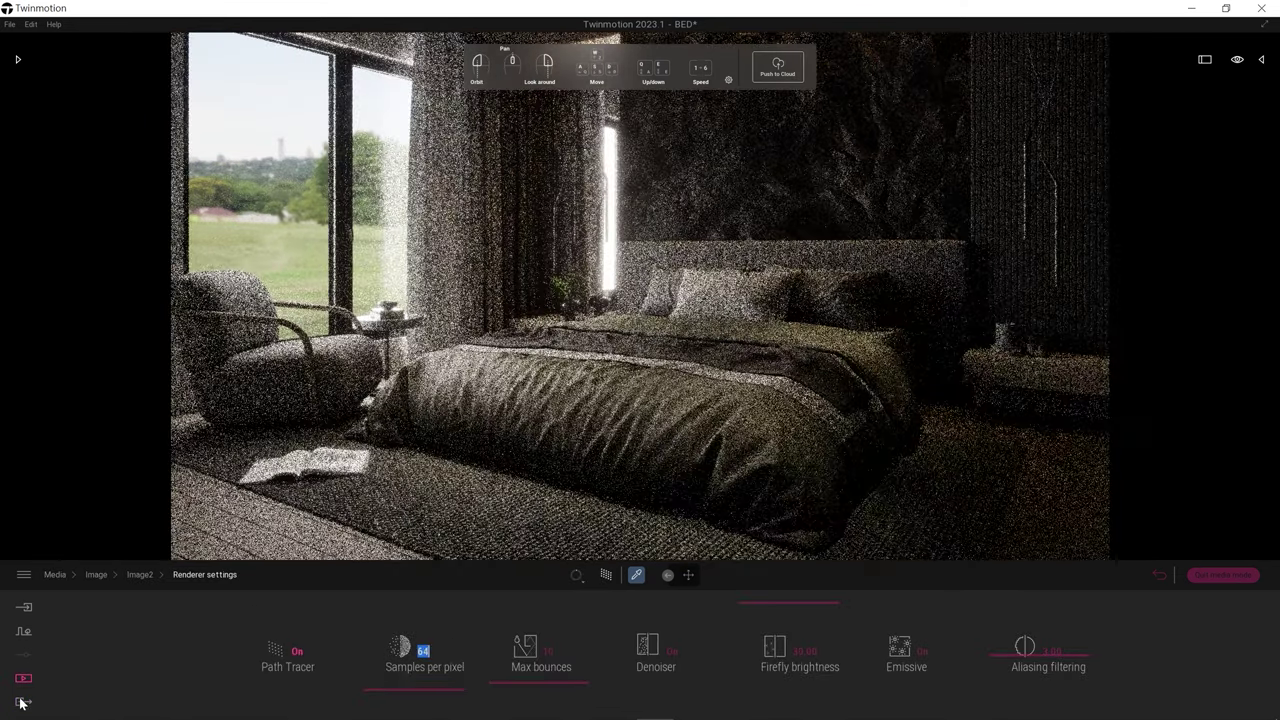
Step: Export only Image2 as a still, then open Image1_000.jpg to check it
click(22, 703)
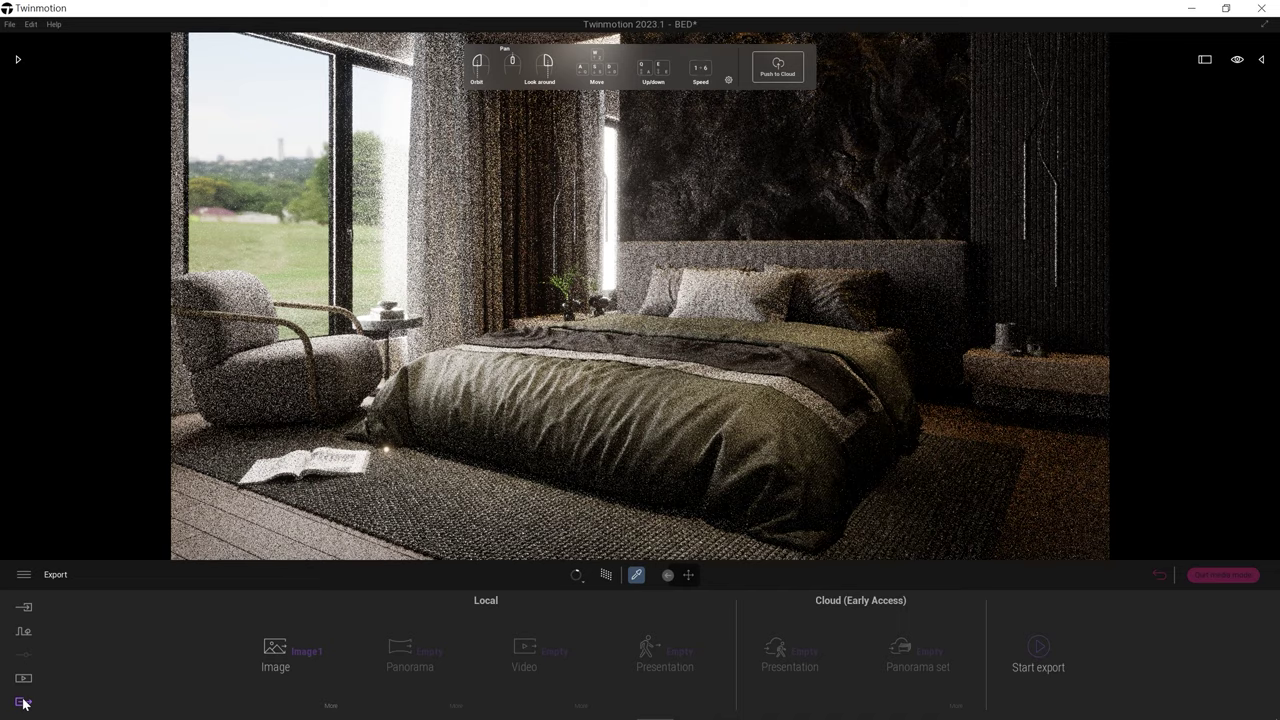
click(309, 649)
click(314, 333)
click(314, 333)
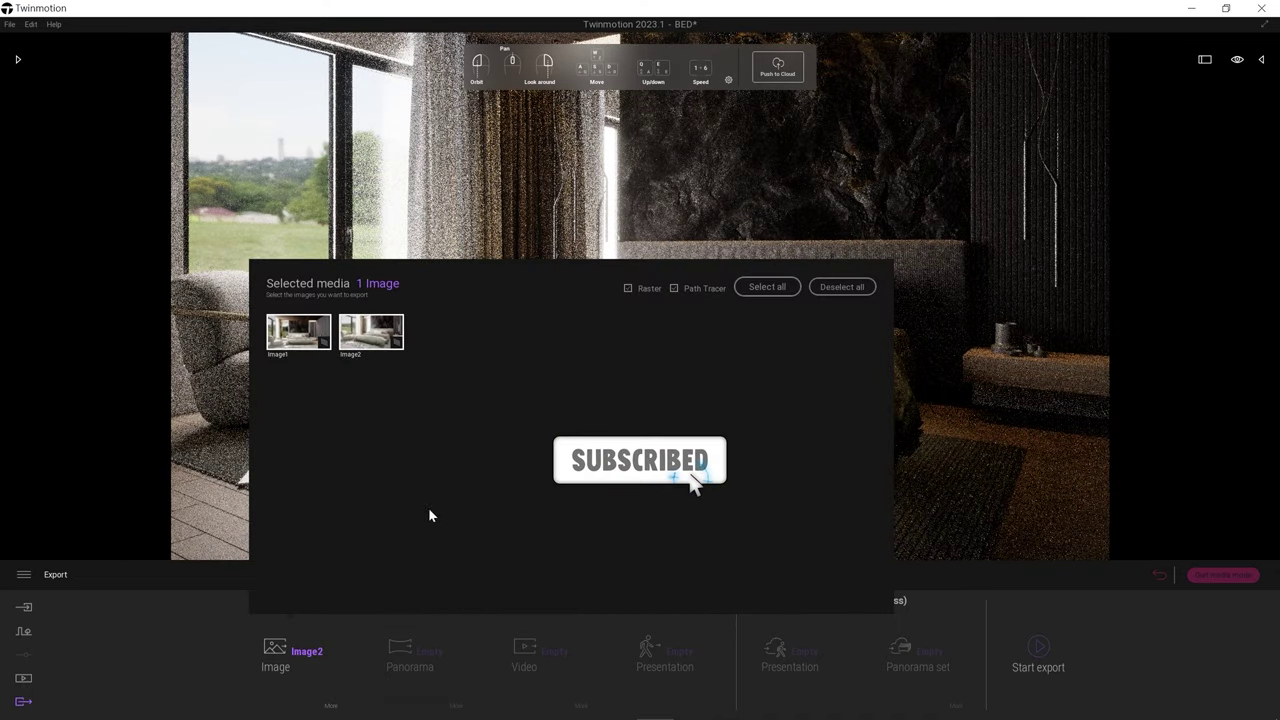
click(840, 287)
click(1040, 650)
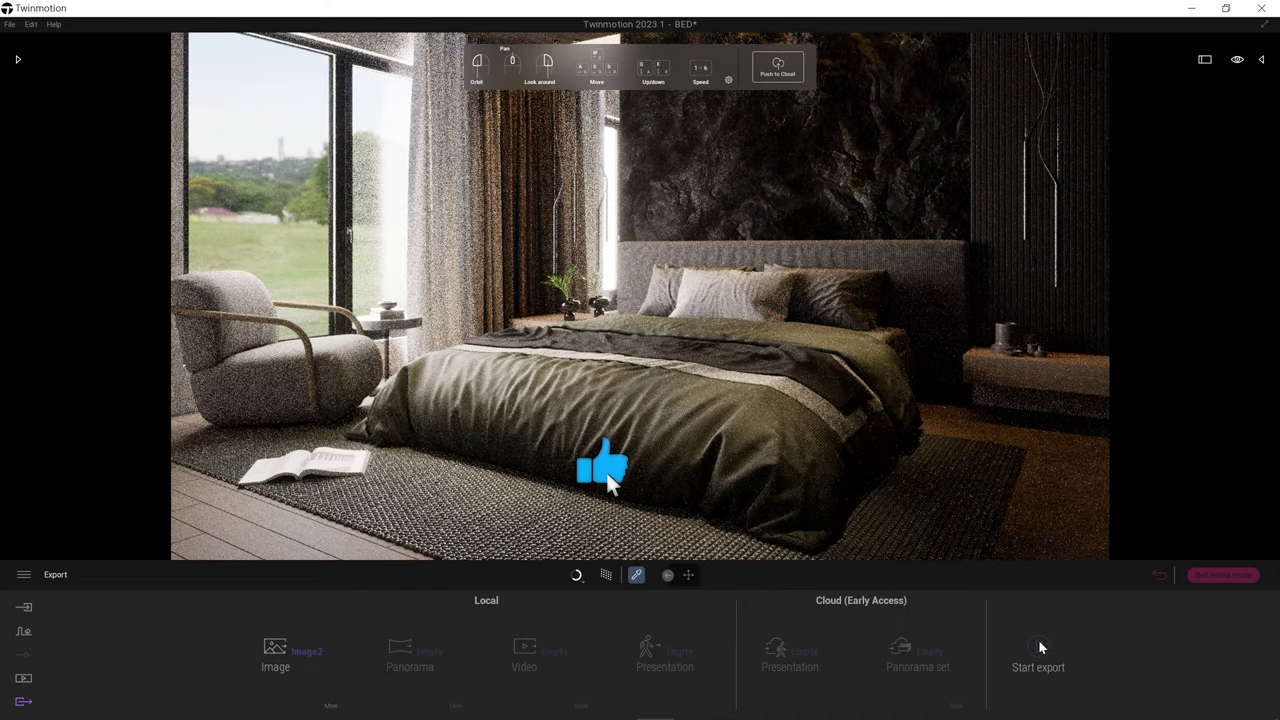
click(520, 356)
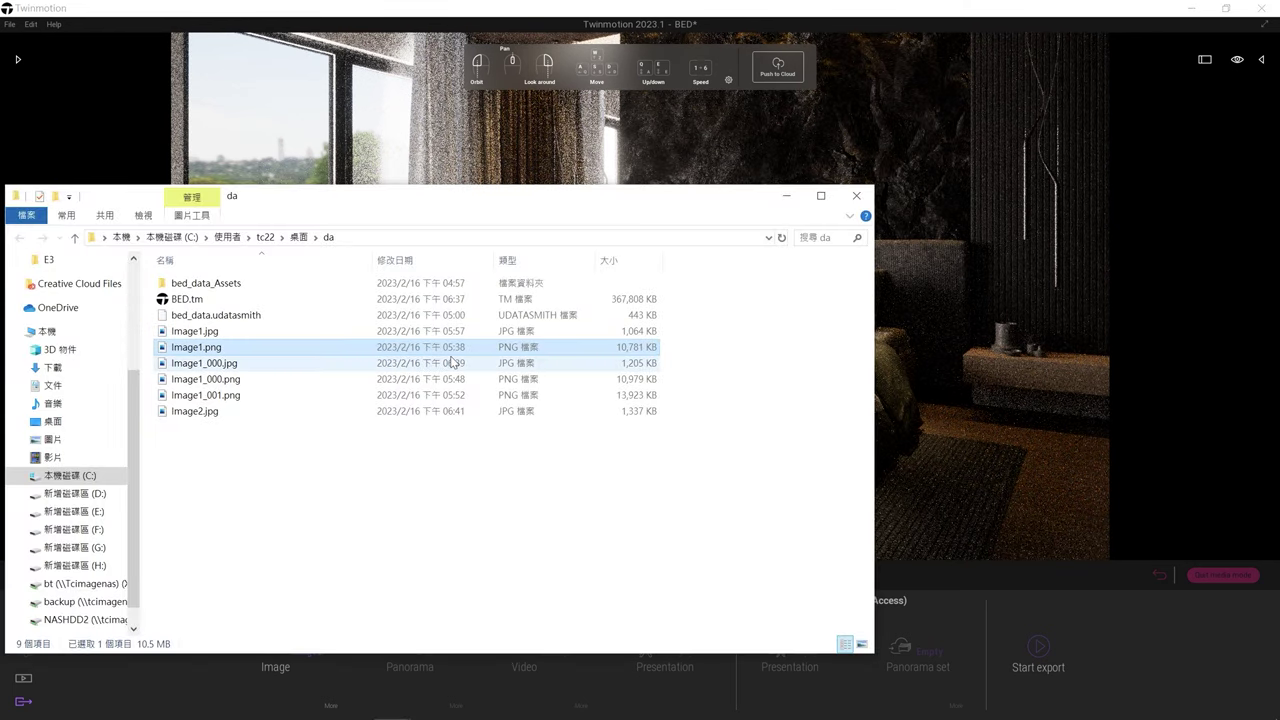
double_click(451, 362)
Step: View Image2.jpg, accept the woven fabric colour, and export the stills into the da folder
click(647, 126)
double_click(394, 411)
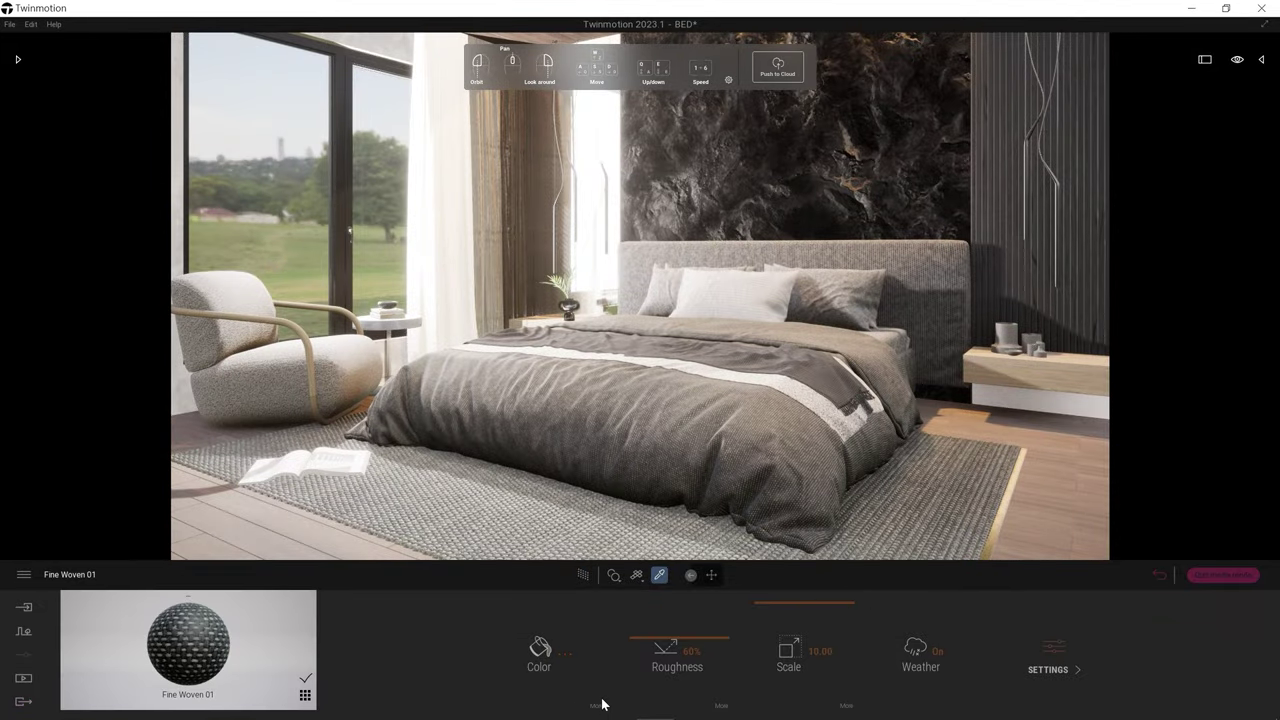
click(600, 703)
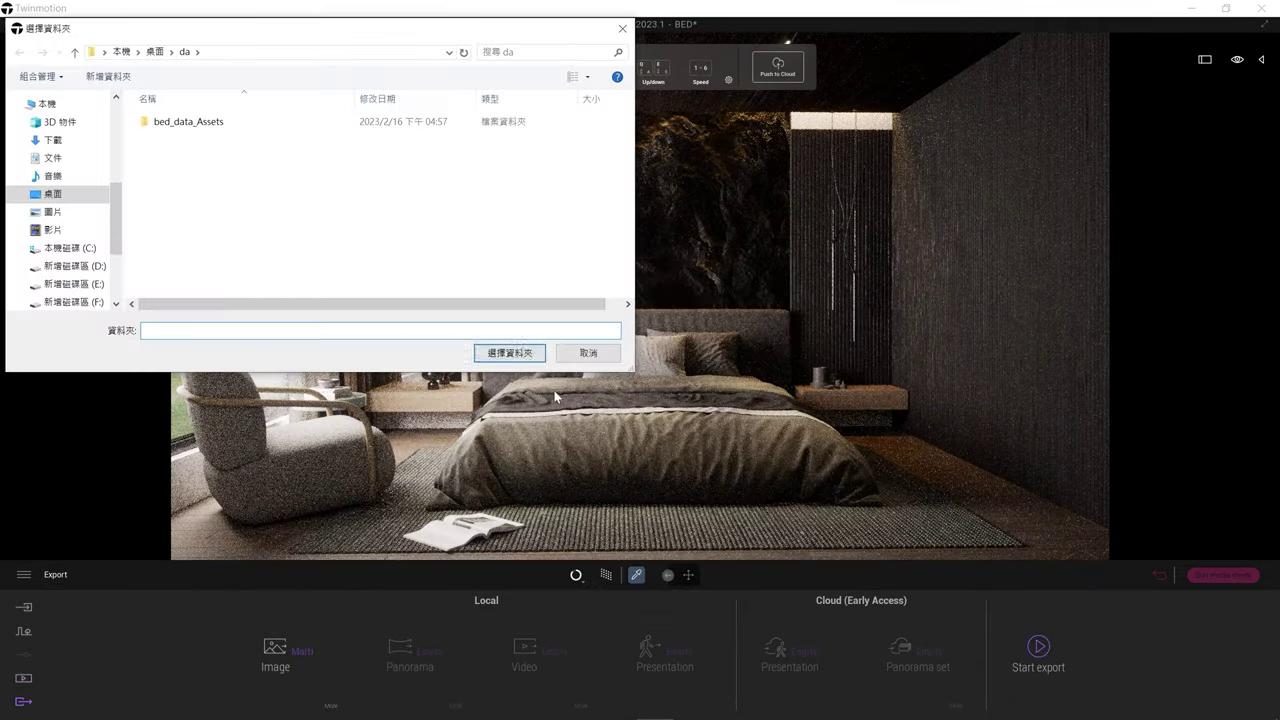
click(530, 352)
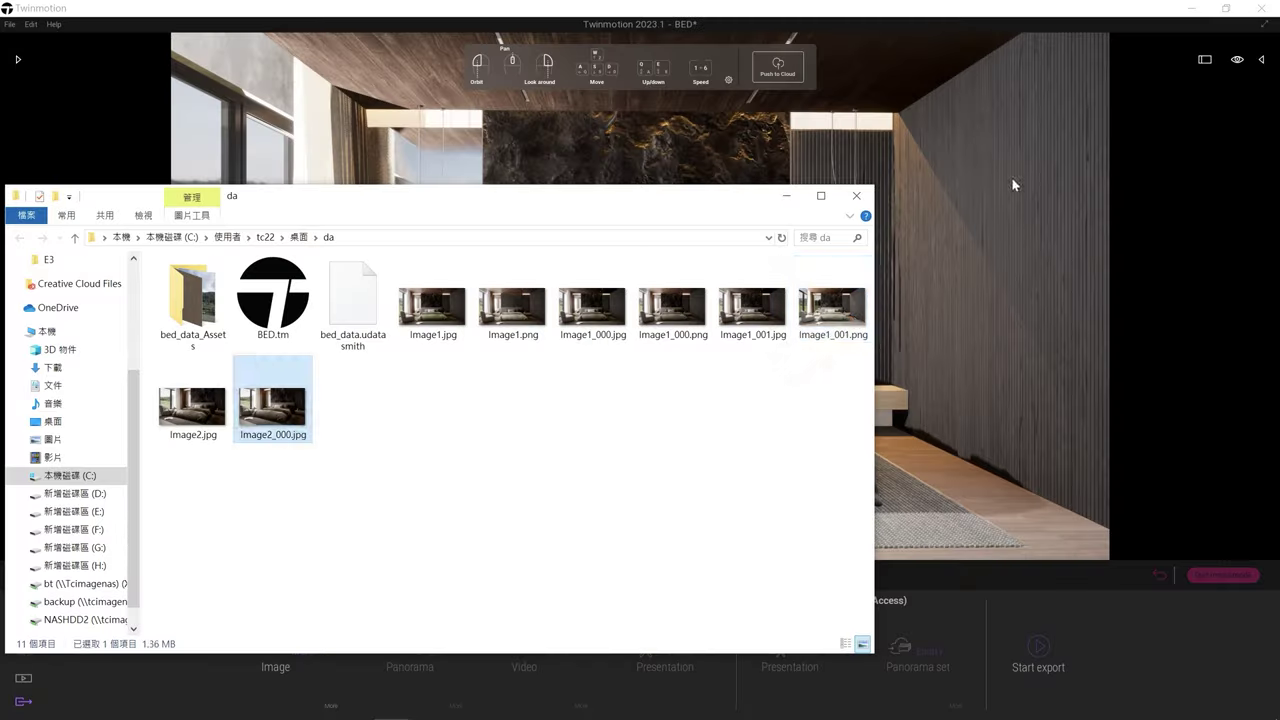
Step: Open Image1_001.jpg in Photos and create a new folder with Ctrl+Shift+N
click(783, 323)
double_click(783, 323)
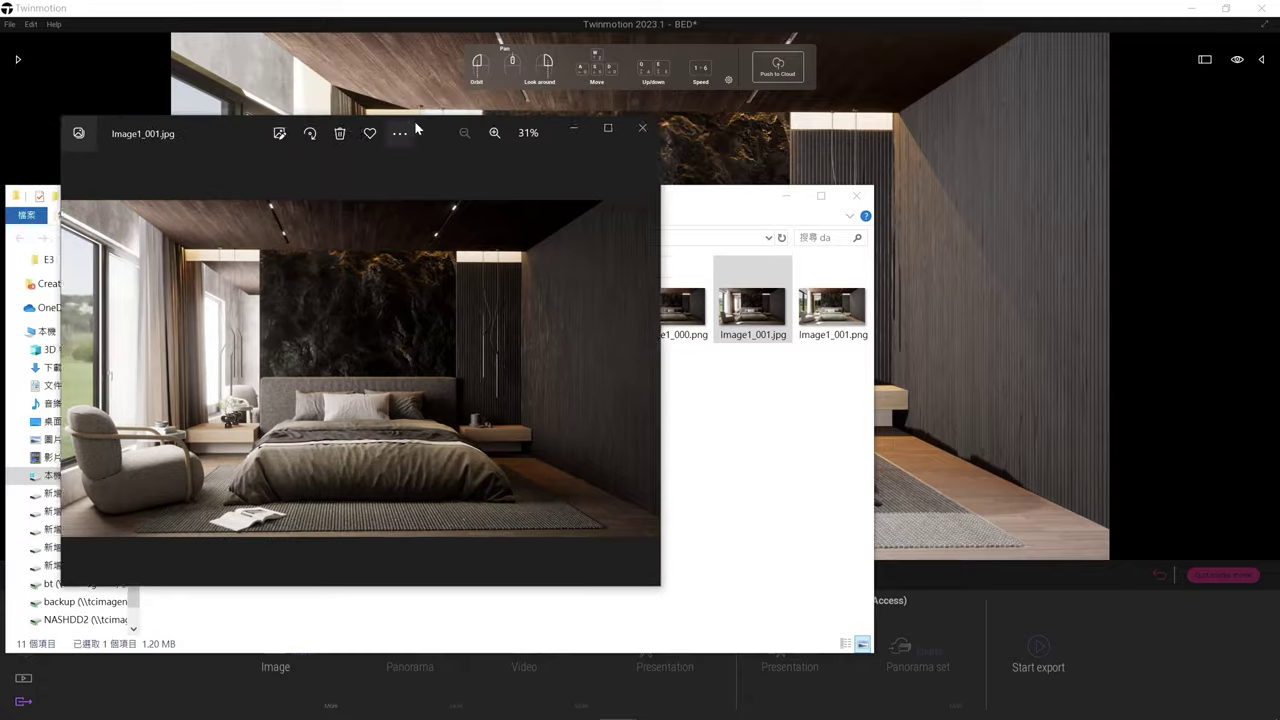
key(ctrl+shift+n)
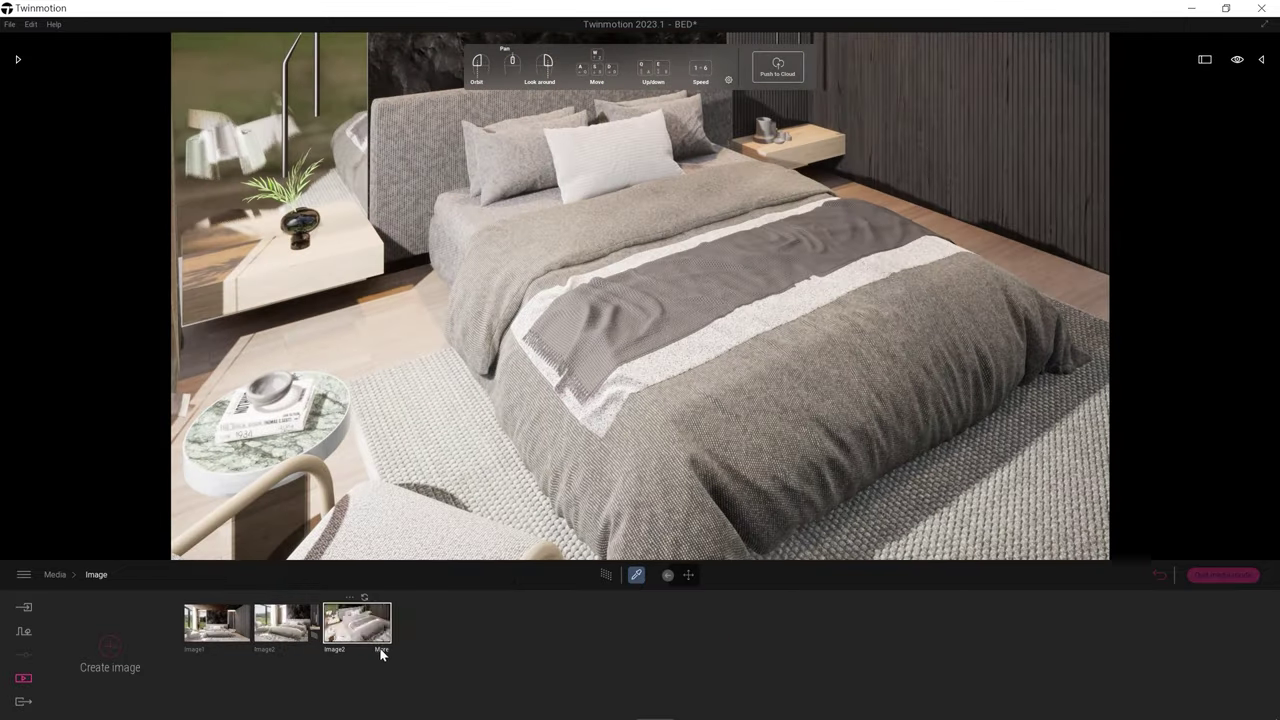
Step: Open the newest saved bed view and enable Path Tracer
double_click(375, 635)
click(596, 576)
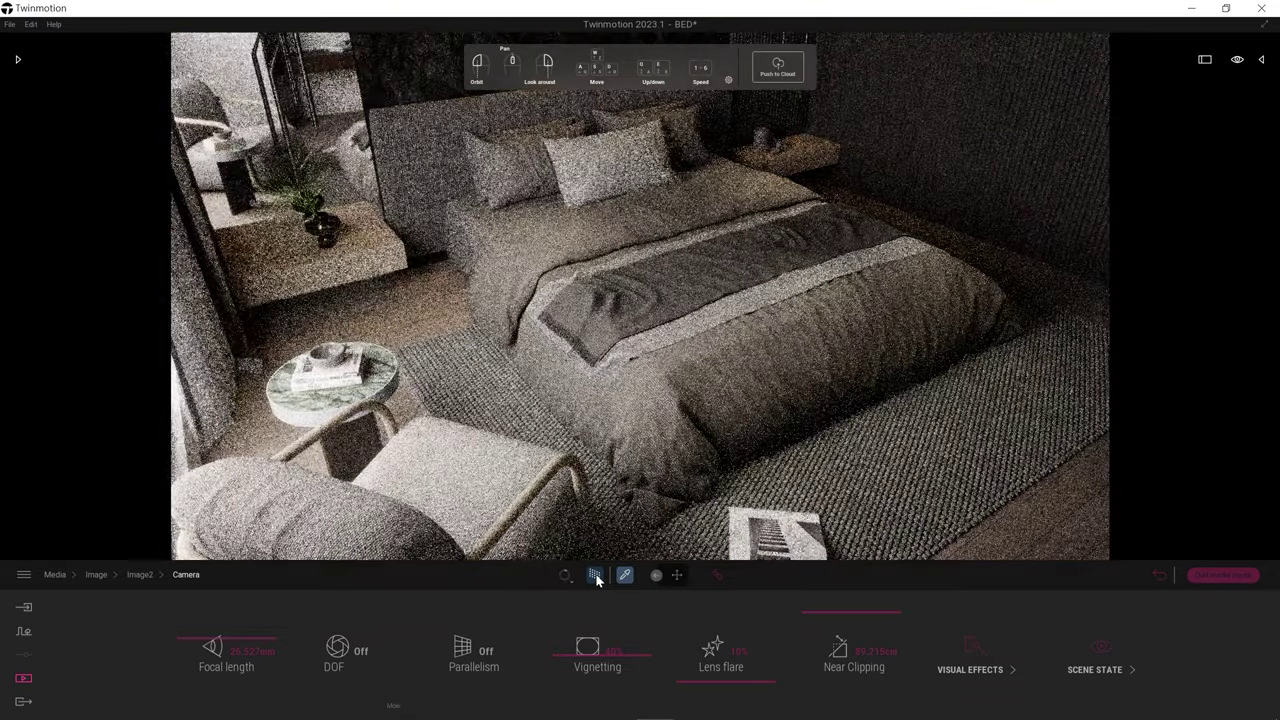
click(624, 575)
Step: Export the view into the 新增資料夾 folder, then export the overhead Image3 view too
click(23, 701)
click(275, 650)
click(777, 289)
click(1038, 650)
click(241, 137)
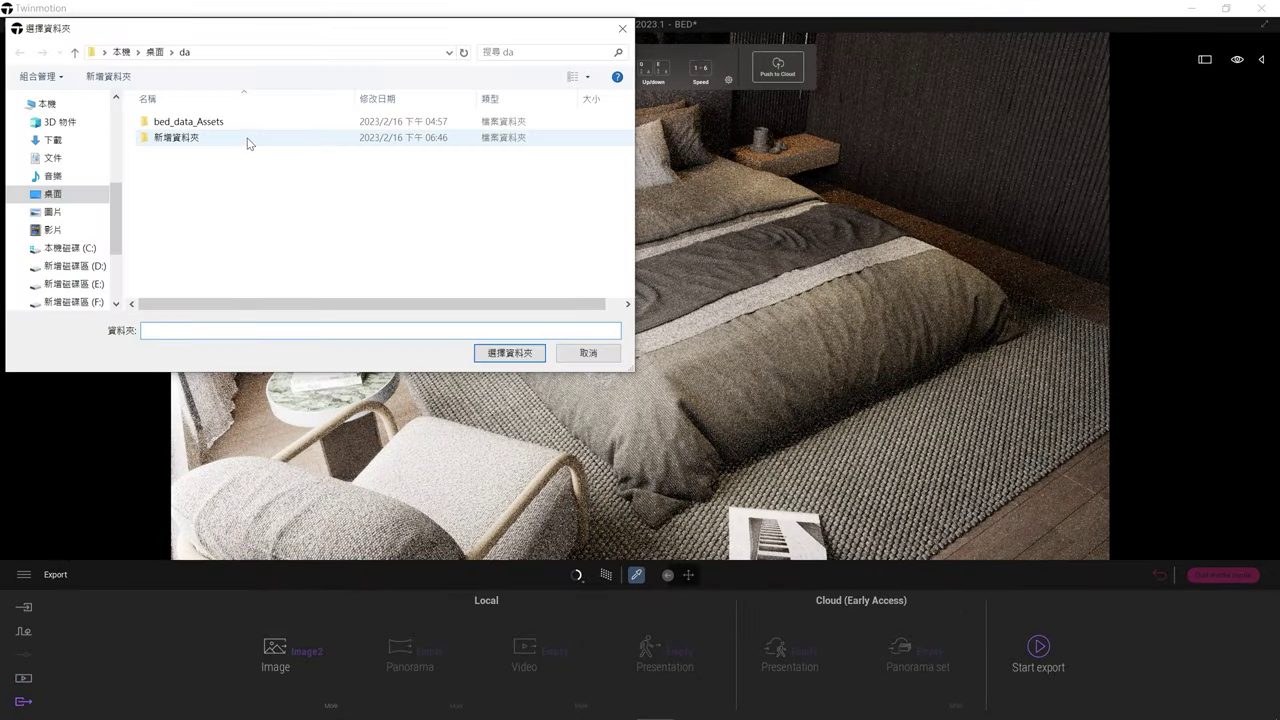
click(509, 352)
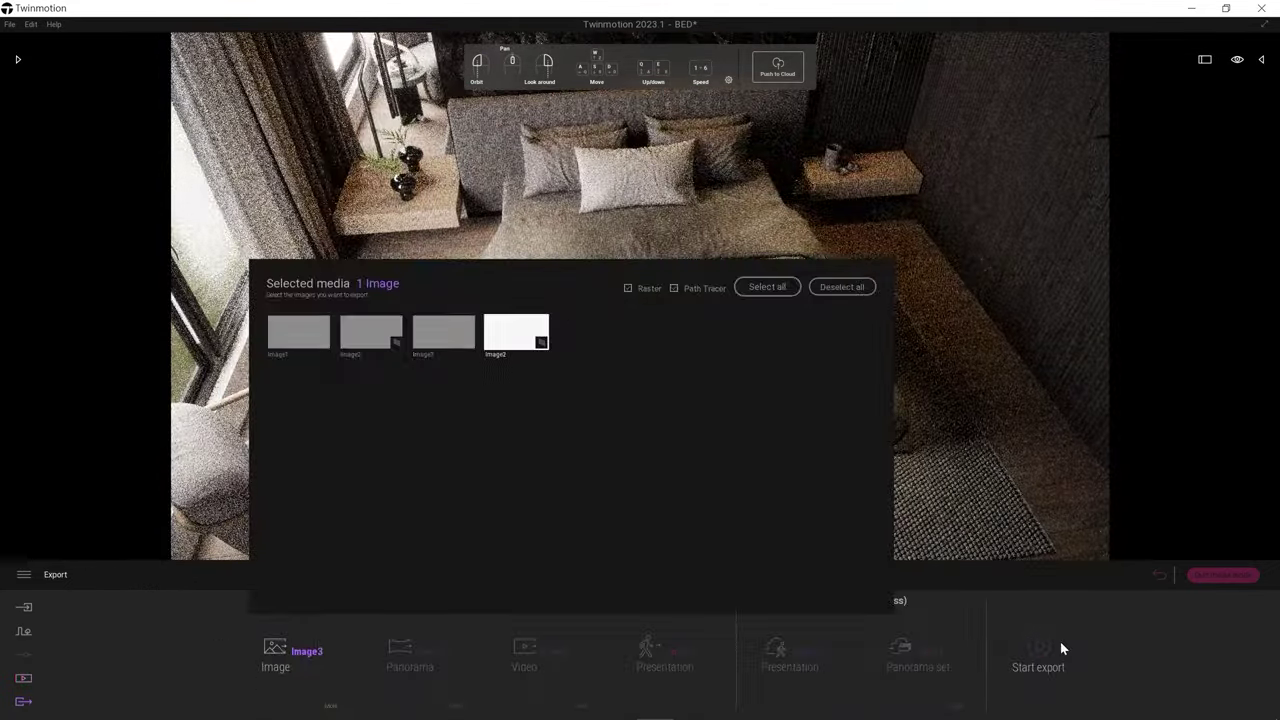
click(1038, 655)
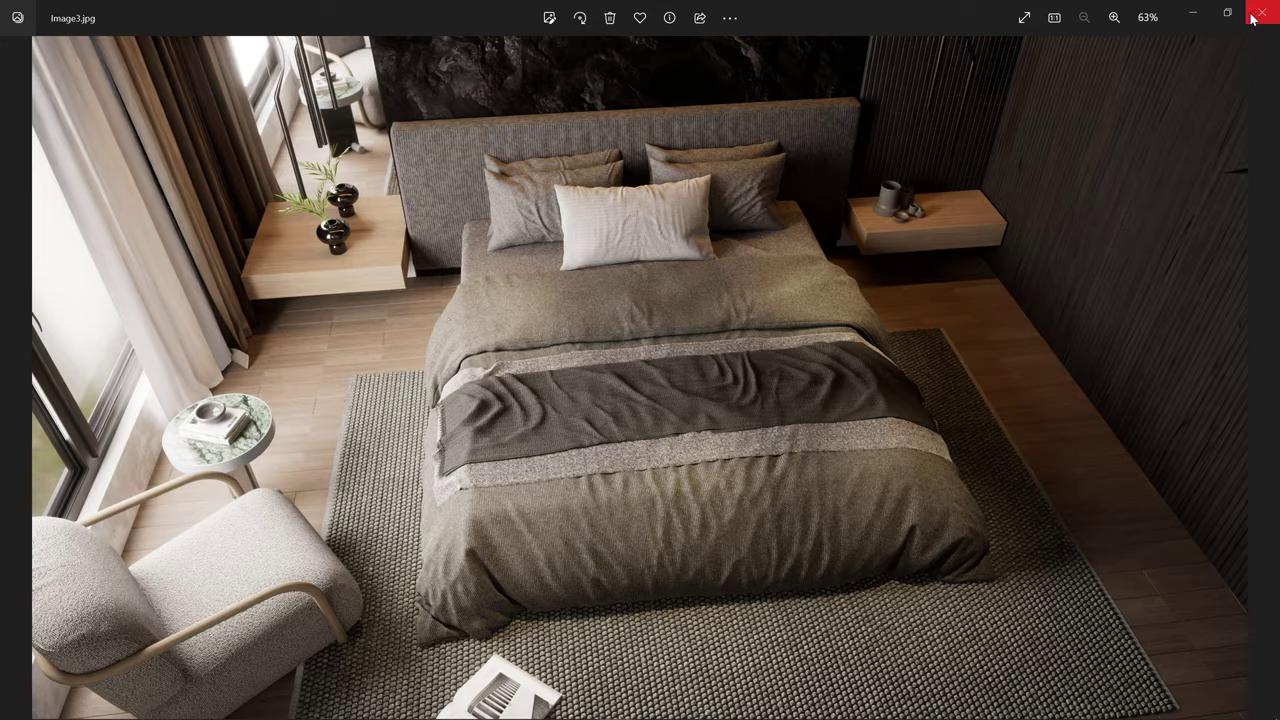
click(1262, 12)
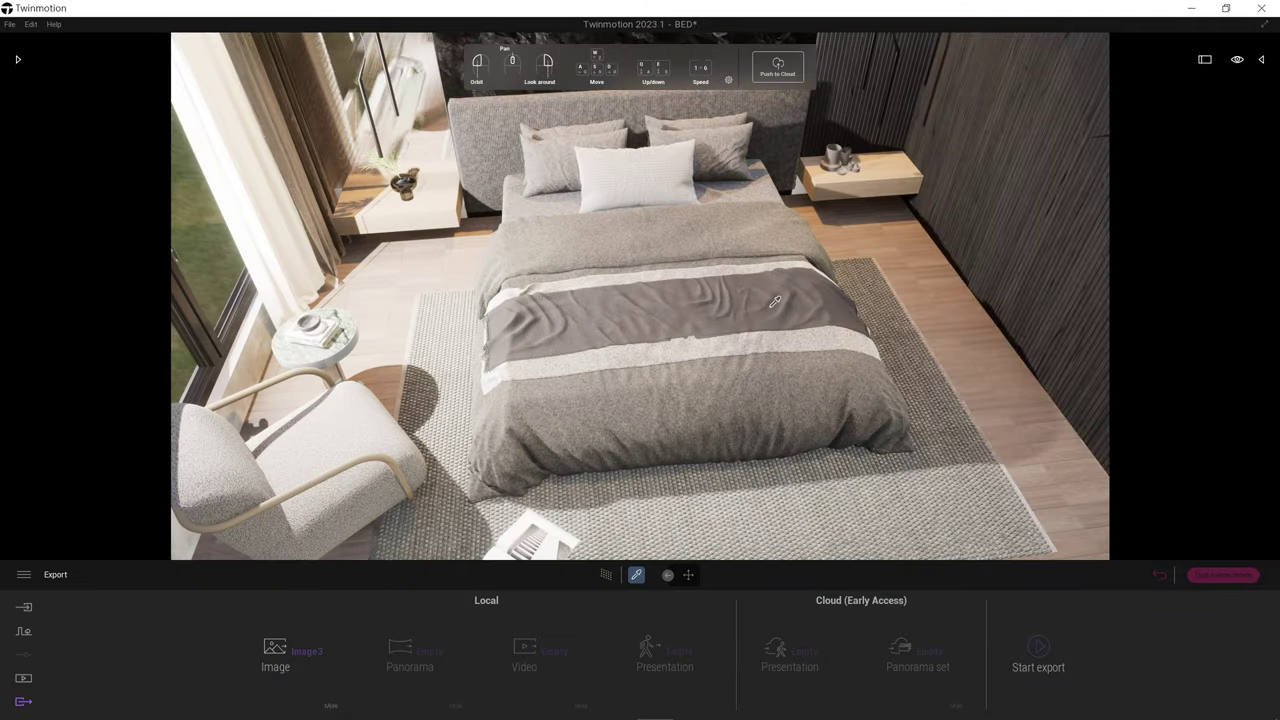
Step: Orbit to a diagonal overhead bed view, save it as Image4, and export it to the new folder
drag(560, 320, 808, 320)
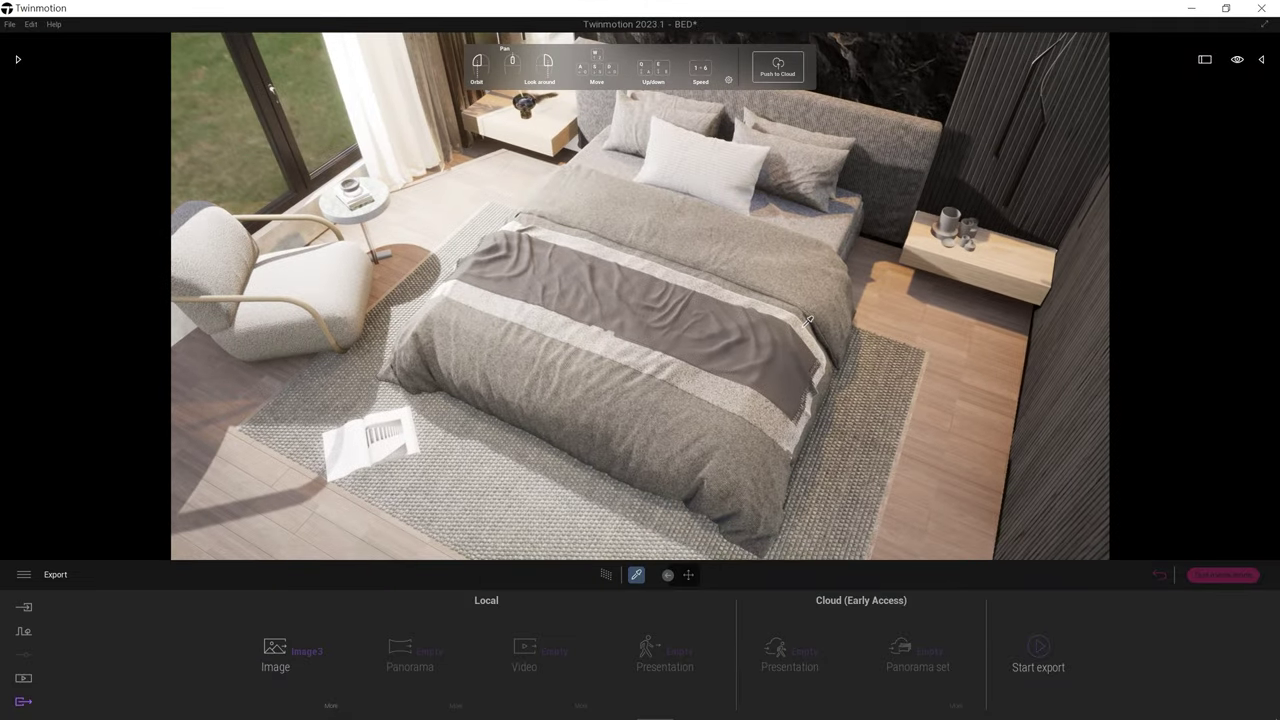
click(275, 650)
click(110, 665)
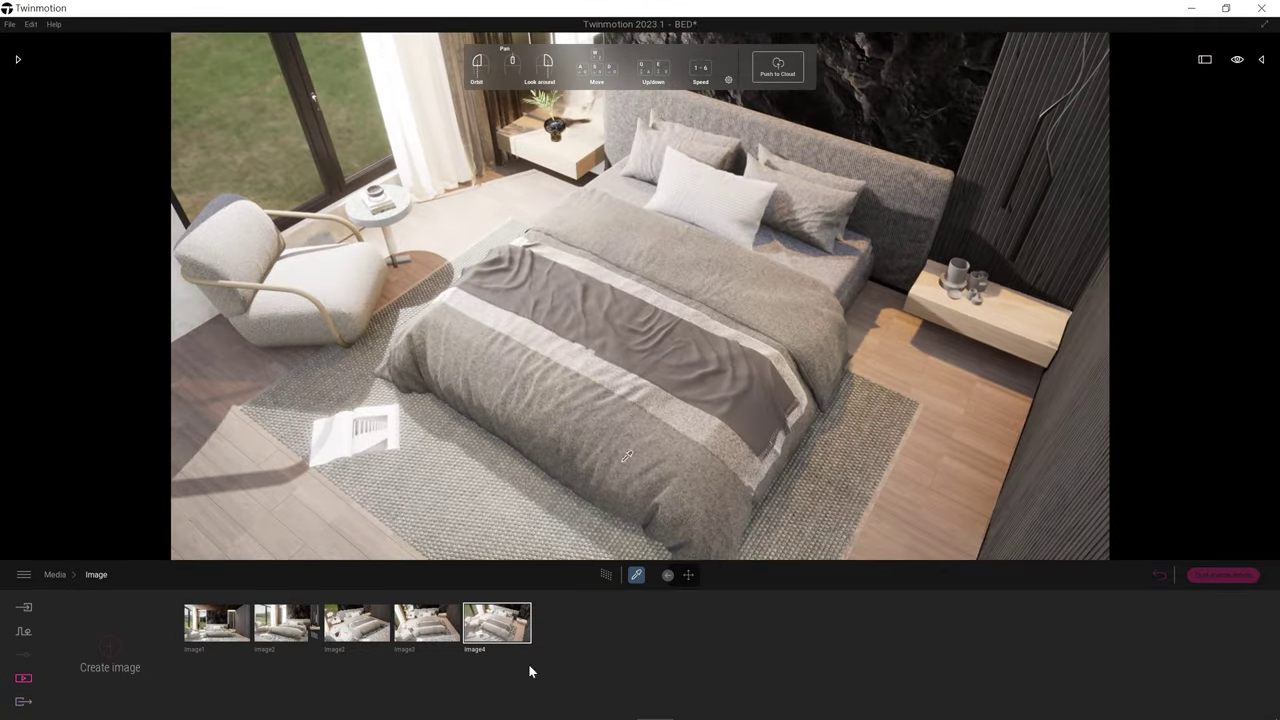
click(528, 625)
click(846, 669)
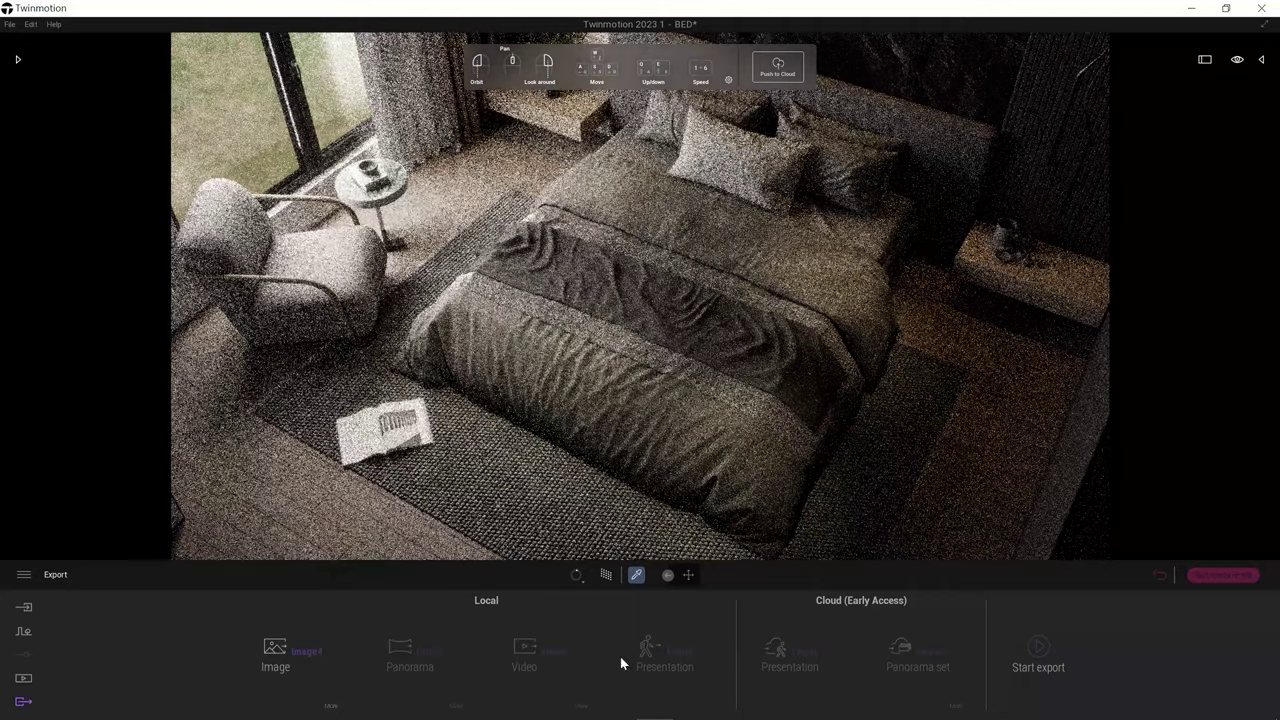
click(1038, 655)
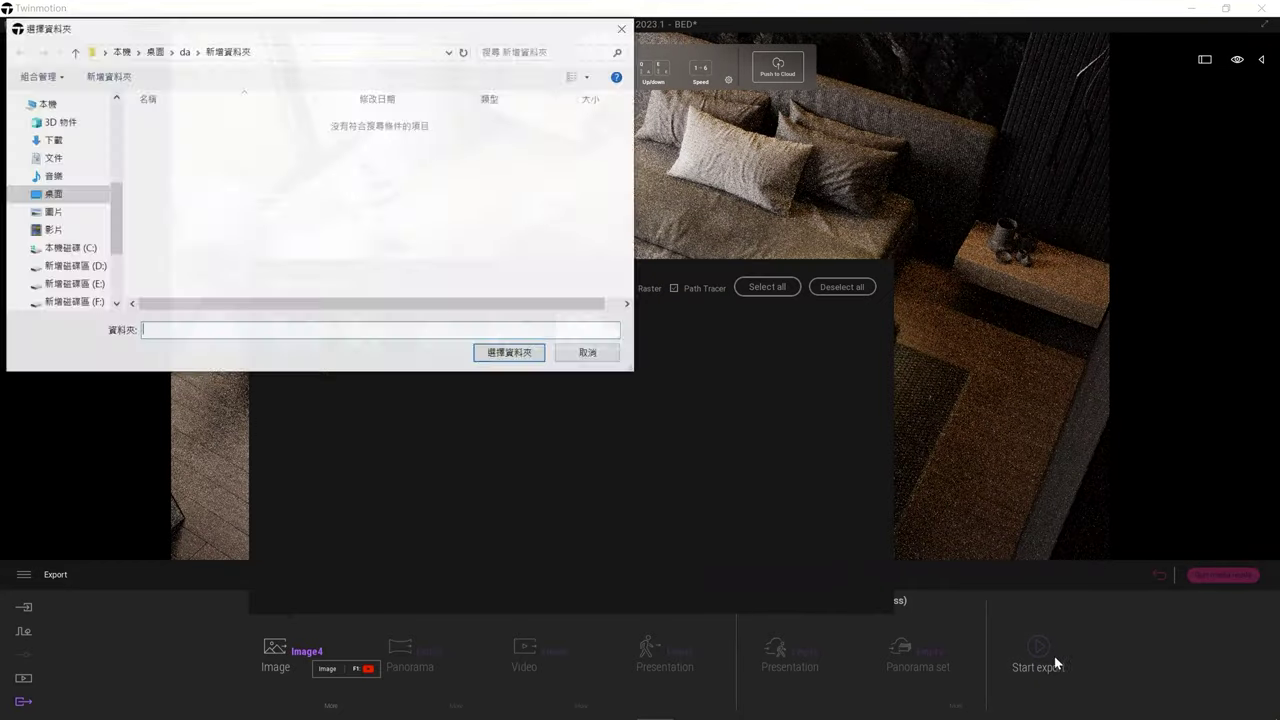
click(506, 352)
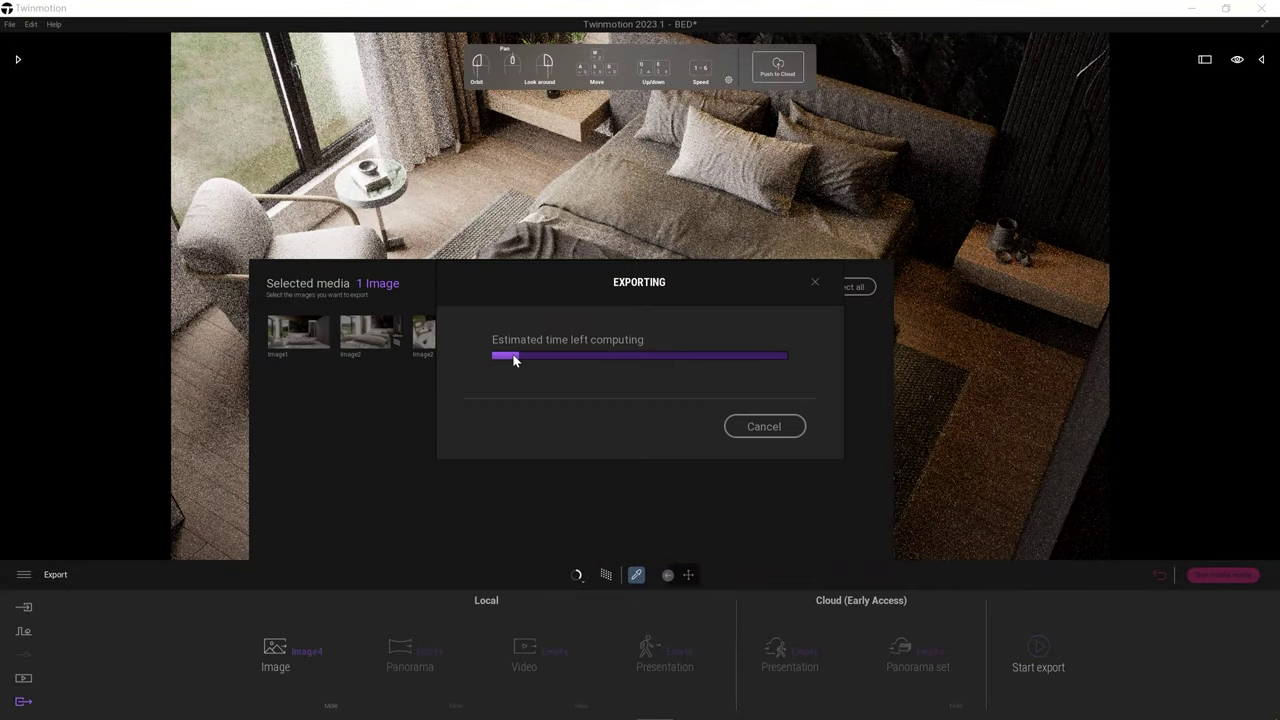